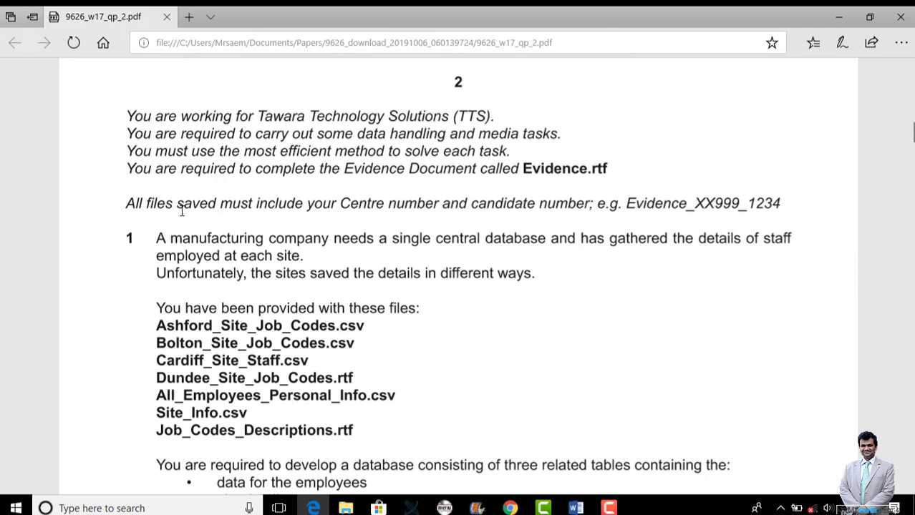
- Read the task 1 scenario about building a single central database from staff details saved in different ways
{"action": "scroll", "coordinate": [189, 179], "scroll_direction": "down", "scroll_amount": 1}
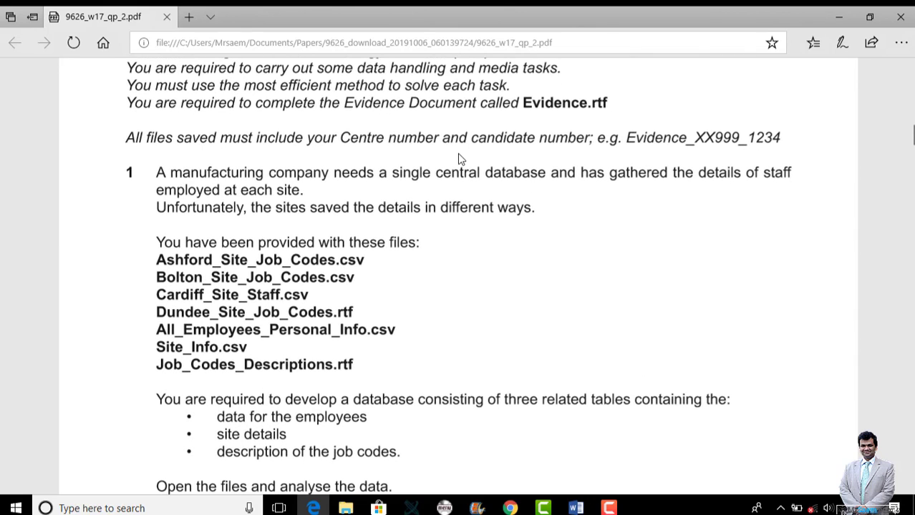
{"action": "scroll", "coordinate": [273, 220], "scroll_direction": "down", "scroll_amount": 1}
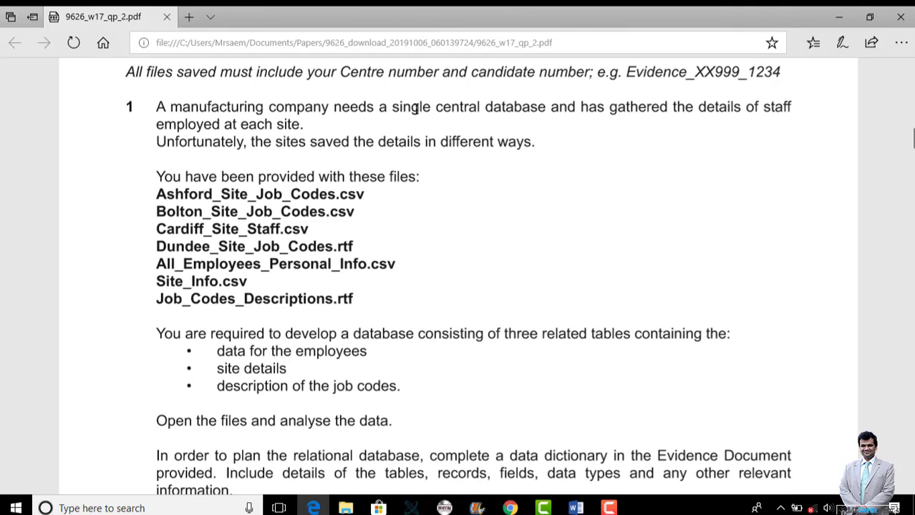
{"action": "left_click_drag", "start_coordinate": [416, 108], "coordinate": [483, 108]}
{"action": "left_click", "coordinate": [575, 109]}
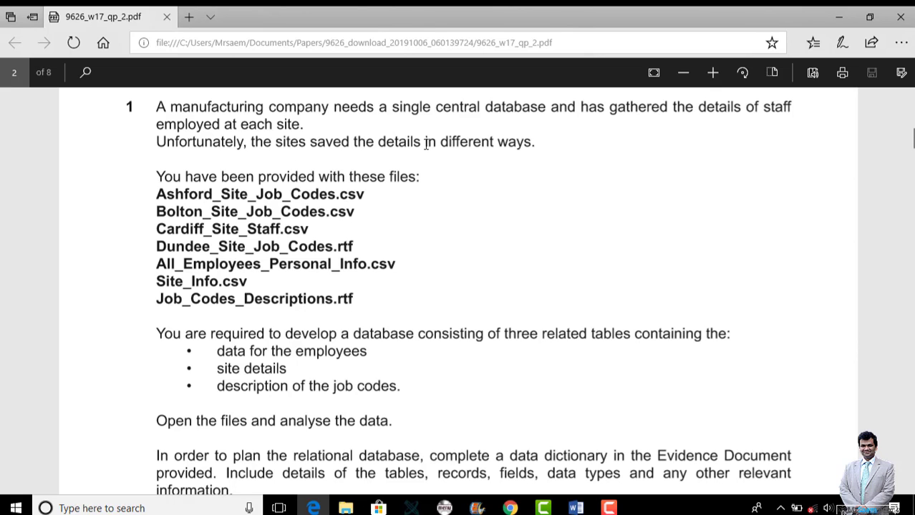
{"action": "left_click_drag", "start_coordinate": [426, 143], "coordinate": [535, 143]}
{"action": "scroll", "coordinate": [363, 222], "scroll_direction": "down", "scroll_amount": 1}
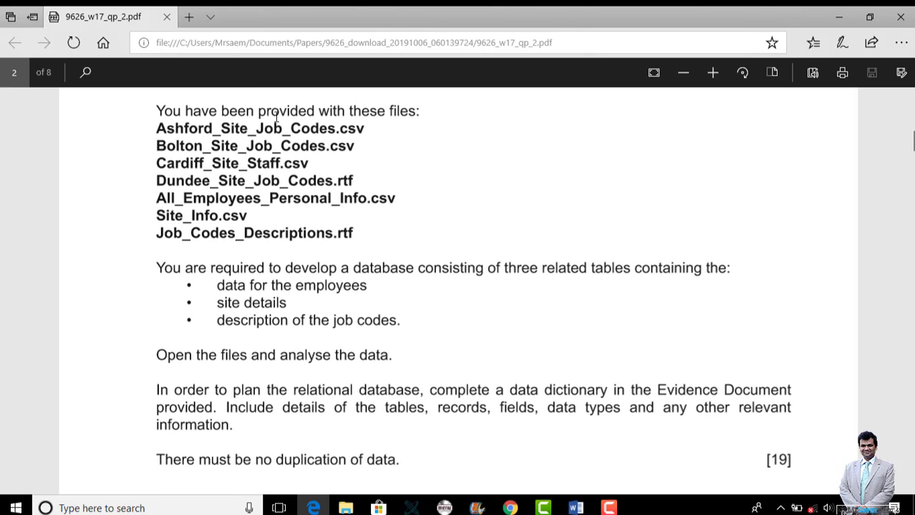
- Review the list of provided CSV and RTF source files in task 1 of the question paper
{"action": "left_click_drag", "start_coordinate": [258, 114], "coordinate": [416, 114]}
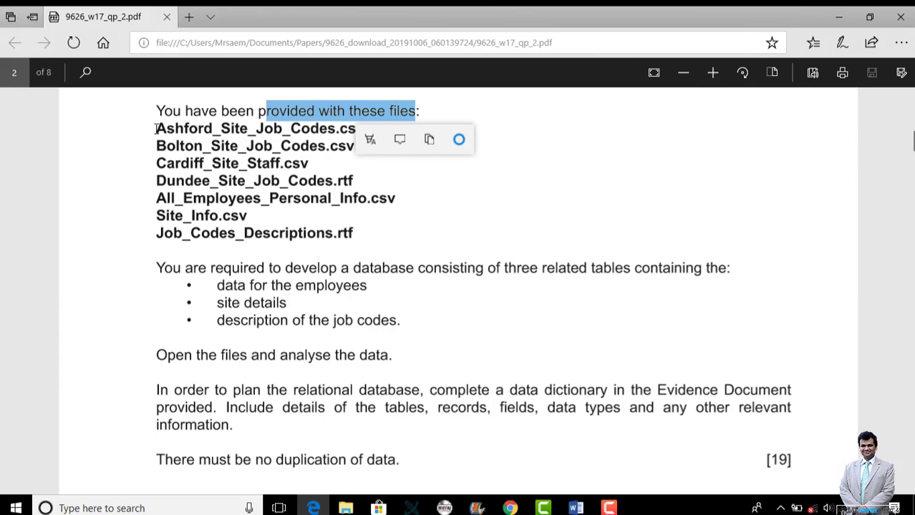
{"action": "left_click_drag", "start_coordinate": [156, 128], "coordinate": [214, 130]}
{"action": "left_click", "coordinate": [363, 152]}
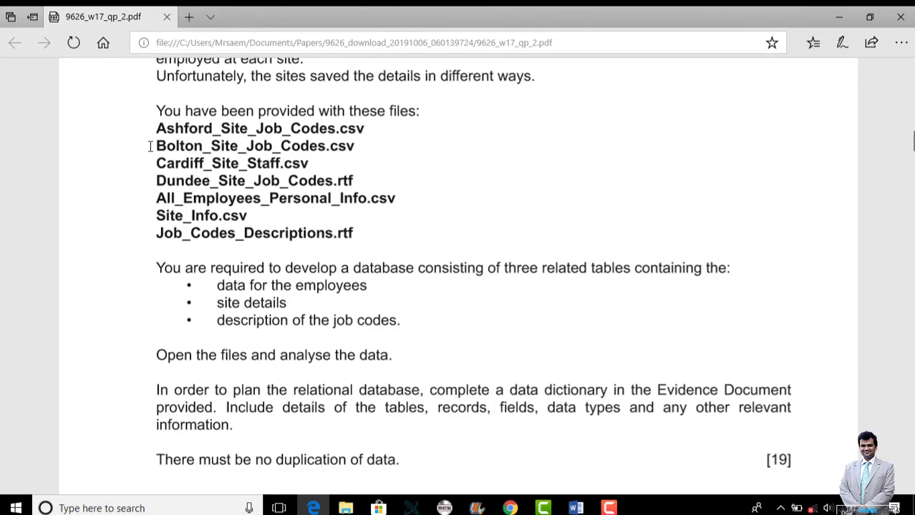
{"action": "double_click", "coordinate": [176, 148]}
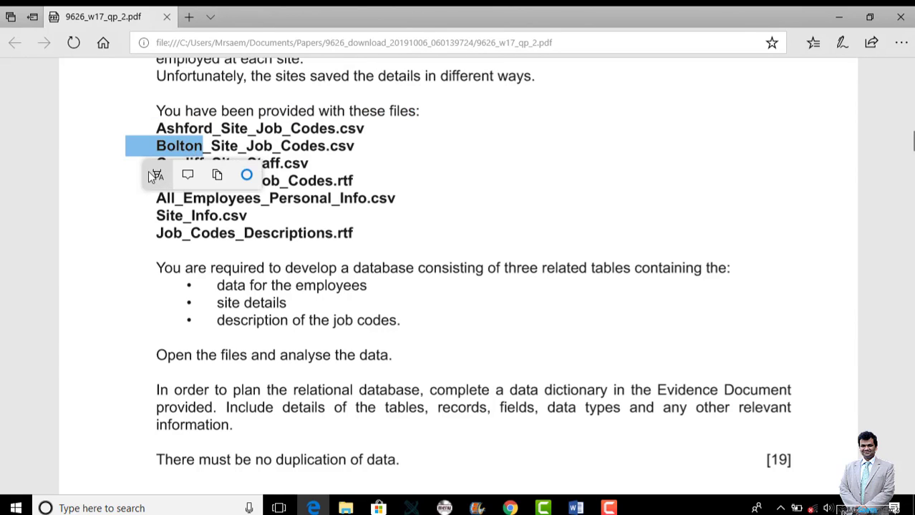
{"action": "left_click", "coordinate": [344, 170]}
{"action": "left_click_drag", "start_coordinate": [156, 166], "coordinate": [209, 182]}
{"action": "left_click", "coordinate": [220, 259]}
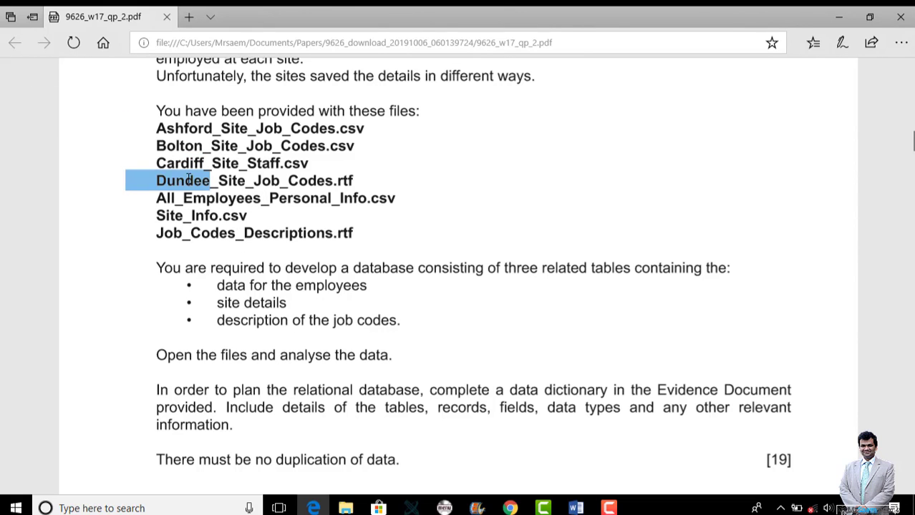
{"action": "left_click", "coordinate": [380, 235]}
{"action": "left_click_drag", "start_coordinate": [156, 200], "coordinate": [244, 200]}
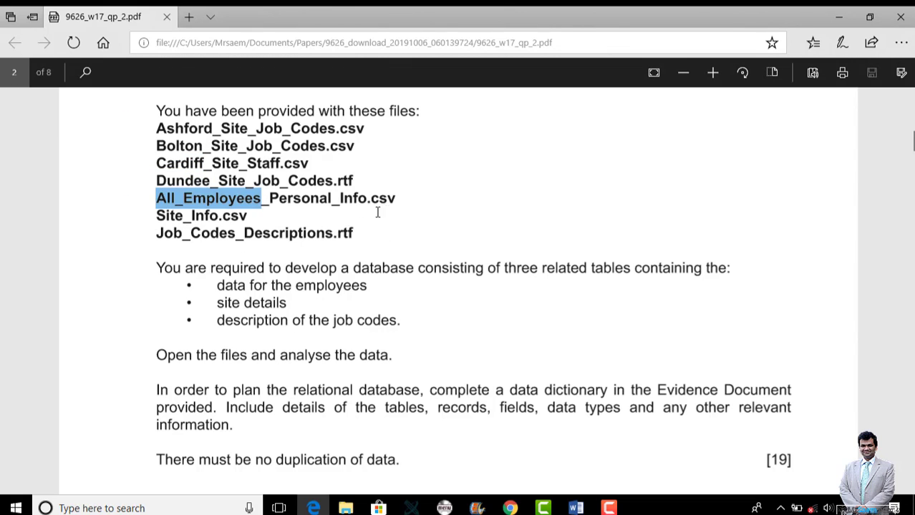
{"action": "left_click", "coordinate": [226, 224]}
{"action": "left_click_drag", "start_coordinate": [156, 216], "coordinate": [218, 217]}
{"action": "left_click", "coordinate": [405, 234]}
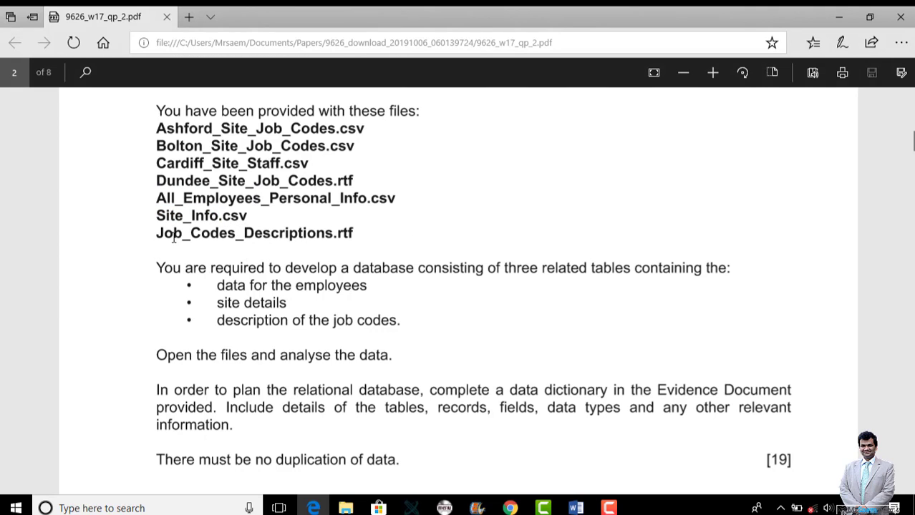
{"action": "left_click_drag", "start_coordinate": [166, 234], "coordinate": [285, 232]}
{"action": "left_click", "coordinate": [362, 228]}
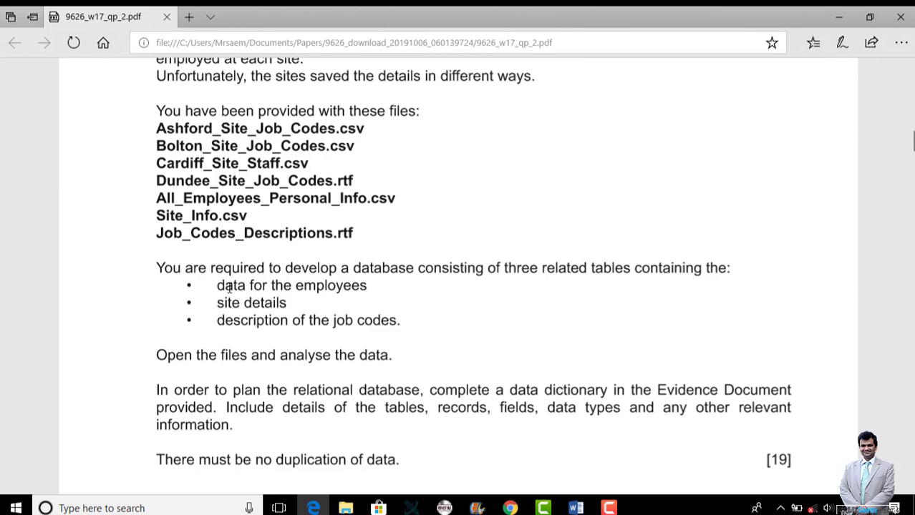
- Examine the three required database tables and the instruction to open the files and analyse the data
{"action": "left_click_drag", "start_coordinate": [216, 286], "coordinate": [376, 287]}
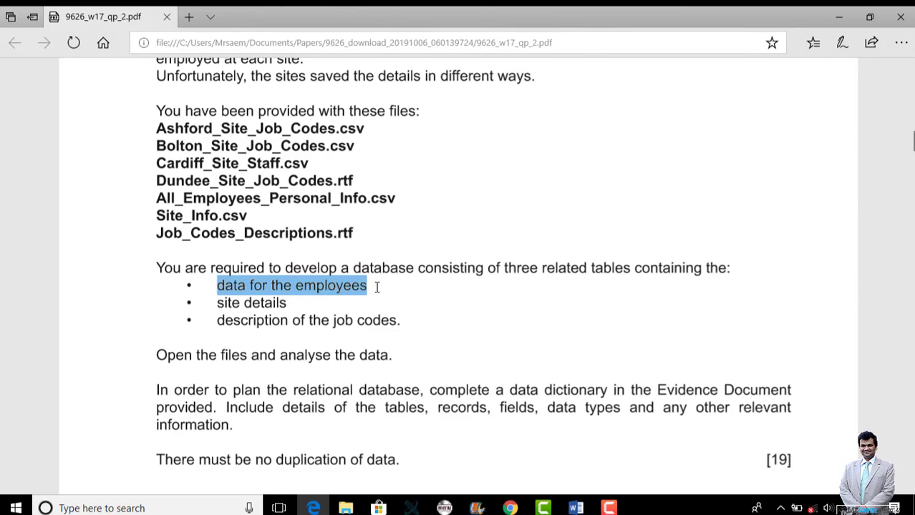
{"action": "left_click", "coordinate": [220, 302]}
{"action": "left_click_drag", "start_coordinate": [218, 303], "coordinate": [287, 303]}
{"action": "left_click", "coordinate": [484, 321]}
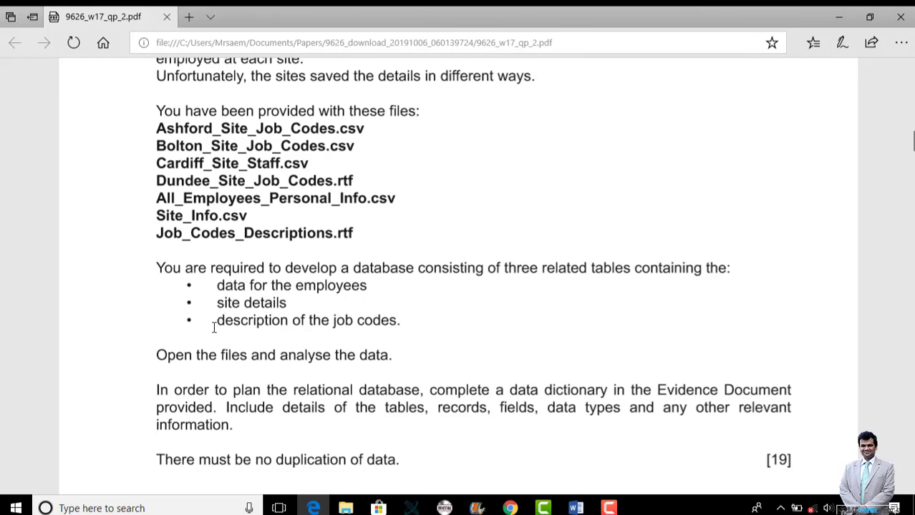
{"action": "left_click_drag", "start_coordinate": [217, 321], "coordinate": [408, 320]}
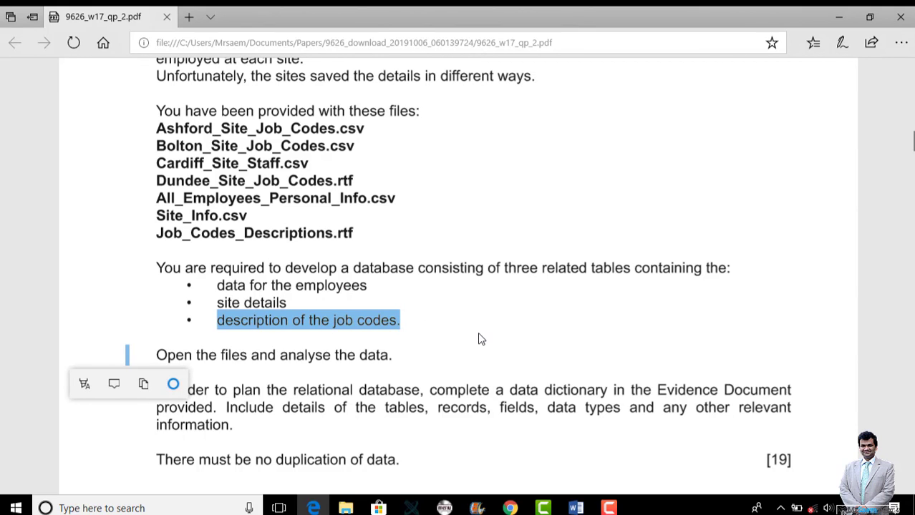
{"action": "scroll", "coordinate": [481, 333], "scroll_direction": "down", "scroll_amount": 1}
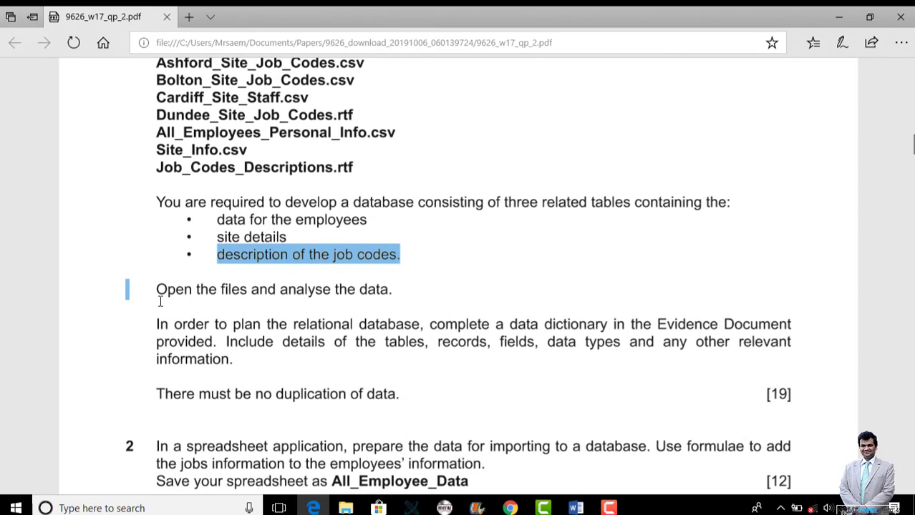
{"action": "left_click_drag", "start_coordinate": [263, 292], "coordinate": [434, 289]}
{"action": "left_click", "coordinate": [452, 291]}
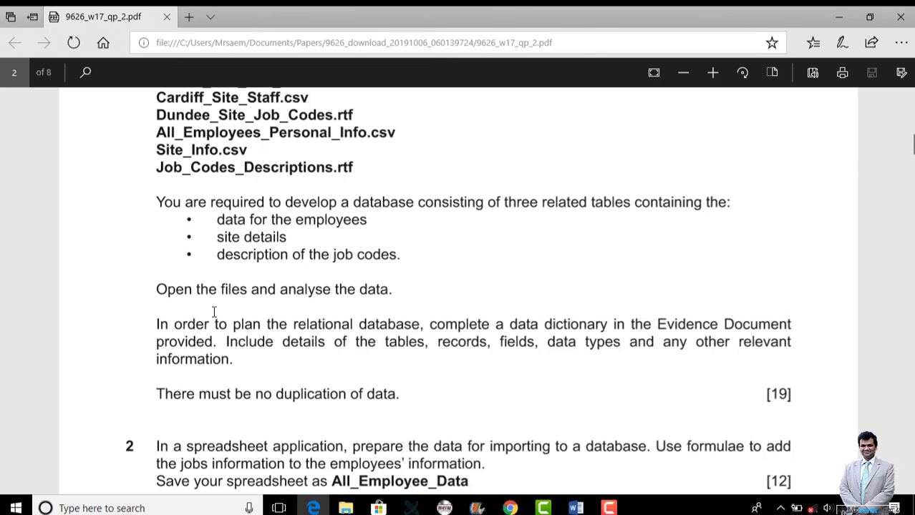
- Switch to File Explorer and open the Task 1 folder of confidential source files inside 9626_w17_sf_2
{"action": "left_click", "coordinate": [345, 508]}
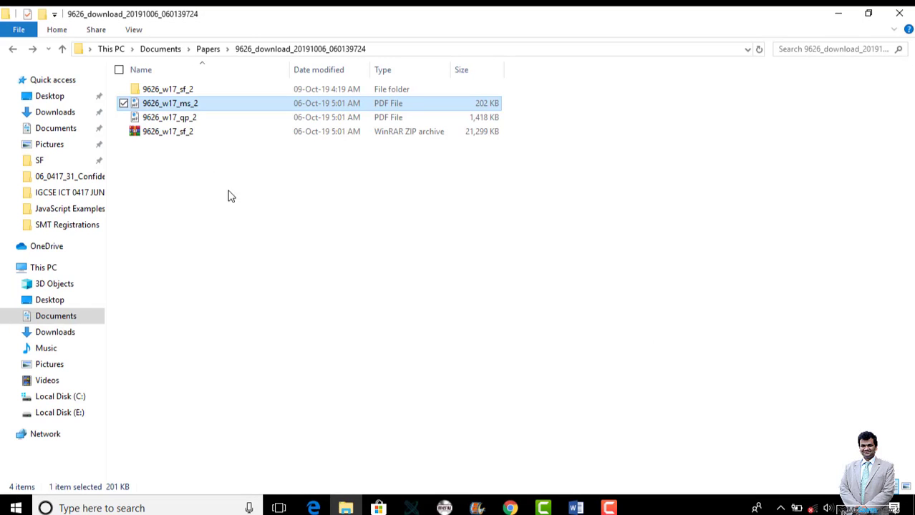
{"action": "double_click", "coordinate": [168, 92]}
{"action": "double_click", "coordinate": [170, 91]}
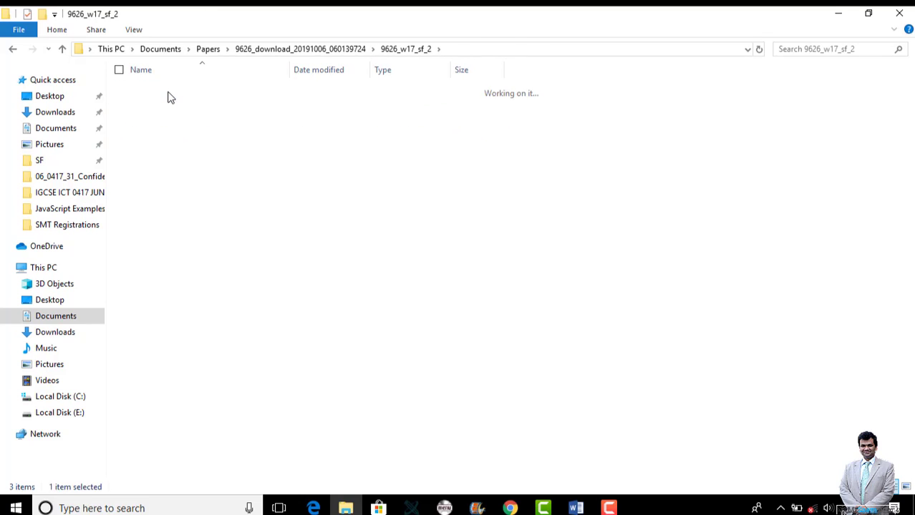
{"action": "double_click", "coordinate": [170, 92]}
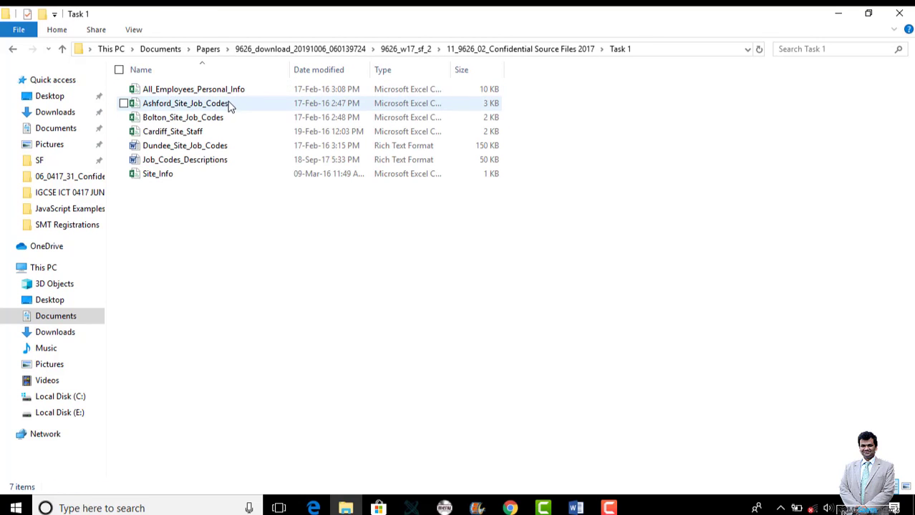
- Open the CSV files All_Employees_Personal_Info, Ashford_Site_Job_Codes and Bolton_Site_Job_Codes from the Task 1 folder in Excel
{"action": "left_click", "coordinate": [235, 95]}
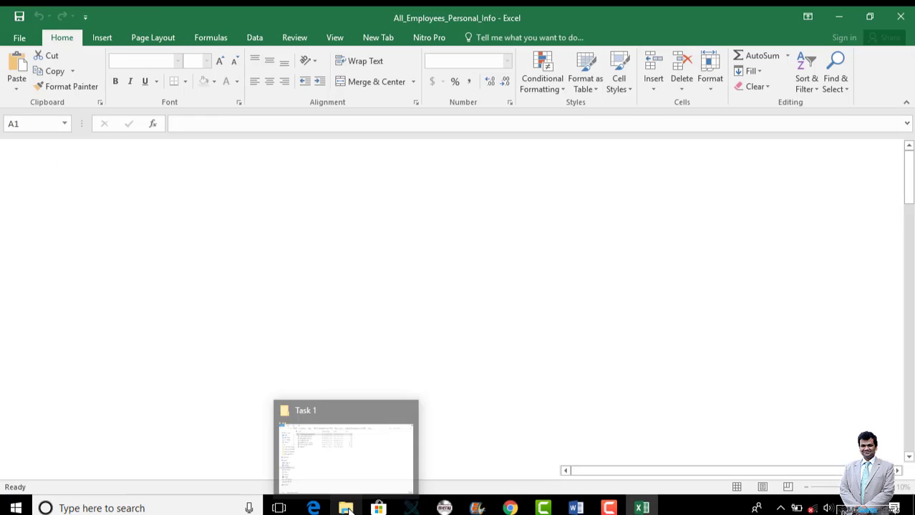
{"action": "left_click", "coordinate": [346, 508]}
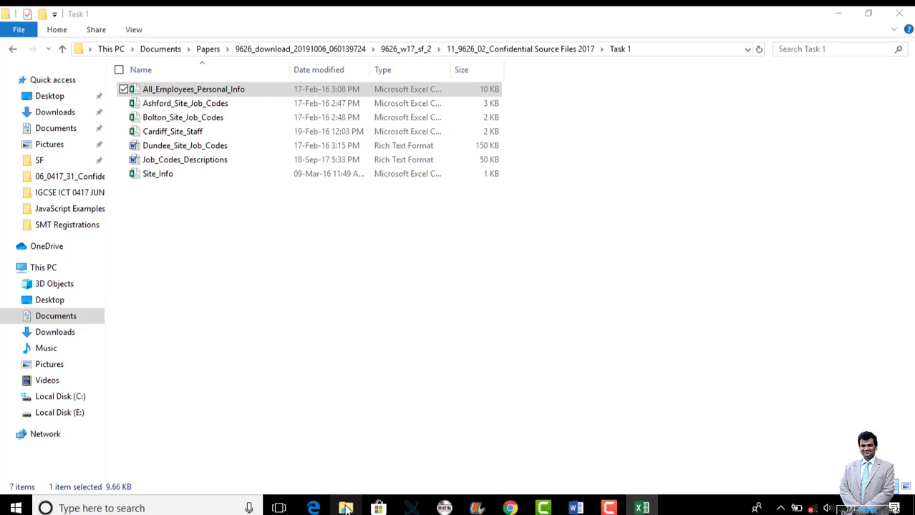
{"action": "double_click", "coordinate": [186, 106]}
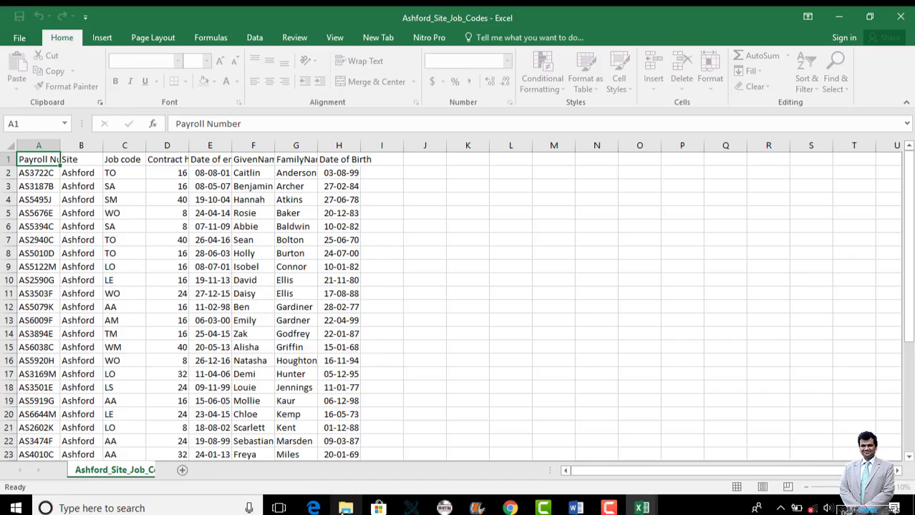
{"action": "left_click", "coordinate": [346, 508]}
{"action": "double_click", "coordinate": [197, 119]}
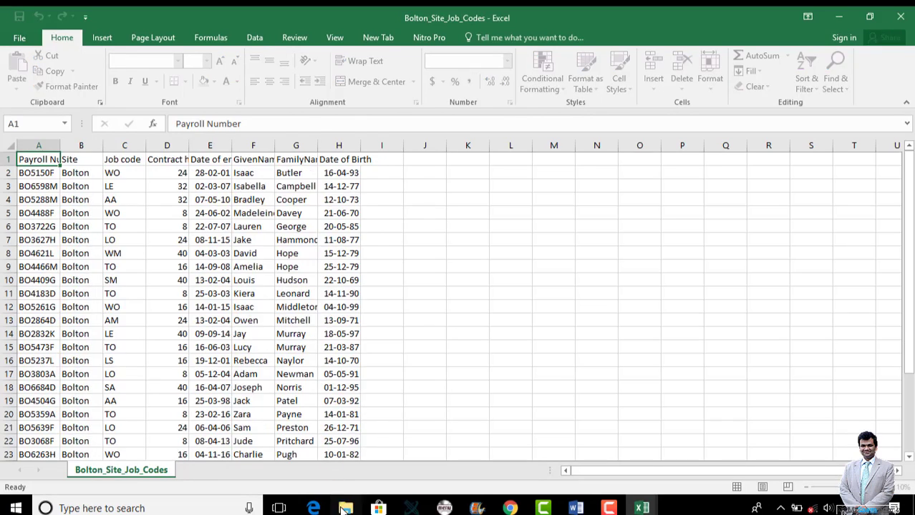
- Open the CSV files Cardiff_Site_Staff and Site_Info from the Task 1 folder in Excel
{"action": "left_click", "coordinate": [346, 508]}
{"action": "double_click", "coordinate": [179, 135]}
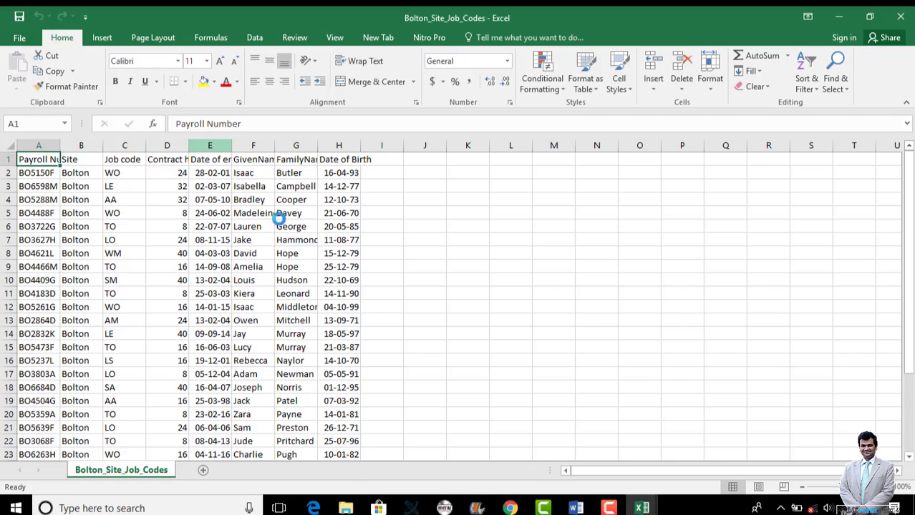
{"action": "left_click", "coordinate": [345, 508]}
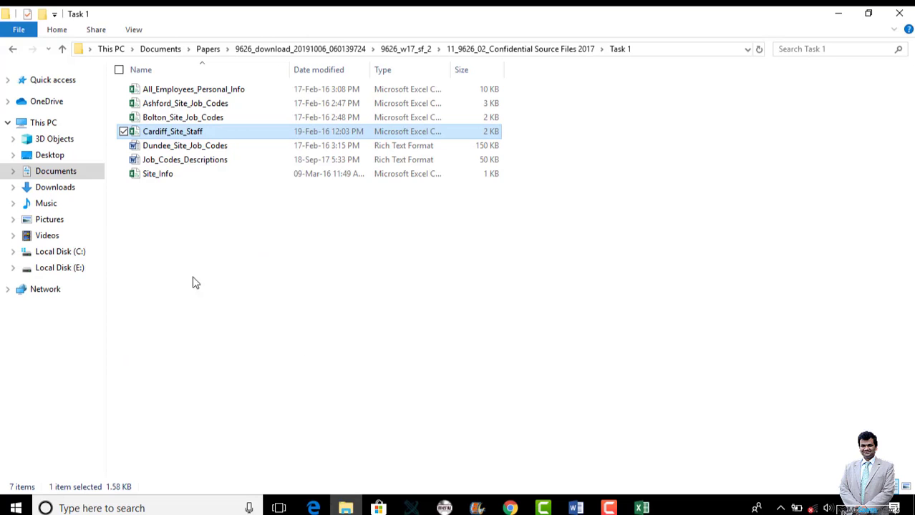
{"action": "double_click", "coordinate": [180, 174]}
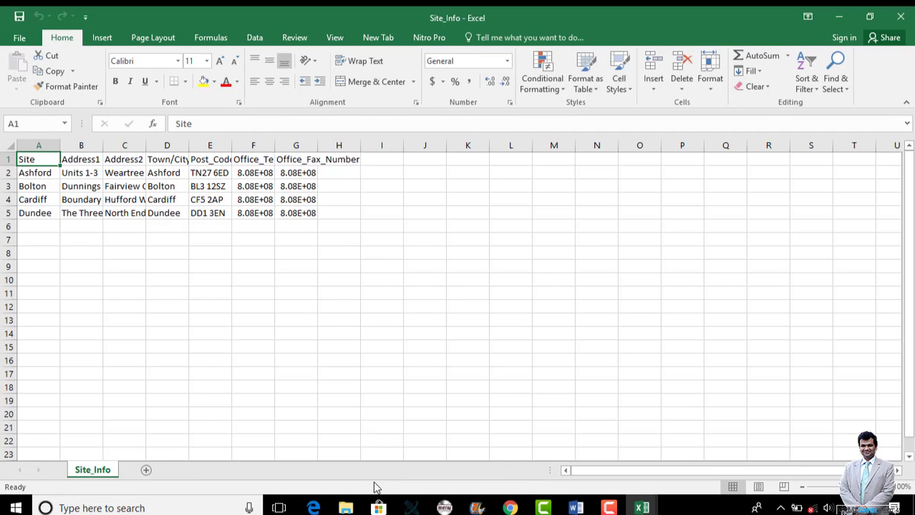
- Open the rich text files Dundee_Site_Job_Codes and Job_Codes_Descriptions from the Task 1 folder in Word
{"action": "left_click", "coordinate": [351, 507]}
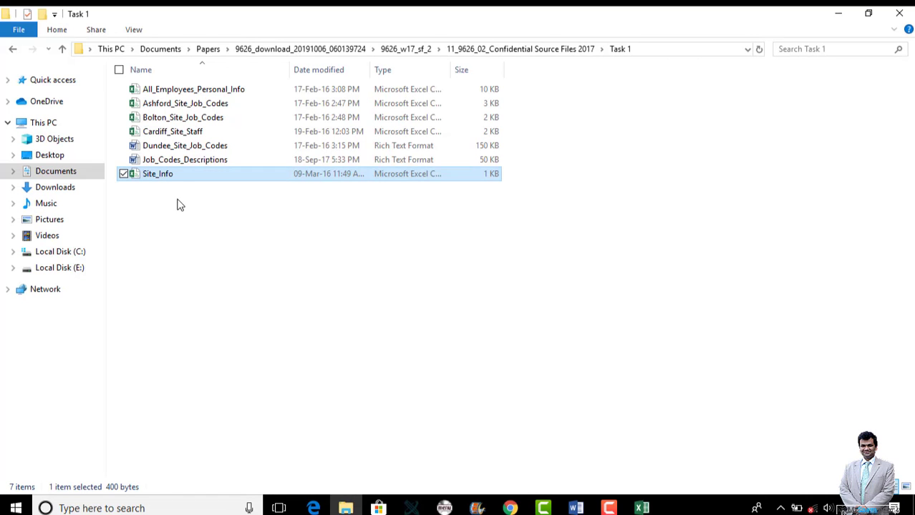
{"action": "left_click", "coordinate": [197, 146]}
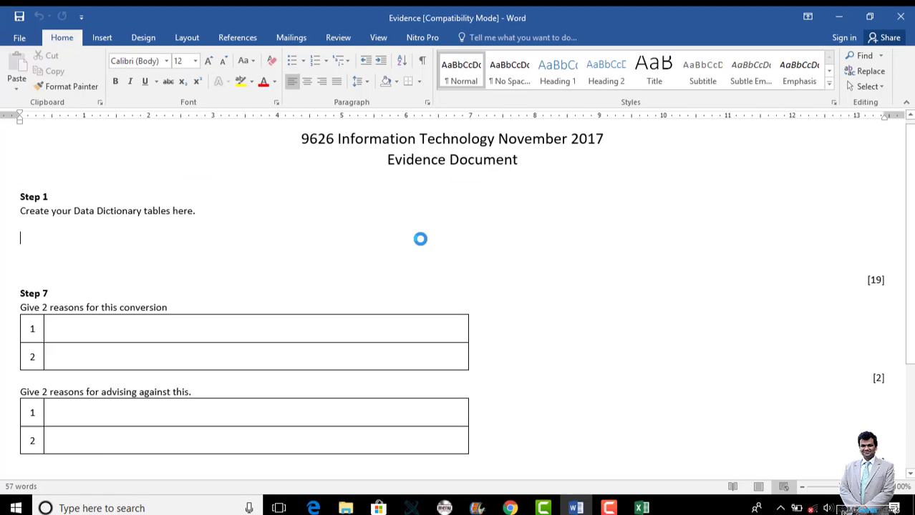
{"action": "left_click", "coordinate": [346, 509]}
{"action": "double_click", "coordinate": [221, 159]}
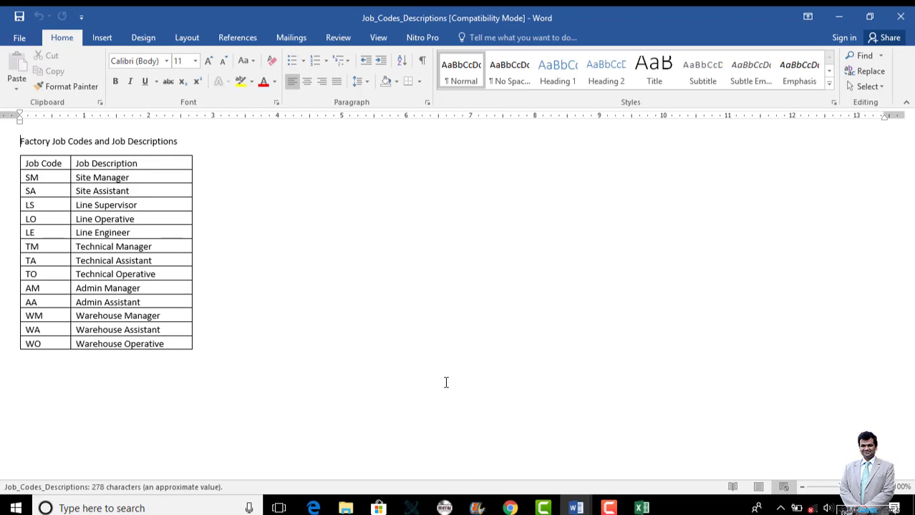
{"action": "left_click", "coordinate": [609, 508]}
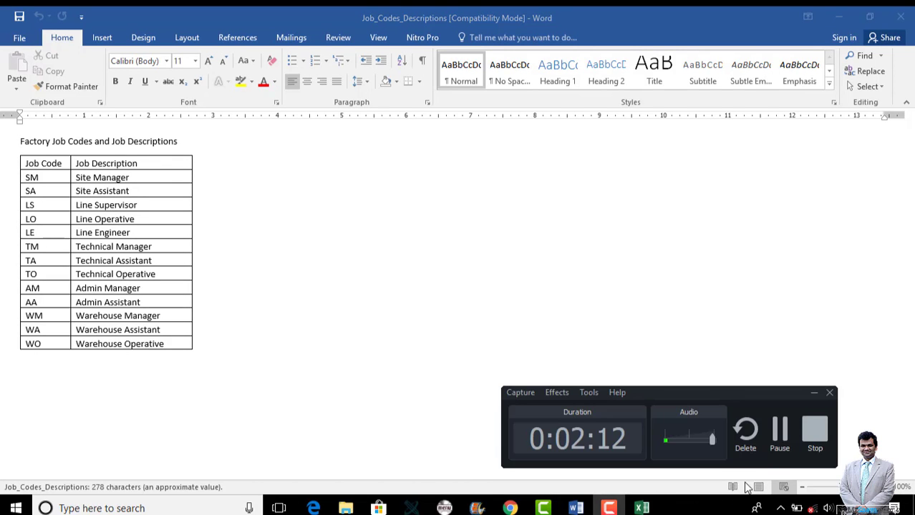
{"action": "left_click", "coordinate": [812, 458]}
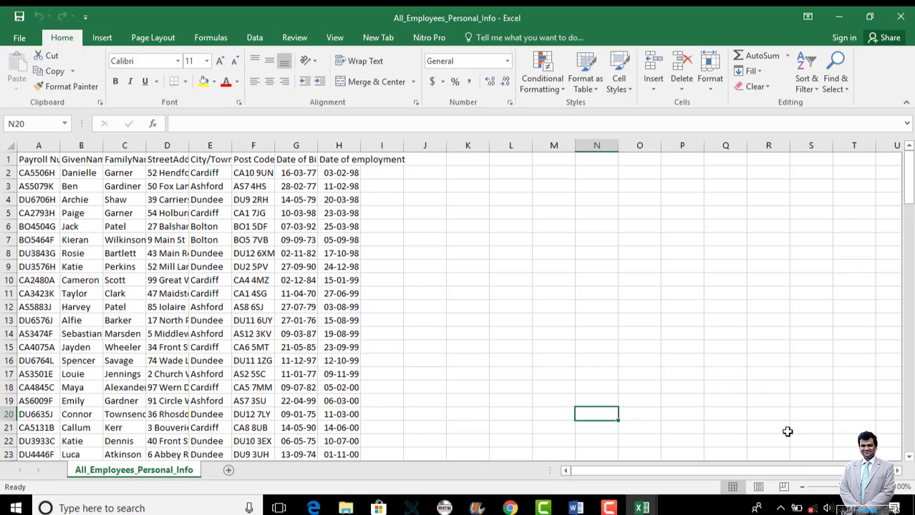
{"action": "left_click", "coordinate": [642, 507]}
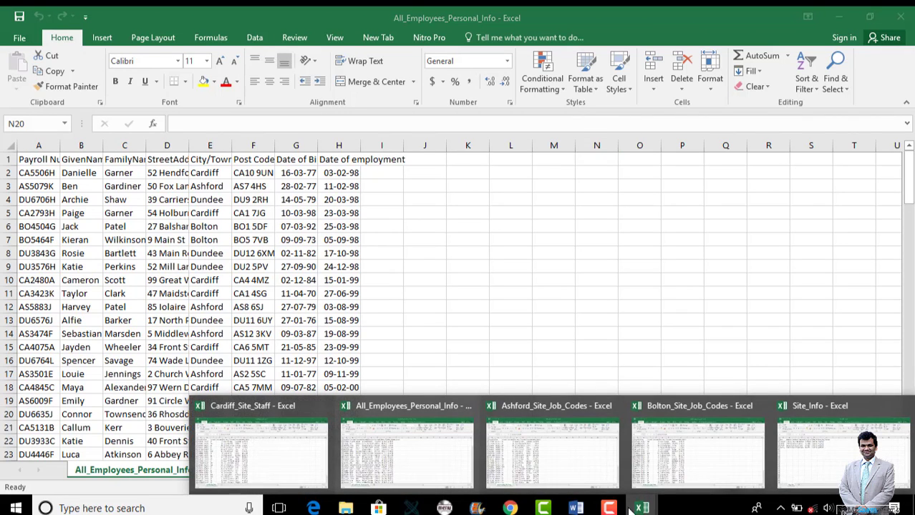
{"action": "left_click", "coordinate": [609, 511]}
{"action": "left_click", "coordinate": [608, 509]}
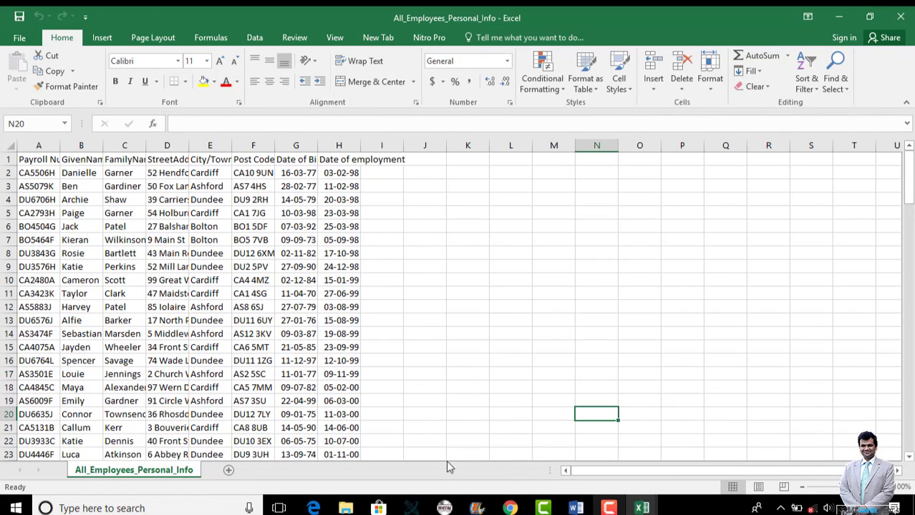
- Autofit all column widths of the All_Employees_Personal_Info sheet to their contents
{"action": "left_click", "coordinate": [11, 145]}
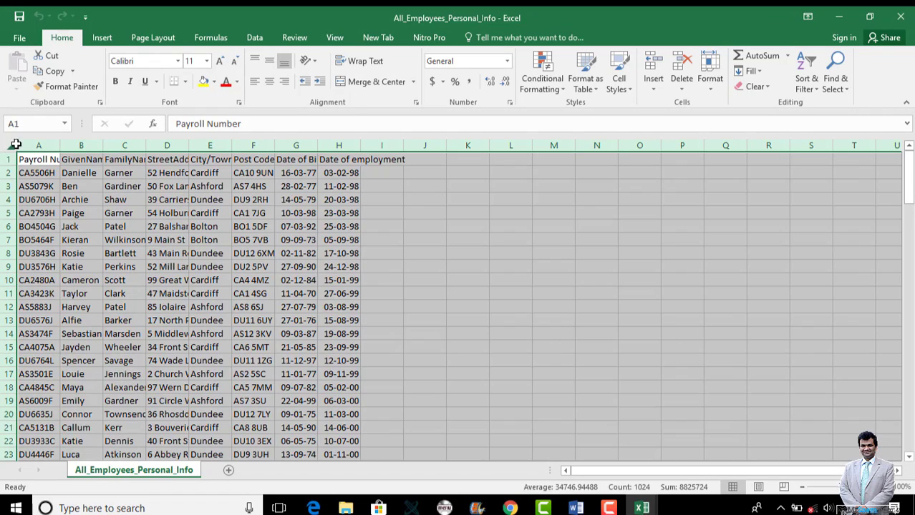
{"action": "double_click", "coordinate": [60, 145]}
{"action": "left_click", "coordinate": [230, 236]}
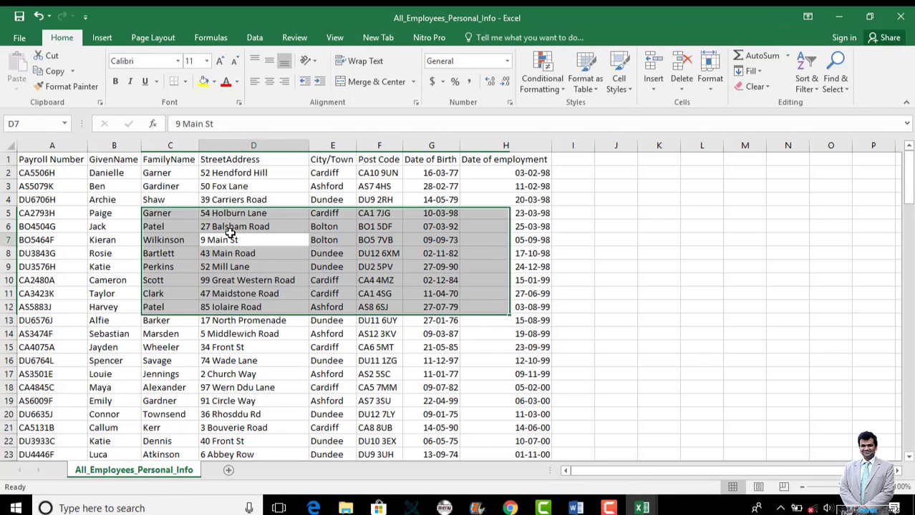
- Switch to the Cardiff_Site_Staff workbook and autofit all its column widths to their contents
{"action": "left_click", "coordinate": [642, 509]}
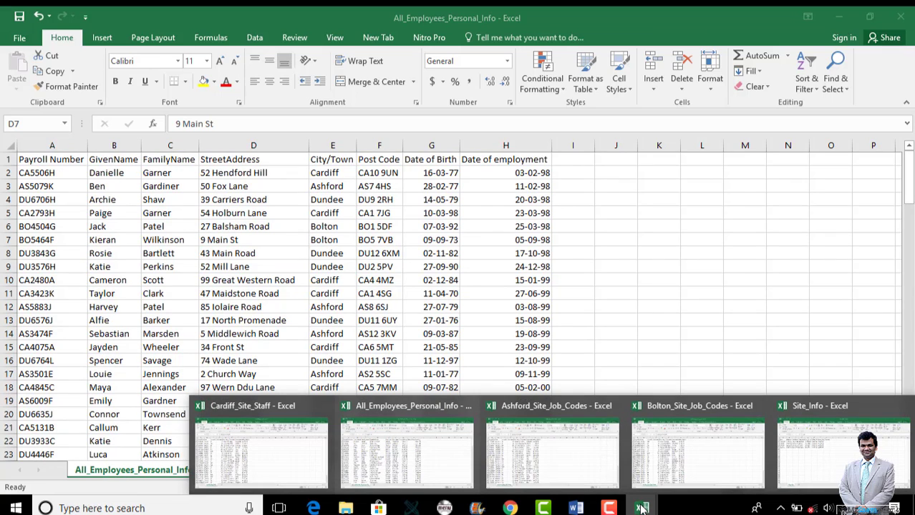
{"action": "left_click", "coordinate": [215, 455]}
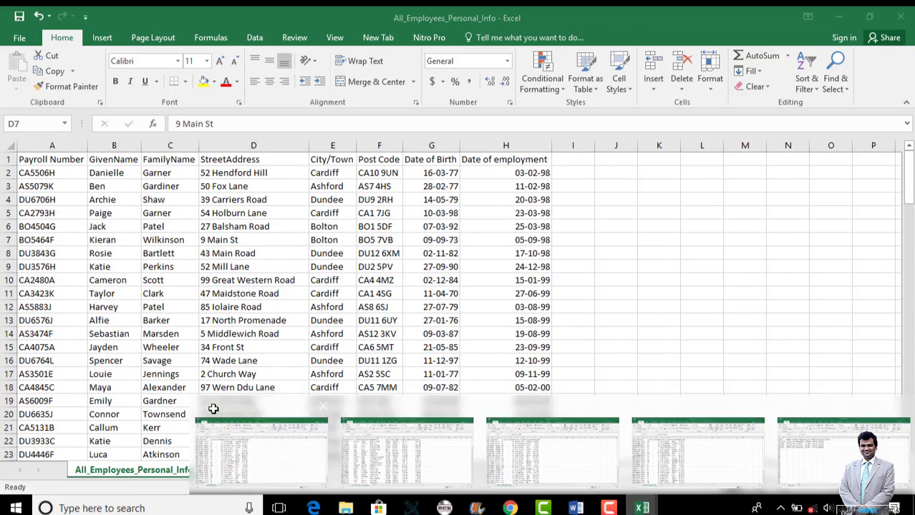
{"action": "left_click", "coordinate": [5, 143]}
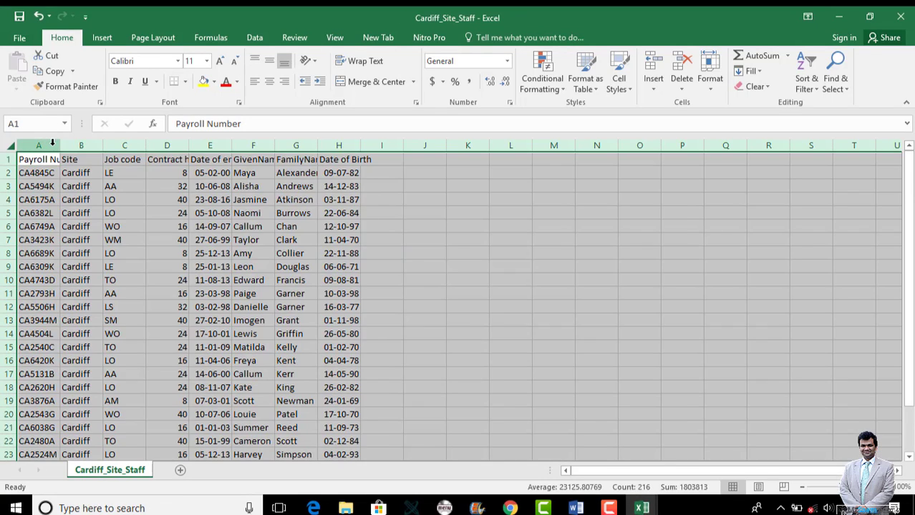
{"action": "double_click", "coordinate": [60, 145]}
- Switch to the Ashford_Site_Job_Codes workbook and autofit all its column widths to their contents
{"action": "left_click", "coordinate": [635, 508]}
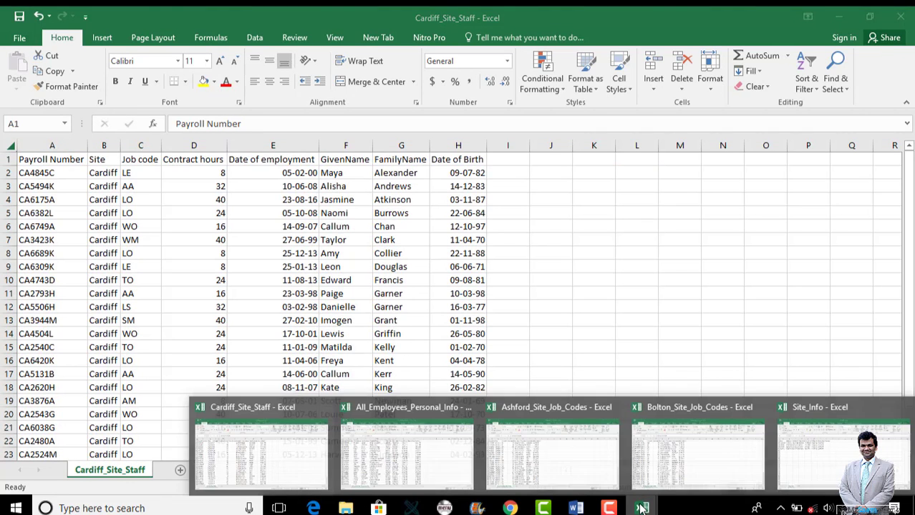
{"action": "left_click", "coordinate": [561, 465]}
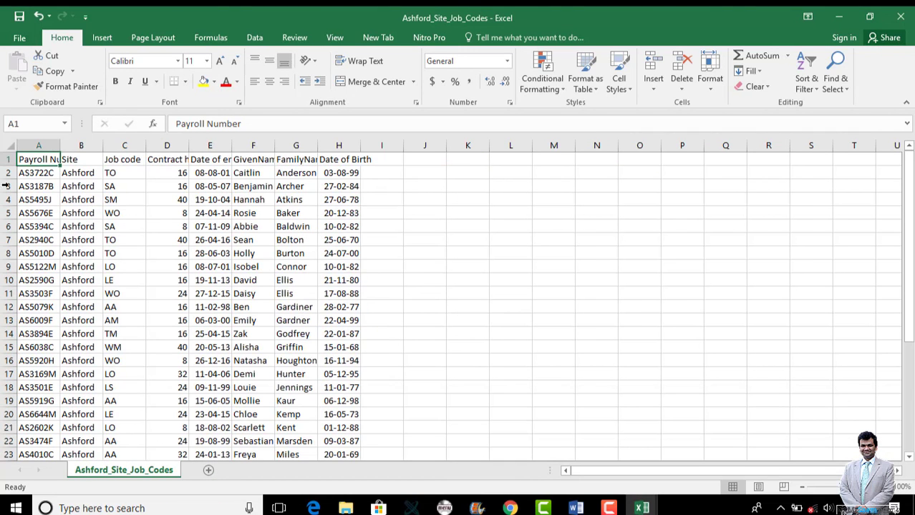
{"action": "left_click", "coordinate": [5, 143]}
{"action": "double_click", "coordinate": [61, 145]}
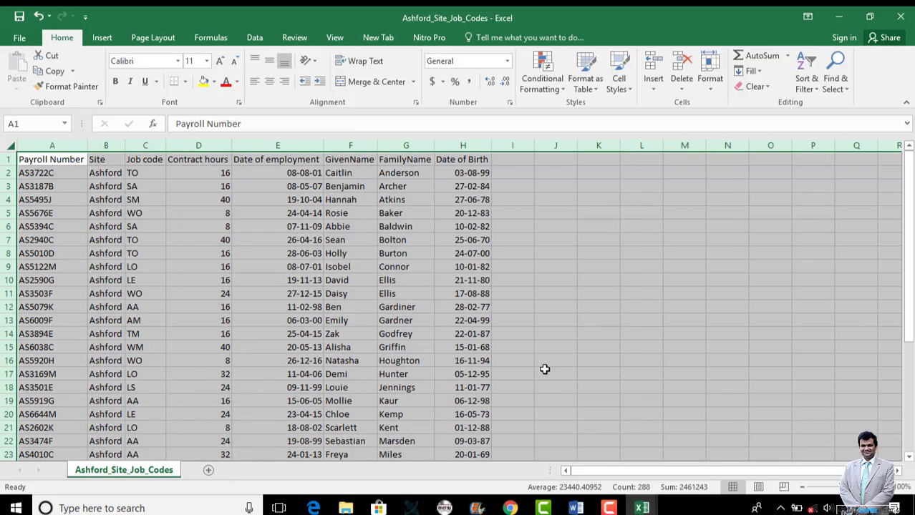
- Switch to the Bolton_Site_Job_Codes workbook and autofit all its column widths to their contents
{"action": "left_click", "coordinate": [641, 508]}
{"action": "left_click", "coordinate": [705, 430]}
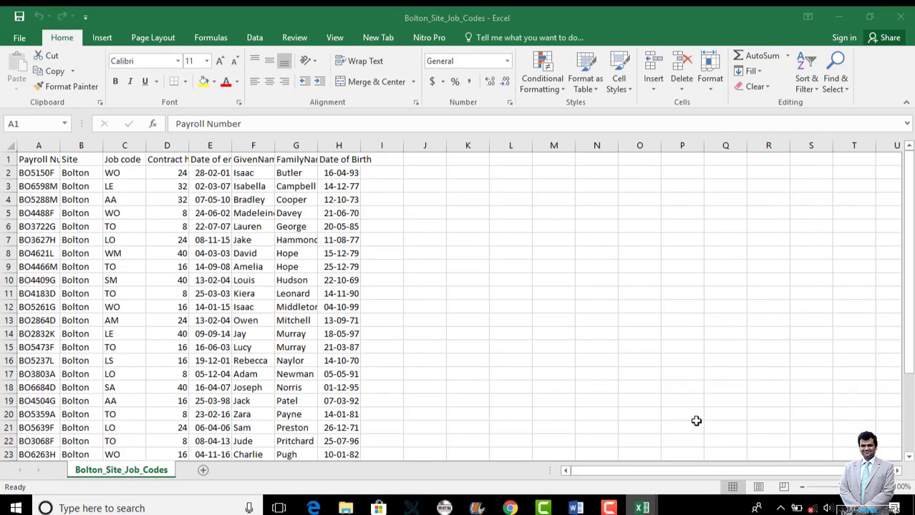
{"action": "left_click", "coordinate": [11, 144]}
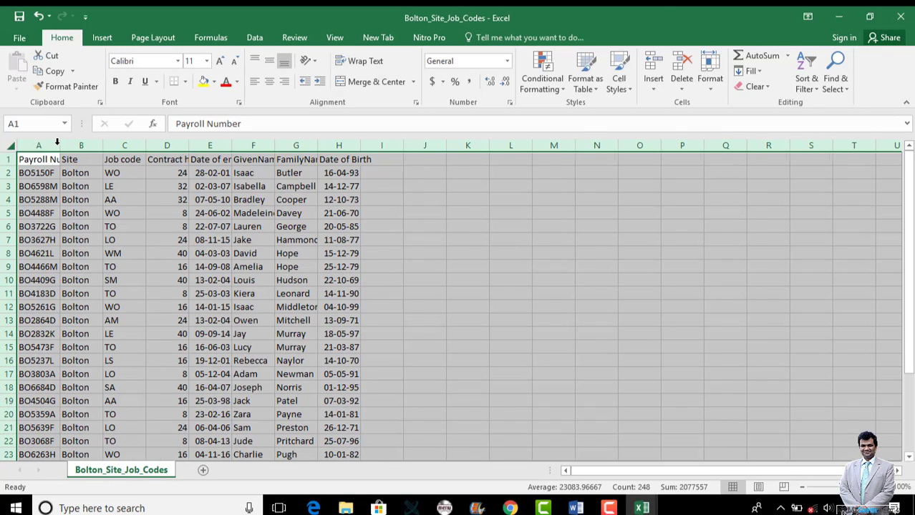
{"action": "double_click", "coordinate": [60, 145]}
- Switch to the Site_Info workbook and autofit all its column widths to their contents
{"action": "left_click", "coordinate": [641, 508]}
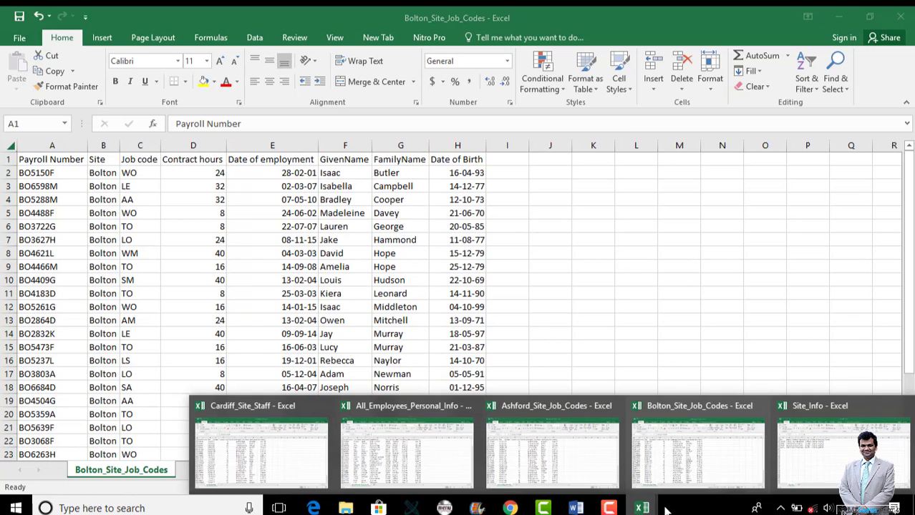
{"action": "left_click", "coordinate": [827, 453]}
{"action": "left_click", "coordinate": [9, 144]}
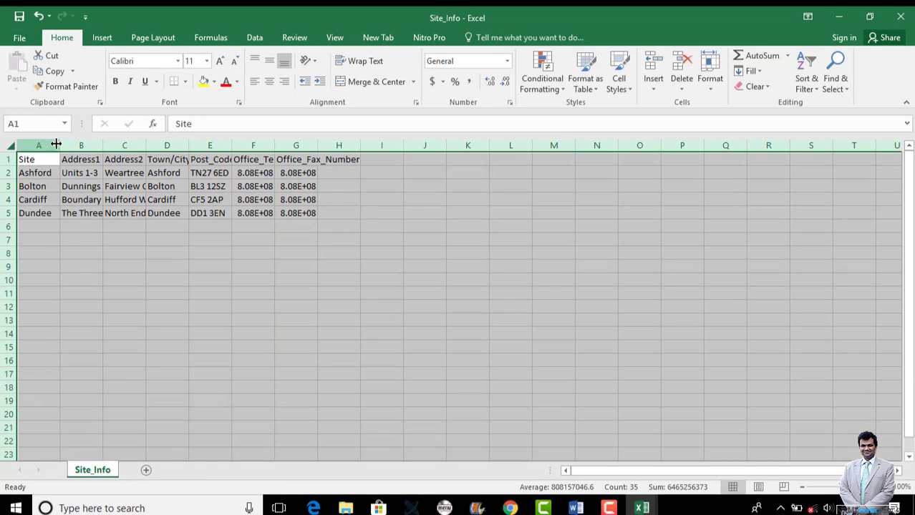
{"action": "double_click", "coordinate": [60, 146]}
- Copy all the staff records without the header row, A2:H31, from the Bolton_Site_Job_Codes workbook
{"action": "left_click", "coordinate": [641, 508]}
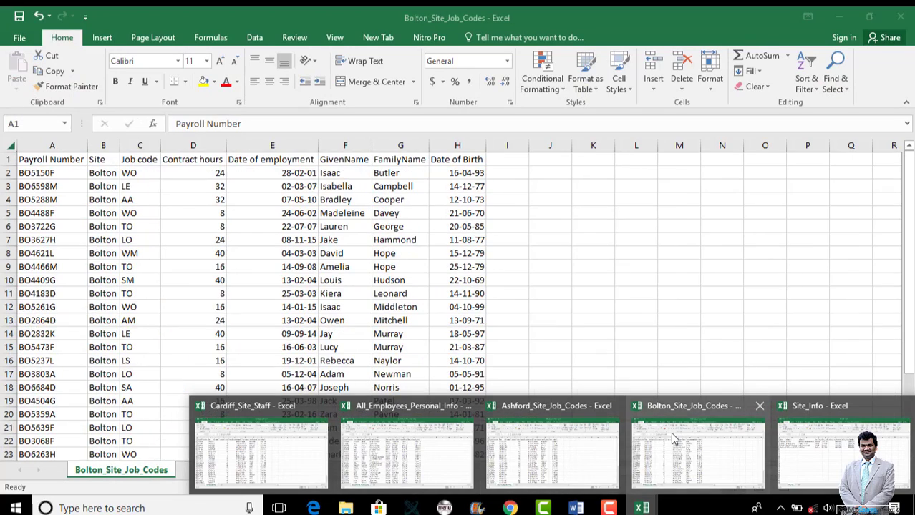
{"action": "left_click", "coordinate": [698, 455]}
{"action": "left_click", "coordinate": [61, 200]}
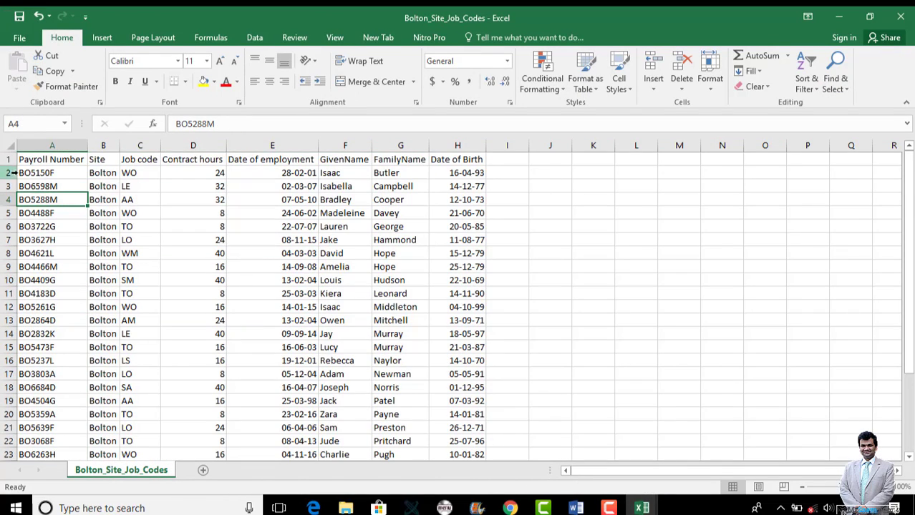
{"action": "left_click_drag", "start_coordinate": [18, 172], "coordinate": [458, 426]}
{"action": "right_click", "coordinate": [440, 403]}
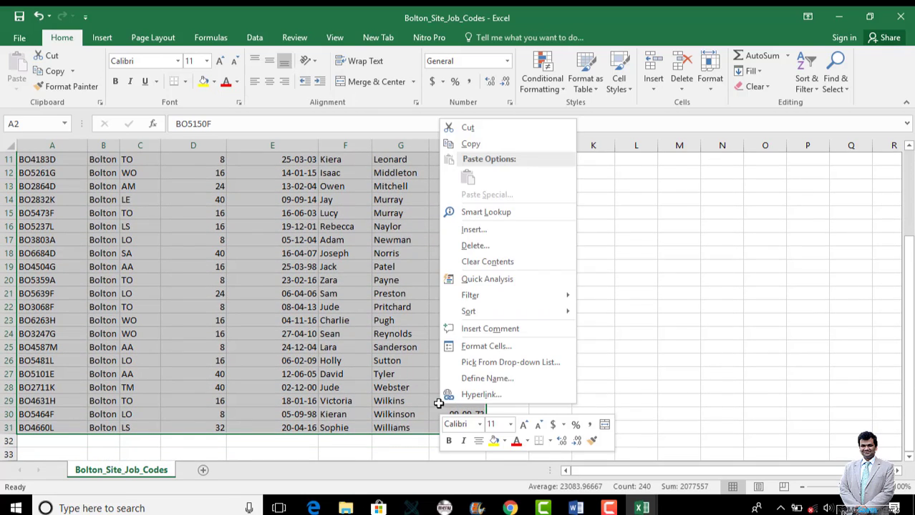
{"action": "left_click", "coordinate": [470, 143]}
{"action": "scroll", "coordinate": [458, 301], "scroll_direction": "up", "scroll_amount": 4}
- Paste the copied Bolton records below the last Cardiff record, starting at cell A28 of Cardiff_Site_Staff
{"action": "mouse_move", "coordinate": [642, 508]}
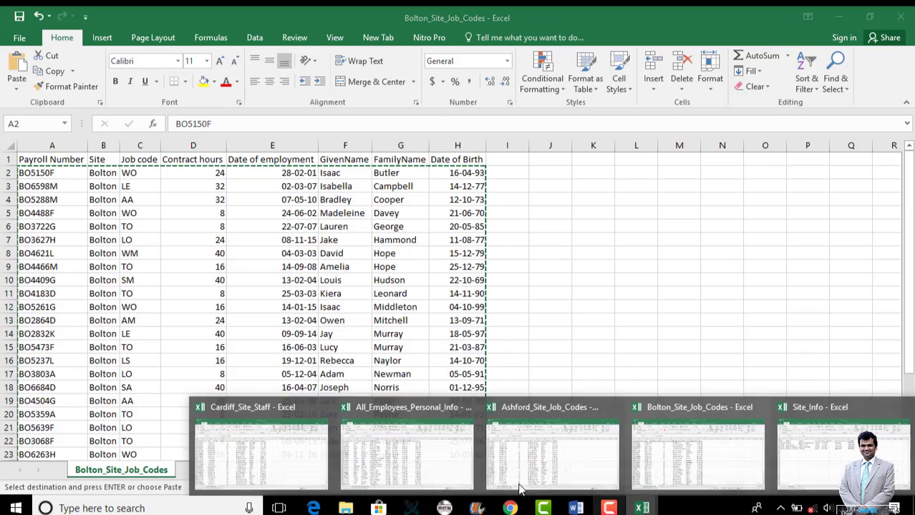
{"action": "left_click", "coordinate": [300, 452]}
{"action": "scroll", "coordinate": [195, 429], "scroll_direction": "down", "scroll_amount": 5}
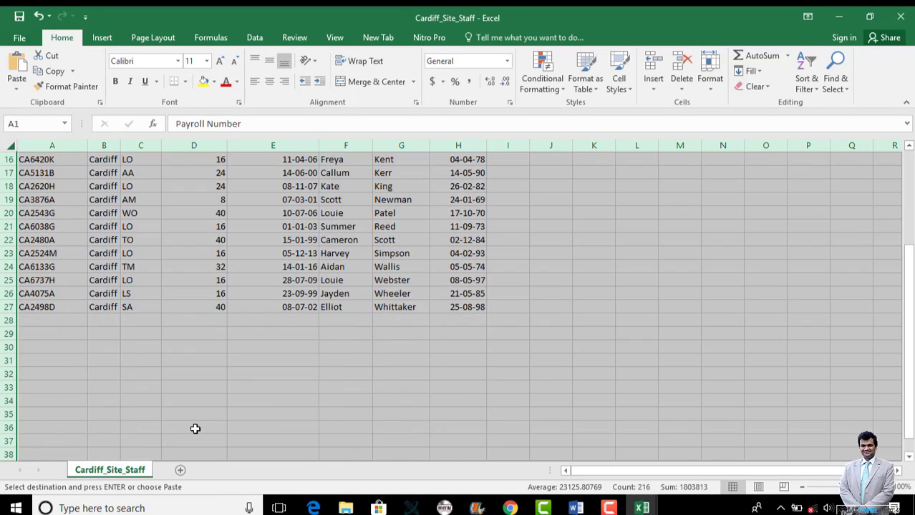
{"action": "scroll", "coordinate": [195, 429], "scroll_direction": "down", "scroll_amount": 1}
{"action": "left_click", "coordinate": [115, 358]}
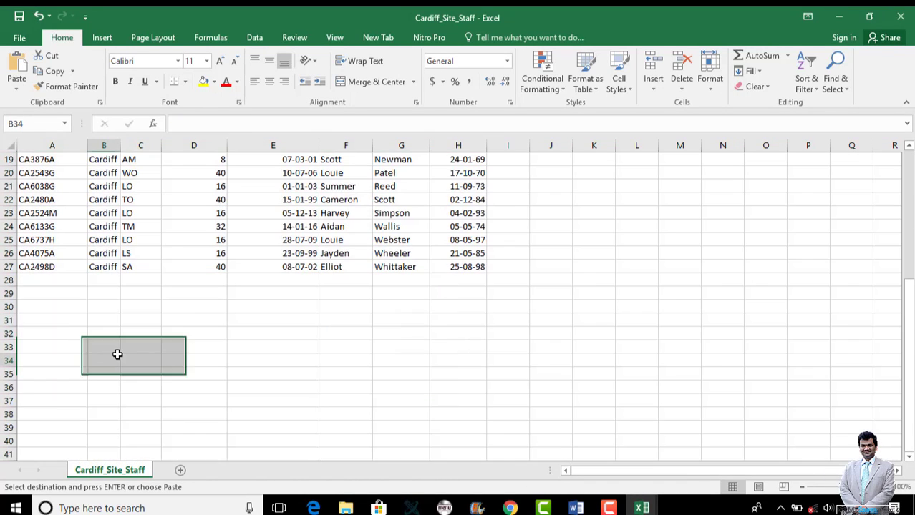
{"action": "right_click", "coordinate": [35, 278]}
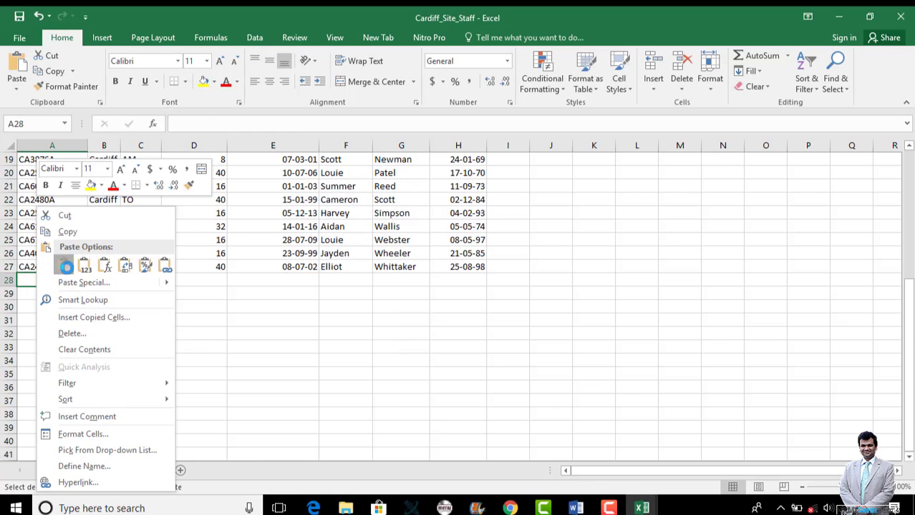
{"action": "left_click", "coordinate": [65, 267]}
{"action": "left_click", "coordinate": [641, 507]}
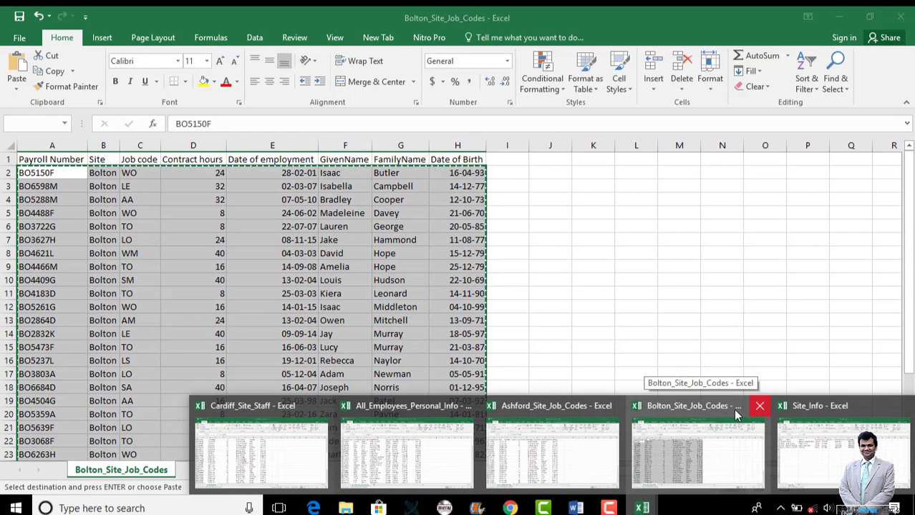
{"action": "left_click", "coordinate": [760, 406]}
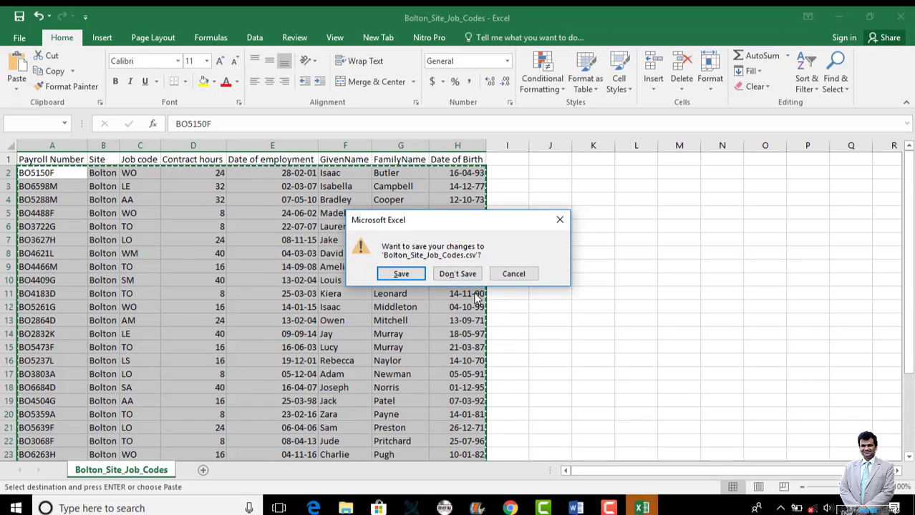
{"action": "left_click", "coordinate": [471, 279]}
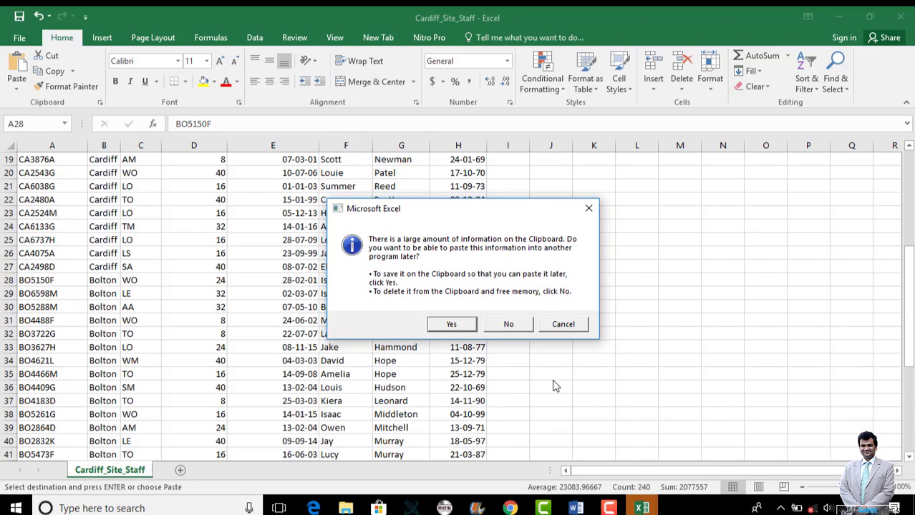
{"action": "left_click", "coordinate": [564, 326]}
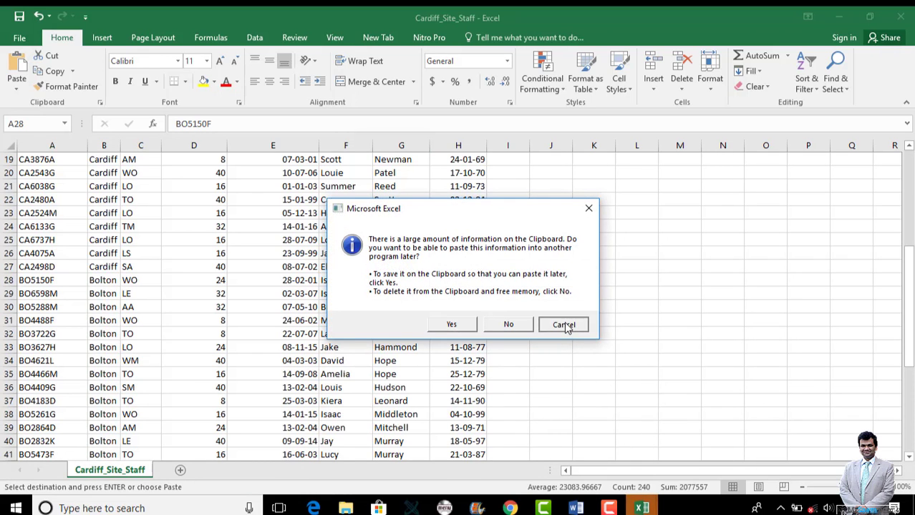
- Copy all the staff records without the header row, A2:H36, from the Ashford_Site_Job_Codes workbook
{"action": "left_click", "coordinate": [642, 508]}
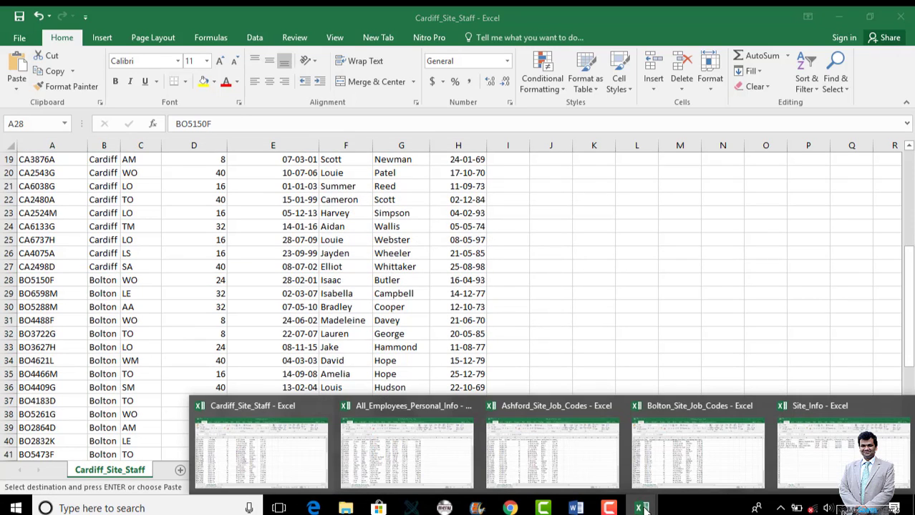
{"action": "left_click", "coordinate": [551, 448]}
{"action": "left_click", "coordinate": [154, 319]}
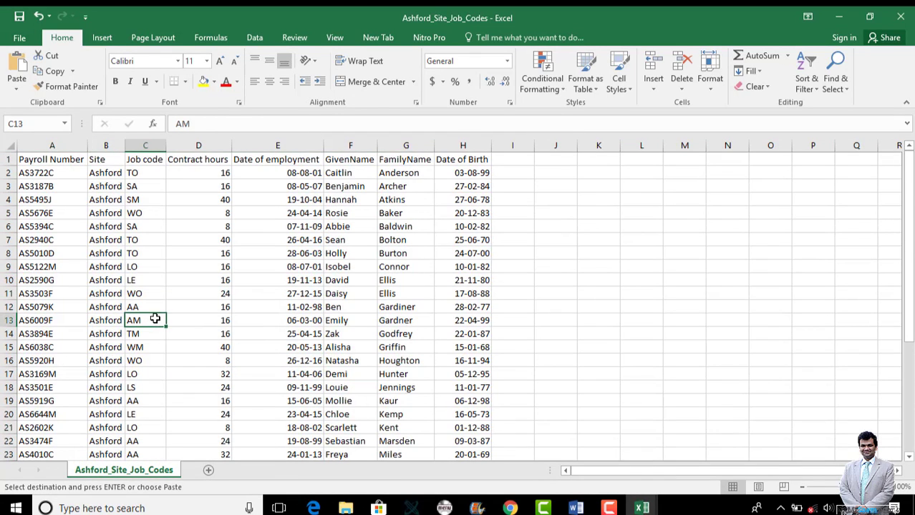
{"action": "left_click_drag", "start_coordinate": [52, 173], "coordinate": [492, 438]}
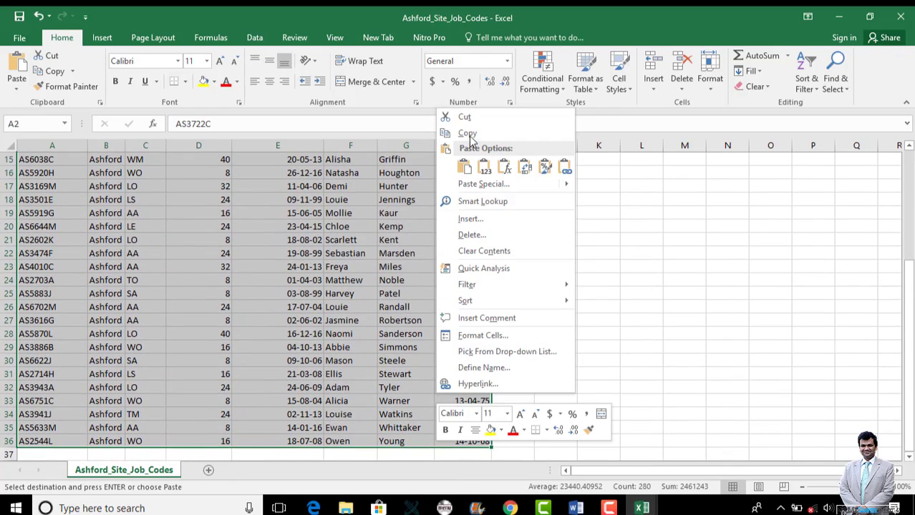
{"action": "left_click", "coordinate": [466, 134]}
{"action": "scroll", "coordinate": [504, 242], "scroll_direction": "up", "scroll_amount": 5}
- Paste the copied Ashford records below the last Bolton record, starting at cell A58 of Cardiff_Site_Staff
{"action": "mouse_move", "coordinate": [641, 508]}
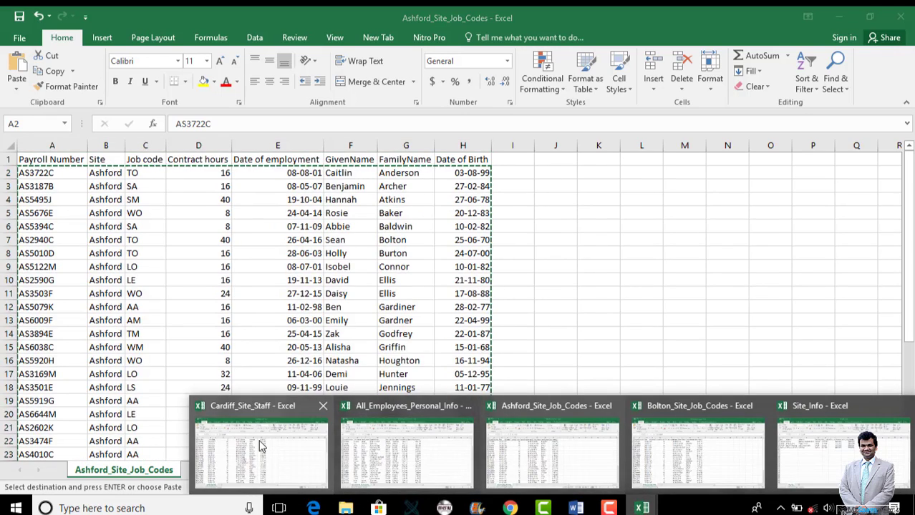
{"action": "left_click", "coordinate": [241, 438]}
{"action": "scroll", "coordinate": [277, 433], "scroll_direction": "down", "scroll_amount": 8}
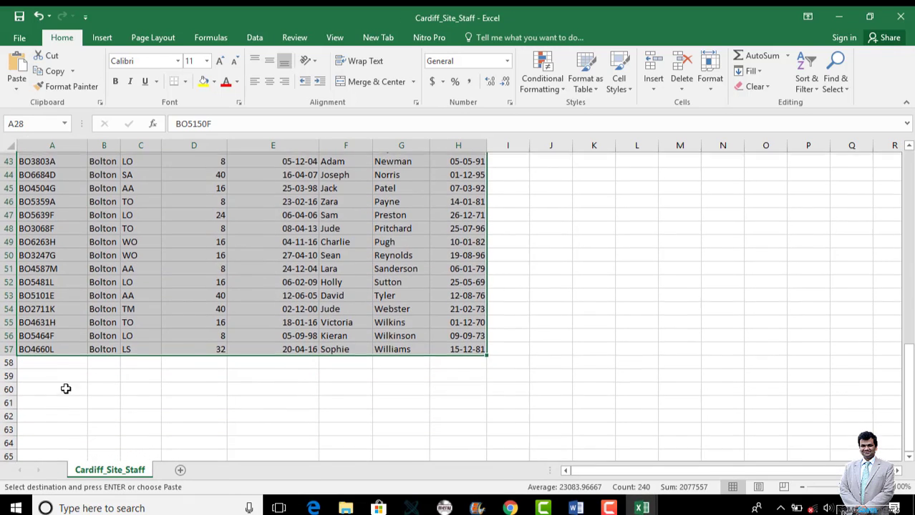
{"action": "right_click", "coordinate": [43, 361]}
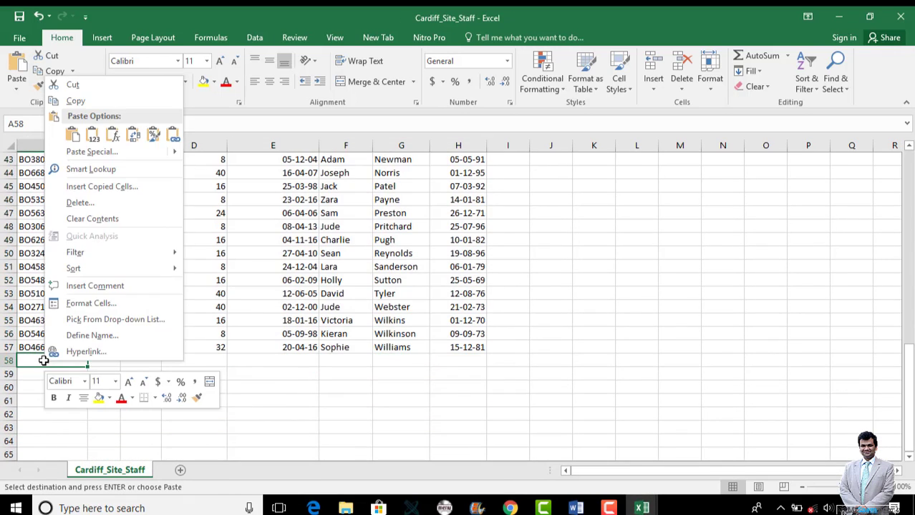
{"action": "left_click", "coordinate": [73, 136]}
{"action": "left_click", "coordinate": [577, 440]}
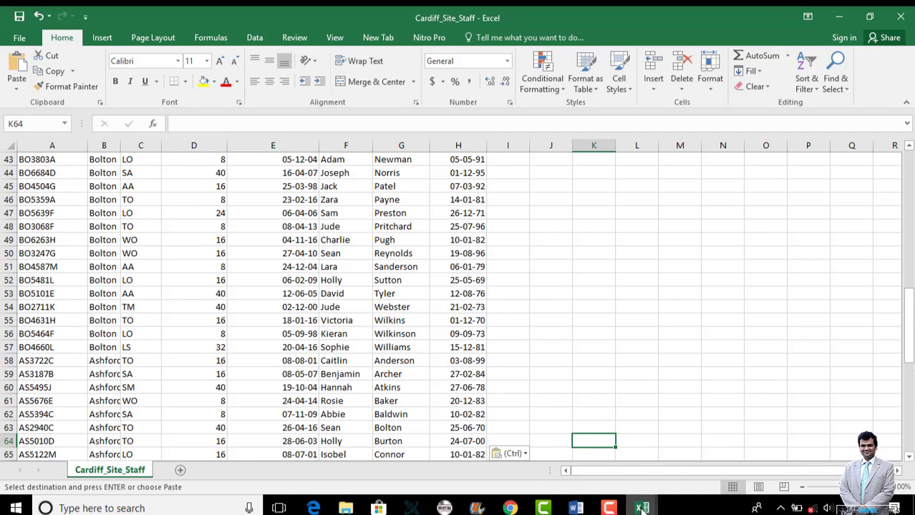
- Close the Bolton_Site_Job_Codes workbook without saving its changes
{"action": "mouse_move", "coordinate": [642, 508]}
{"action": "left_click", "coordinate": [692, 430]}
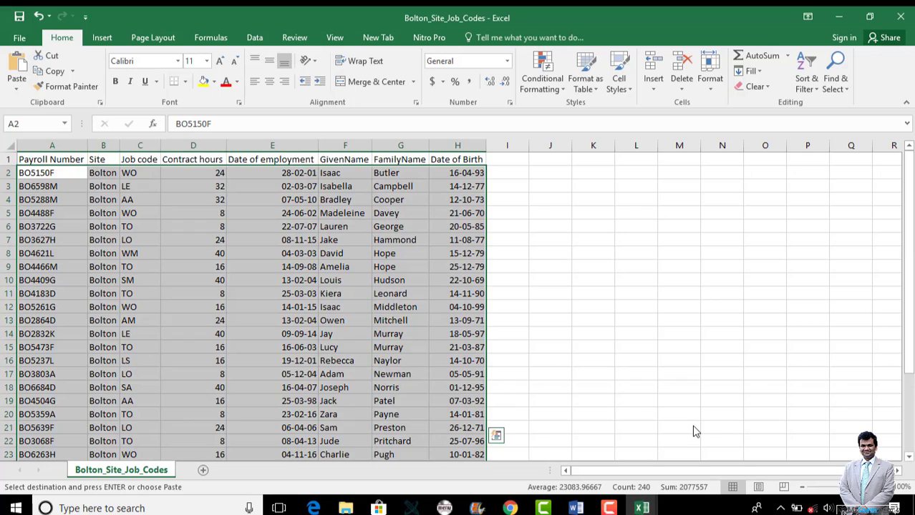
{"action": "left_click", "coordinate": [569, 348]}
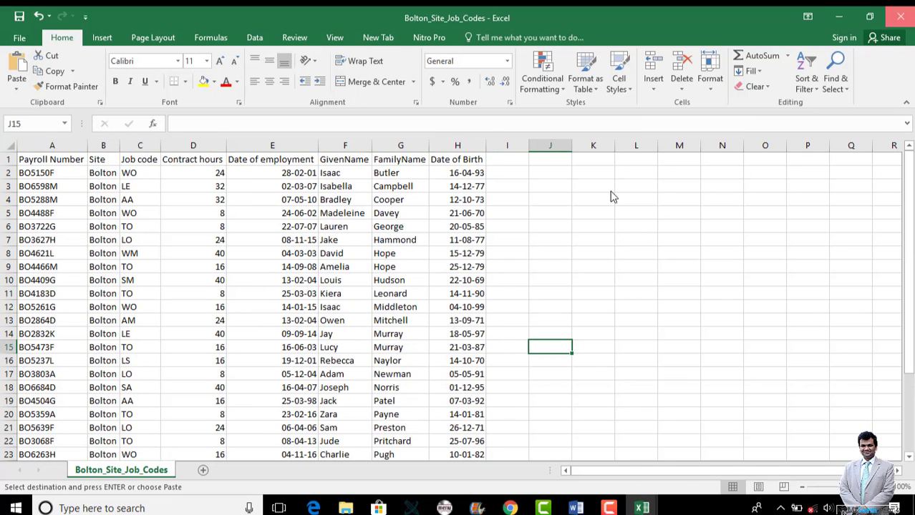
{"action": "key", "text": "ctrl+w"}
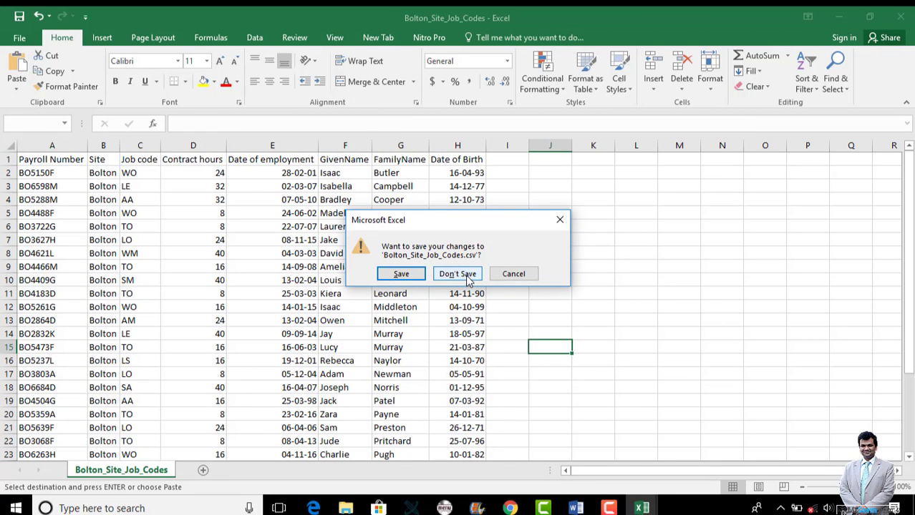
{"action": "left_click", "coordinate": [457, 274]}
- Close the Ashford_Site_Job_Codes workbook without saving its changes
{"action": "left_click", "coordinate": [644, 509]}
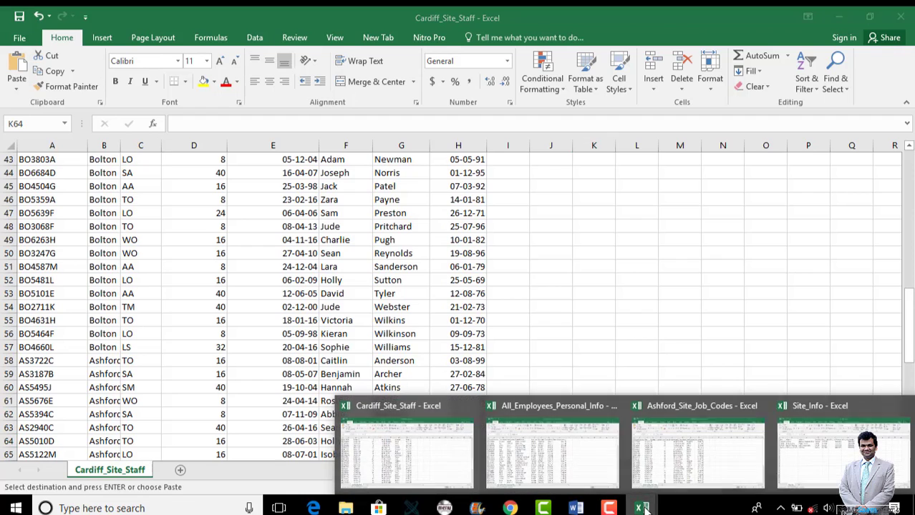
{"action": "left_click", "coordinate": [678, 421]}
{"action": "left_click", "coordinate": [622, 282]}
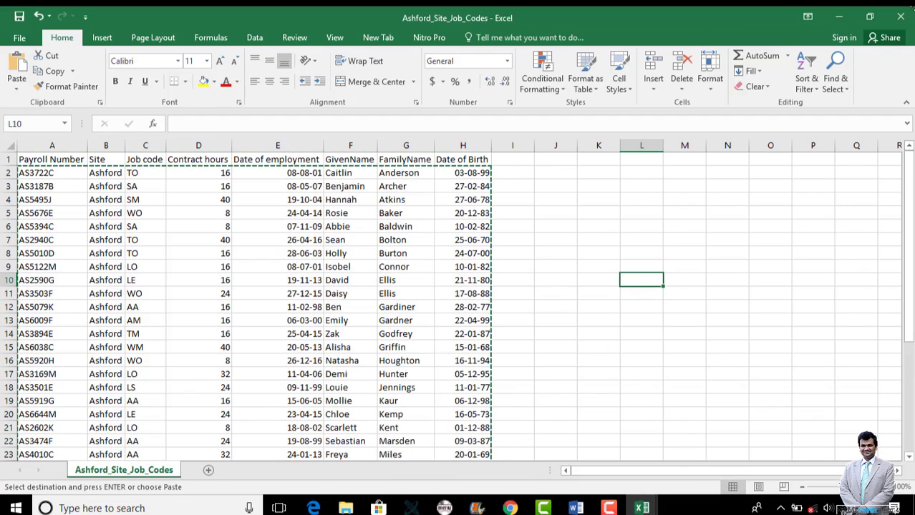
{"action": "left_click", "coordinate": [900, 16]}
{"action": "left_click", "coordinate": [457, 275]}
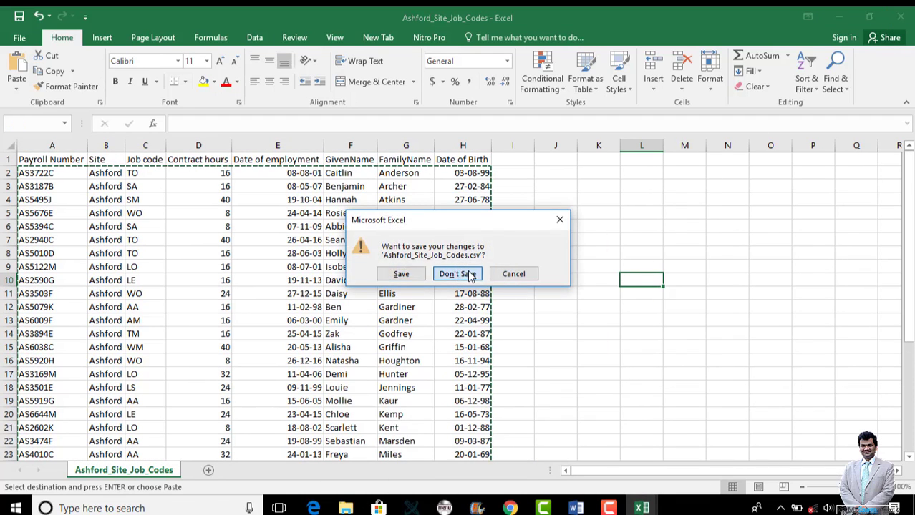
{"action": "left_click", "coordinate": [478, 306]}
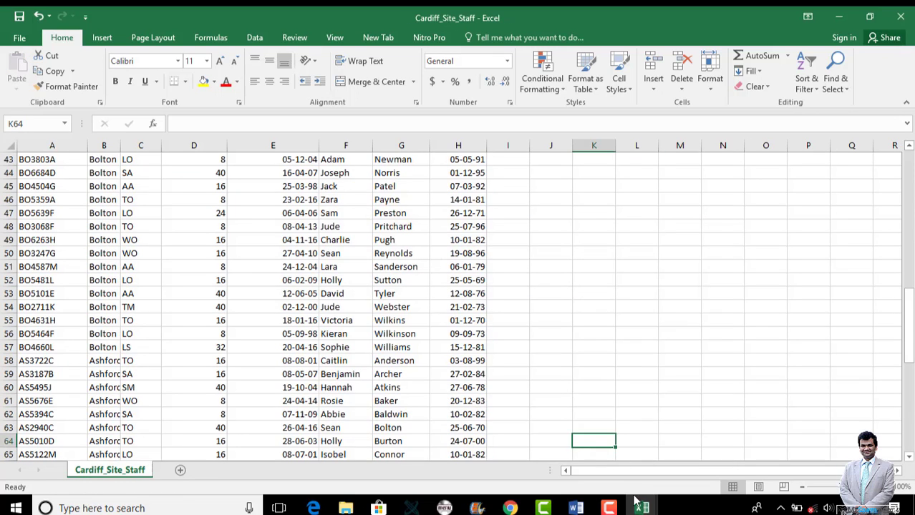
- Switch to the question paper PDF, review the three required tables and copy the phrase "description of the job codes"
{"action": "mouse_move", "coordinate": [641, 508]}
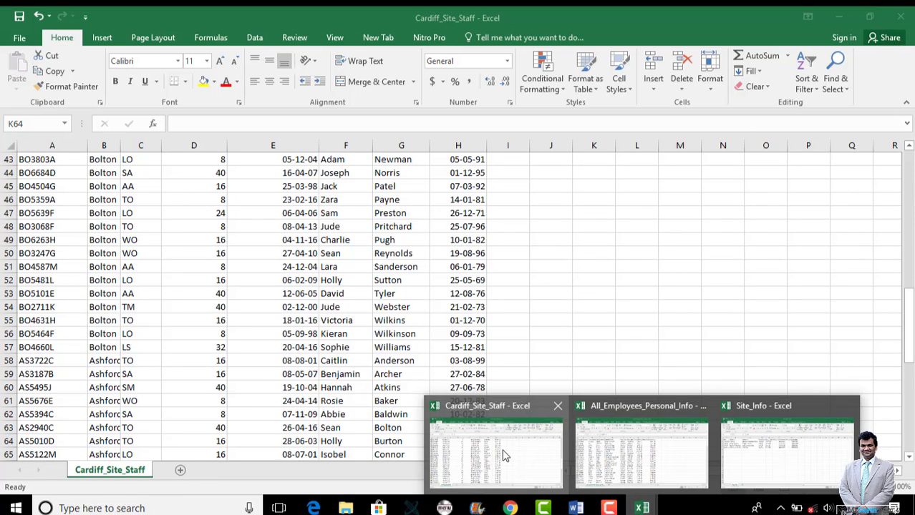
{"action": "left_click", "coordinate": [314, 505]}
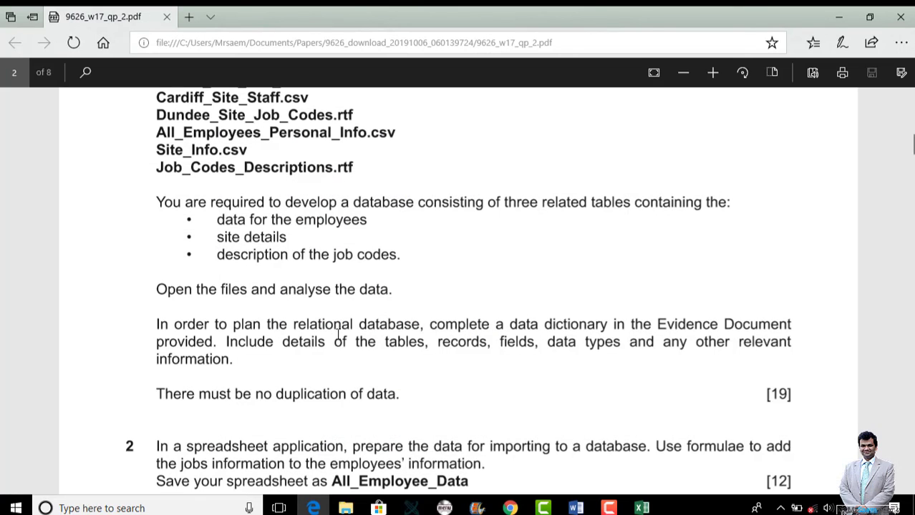
{"action": "left_click_drag", "start_coordinate": [218, 222], "coordinate": [367, 222]}
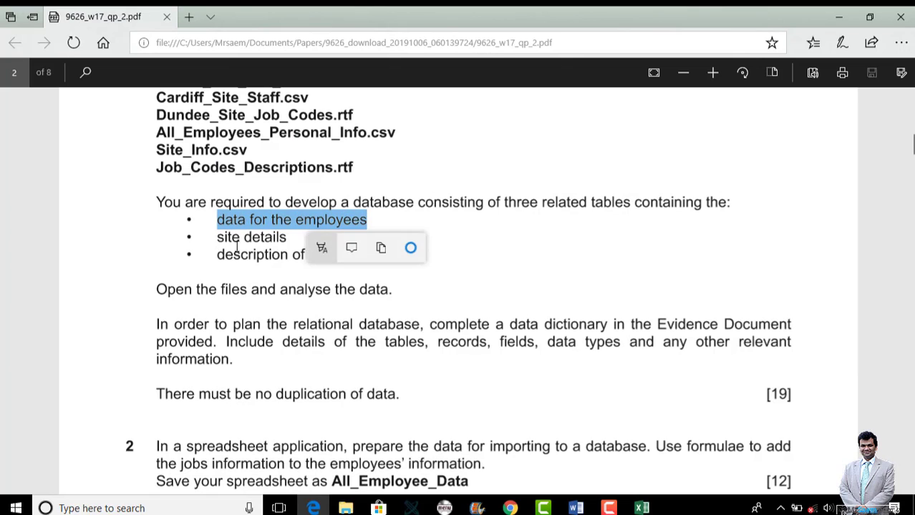
{"action": "left_click_drag", "start_coordinate": [218, 238], "coordinate": [286, 239]}
{"action": "left_click", "coordinate": [424, 262]}
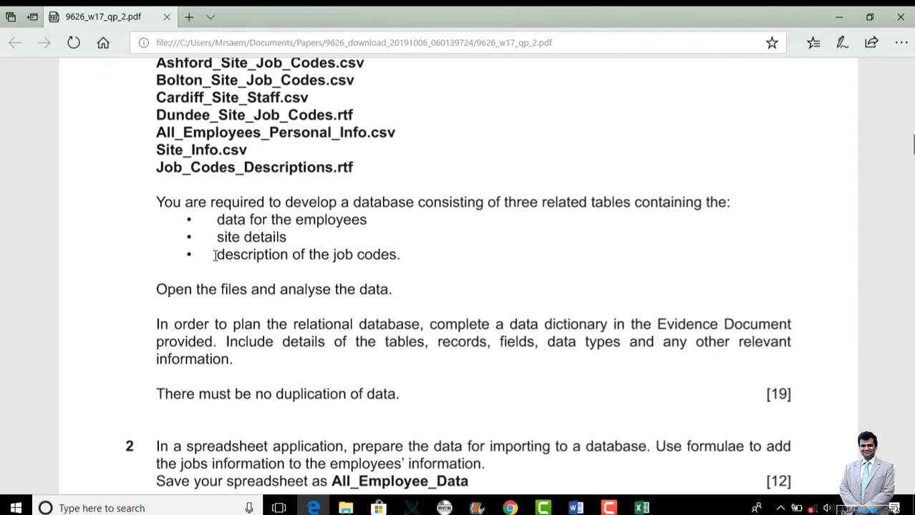
{"action": "left_click_drag", "start_coordinate": [217, 256], "coordinate": [388, 256]}
{"action": "right_click", "coordinate": [387, 256]}
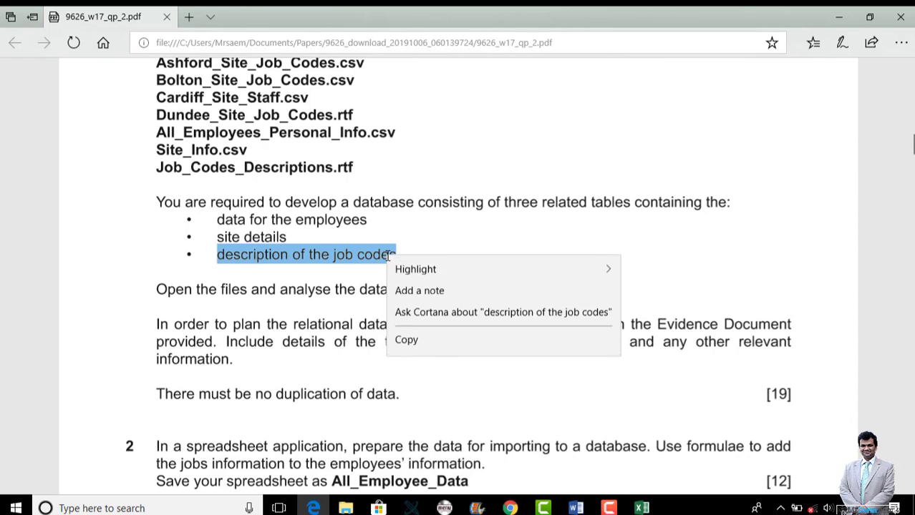
{"action": "left_click", "coordinate": [407, 340]}
- Save the Cardiff_Site_Staff workbook as "description of the job codes" in the Task 1 folder, keeping the CSV (Comma delimited) format
{"action": "mouse_move", "coordinate": [634, 509]}
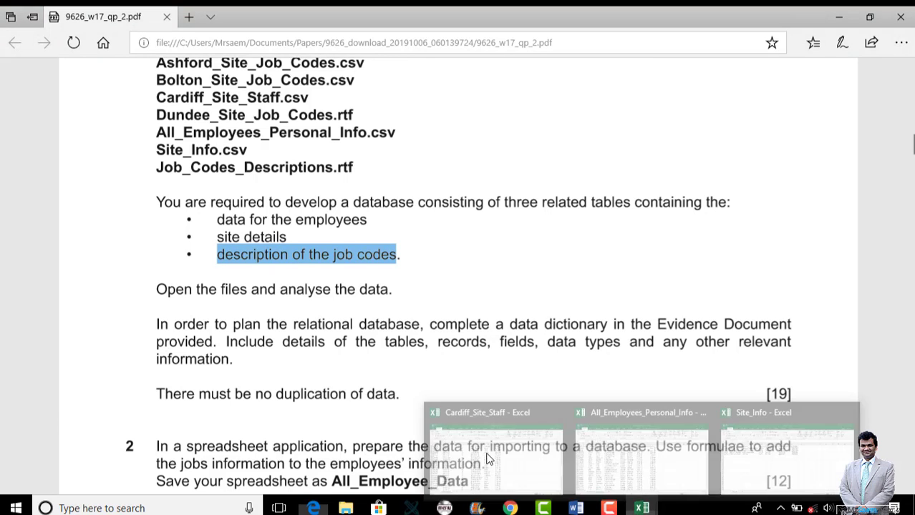
{"action": "left_click", "coordinate": [470, 449]}
{"action": "left_click", "coordinate": [20, 38]}
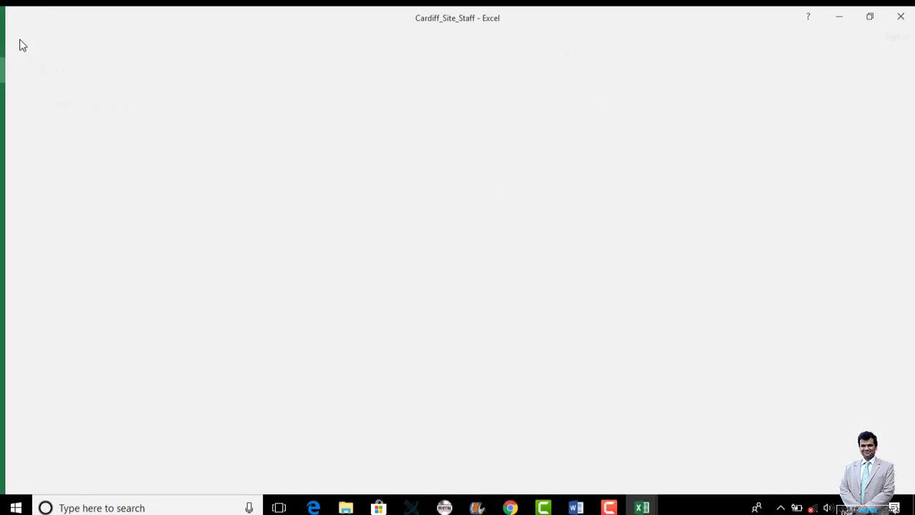
{"action": "left_click", "coordinate": [61, 170]}
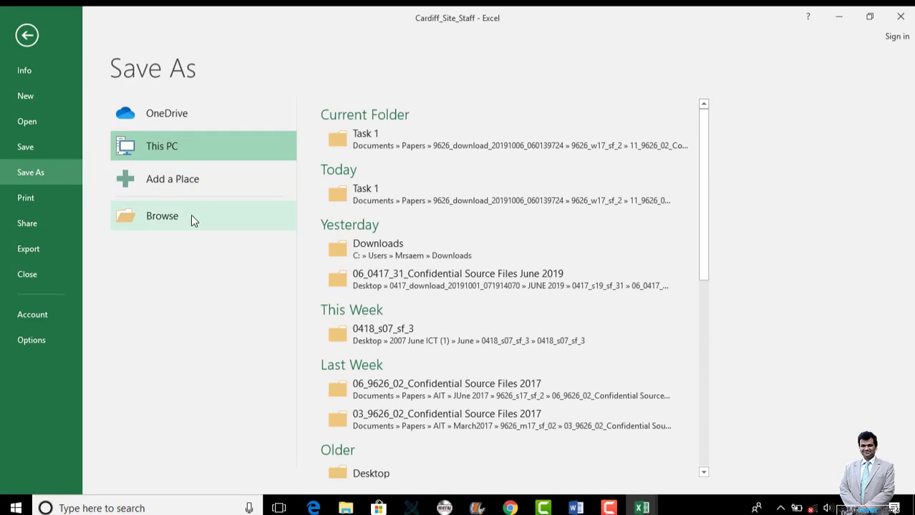
{"action": "left_click", "coordinate": [280, 227]}
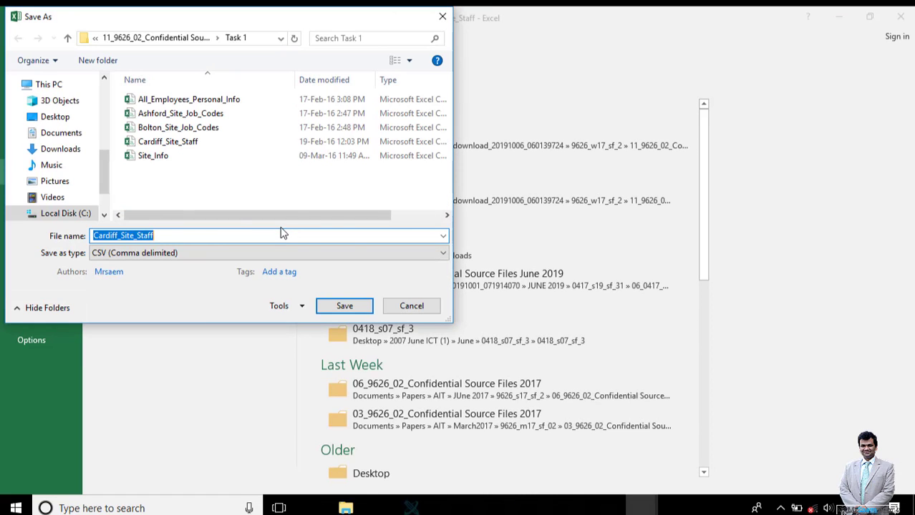
{"action": "right_click", "coordinate": [205, 235]}
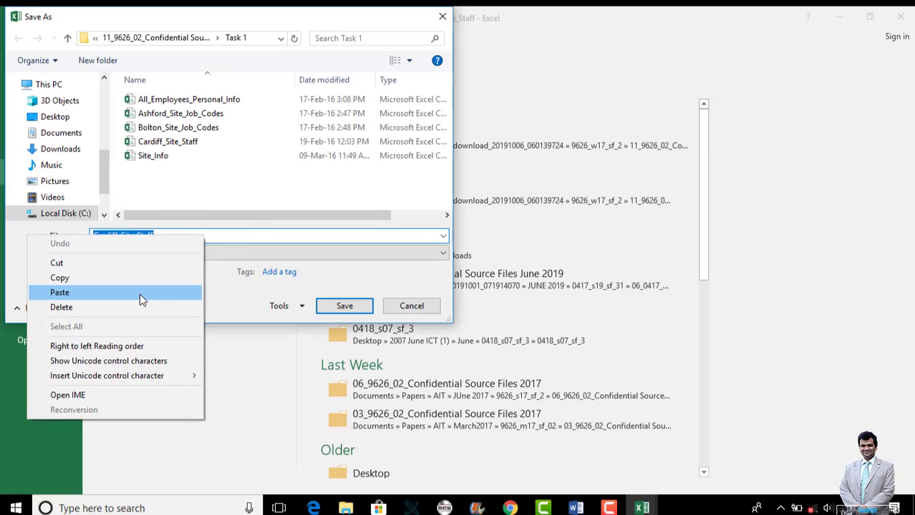
{"action": "left_click", "coordinate": [139, 293]}
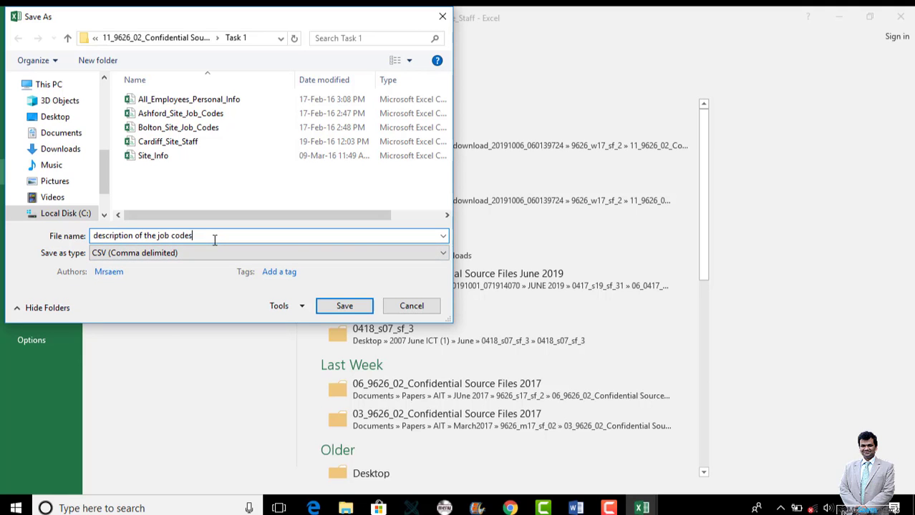
{"action": "left_click", "coordinate": [341, 308]}
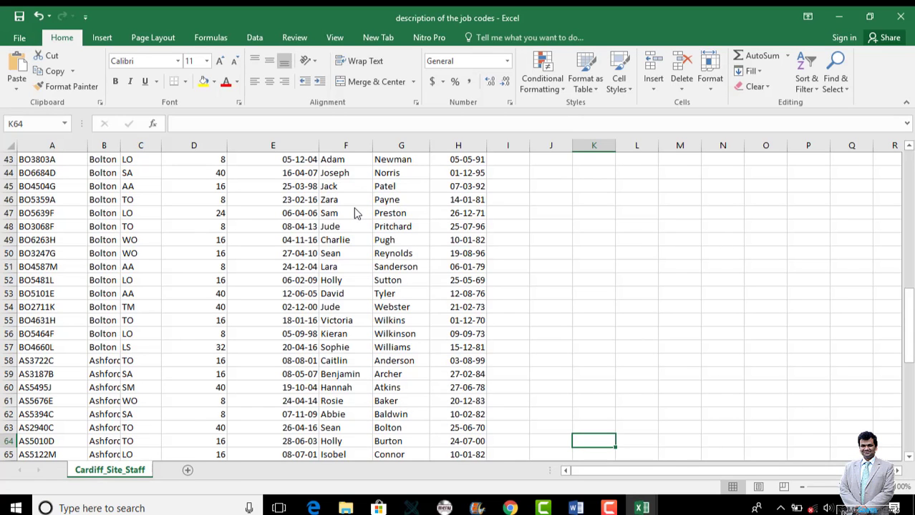
{"action": "left_click", "coordinate": [408, 299]}
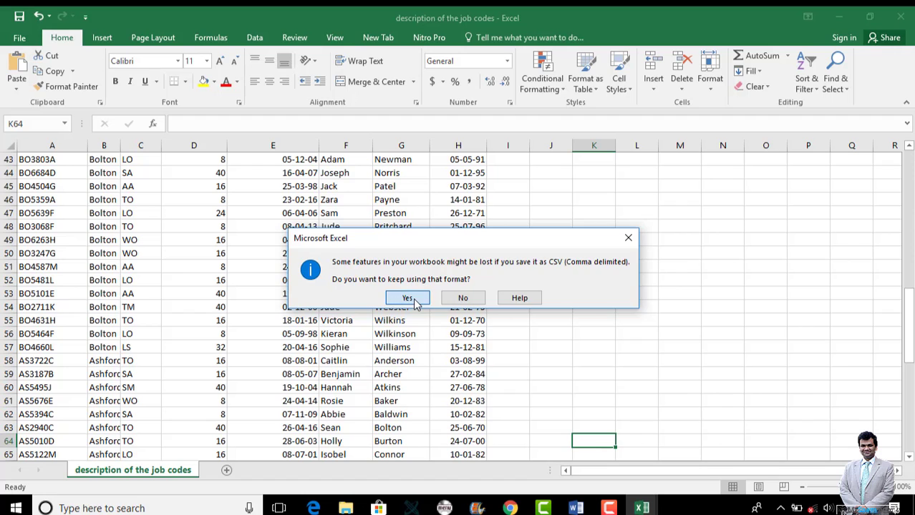
- Close the "description of the job codes" workbook without saving it again
{"action": "left_click", "coordinate": [508, 240]}
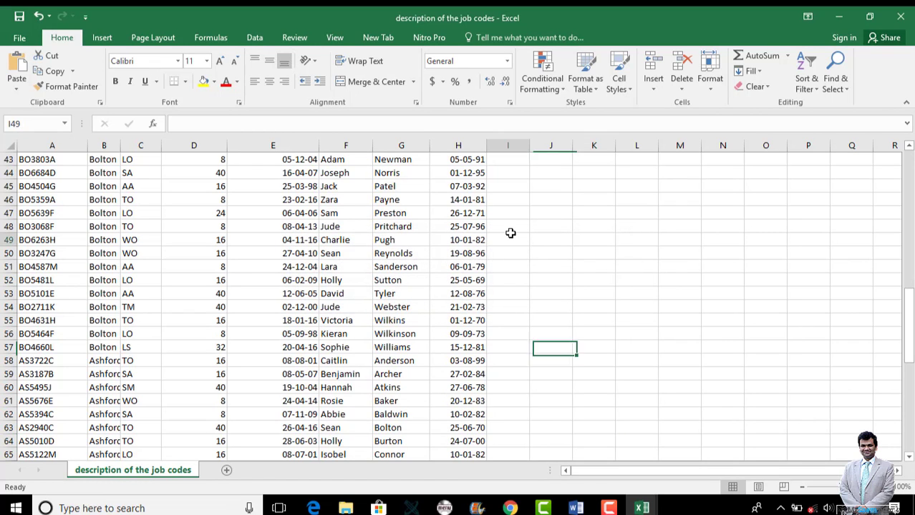
{"action": "left_click", "coordinate": [905, 17]}
{"action": "left_click", "coordinate": [471, 275]}
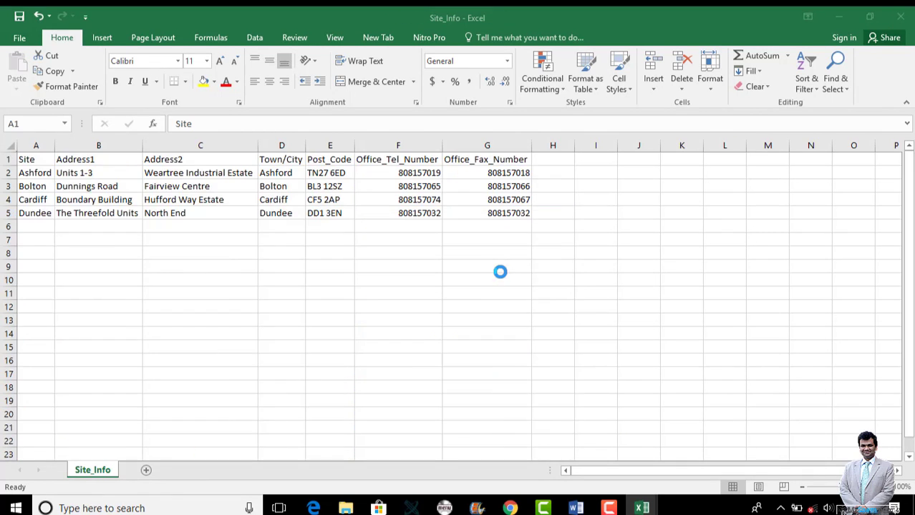
- Review the site and address fields in the Site_Info workbook
{"action": "left_click", "coordinate": [500, 271]}
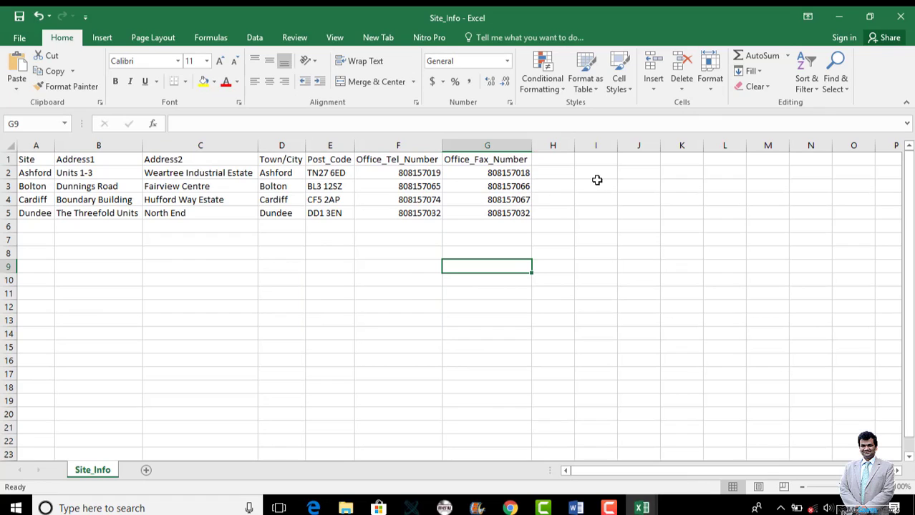
{"action": "left_click", "coordinate": [35, 174]}
{"action": "left_click", "coordinate": [122, 174]}
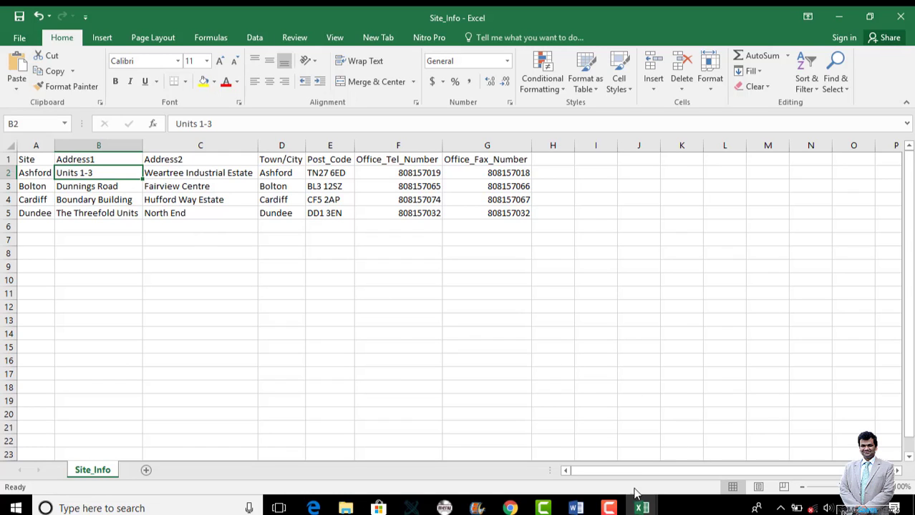
- Preview the Job_Codes_Descriptions table in Word, then bring up the Evidence document at its Step 1 data dictionary section
{"action": "mouse_move", "coordinate": [577, 509]}
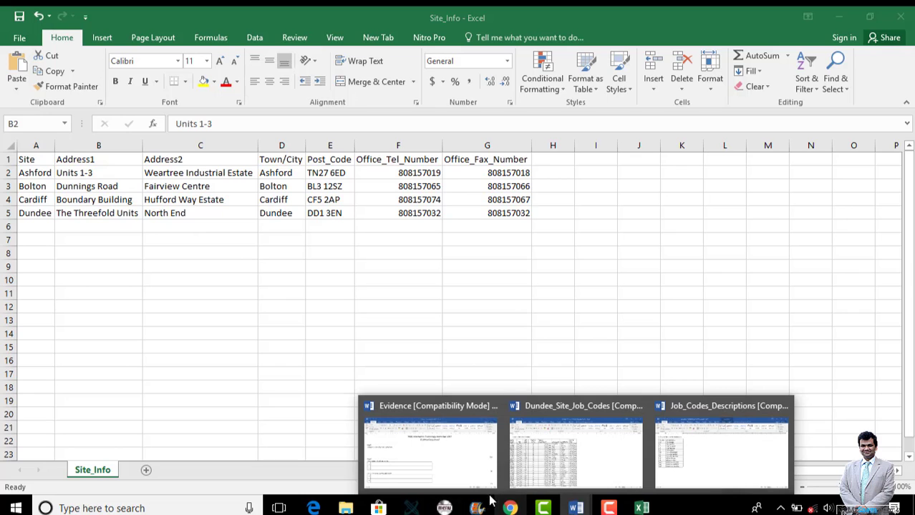
{"action": "mouse_move", "coordinate": [485, 494]}
{"action": "mouse_move", "coordinate": [711, 453]}
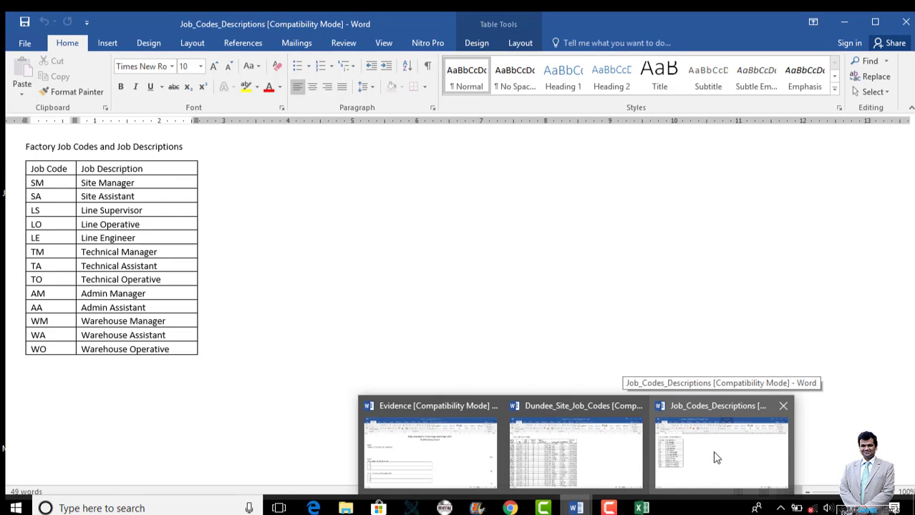
{"action": "mouse_move", "coordinate": [573, 448]}
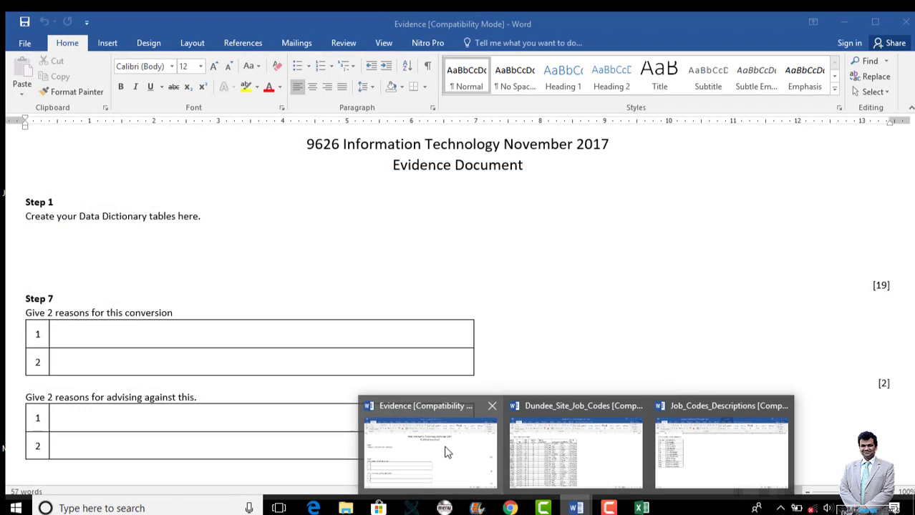
{"action": "left_click", "coordinate": [444, 452]}
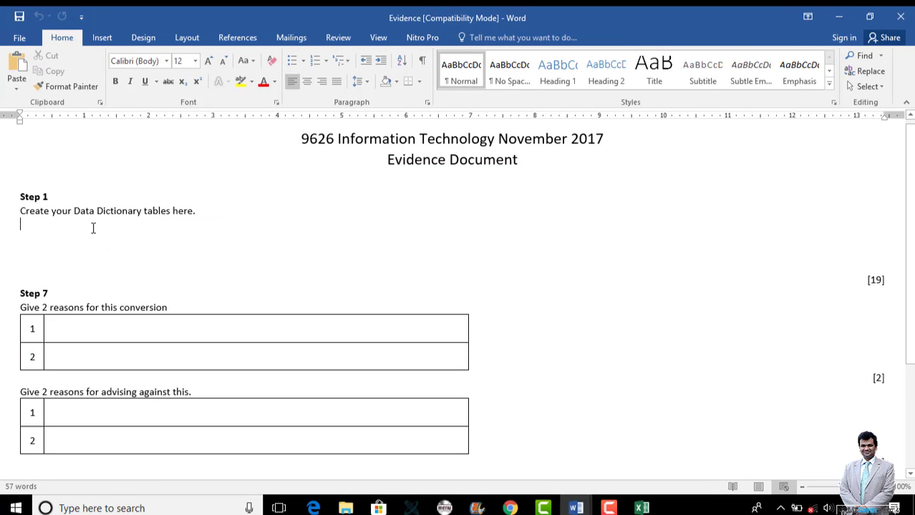
- Switch to the All_Employees_Personal_Info workbook in Excel to examine its employee fields
{"action": "left_click", "coordinate": [642, 509]}
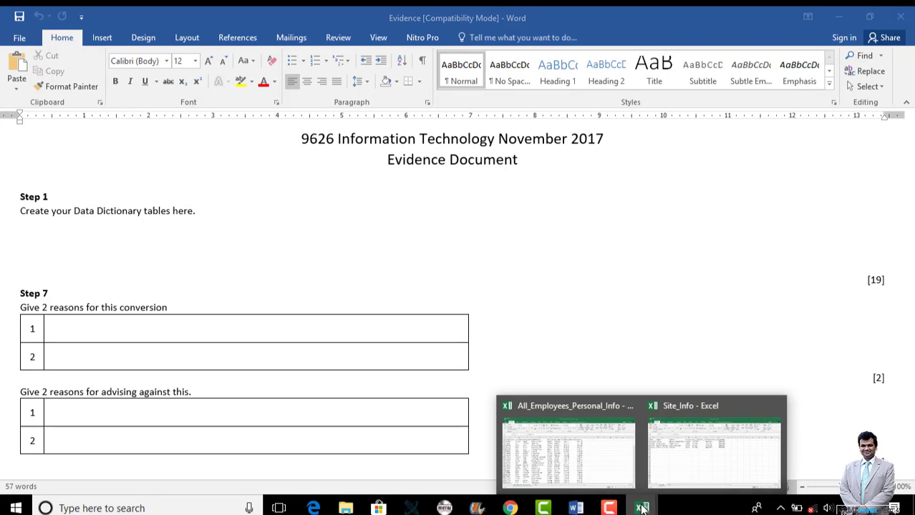
{"action": "mouse_move", "coordinate": [676, 459]}
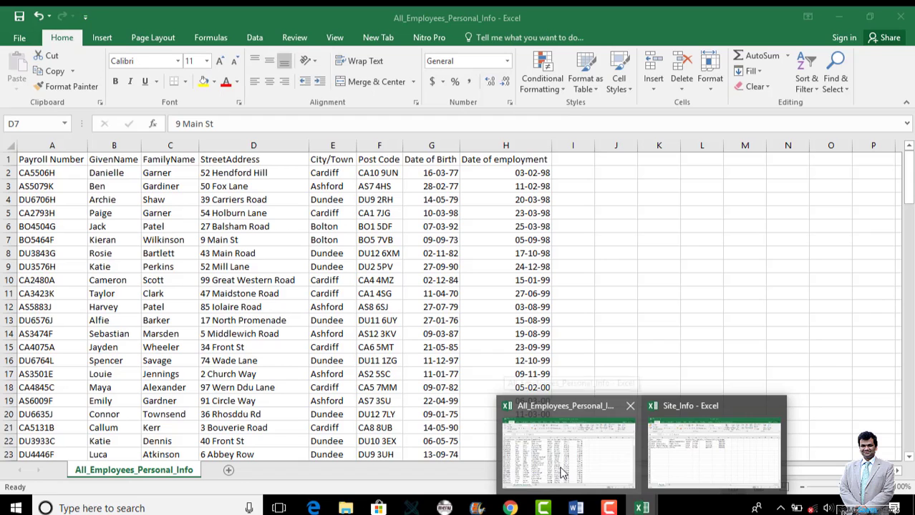
{"action": "left_click", "coordinate": [555, 471]}
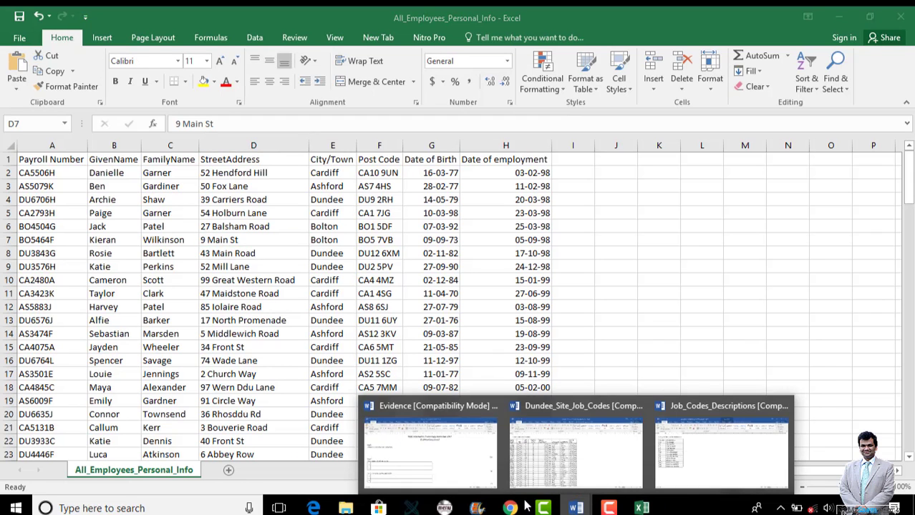
- Bring up the Dundee_Site_Job_Codes document in Word, try Read Mode and return to Web Layout
{"action": "left_click", "coordinate": [543, 439]}
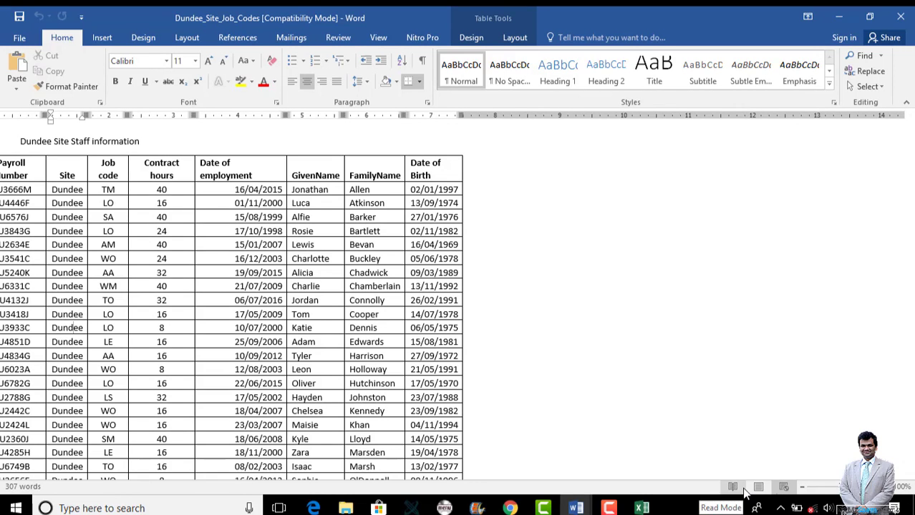
{"action": "left_click", "coordinate": [742, 489]}
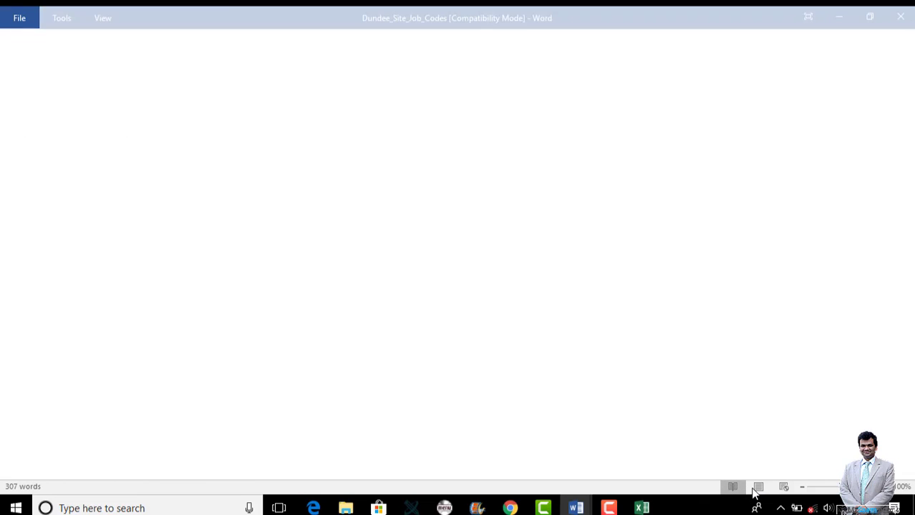
{"action": "left_click", "coordinate": [783, 488]}
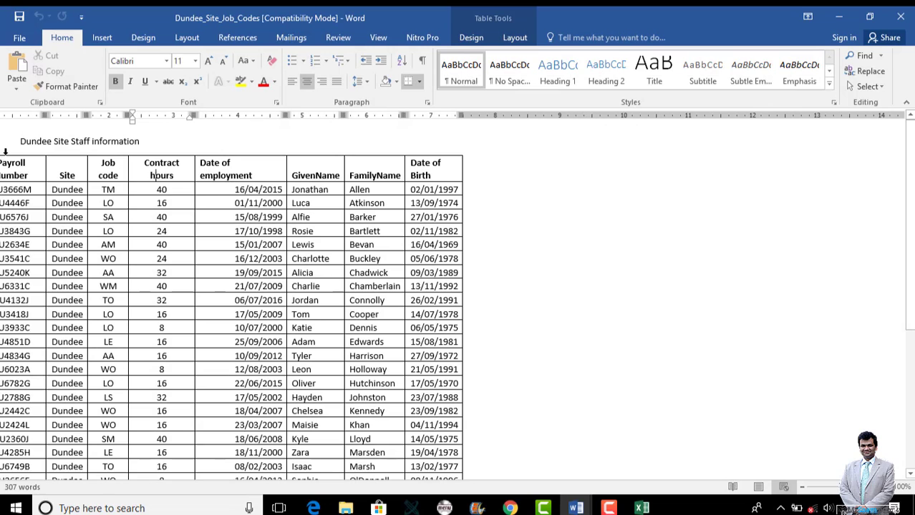
- Restore the Dundee_Site_Job_Codes window to a smaller size, move it over the workbook and widen it to check the cut-off Payroll Number column
{"action": "left_click", "coordinate": [17, 161]}
{"action": "left_click", "coordinate": [869, 24]}
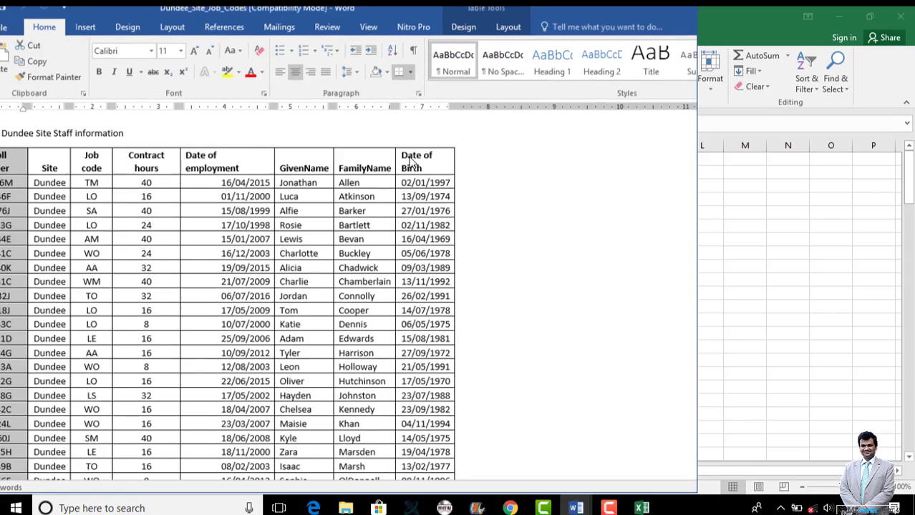
{"action": "left_click_drag", "start_coordinate": [229, 18], "coordinate": [371, 30]}
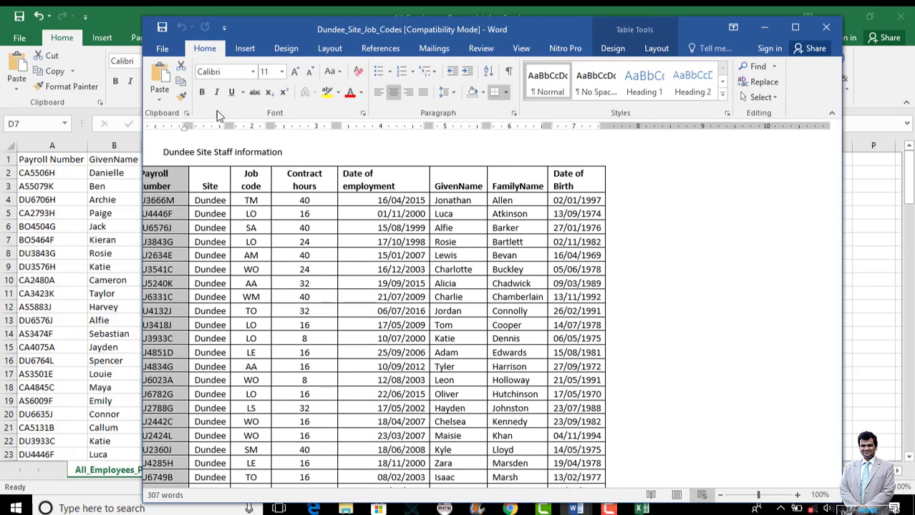
{"action": "left_click_drag", "start_coordinate": [141, 172], "coordinate": [113, 172]}
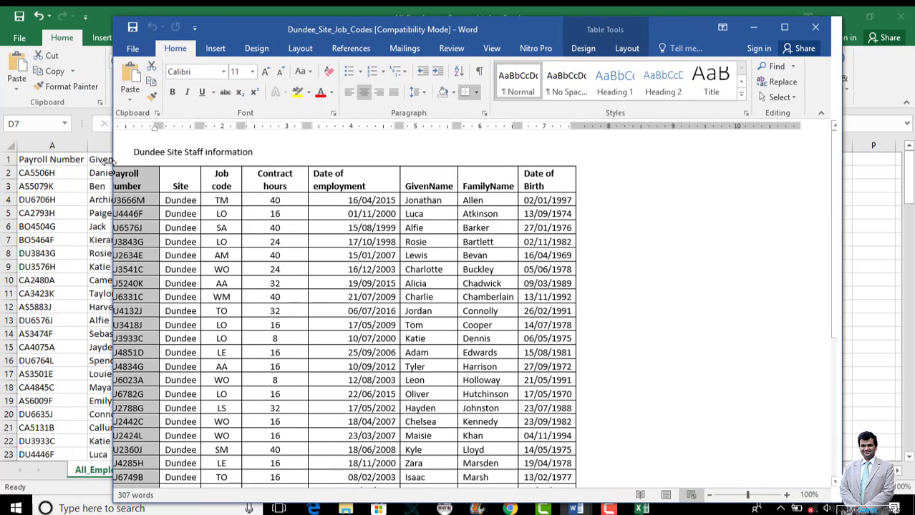
{"action": "left_click", "coordinate": [141, 176]}
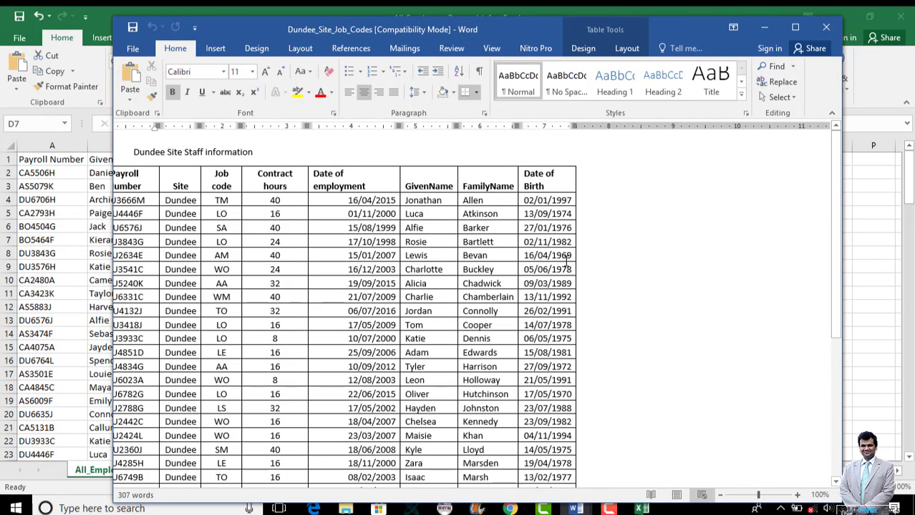
- Widen the Date of Birth column of the Dundee staff table and enlarge the document window further over the workbook
{"action": "left_click_drag", "start_coordinate": [576, 267], "coordinate": [607, 268]}
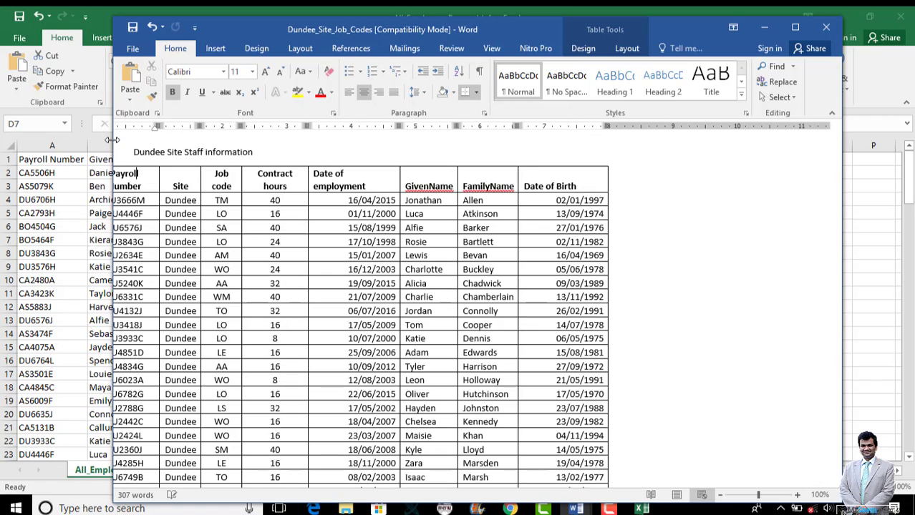
{"action": "left_click_drag", "start_coordinate": [113, 139], "coordinate": [63, 136]}
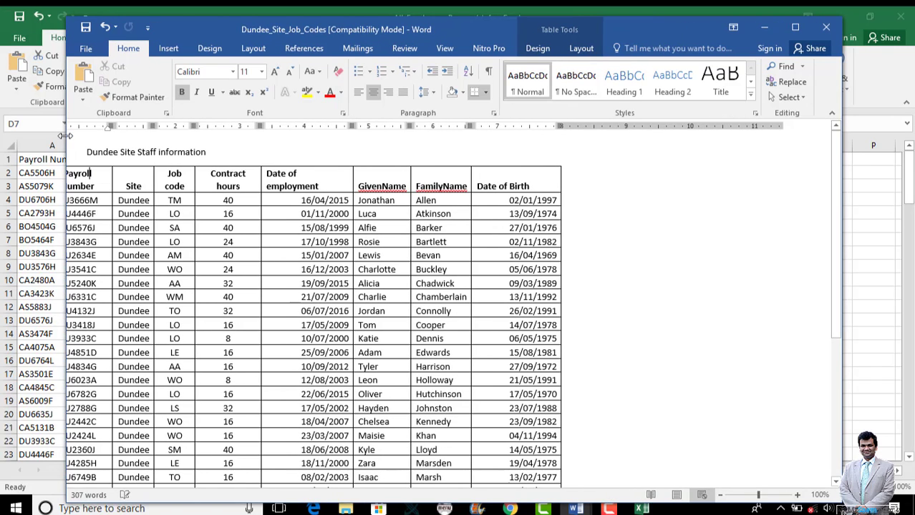
{"action": "left_click", "coordinate": [98, 161]}
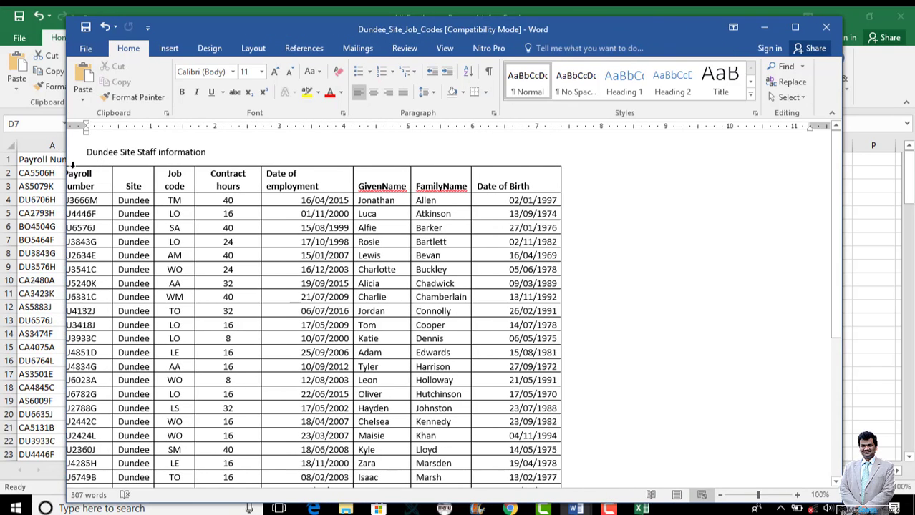
{"action": "left_click", "coordinate": [73, 166]}
{"action": "left_click", "coordinate": [616, 214]}
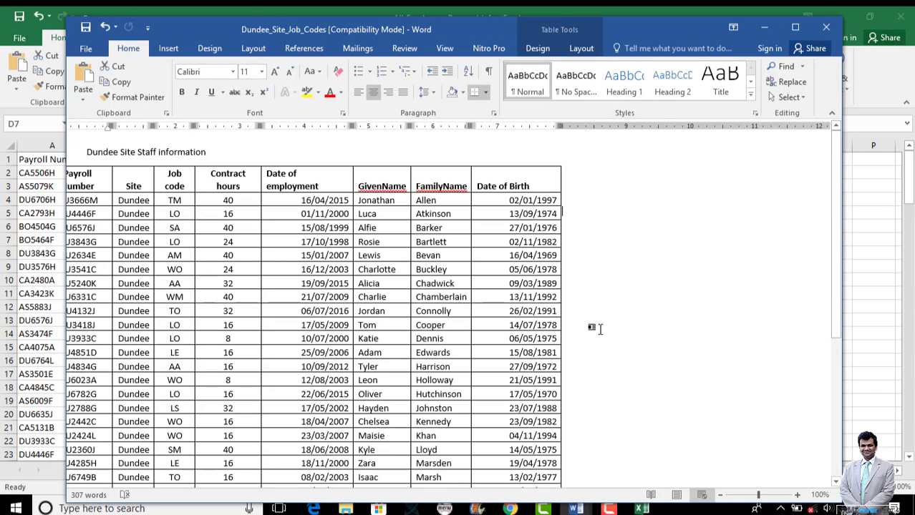
- Select the entire Dundee staff table, including its header row, and copy it
{"action": "scroll", "coordinate": [591, 326], "scroll_direction": "down", "scroll_amount": 6}
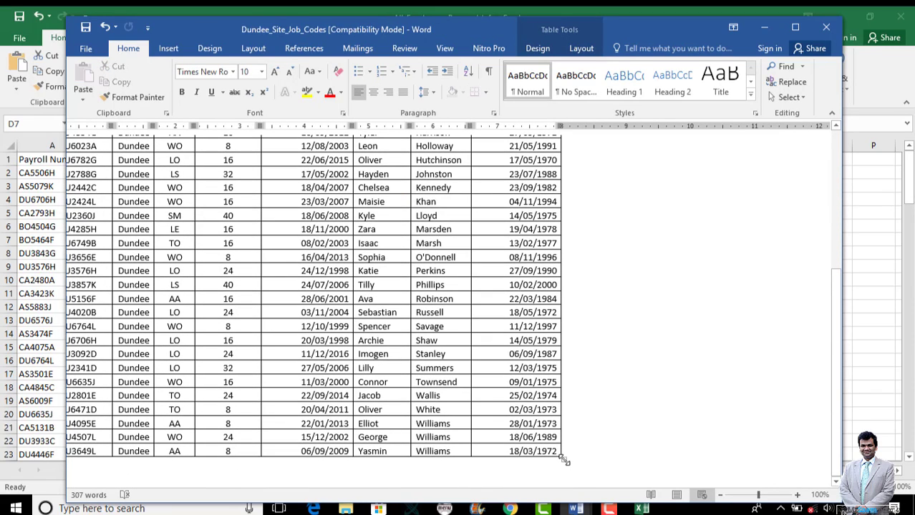
{"action": "left_click", "coordinate": [563, 460]}
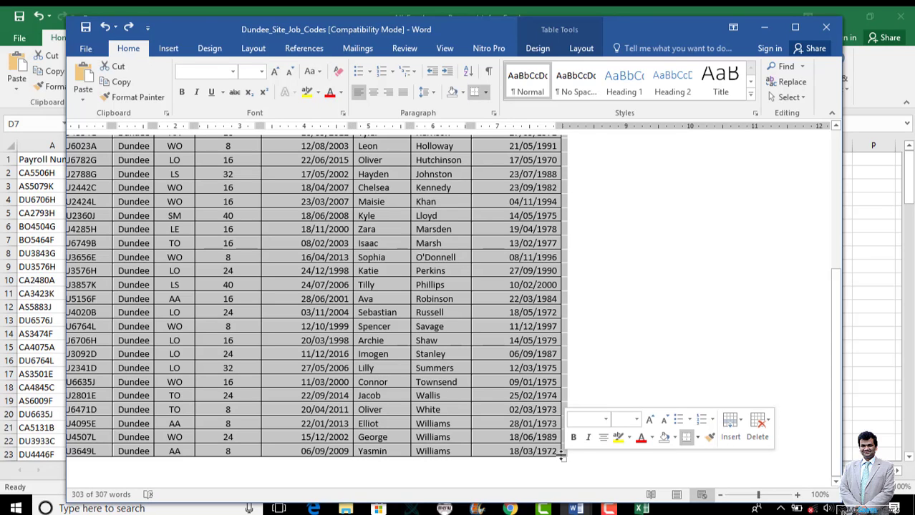
{"action": "right_click", "coordinate": [531, 428]}
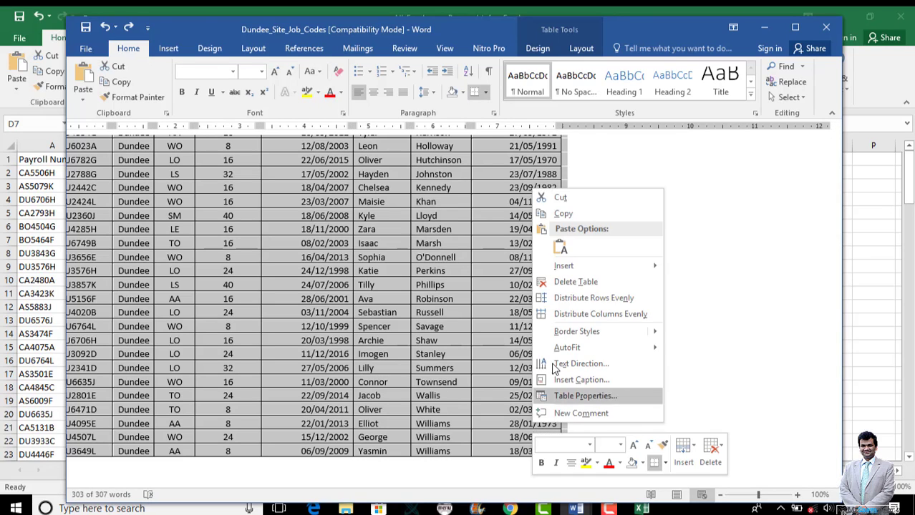
{"action": "left_click", "coordinate": [563, 213]}
{"action": "scroll", "coordinate": [640, 434], "scroll_direction": "up", "scroll_amount": 6}
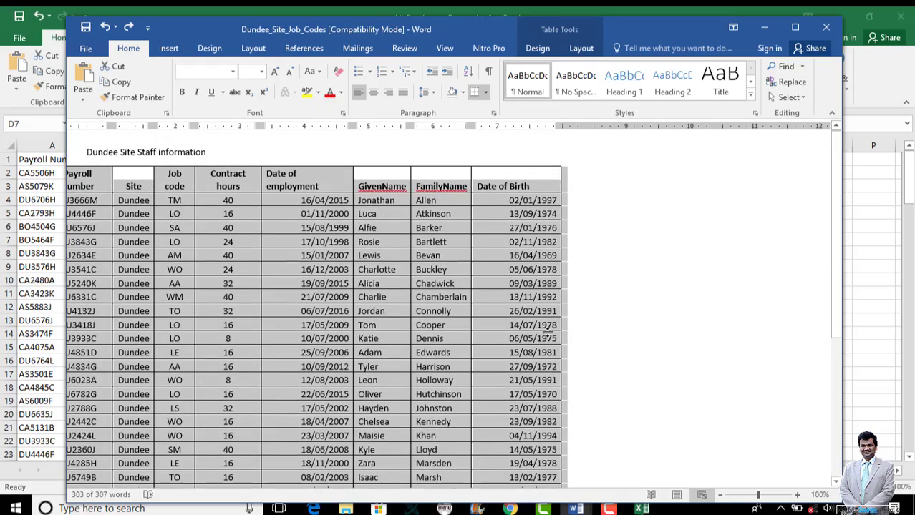
- Switch to the All_Employees_Personal_Info workbook in Excel and open the recent "description of the job codes" file from there
{"action": "left_click", "coordinate": [643, 508]}
{"action": "left_click", "coordinate": [586, 444]}
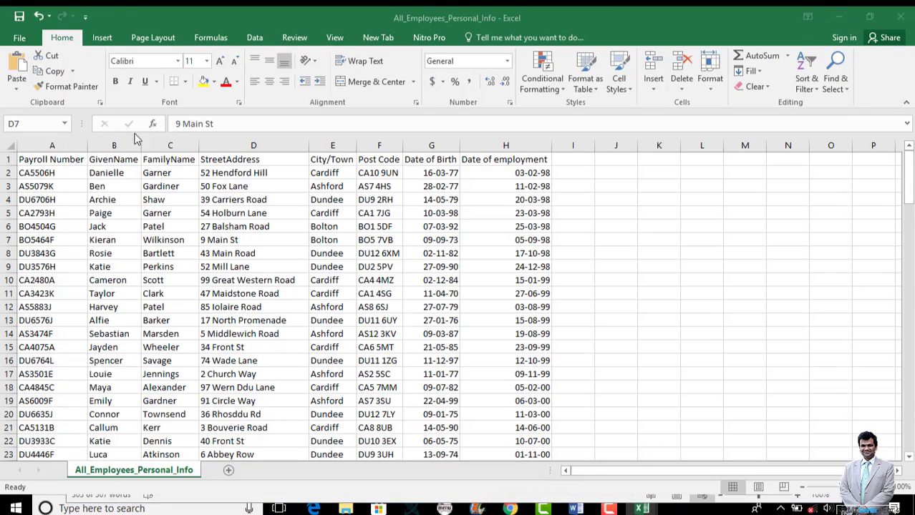
{"action": "scroll", "coordinate": [88, 320], "scroll_direction": "down", "scroll_amount": 4}
{"action": "scroll", "coordinate": [88, 321], "scroll_direction": "up", "scroll_amount": 4}
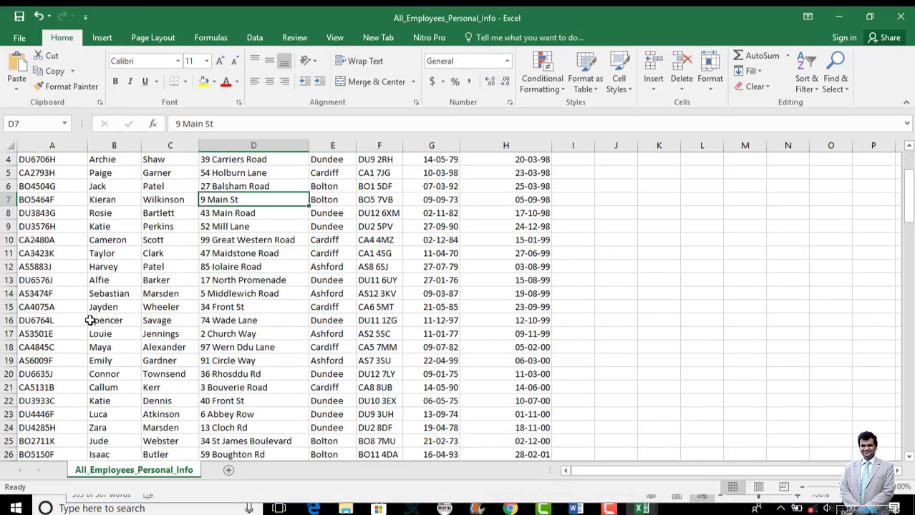
{"action": "left_click", "coordinate": [20, 37]}
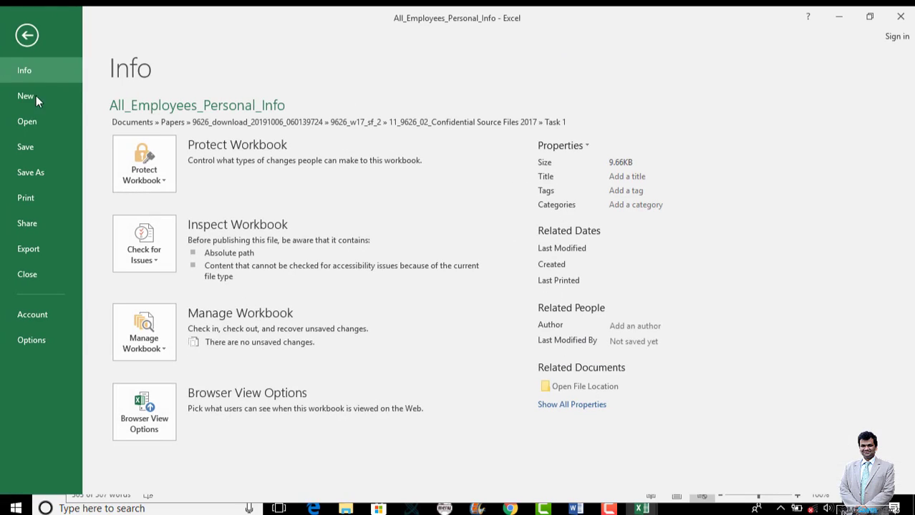
{"action": "left_click", "coordinate": [41, 121]}
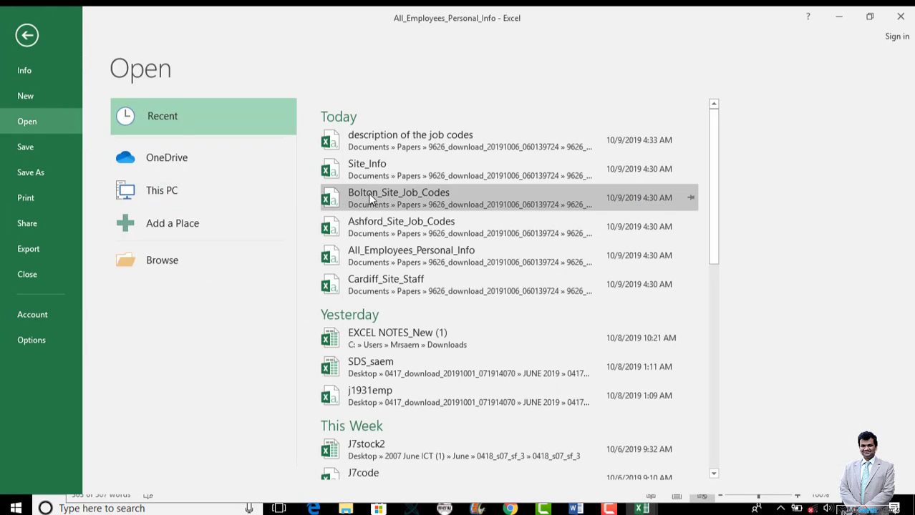
{"action": "left_click", "coordinate": [412, 140]}
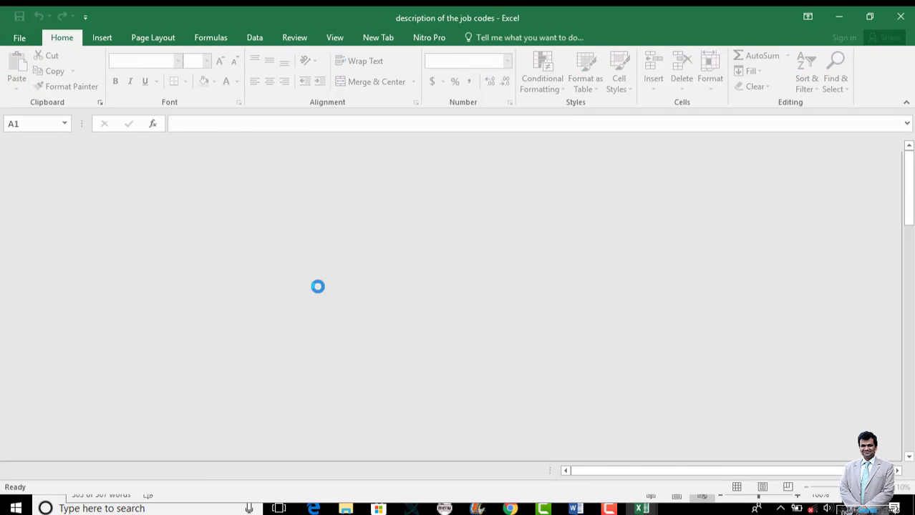
- Paste the copied Dundee staff table at cell A93, directly below the last Ashford employee row
{"action": "scroll", "coordinate": [310, 307], "scroll_direction": "down", "scroll_amount": 20}
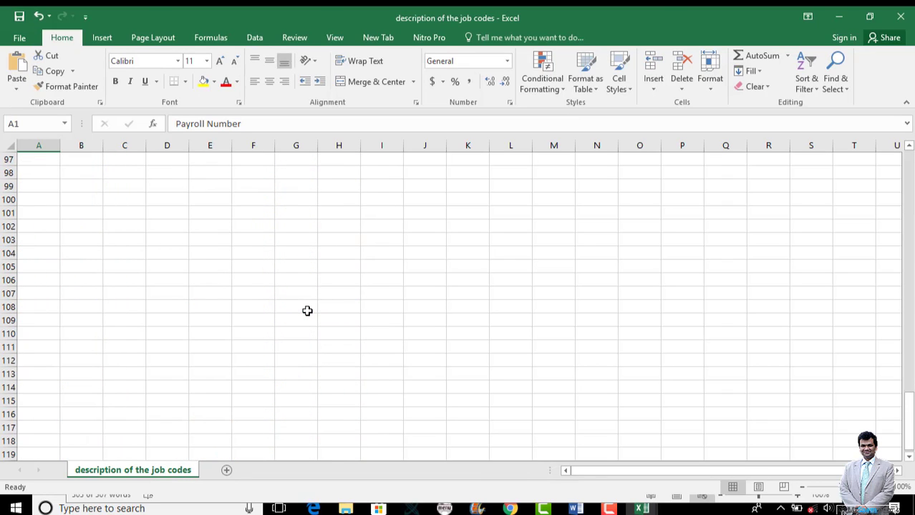
{"action": "scroll", "coordinate": [307, 311], "scroll_direction": "up", "scroll_amount": 3}
{"action": "left_click", "coordinate": [37, 224]}
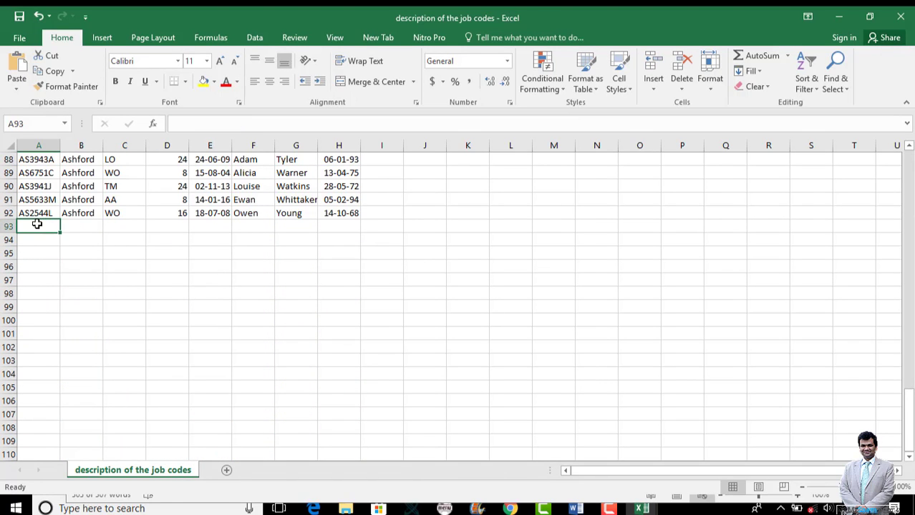
{"action": "right_click", "coordinate": [37, 224]}
{"action": "left_click", "coordinate": [65, 266]}
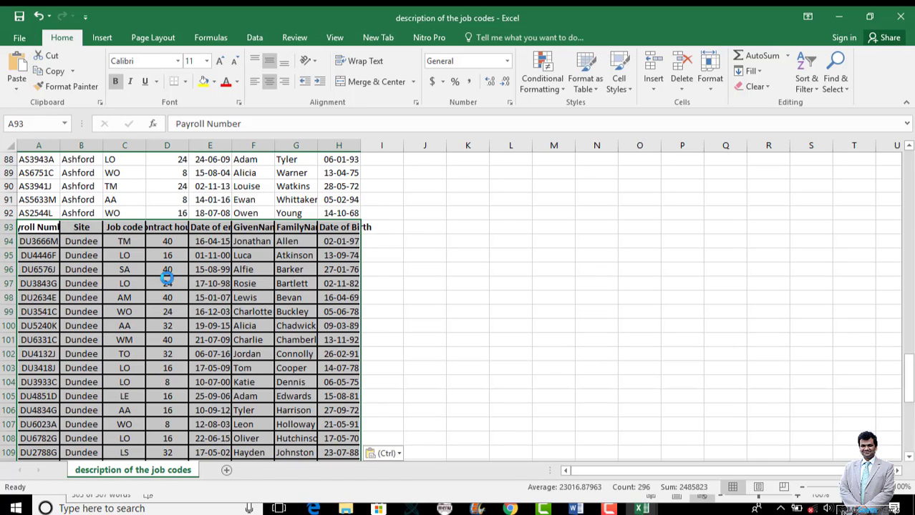
- Delete the duplicate header row 93 that came with the Dundee data
{"action": "left_click", "coordinate": [6, 227]}
{"action": "right_click", "coordinate": [5, 227]}
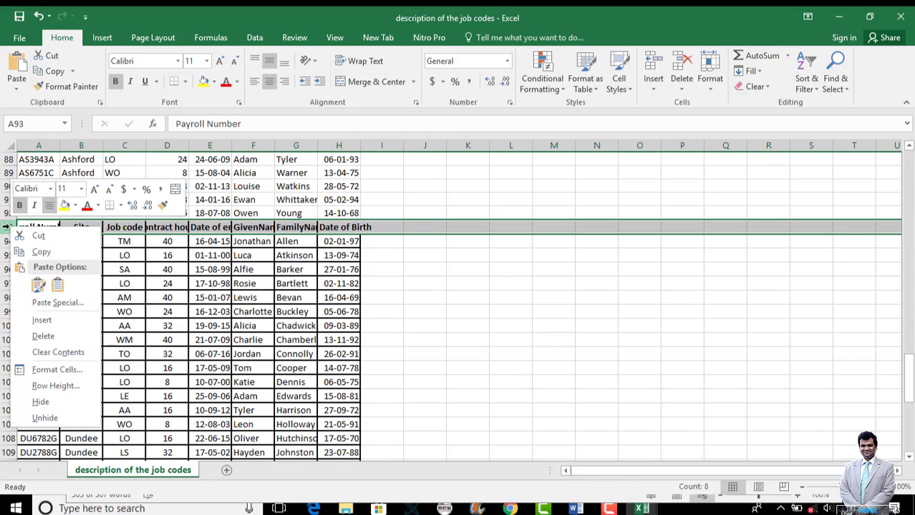
{"action": "key", "text": "Escape"}
{"action": "key", "text": "ctrl+minus"}
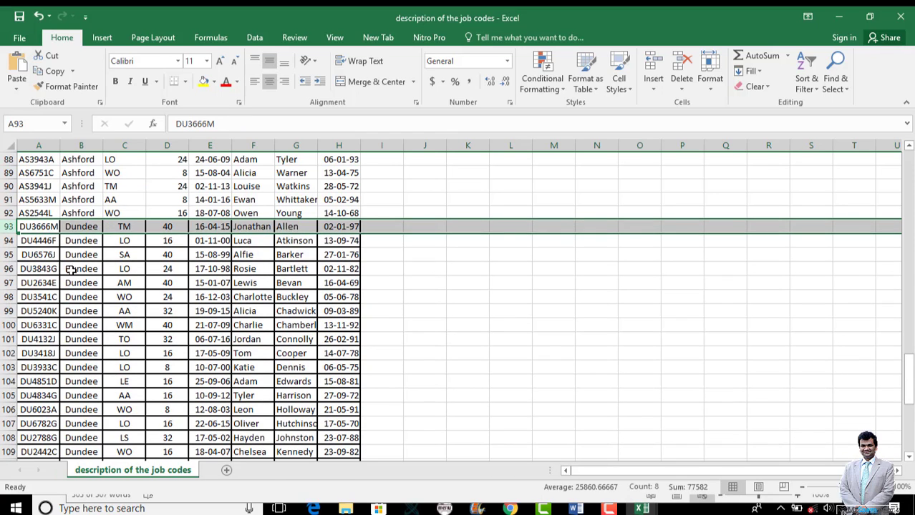
{"action": "left_click", "coordinate": [93, 267]}
{"action": "left_click", "coordinate": [43, 227]}
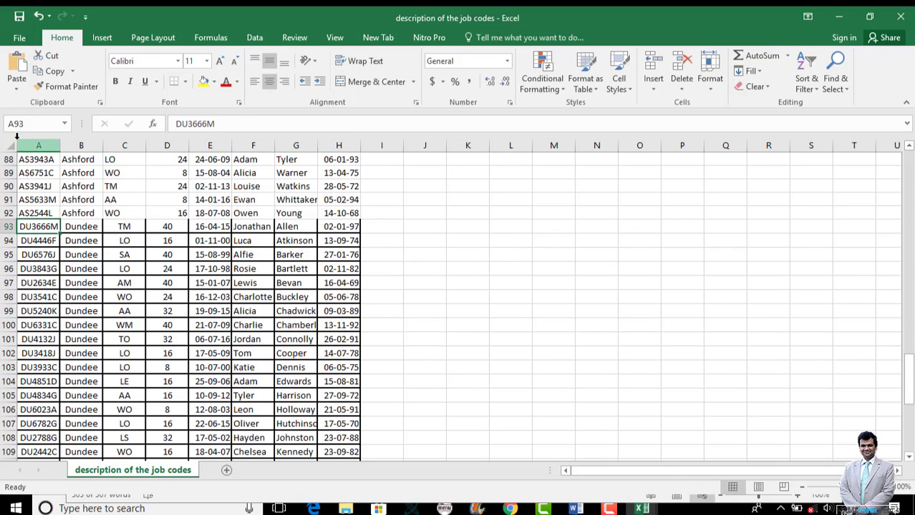
- Check the appended Dundee rows down to the end of the data and save the combined job codes file
{"action": "left_click", "coordinate": [199, 269]}
{"action": "scroll", "coordinate": [312, 334], "scroll_direction": "down", "scroll_amount": 4}
{"action": "scroll", "coordinate": [312, 337], "scroll_direction": "down", "scroll_amount": 4}
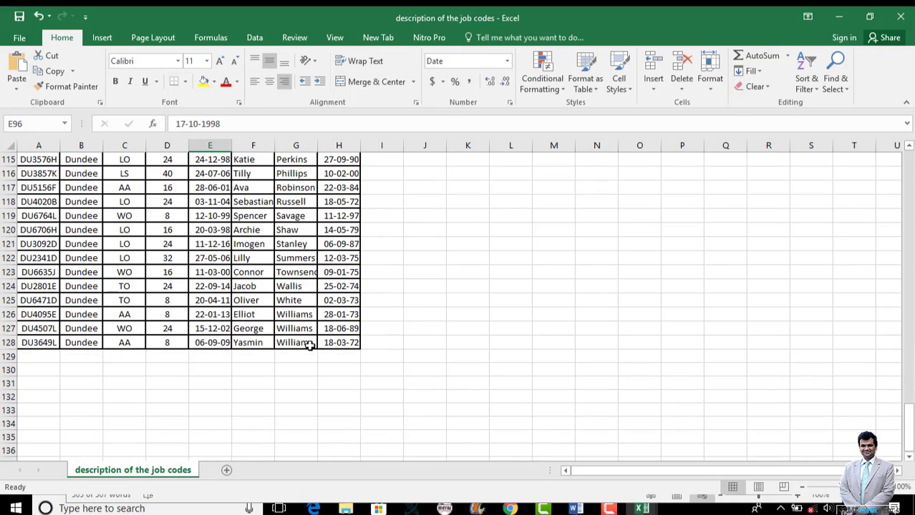
{"action": "scroll", "coordinate": [309, 344], "scroll_direction": "up", "scroll_amount": 11}
{"action": "left_click", "coordinate": [124, 348]}
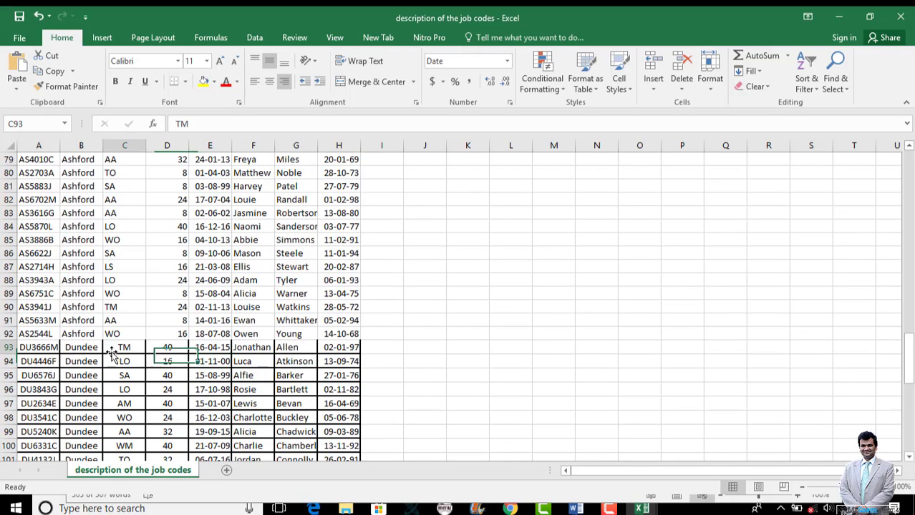
{"action": "left_click", "coordinate": [38, 347]}
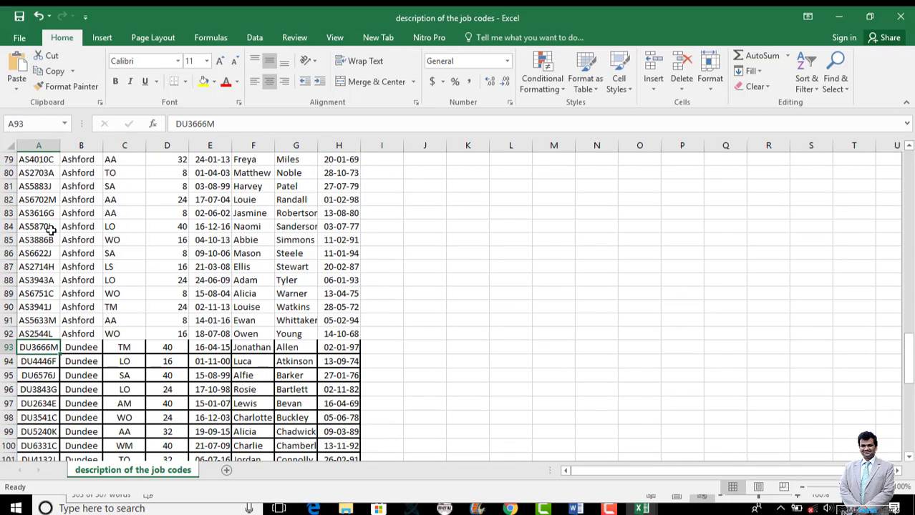
{"action": "left_click", "coordinate": [19, 15]}
{"action": "left_click", "coordinate": [402, 296]}
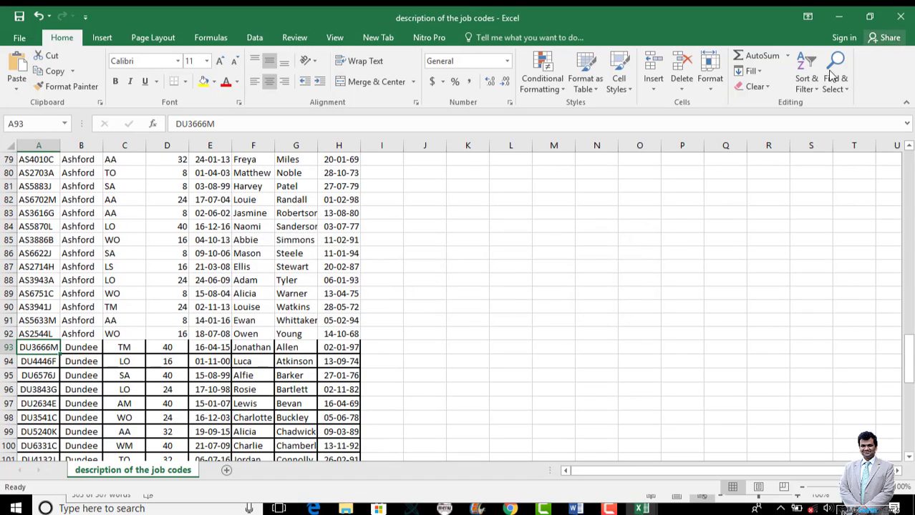
- Close the "description of the job codes" file, saving its changes
{"action": "left_click", "coordinate": [355, 359]}
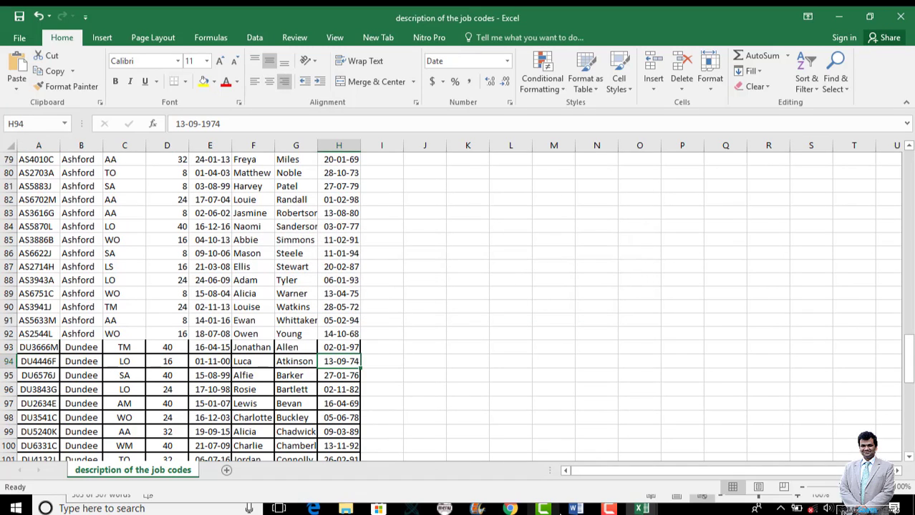
{"action": "left_click", "coordinate": [903, 15]}
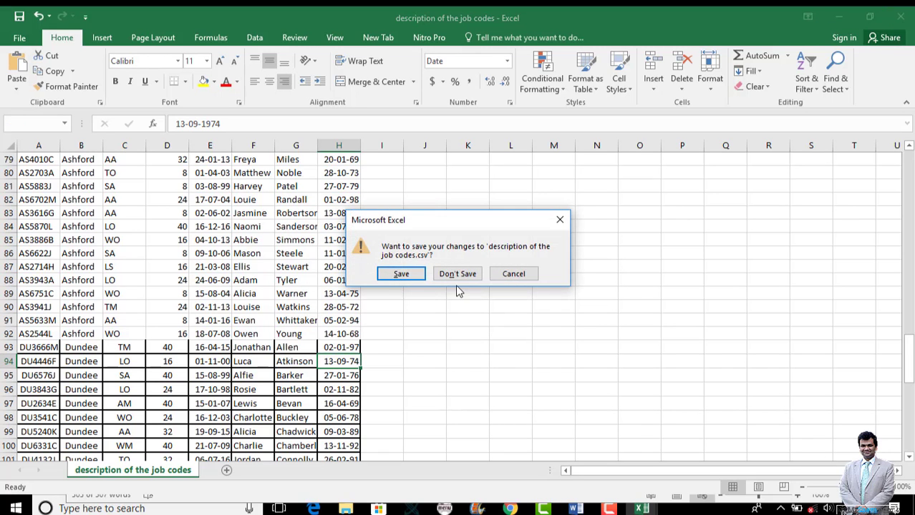
{"action": "left_click", "coordinate": [405, 274]}
{"action": "left_click", "coordinate": [408, 297]}
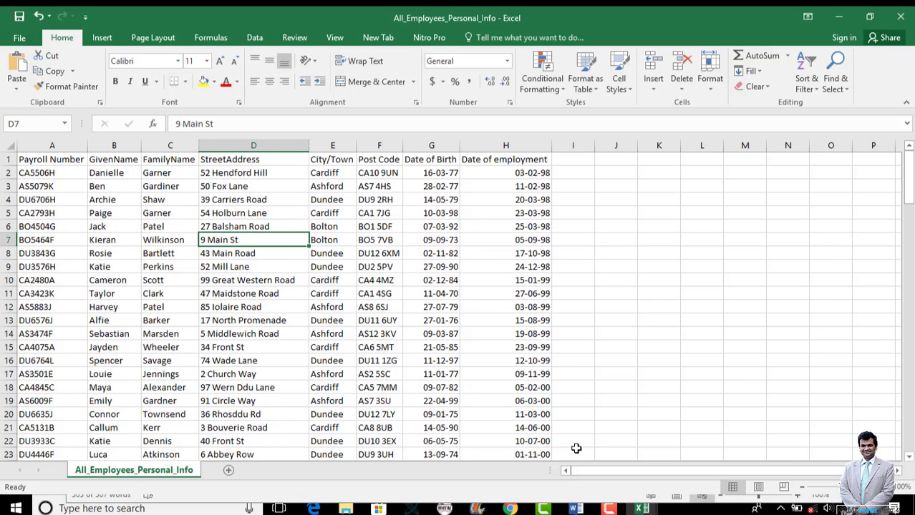
- Bring up the Dundee_Site_Job_Codes document in Word and close it without saving changes
{"action": "mouse_move", "coordinate": [577, 509]}
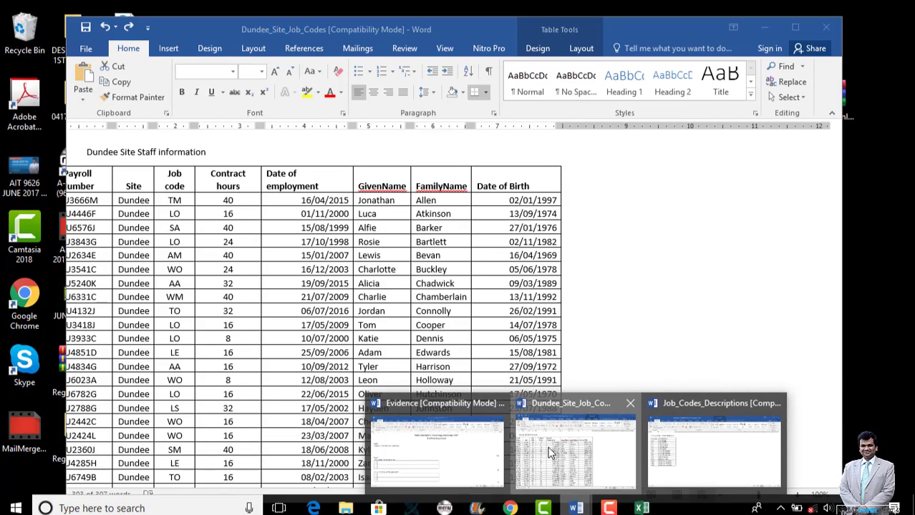
{"action": "left_click", "coordinate": [576, 451]}
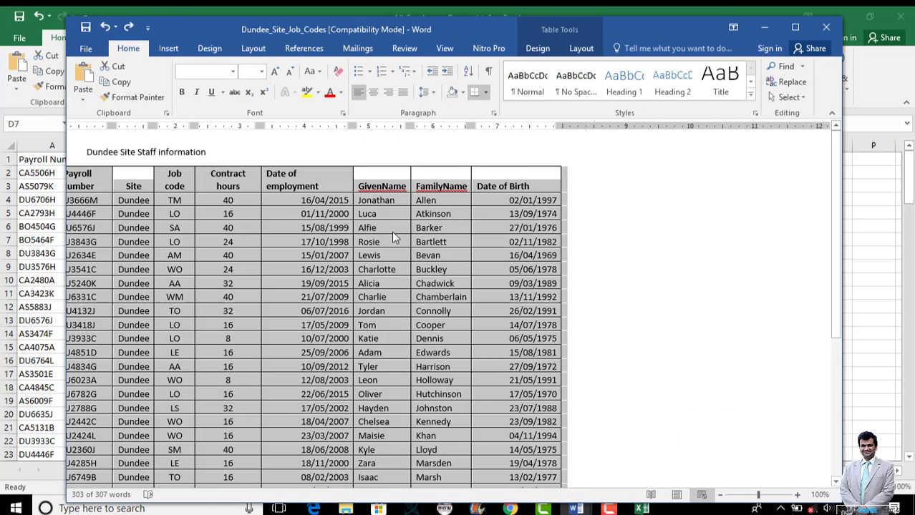
{"action": "left_click", "coordinate": [826, 27]}
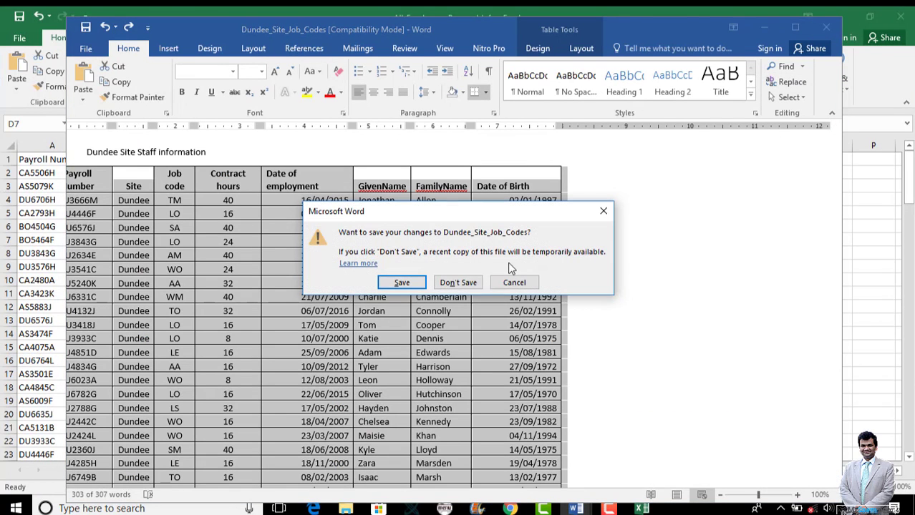
{"action": "left_click", "coordinate": [459, 283]}
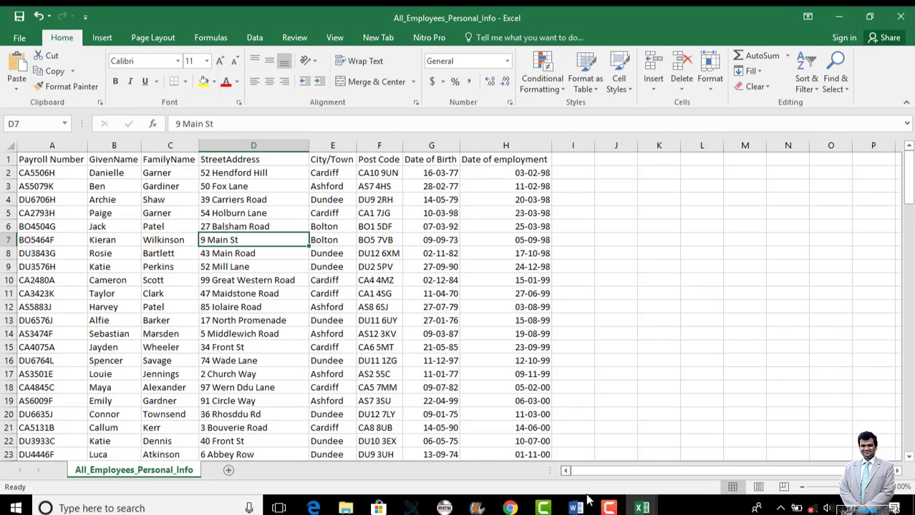
- Switch to the Job_Codes_Descriptions document in Word and copy its whole table of job codes and descriptions
{"action": "mouse_move", "coordinate": [576, 506]}
{"action": "left_click", "coordinate": [607, 472]}
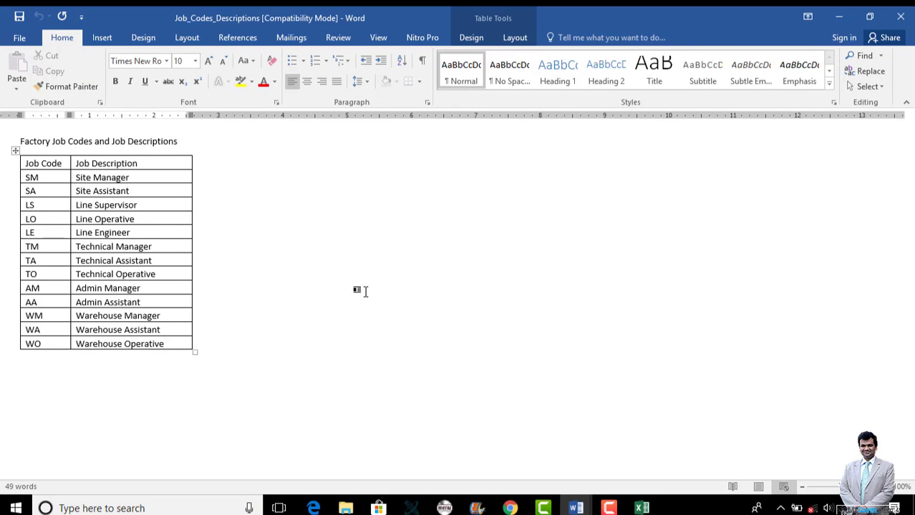
{"action": "left_click", "coordinate": [564, 418]}
{"action": "right_click", "coordinate": [15, 151]}
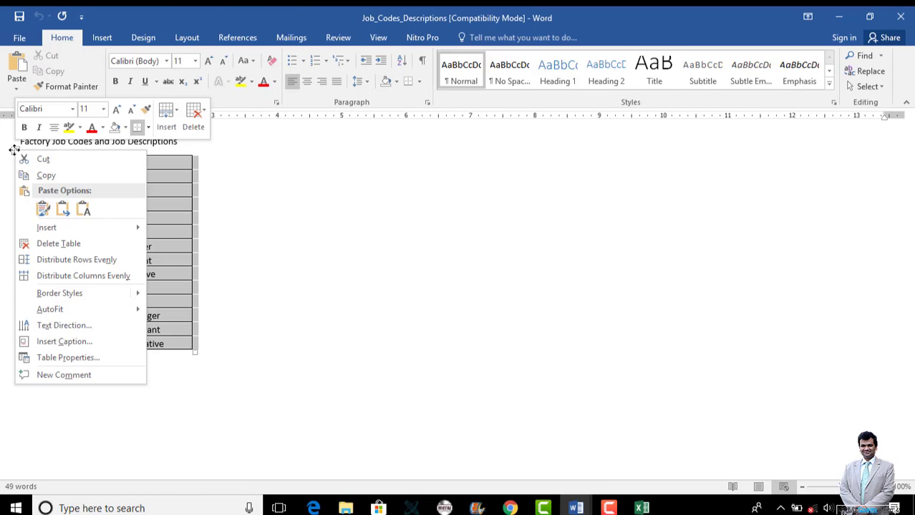
{"action": "left_click", "coordinate": [41, 179]}
- Switch to Excel's Site_Info window, create a new blank workbook and paste the job codes and descriptions table at cell A1
{"action": "mouse_move", "coordinate": [642, 507]}
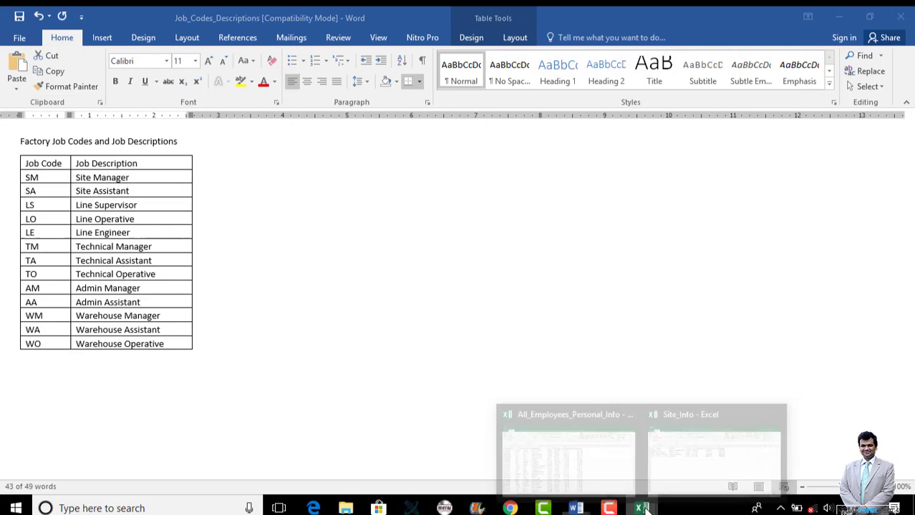
{"action": "left_click", "coordinate": [692, 457]}
{"action": "left_click", "coordinate": [484, 368]}
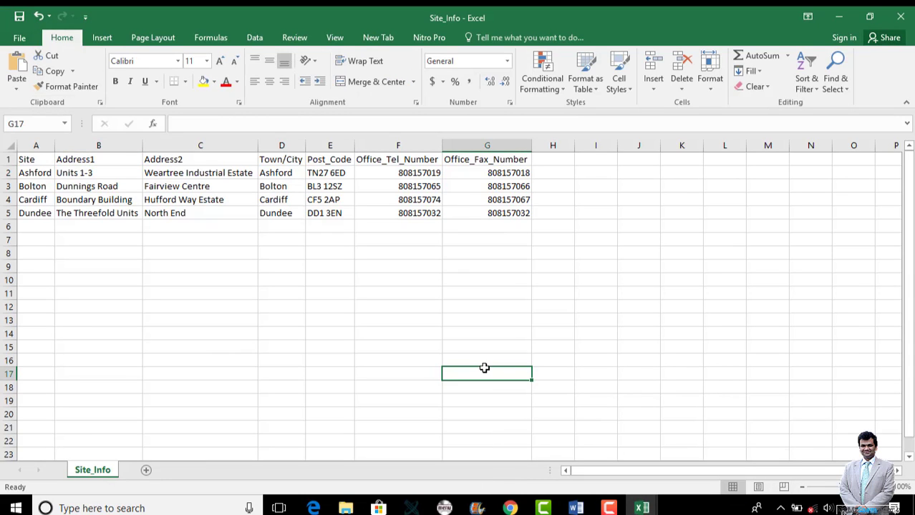
{"action": "left_click", "coordinate": [561, 329]}
{"action": "left_click", "coordinate": [406, 280]}
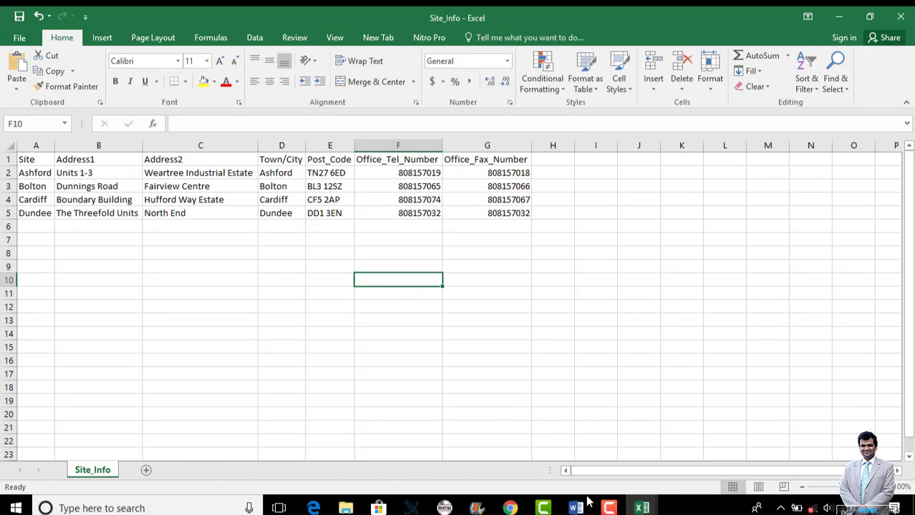
{"action": "left_click", "coordinate": [21, 39]}
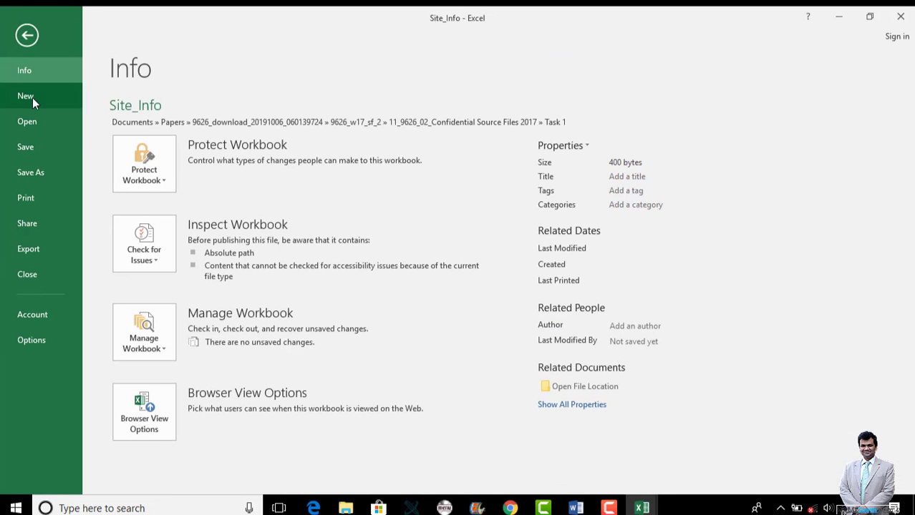
{"action": "left_click", "coordinate": [32, 96]}
{"action": "left_click", "coordinate": [198, 241]}
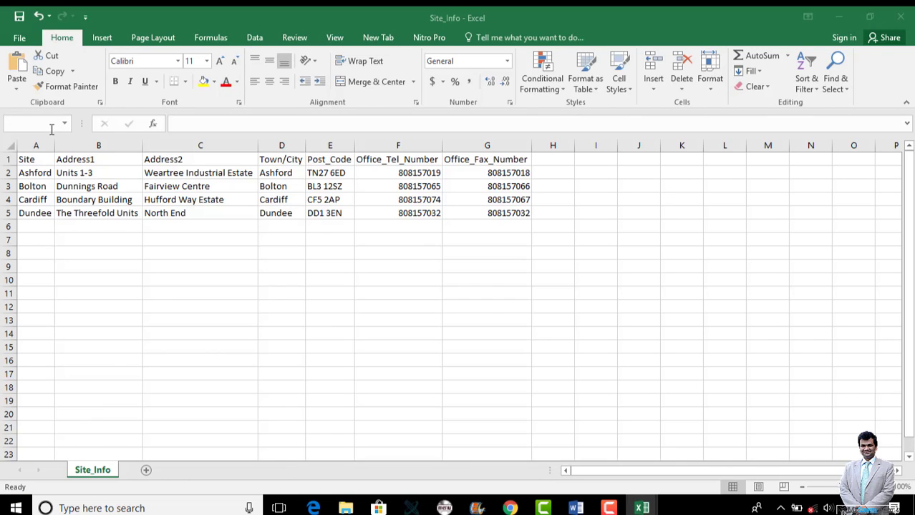
{"action": "right_click", "coordinate": [36, 158]}
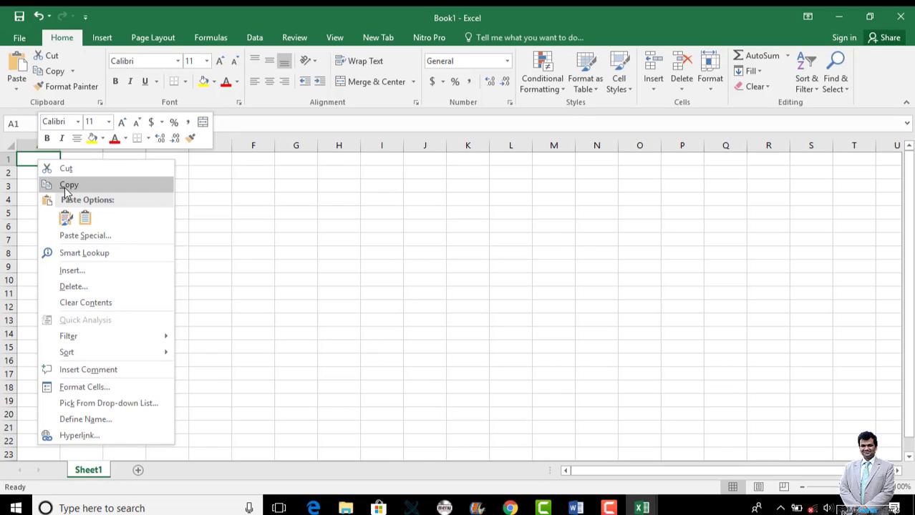
{"action": "left_click", "coordinate": [66, 219]}
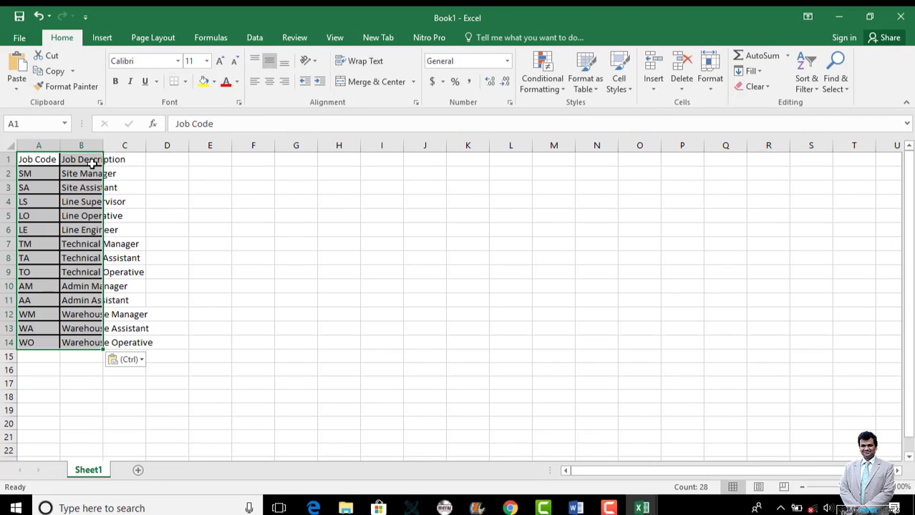
- Fit column B to its job descriptions and start saving the new workbook, browsing to the Task 1 folder of 11_9626_02_Confidential Source Files 2017
{"action": "double_click", "coordinate": [105, 146]}
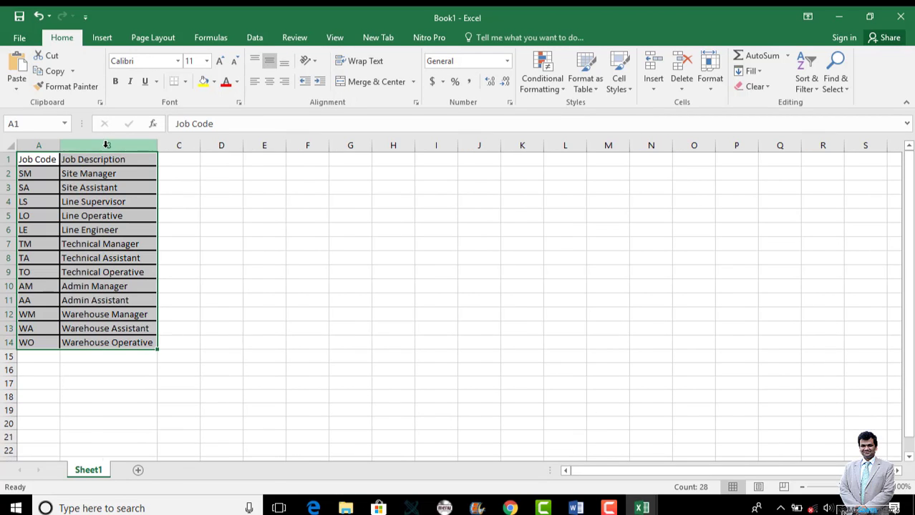
{"action": "left_click", "coordinate": [19, 38]}
{"action": "left_click", "coordinate": [68, 176]}
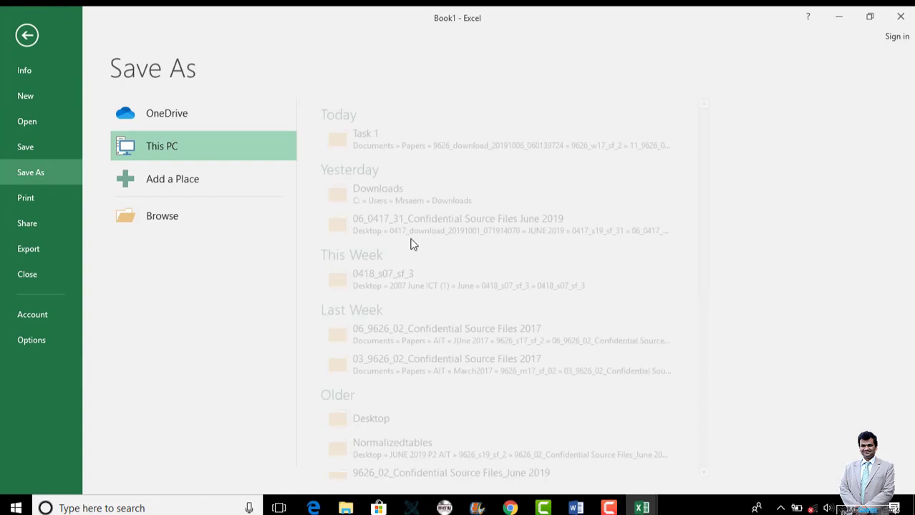
{"action": "left_click", "coordinate": [212, 216]}
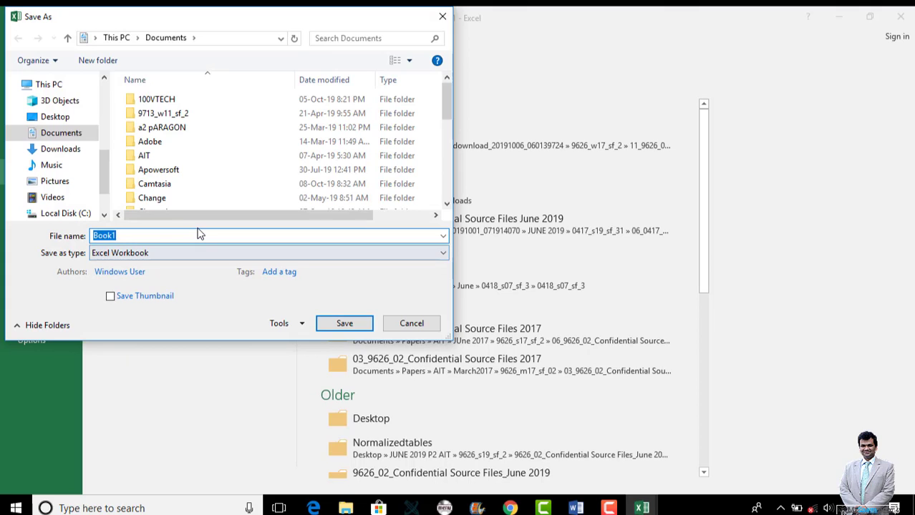
{"action": "left_click_drag", "start_coordinate": [444, 91], "coordinate": [444, 142]}
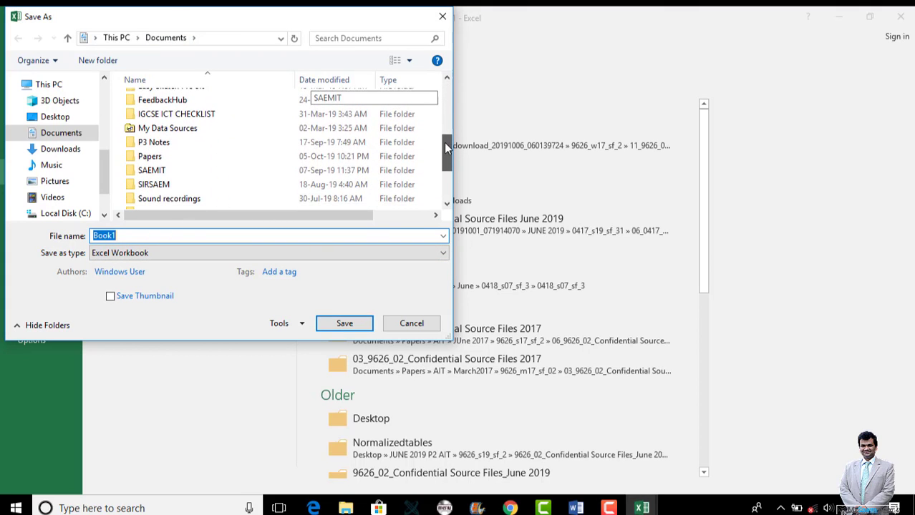
{"action": "left_click", "coordinate": [211, 154]}
{"action": "double_click", "coordinate": [210, 154]}
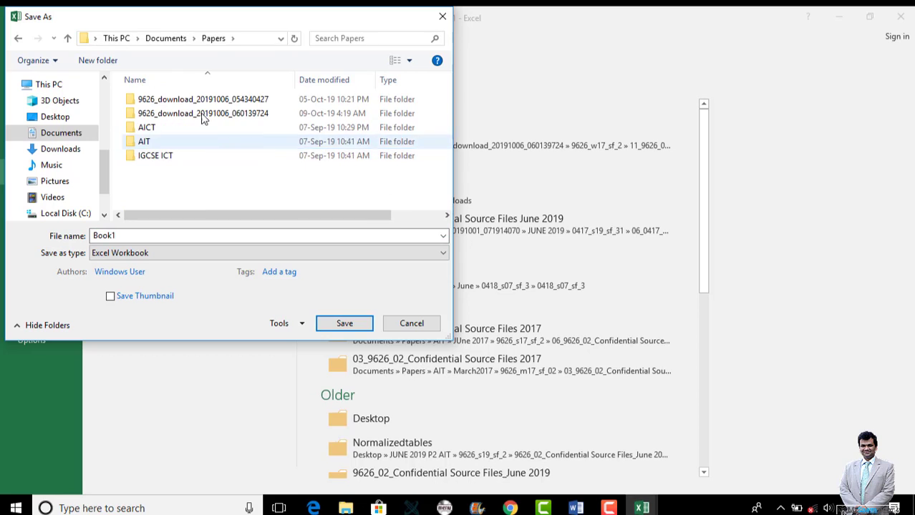
{"action": "double_click", "coordinate": [204, 105]}
{"action": "left_click", "coordinate": [17, 38]}
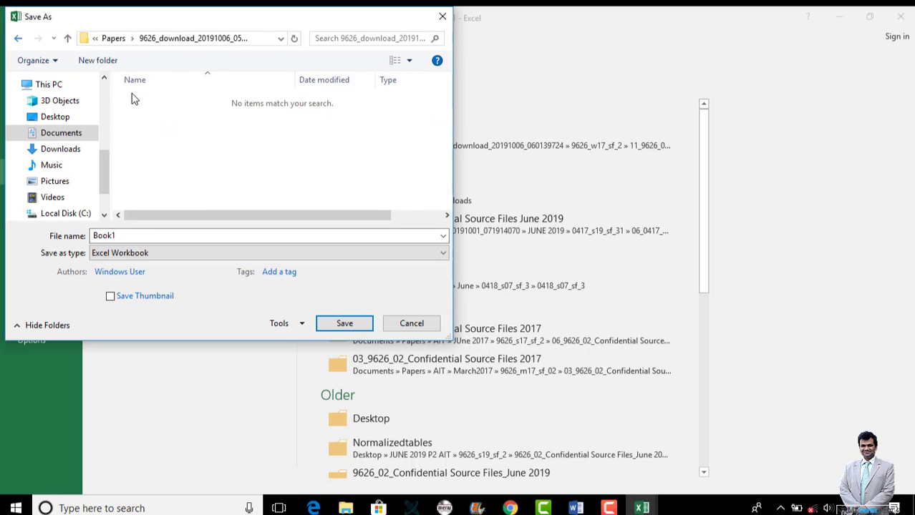
{"action": "double_click", "coordinate": [168, 113]}
{"action": "double_click", "coordinate": [164, 101]}
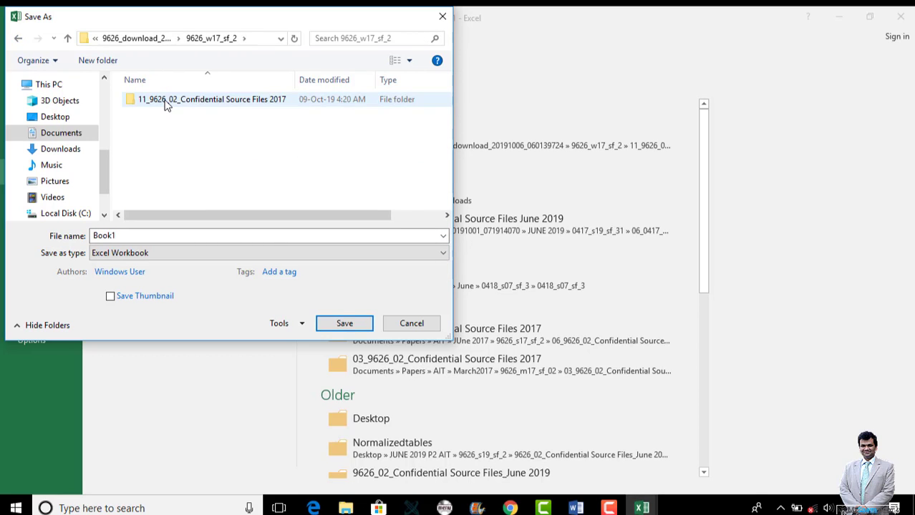
{"action": "double_click", "coordinate": [164, 101]}
{"action": "double_click", "coordinate": [163, 100]}
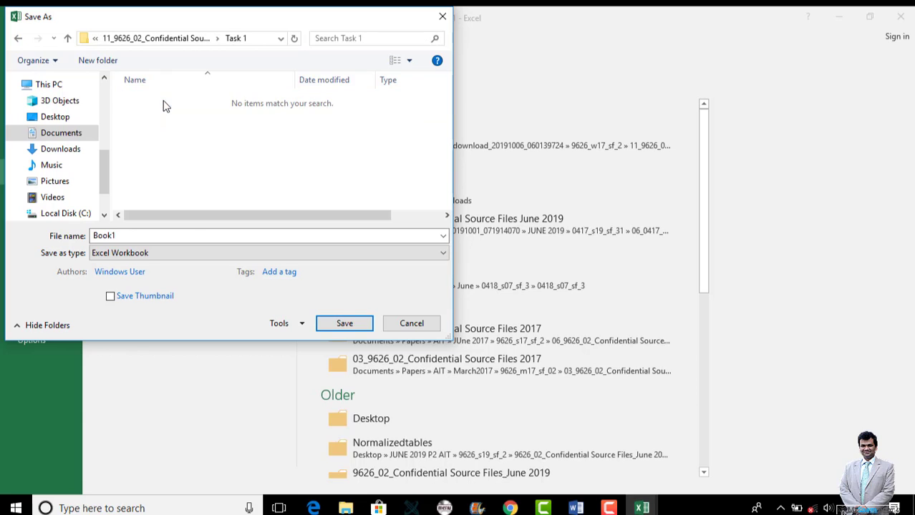
- Choose CSV (Comma delimited) as the file type and try to save under the pasted name "Job Code Job Description"
{"action": "left_click", "coordinate": [189, 254]}
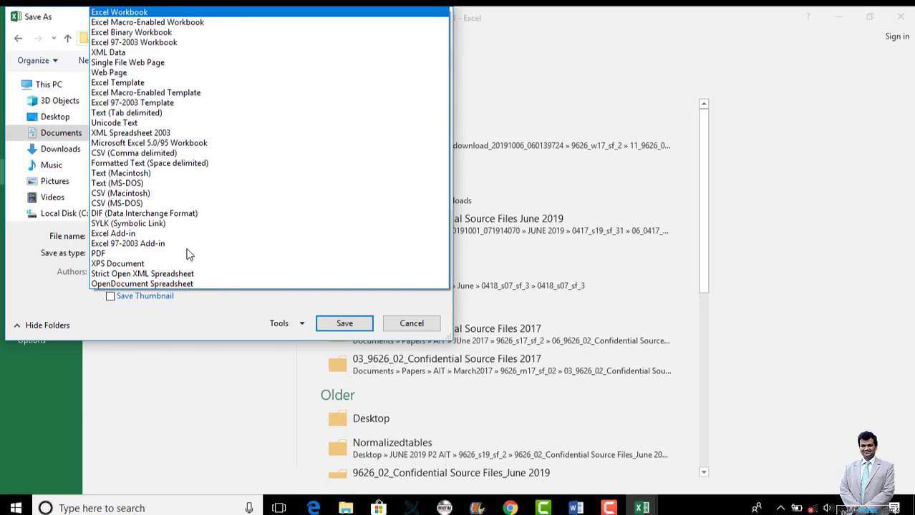
{"action": "left_click", "coordinate": [179, 153]}
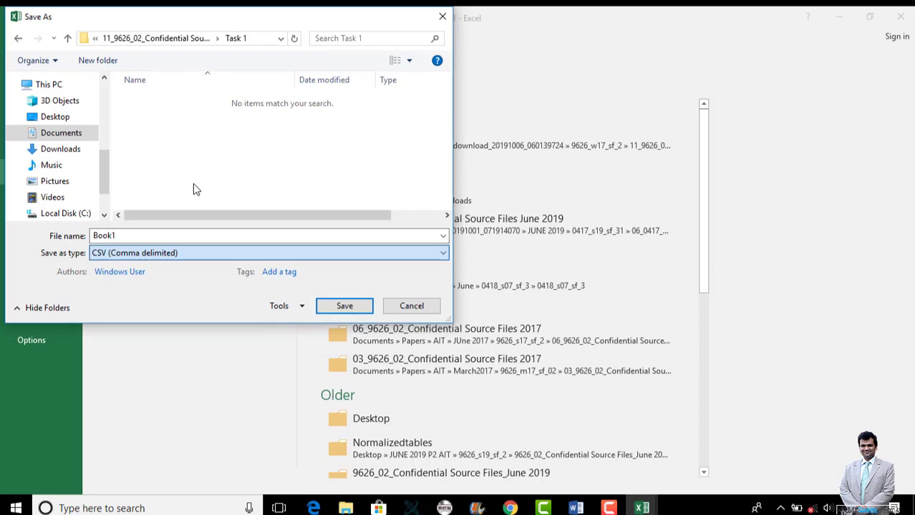
{"action": "double_click", "coordinate": [188, 237]}
{"action": "right_click", "coordinate": [189, 239]}
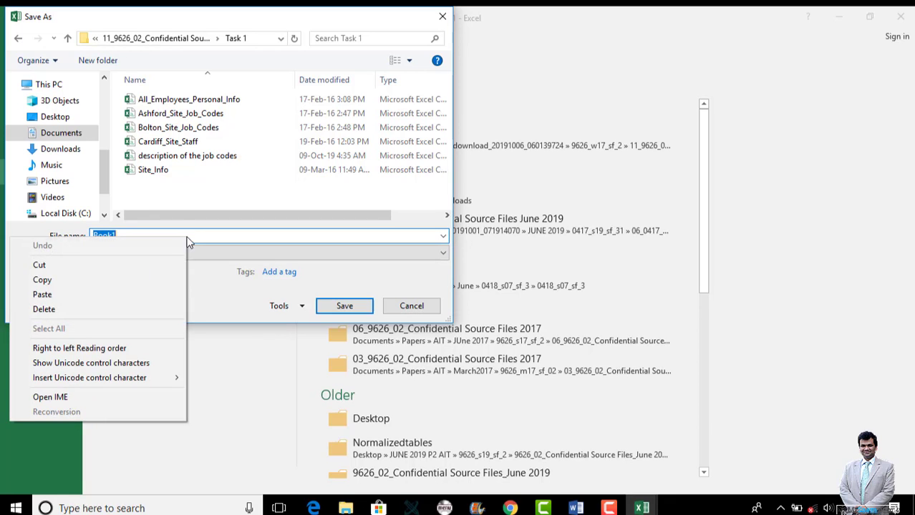
{"action": "left_click", "coordinate": [139, 296]}
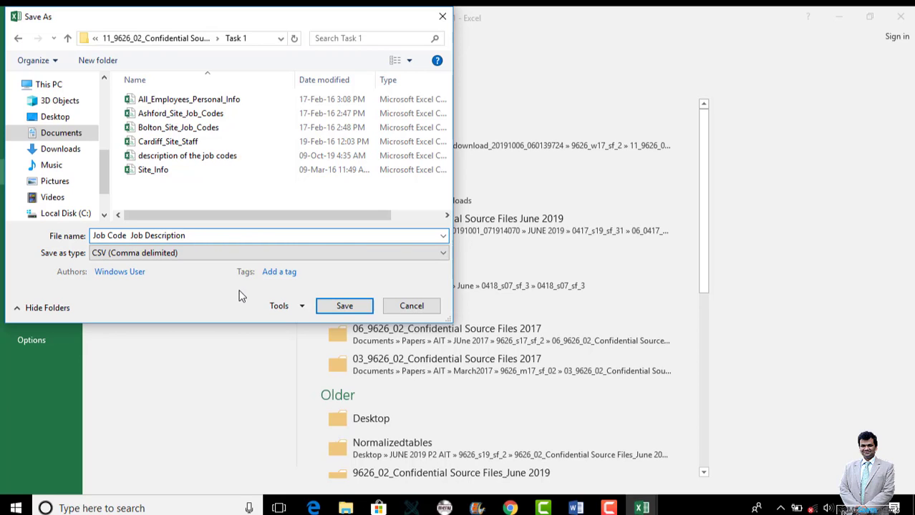
{"action": "left_click", "coordinate": [344, 306]}
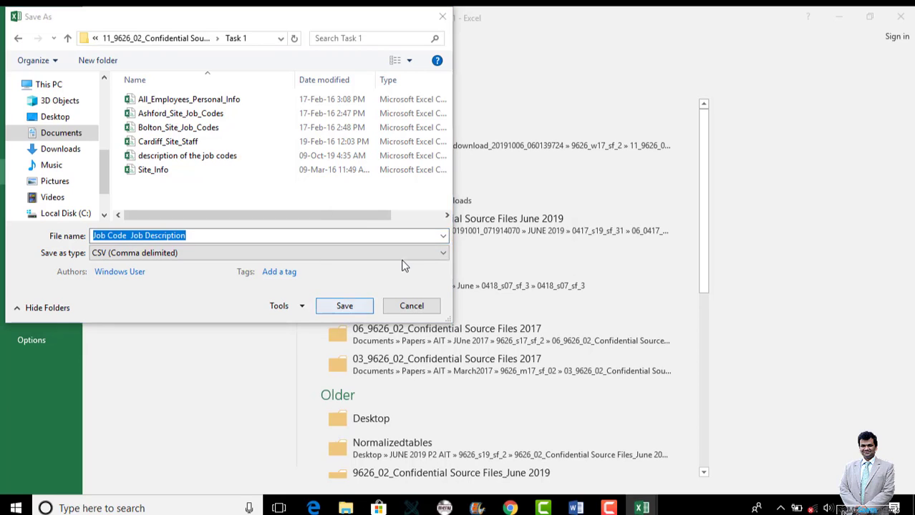
{"action": "left_click", "coordinate": [526, 259]}
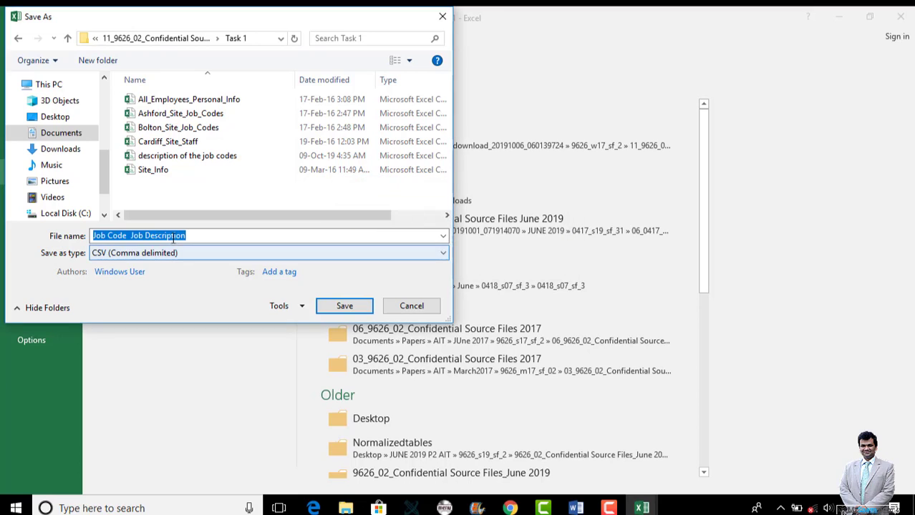
- Remove spaces from the proposed file name so it reads "JobCodeJob Description"
{"action": "left_click", "coordinate": [134, 235]}
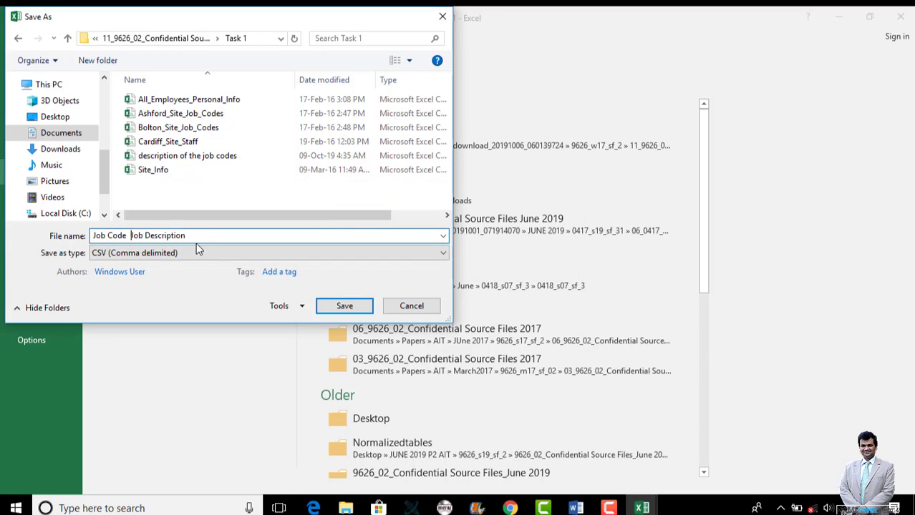
{"action": "key", "text": "BackSpace"}
{"action": "key", "text": "BackSpace"}
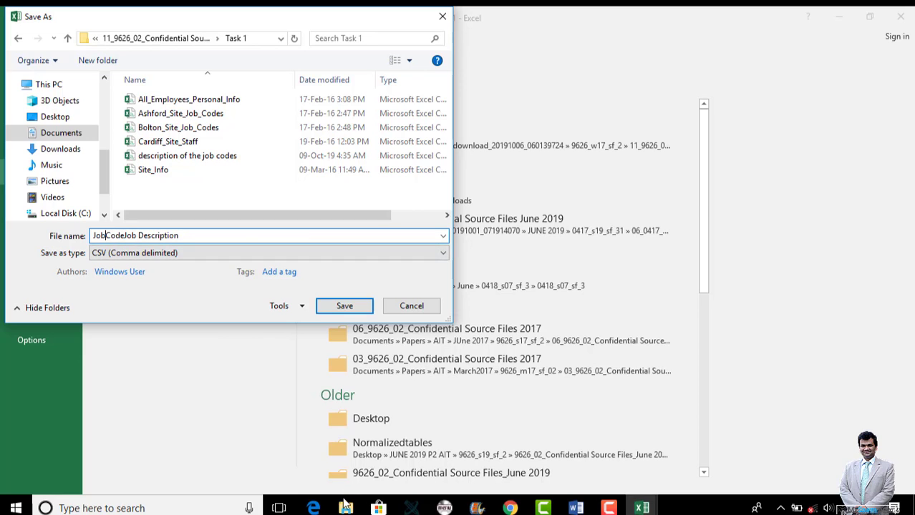
- Check the three required tables in the 9626_w17_qp_2 question paper and compare them with the open Excel workbooks
{"action": "left_click", "coordinate": [314, 508]}
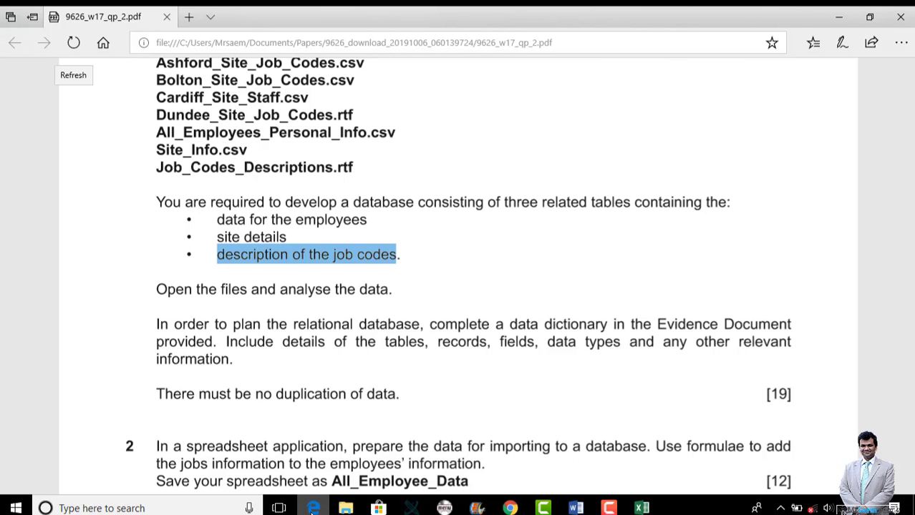
{"action": "mouse_move", "coordinate": [643, 511]}
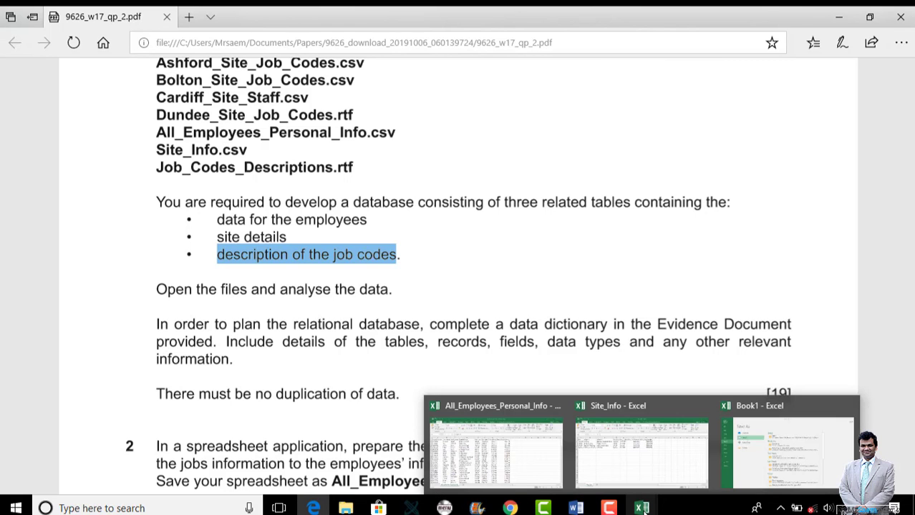
{"action": "mouse_move", "coordinate": [639, 467]}
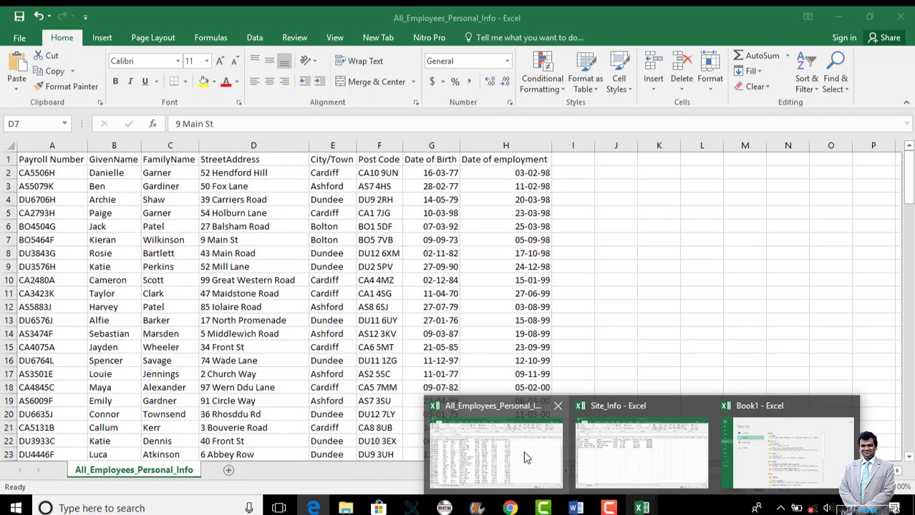
{"action": "left_click", "coordinate": [523, 451]}
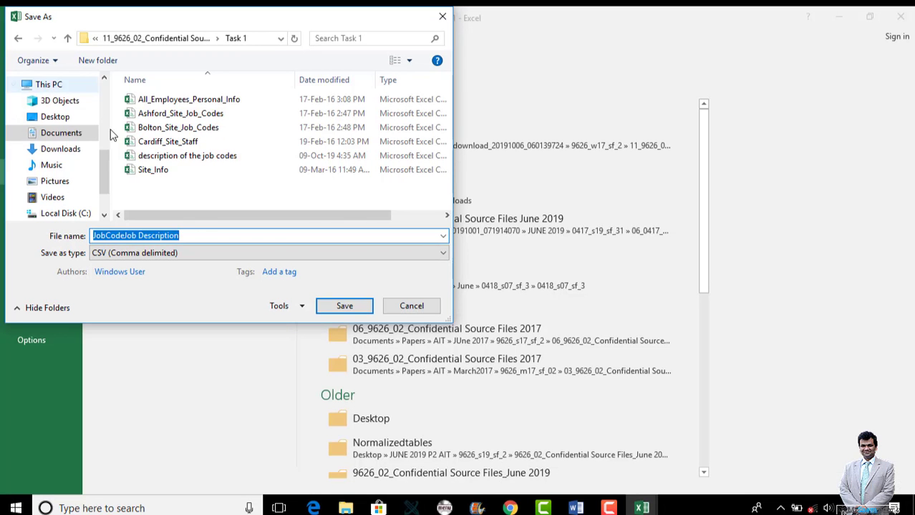
- Recheck the question paper and save the job codes workbook under the file name "Job Code"
{"action": "left_click", "coordinate": [189, 236]}
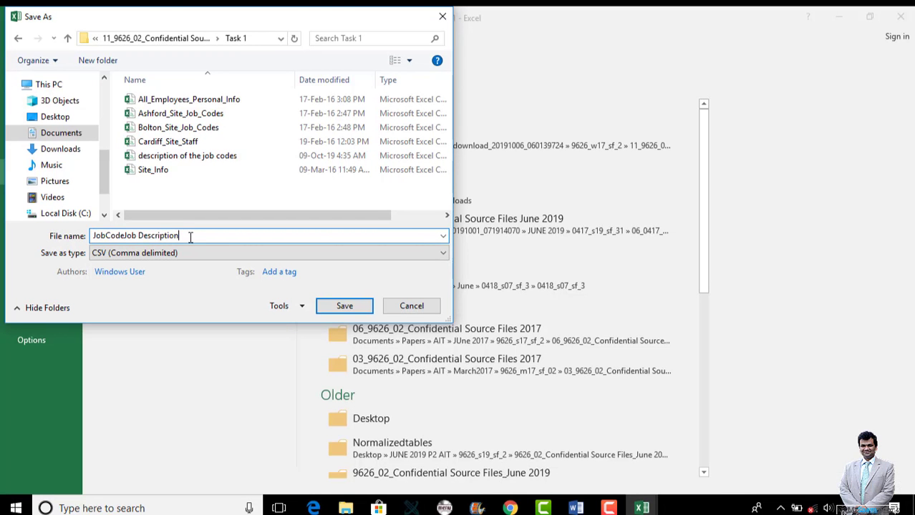
{"action": "left_click", "coordinate": [313, 508]}
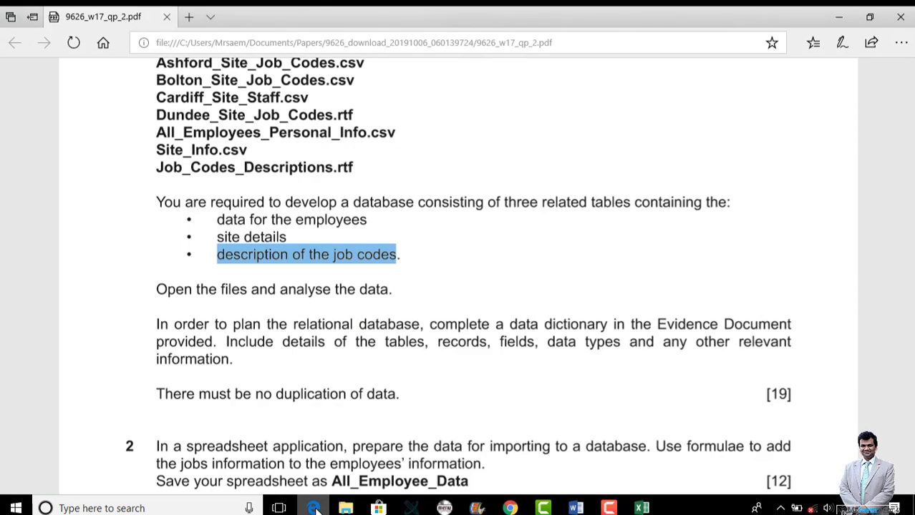
{"action": "left_click", "coordinate": [314, 508]}
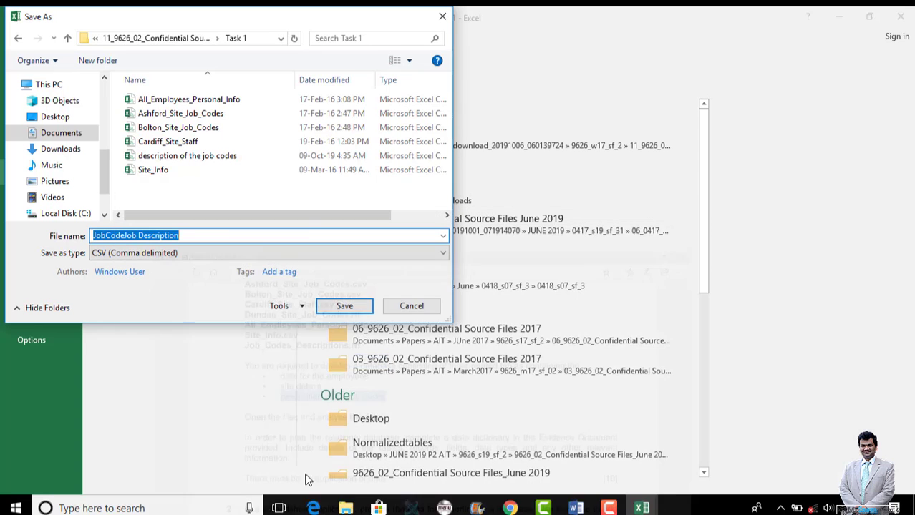
{"action": "left_click", "coordinate": [411, 306]}
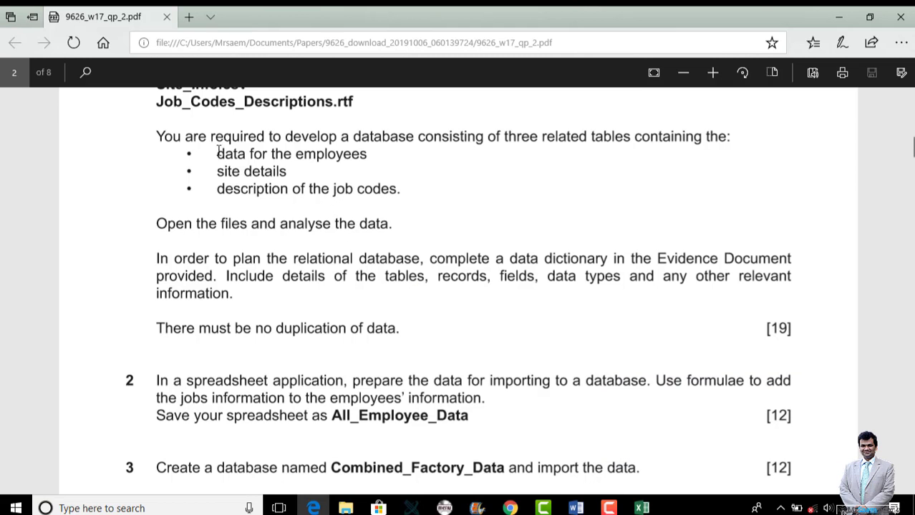
- Review the three required tables in the question paper and task 2's instruction on adding jobs information to the employees' information
{"action": "left_click_drag", "start_coordinate": [298, 152], "coordinate": [357, 153]}
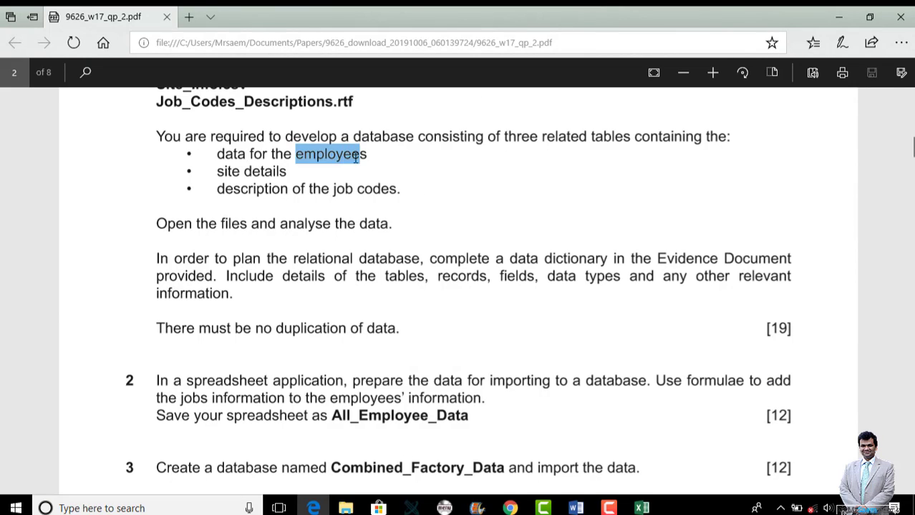
{"action": "left_click_drag", "start_coordinate": [219, 171], "coordinate": [286, 170]}
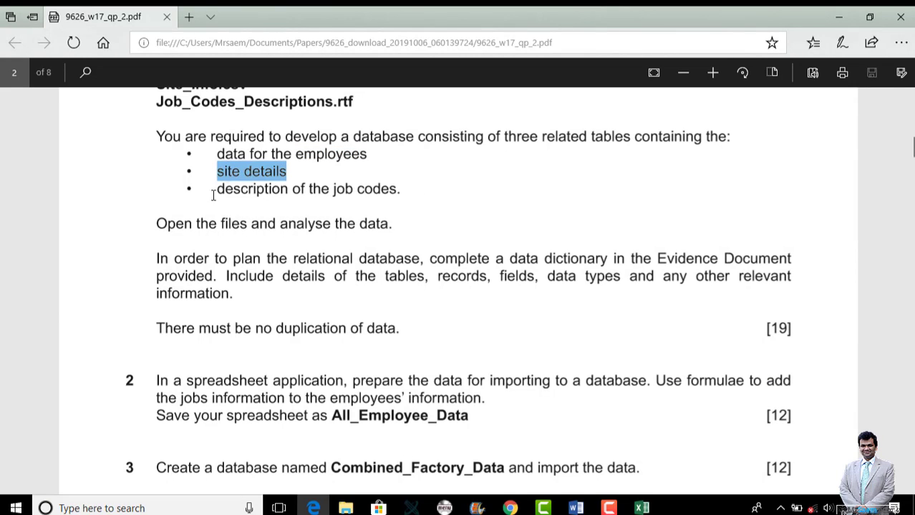
{"action": "left_click_drag", "start_coordinate": [329, 190], "coordinate": [372, 195]}
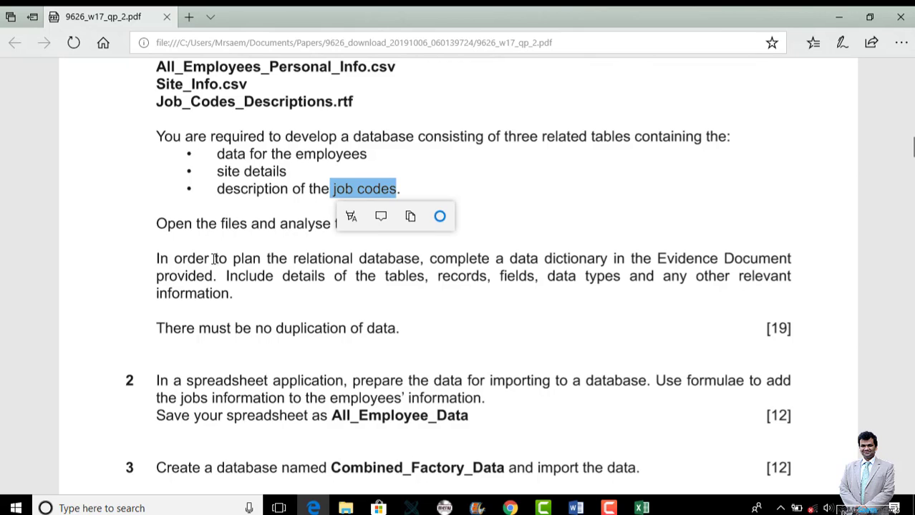
{"action": "scroll", "coordinate": [234, 270], "scroll_direction": "down", "scroll_amount": 1}
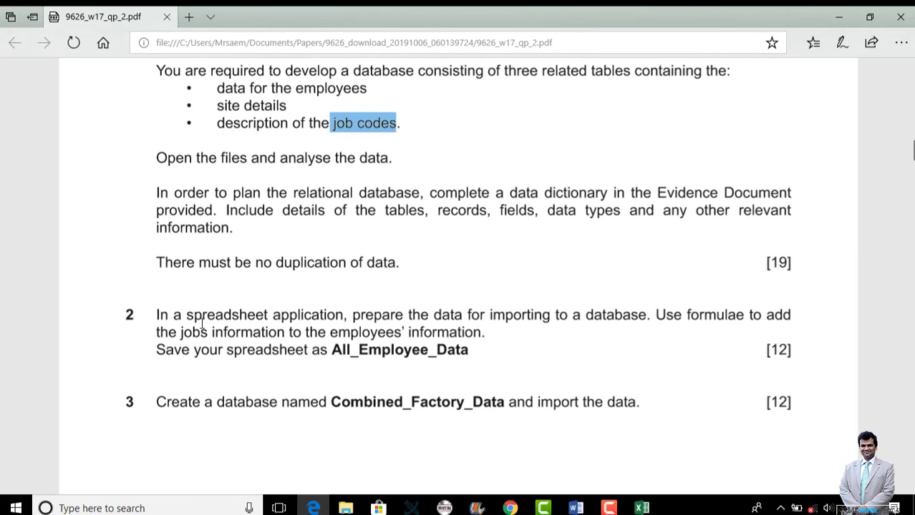
{"action": "left_click_drag", "start_coordinate": [180, 316], "coordinate": [268, 315]}
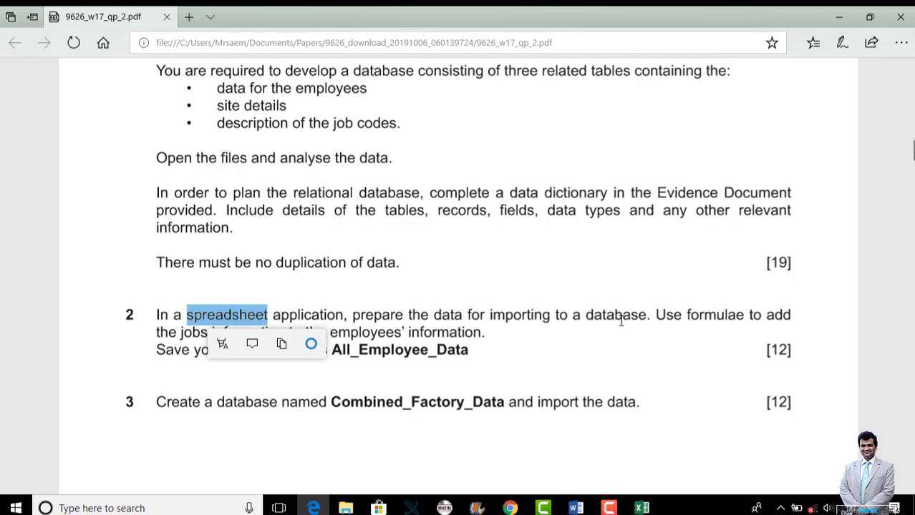
{"action": "left_click", "coordinate": [162, 348]}
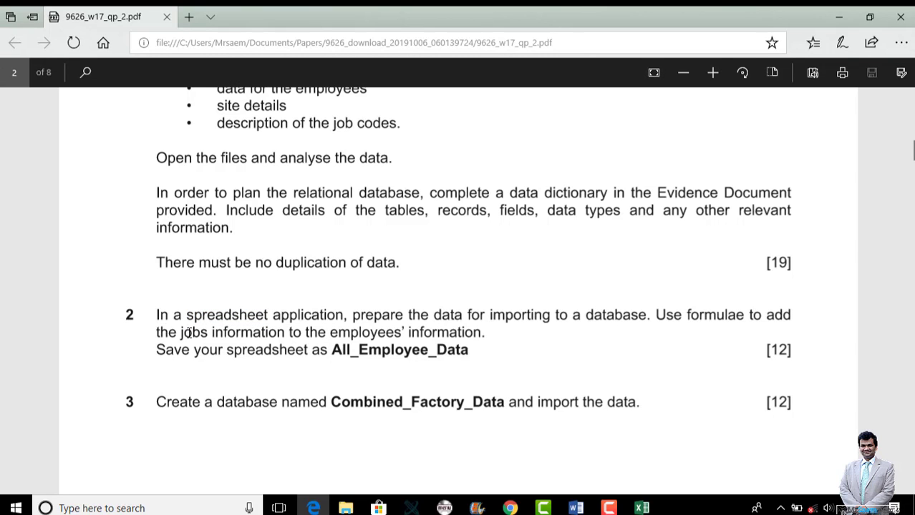
{"action": "left_click_drag", "start_coordinate": [181, 332], "coordinate": [481, 334]}
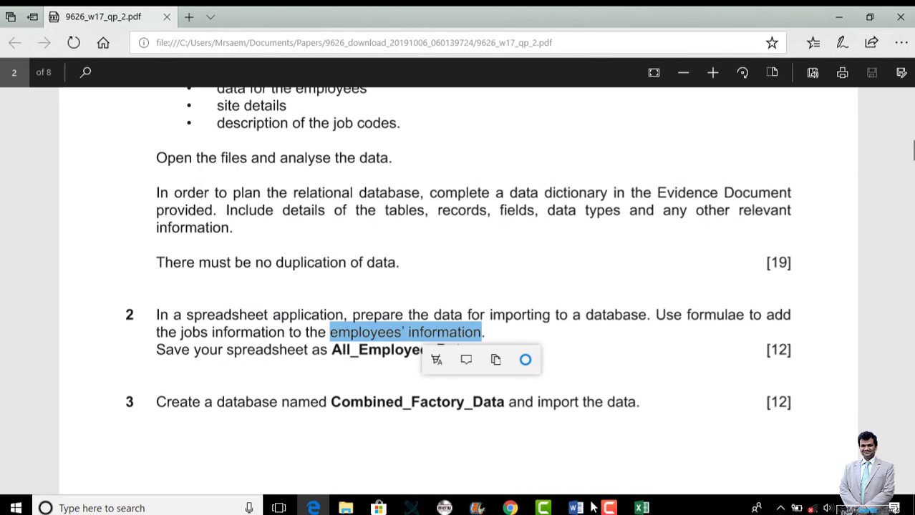
- Preview the open Excel workbooks and switch to All_Employees_Personal_Info
{"action": "mouse_move", "coordinate": [642, 508]}
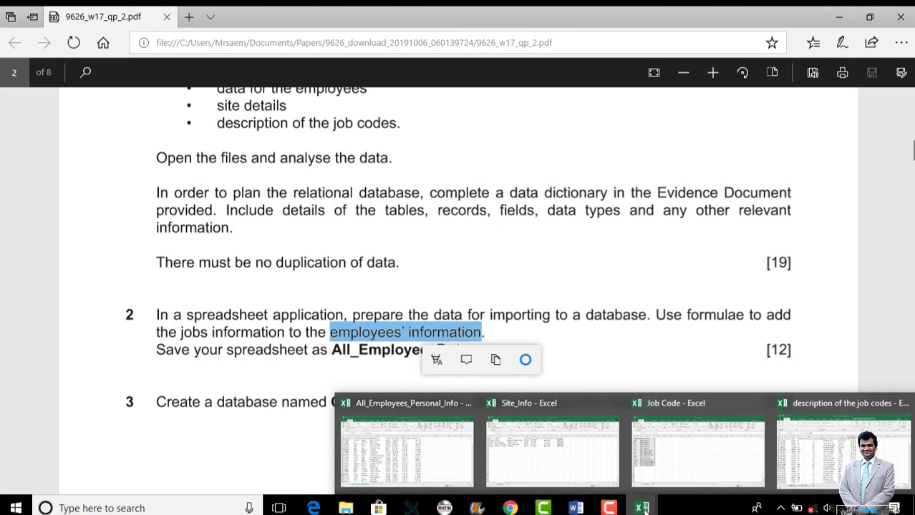
{"action": "mouse_move", "coordinate": [567, 451]}
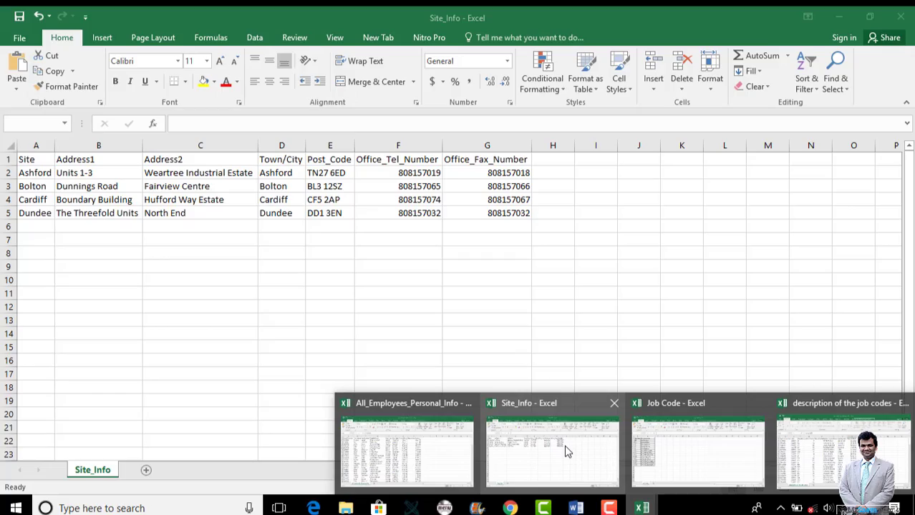
{"action": "mouse_move", "coordinate": [662, 445]}
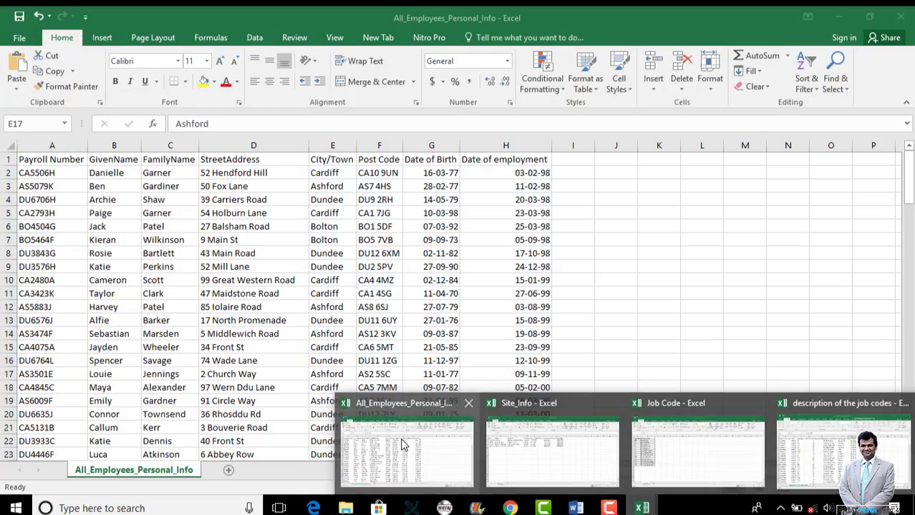
{"action": "left_click", "coordinate": [402, 445]}
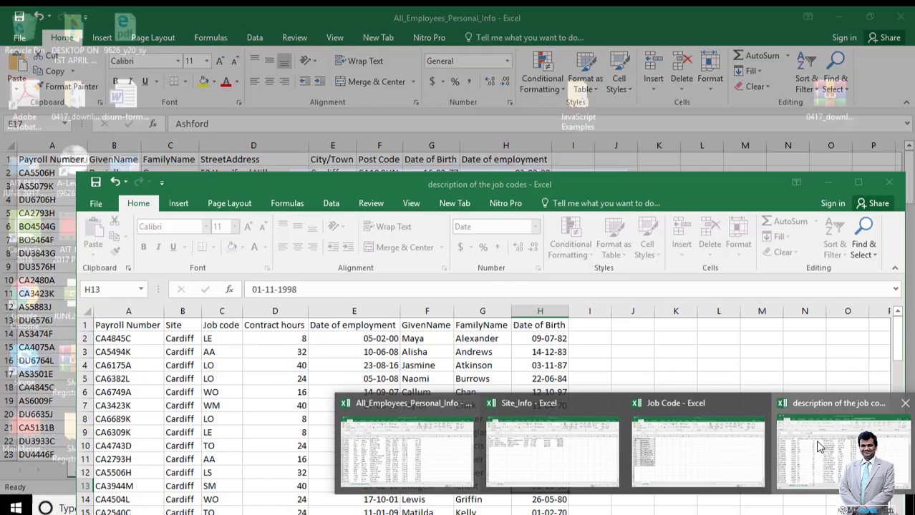
- Show the "description of the job codes" workbook over All_Employees_Personal_Info with both header rows visible, and select its Job code heading
{"action": "left_click", "coordinate": [818, 450]}
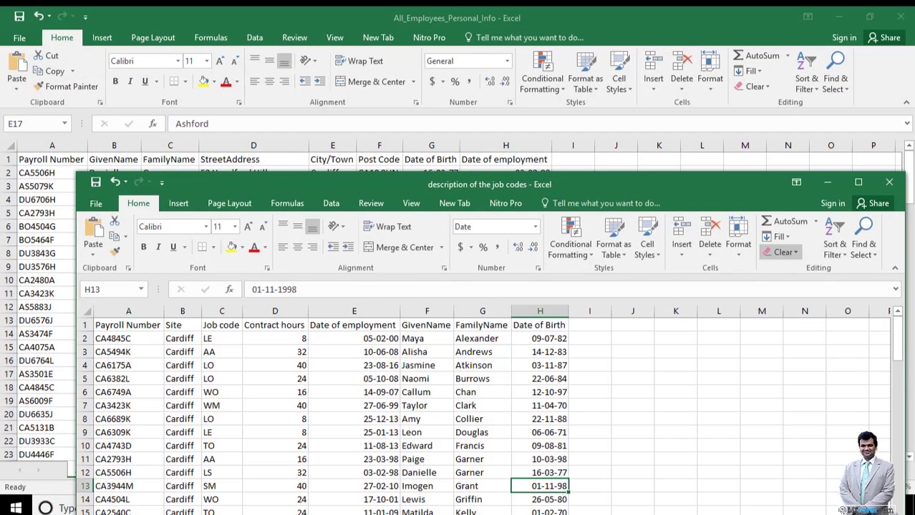
{"action": "mouse_move", "coordinate": [895, 353]}
{"action": "left_mouse_down"}
{"action": "mouse_move", "coordinate": [895, 510]}
{"action": "mouse_move", "coordinate": [893, 353]}
{"action": "left_mouse_up"}
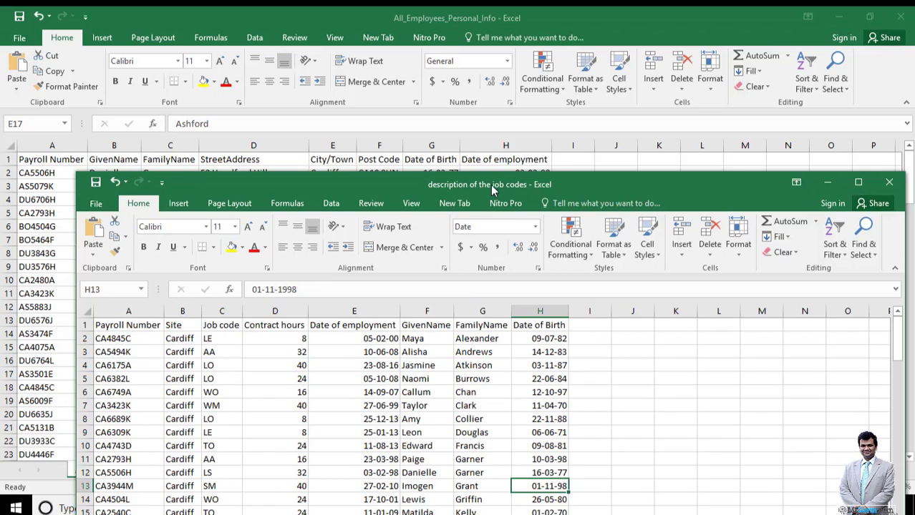
{"action": "left_click_drag", "start_coordinate": [491, 189], "coordinate": [556, 197]}
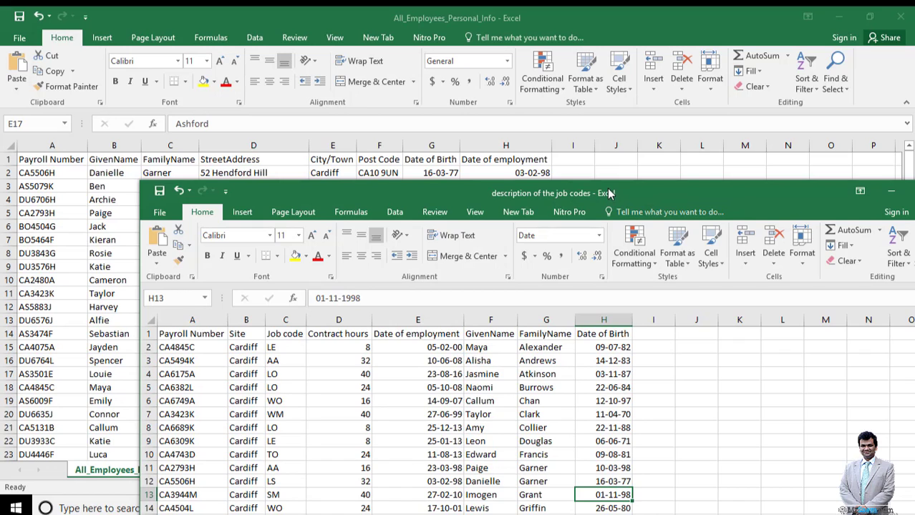
{"action": "left_click_drag", "start_coordinate": [608, 193], "coordinate": [548, 234]}
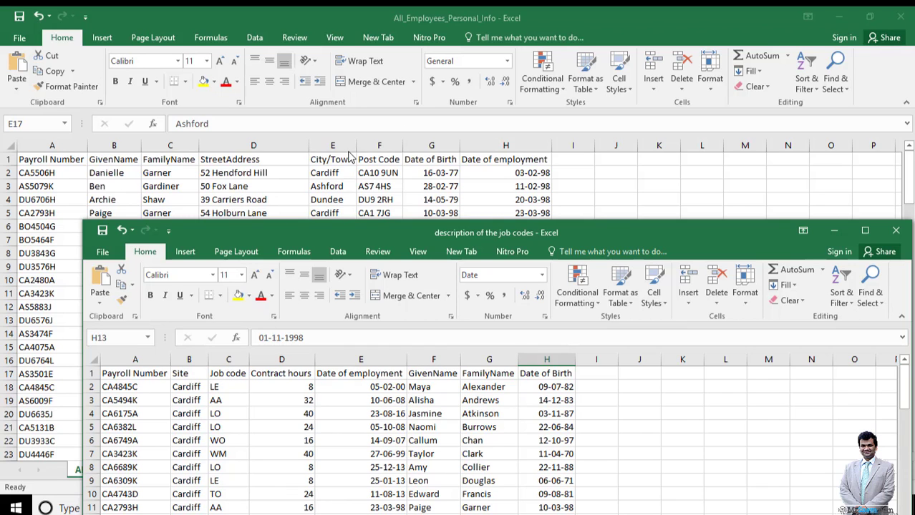
{"action": "left_click", "coordinate": [227, 373]}
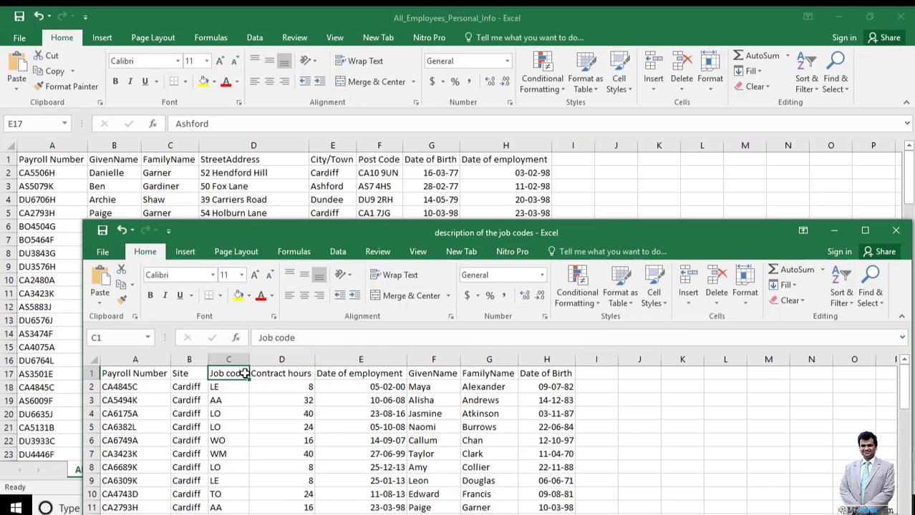
- Add the column heading "JobCode" in cell I1 of All_Employees_Personal_Info
{"action": "left_click", "coordinate": [558, 160]}
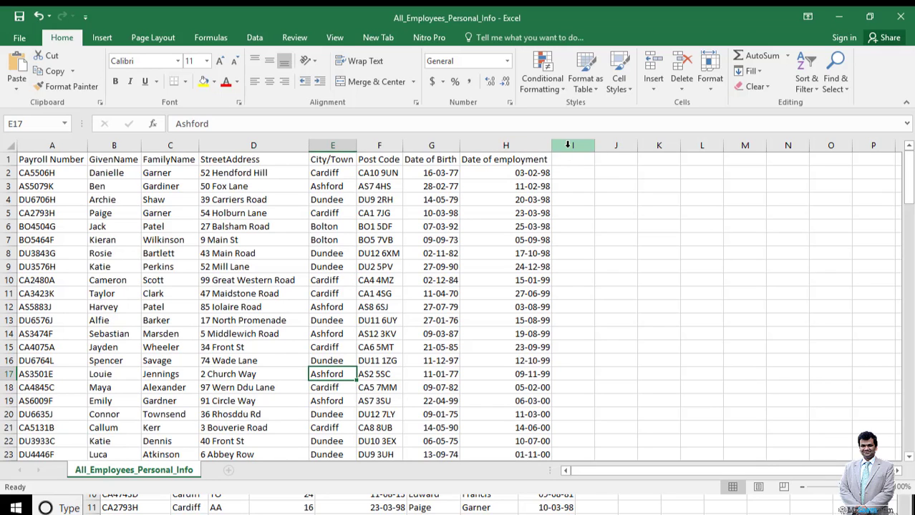
{"action": "left_click", "coordinate": [566, 160]}
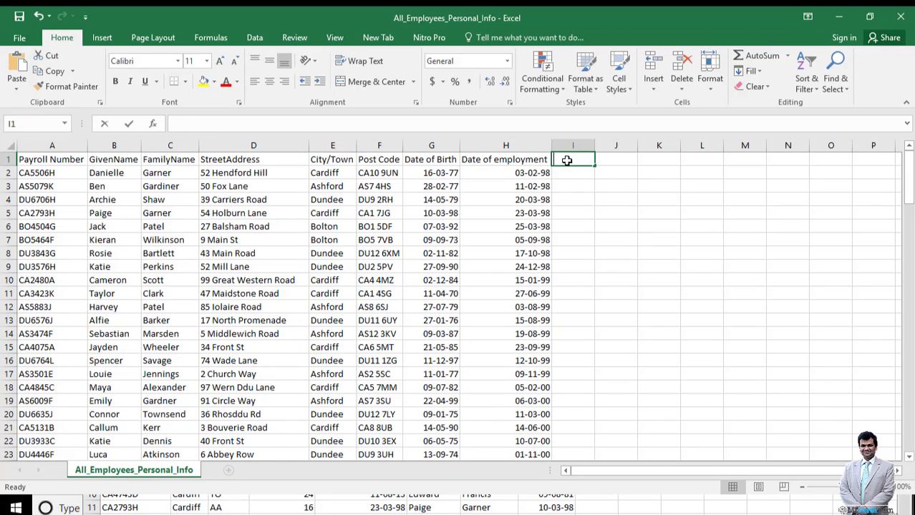
{"action": "type", "text": "JobC"}
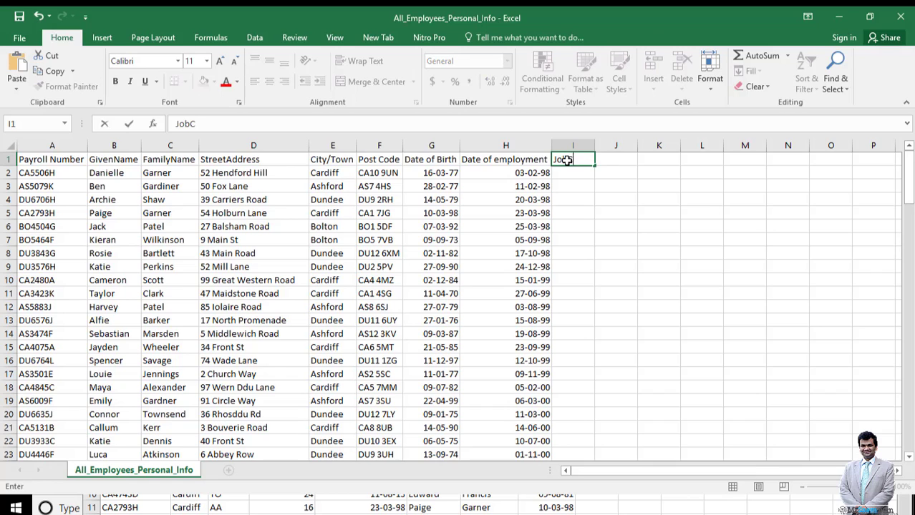
{"action": "type", "text": "ode"}
{"action": "key", "text": "Return"}
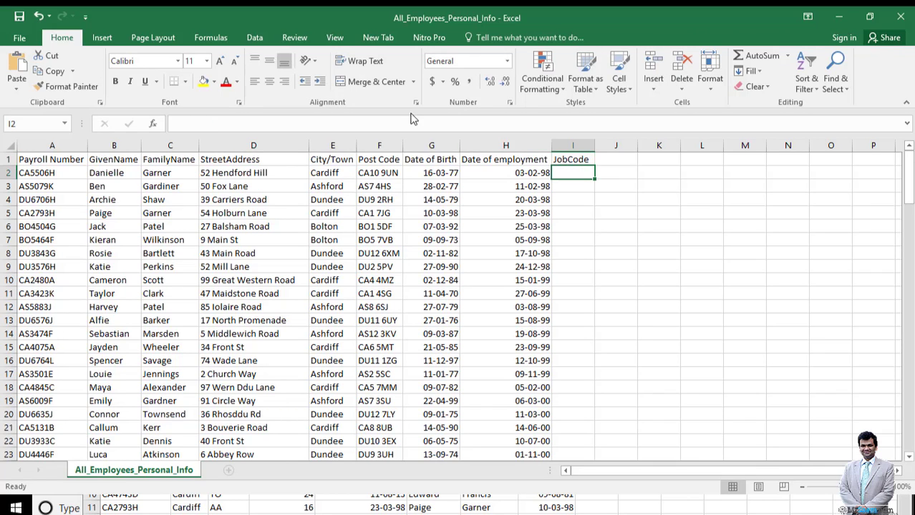
- Begin a VLOOKUP formula in I2 with the payroll number in A2 as the lookup value
{"action": "left_click", "coordinate": [413, 123]}
{"action": "type", "text": "=vlookup("}
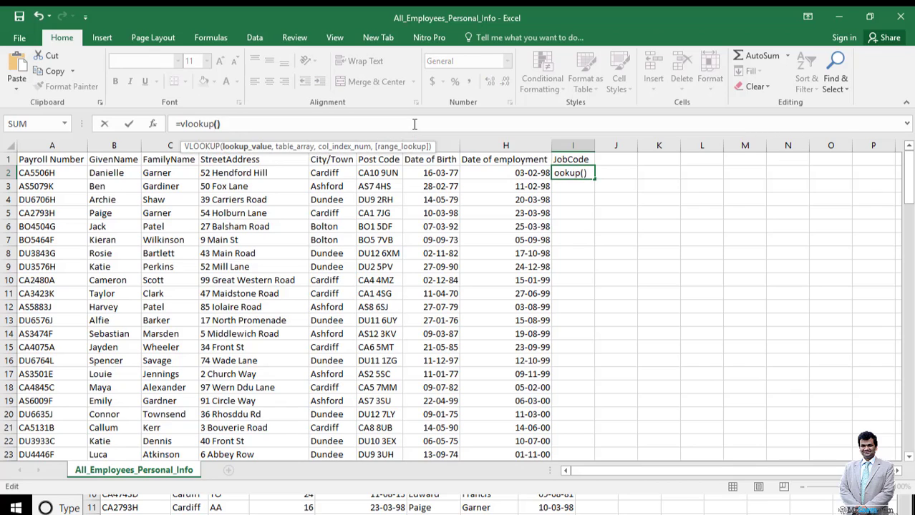
{"action": "left_click", "coordinate": [220, 124]}
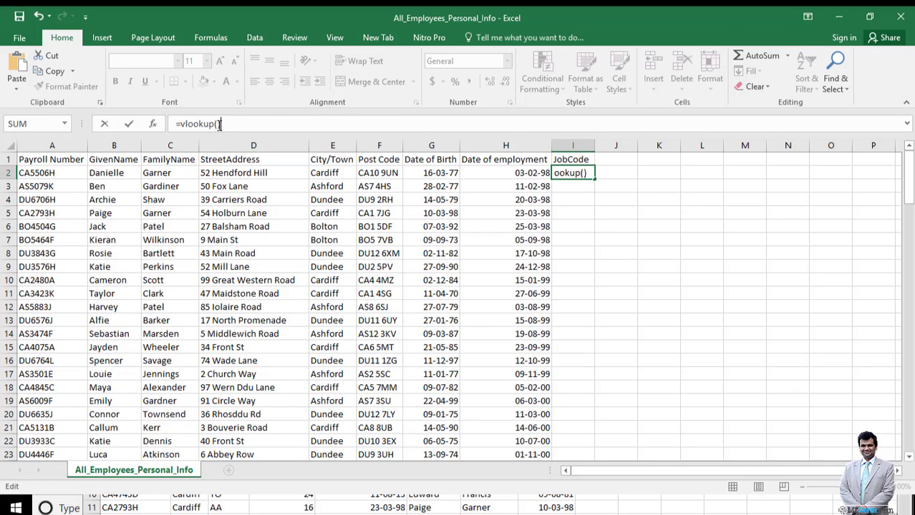
{"action": "left_click", "coordinate": [61, 177]}
{"action": "type", "text": ","}
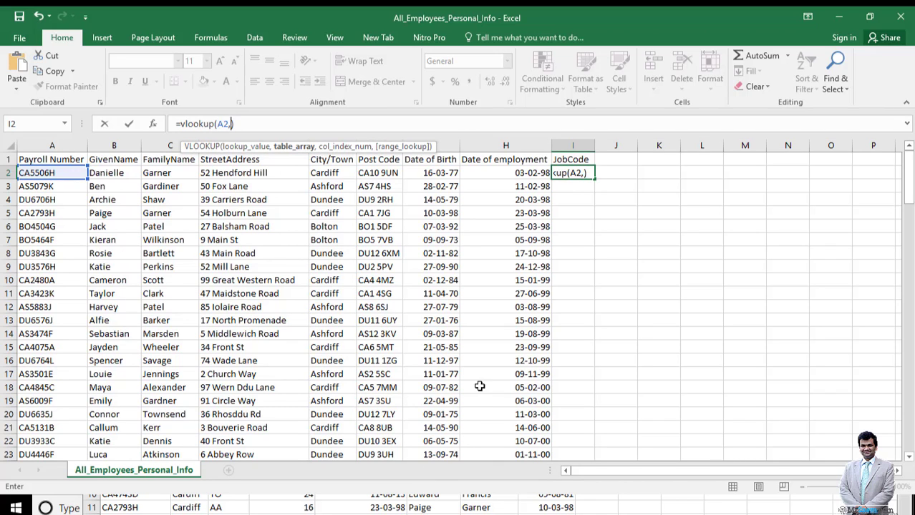
- Complete I2's VLOOKUP with range $A$2:$H$128 from "description of the job codes", column 3 and match type 0, and fill it down the column
{"action": "left_click", "coordinate": [111, 508]}
{"action": "left_click_drag", "start_coordinate": [261, 227], "coordinate": [280, 171]}
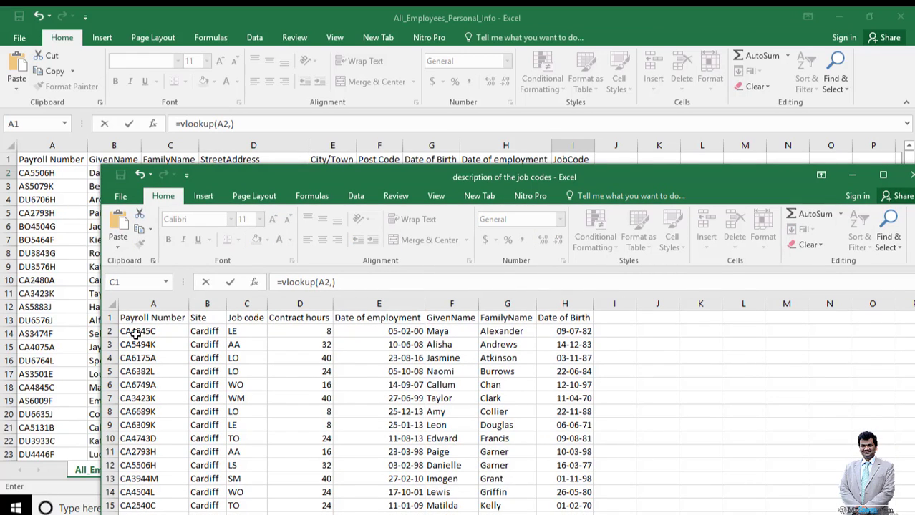
{"action": "left_click_drag", "start_coordinate": [137, 330], "coordinate": [584, 329]}
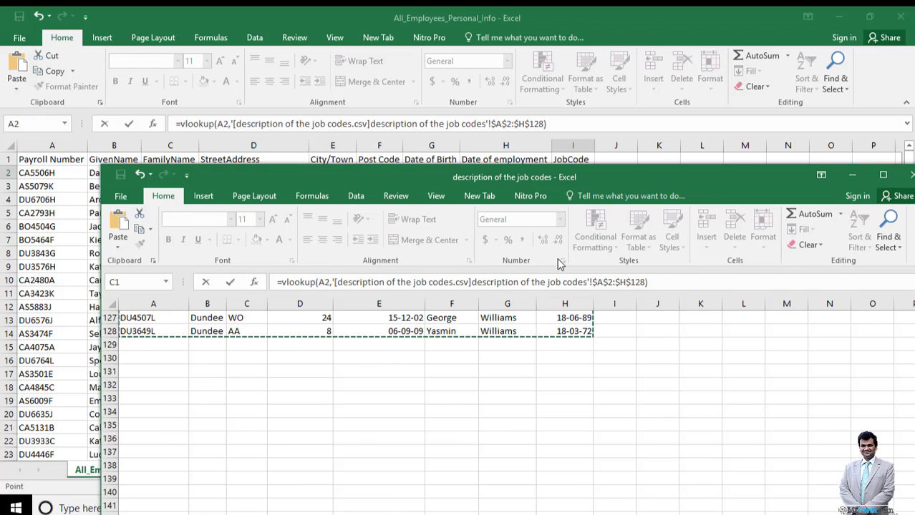
{"action": "left_click", "coordinate": [545, 125]}
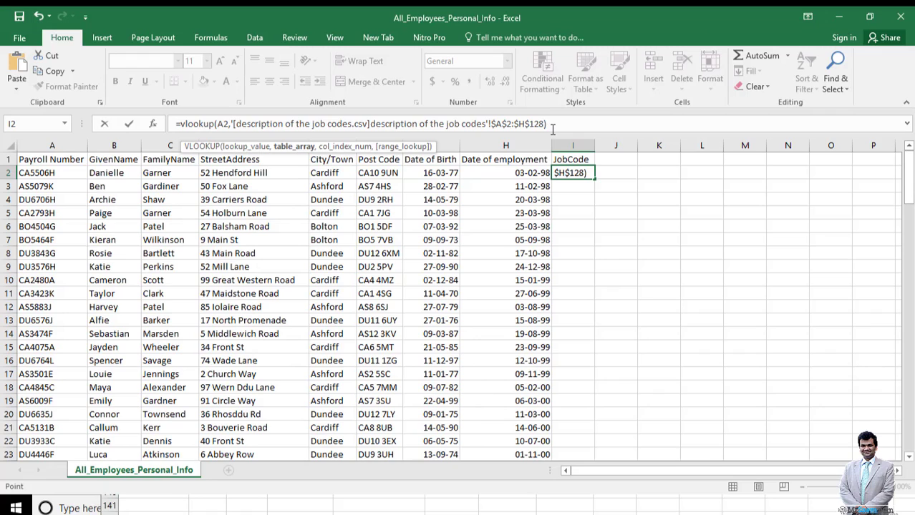
{"action": "type", "text": ","}
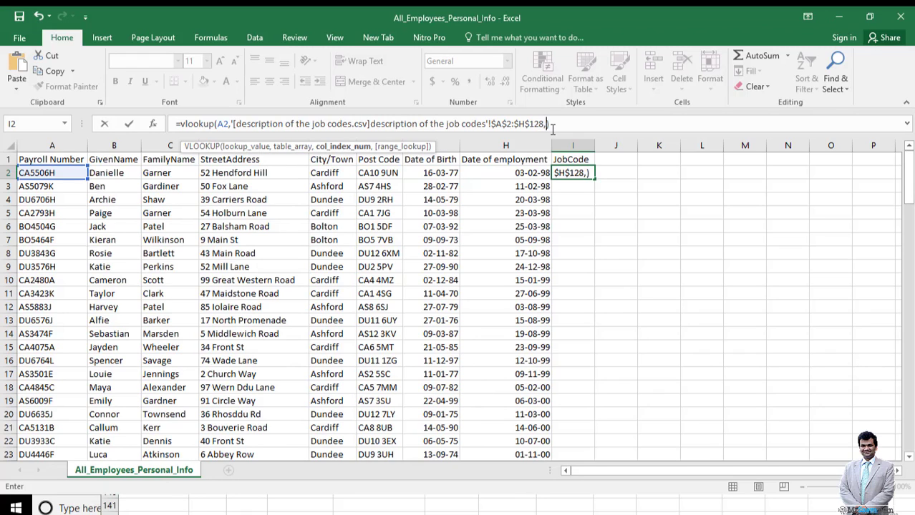
{"action": "type", "text": "3,0"}
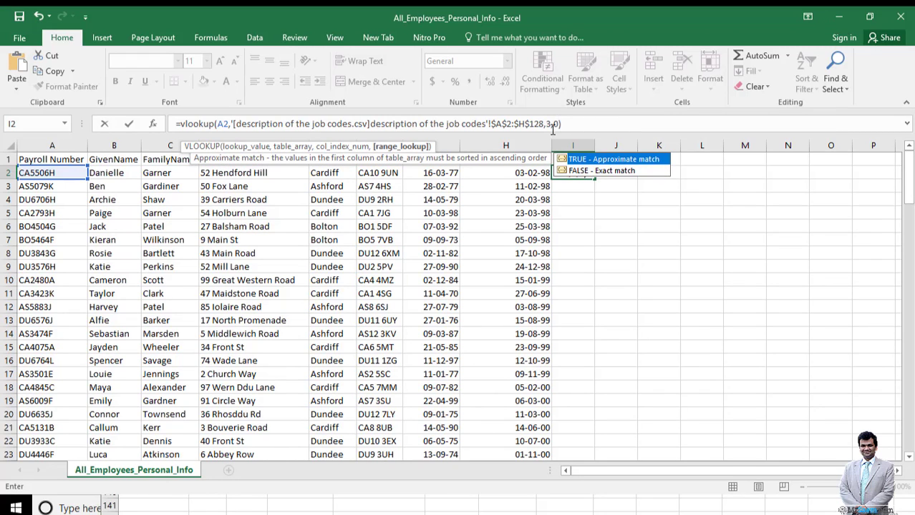
{"action": "key", "text": "Return"}
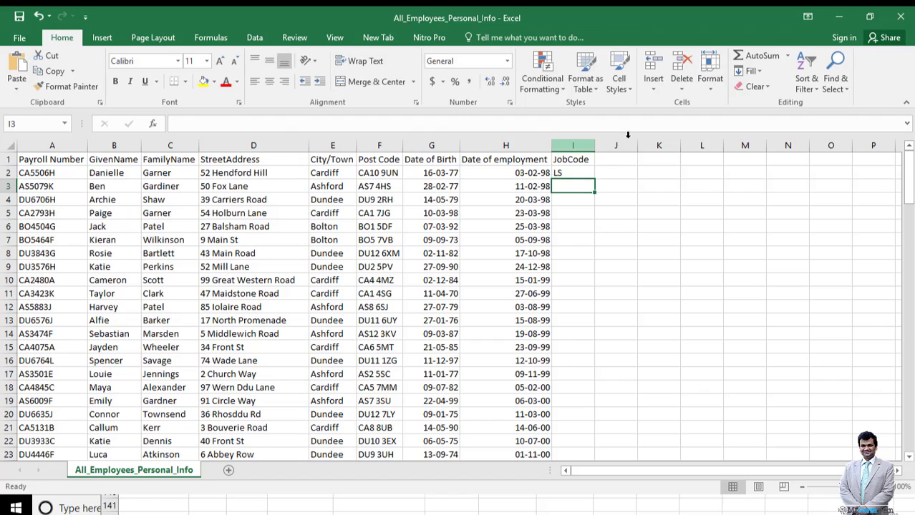
{"action": "left_click", "coordinate": [582, 173]}
{"action": "double_click", "coordinate": [593, 179]}
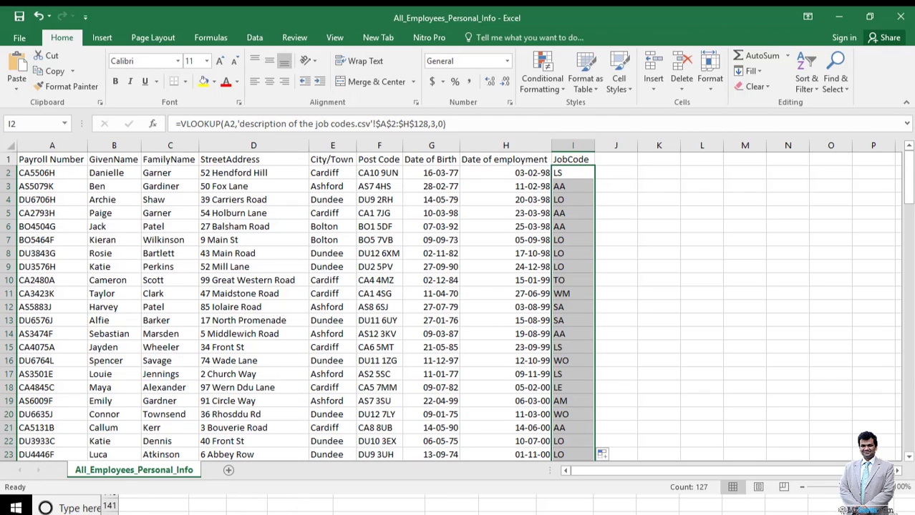
- Copy the "Contract hours" heading from "description of the job codes" into cell J1 of All_Employees_Personal_Info
{"action": "left_click", "coordinate": [202, 510]}
{"action": "scroll", "coordinate": [579, 402], "scroll_direction": "up", "scroll_amount": 20}
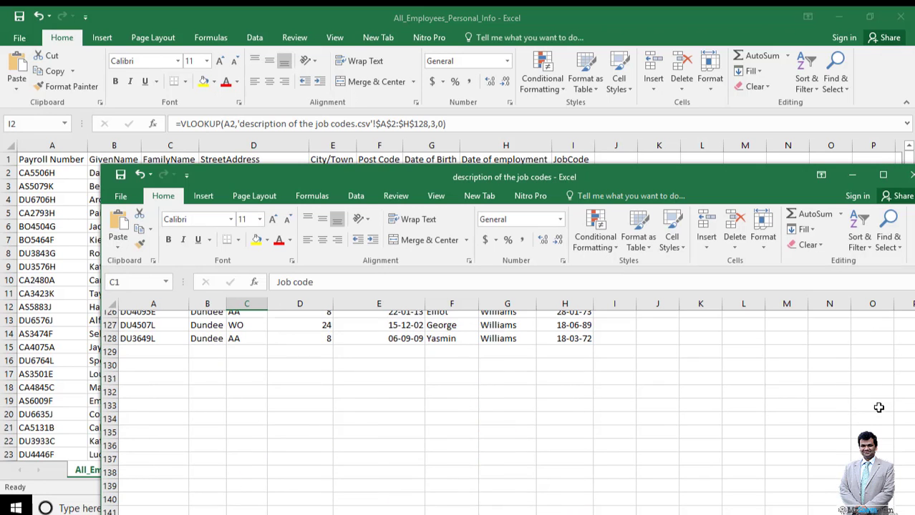
{"action": "scroll", "coordinate": [650, 416], "scroll_direction": "up", "scroll_amount": 9}
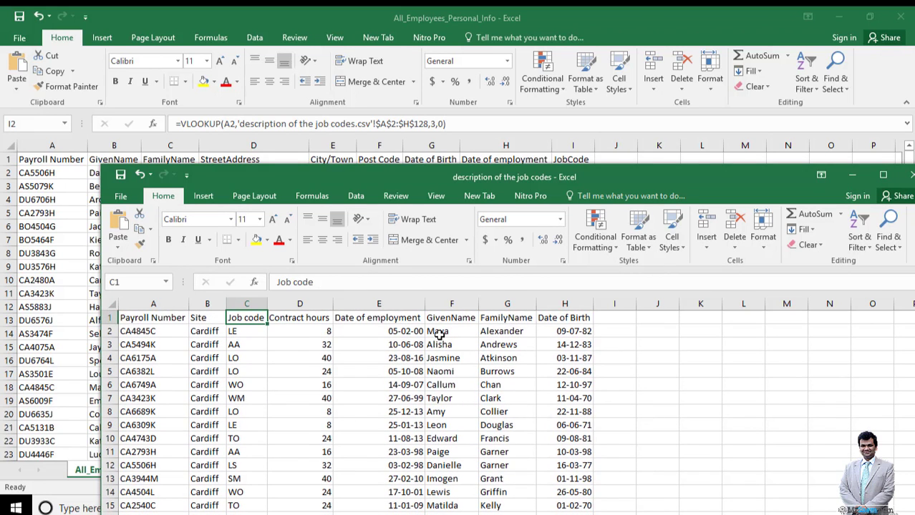
{"action": "left_click", "coordinate": [300, 320]}
{"action": "right_click", "coordinate": [301, 318]}
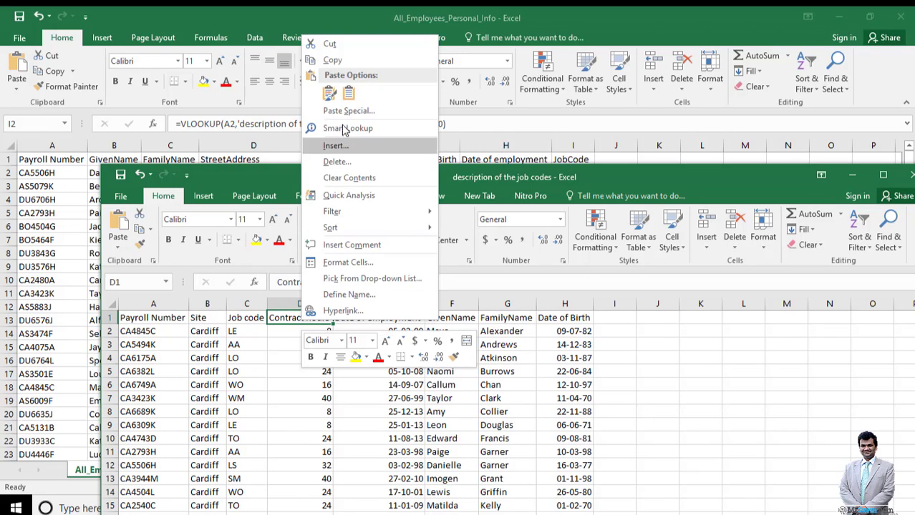
{"action": "left_click", "coordinate": [343, 63]}
{"action": "left_click_drag", "start_coordinate": [606, 185], "coordinate": [603, 204]}
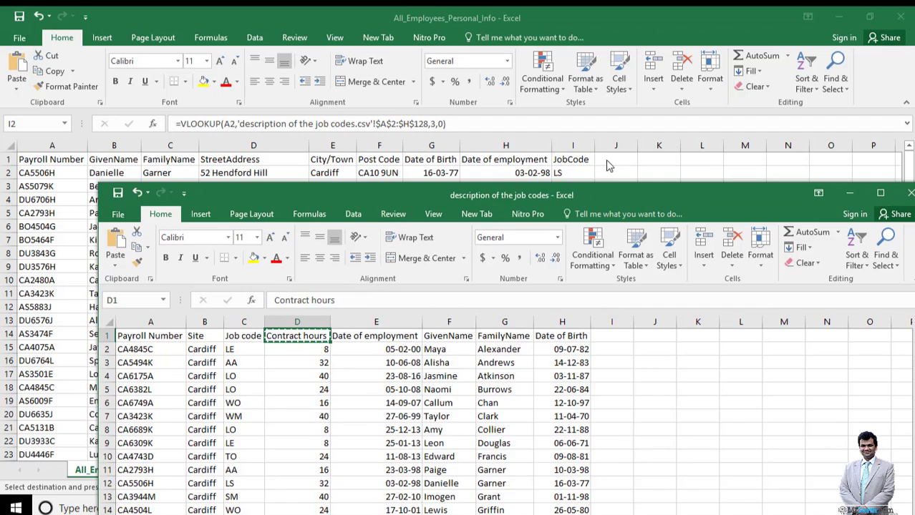
{"action": "left_click", "coordinate": [607, 161]}
{"action": "right_click", "coordinate": [607, 157]}
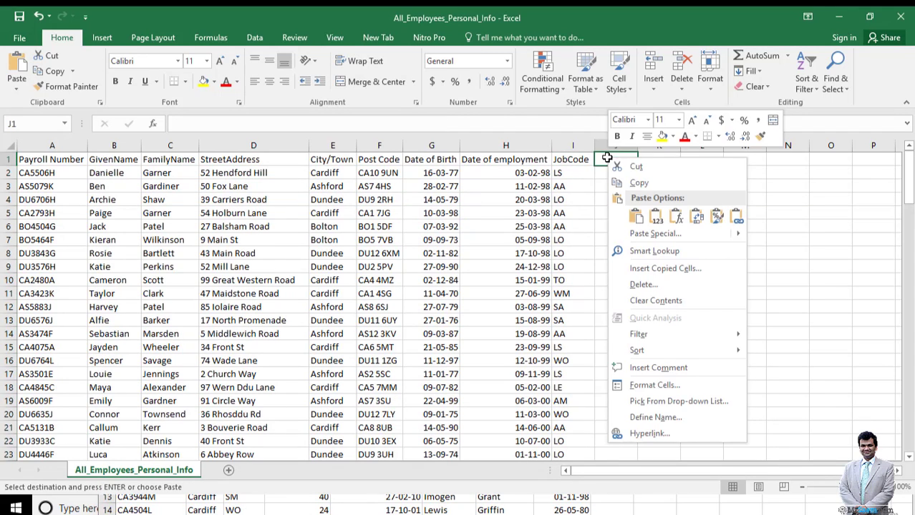
{"action": "left_click", "coordinate": [634, 216]}
- Begin a VLOOKUP formula in J2 using A2 as the lookup value
{"action": "left_click", "coordinate": [608, 175]}
{"action": "left_click", "coordinate": [301, 123]}
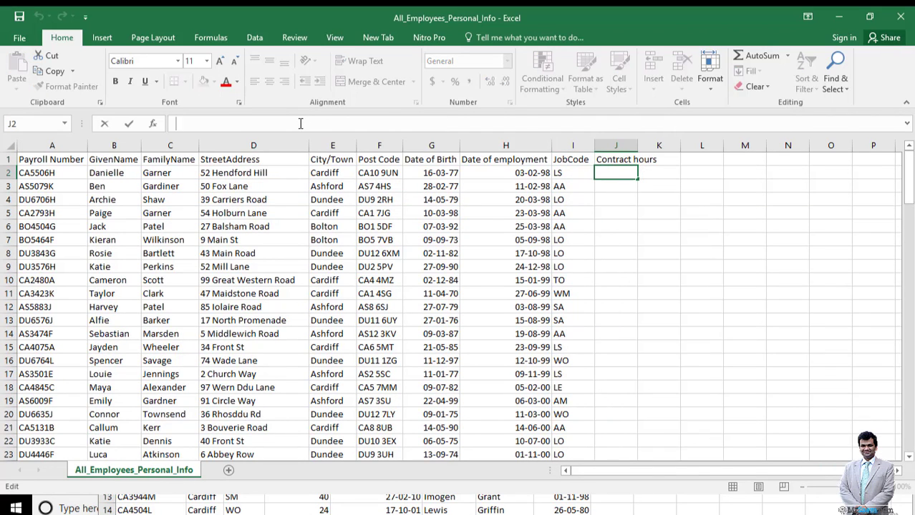
{"action": "type", "text": "=vlook"}
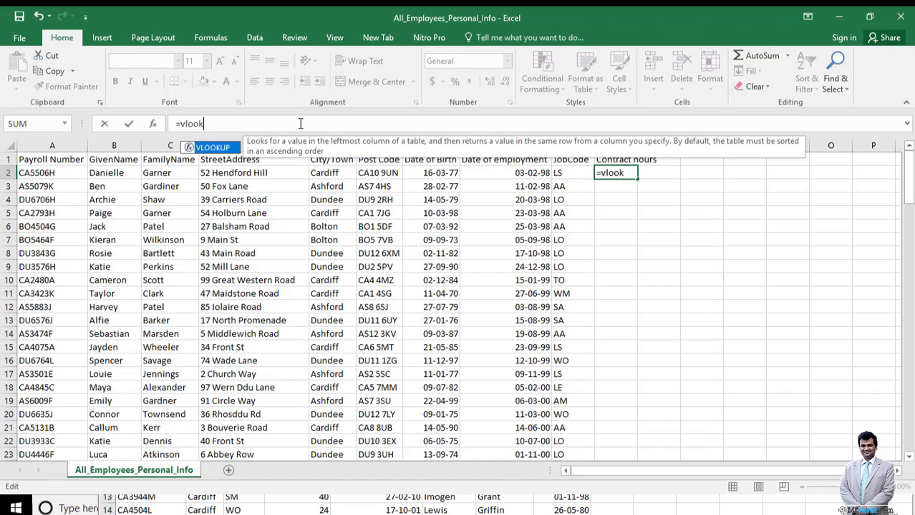
{"action": "type", "text": "up()"}
{"action": "left_click", "coordinate": [196, 123]}
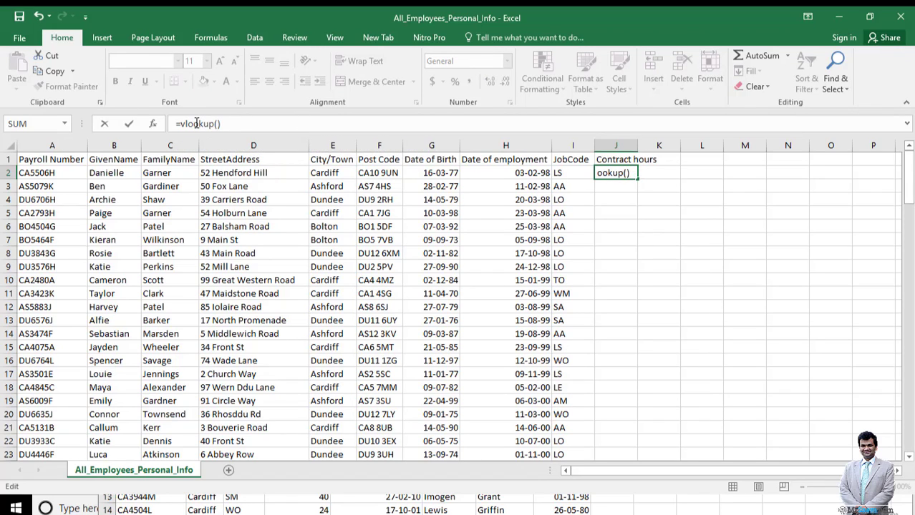
{"action": "left_click", "coordinate": [218, 123]}
{"action": "left_click", "coordinate": [69, 178]}
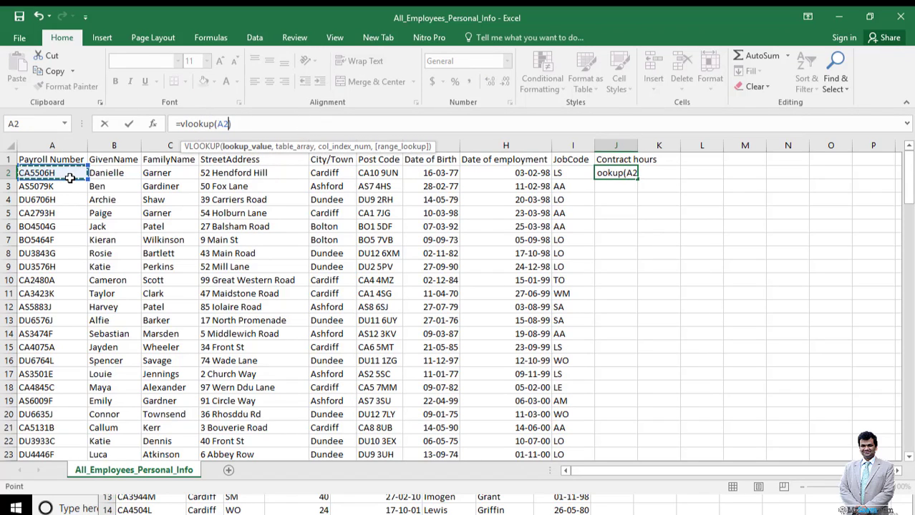
{"action": "type", "text": ","}
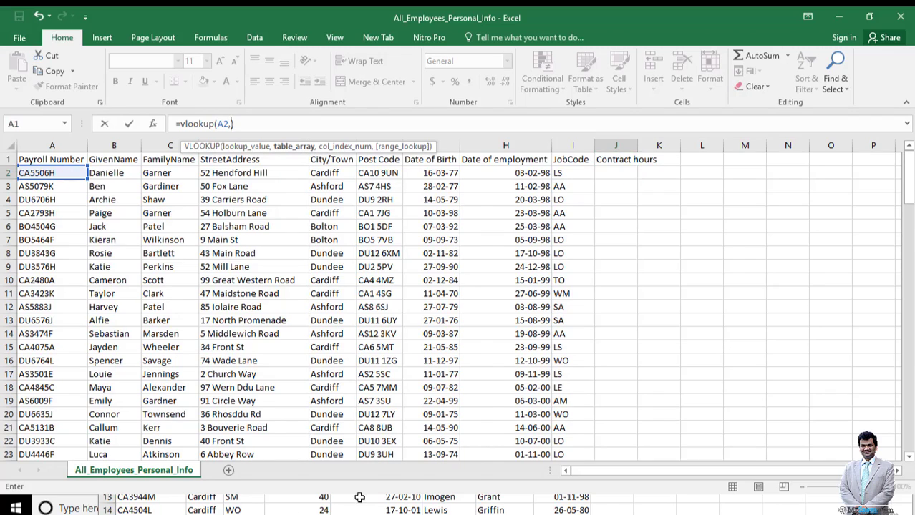
- Complete J2's VLOOKUP with range $A$2:$H$128 from "description of the job codes", column 4 and match type 0
{"action": "left_click", "coordinate": [362, 501]}
{"action": "left_click_drag", "start_coordinate": [136, 350], "coordinate": [567, 362]}
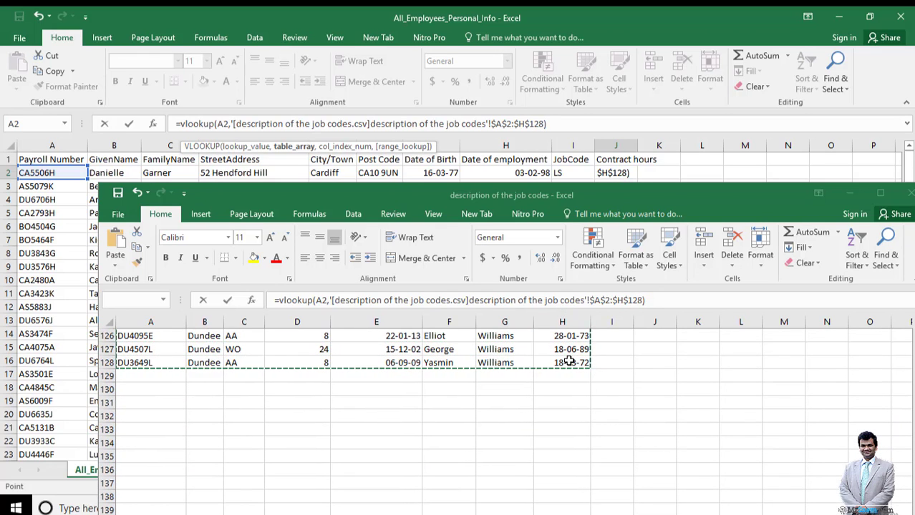
{"action": "type", "text": ",4,"}
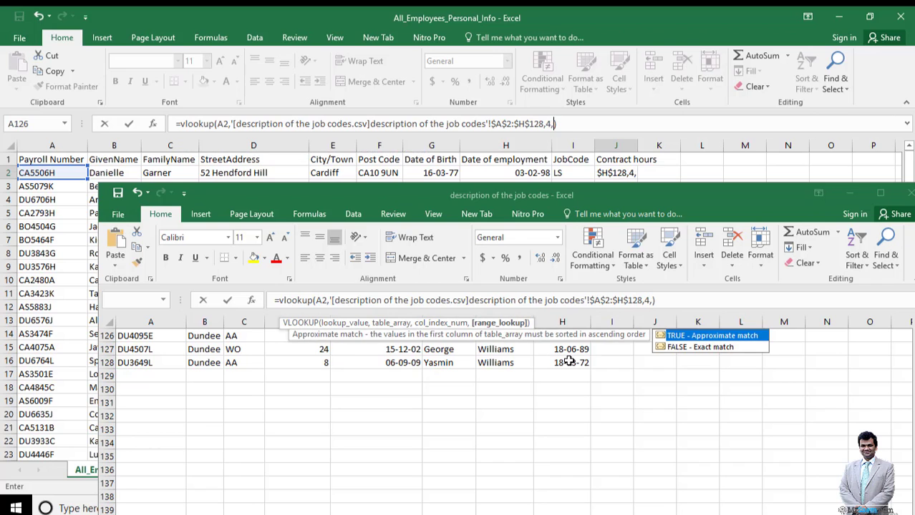
{"action": "key", "text": "Return"}
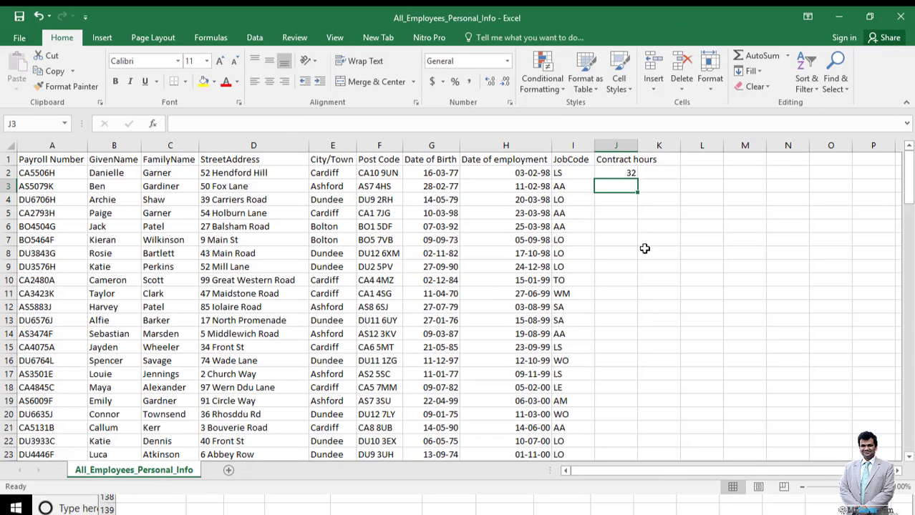
- Fill the contract hours formula down column J and widen the column to fit its heading
{"action": "left_click", "coordinate": [624, 171]}
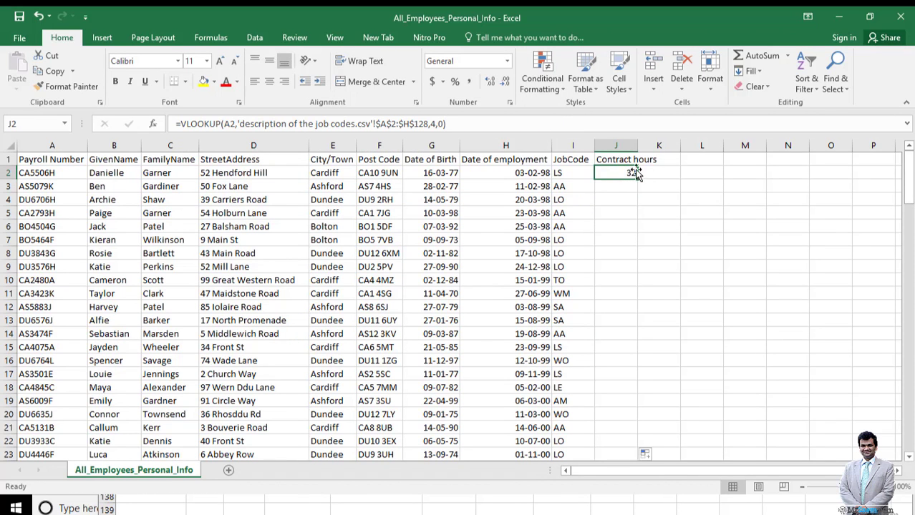
{"action": "double_click", "coordinate": [636, 180]}
{"action": "left_click_drag", "start_coordinate": [637, 146], "coordinate": [660, 146]}
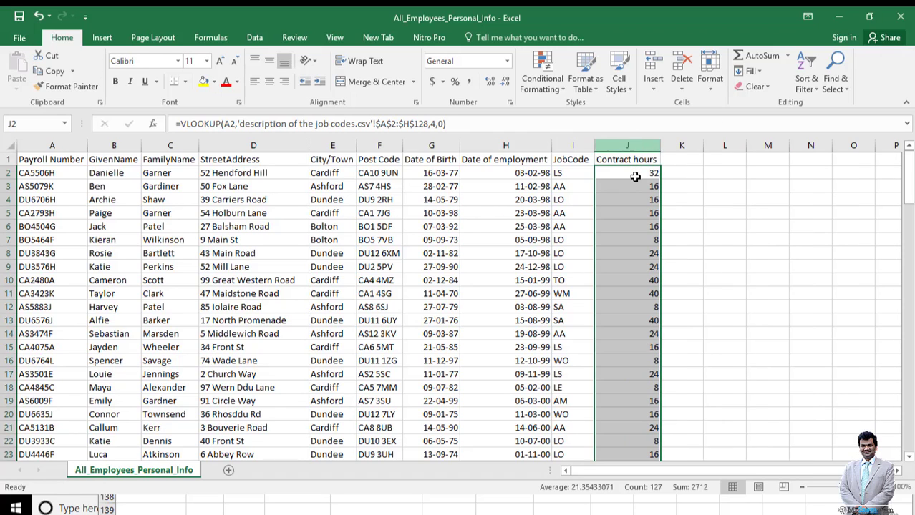
{"action": "left_click", "coordinate": [577, 159]}
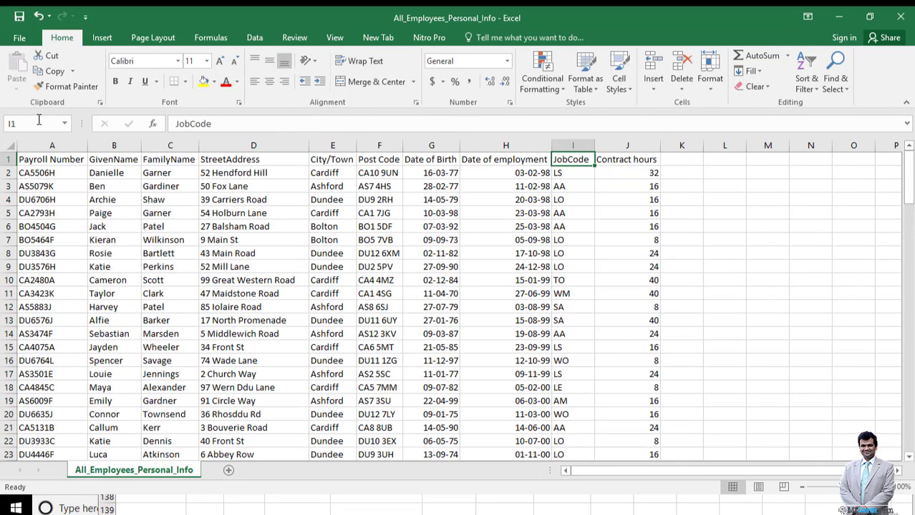
- Save All_Employees_Personal_Info, keeping the CSV (Comma delimited) format
{"action": "left_click", "coordinate": [19, 16]}
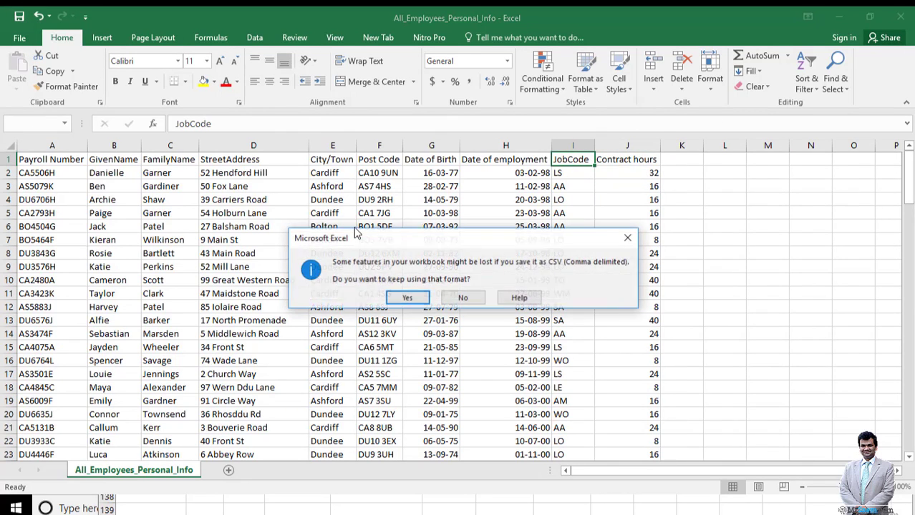
{"action": "left_click", "coordinate": [408, 299]}
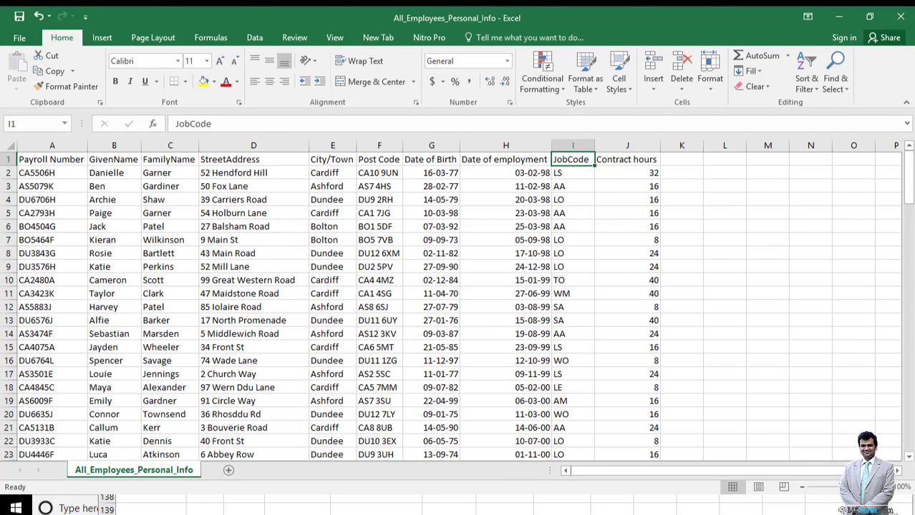
- Examine the column headings in "description of the job codes" for fields still missing from the employees' sheet
{"action": "left_click", "coordinate": [402, 500]}
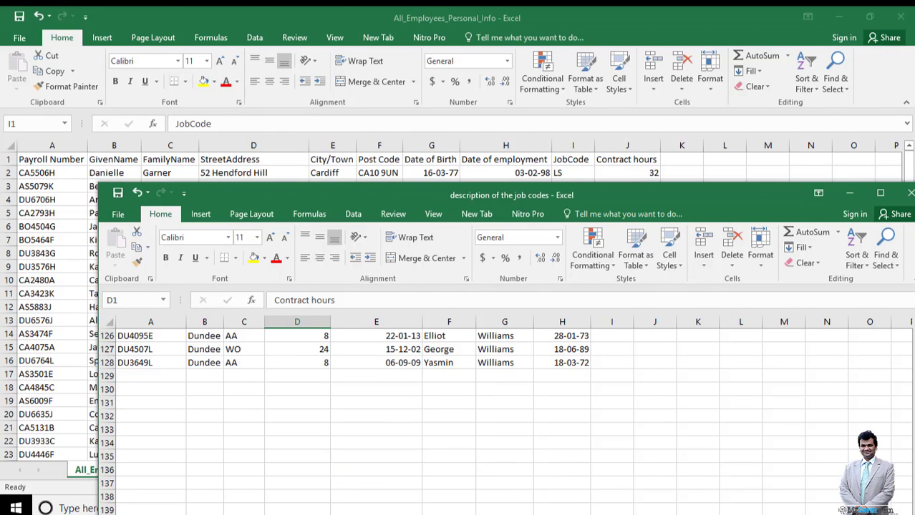
{"action": "scroll", "coordinate": [505, 422], "scroll_direction": "up", "scroll_amount": 20}
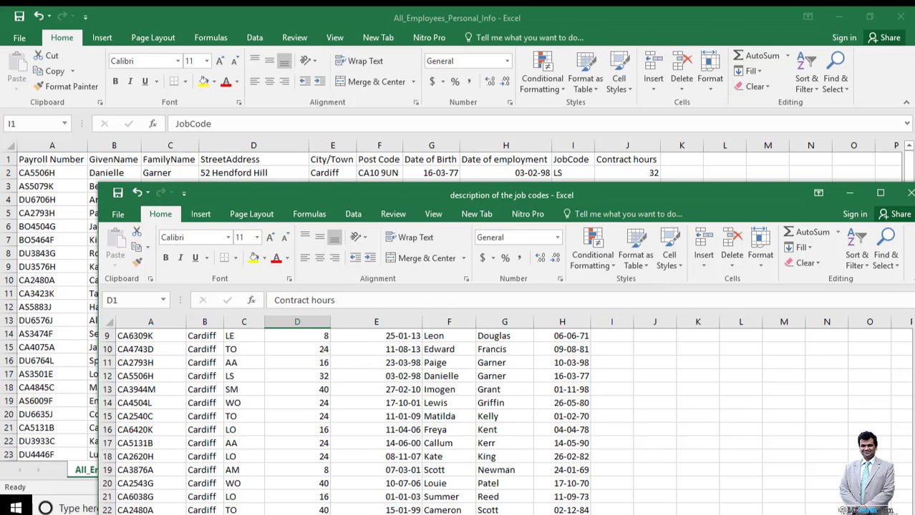
{"action": "scroll", "coordinate": [505, 422], "scroll_direction": "up", "scroll_amount": 3}
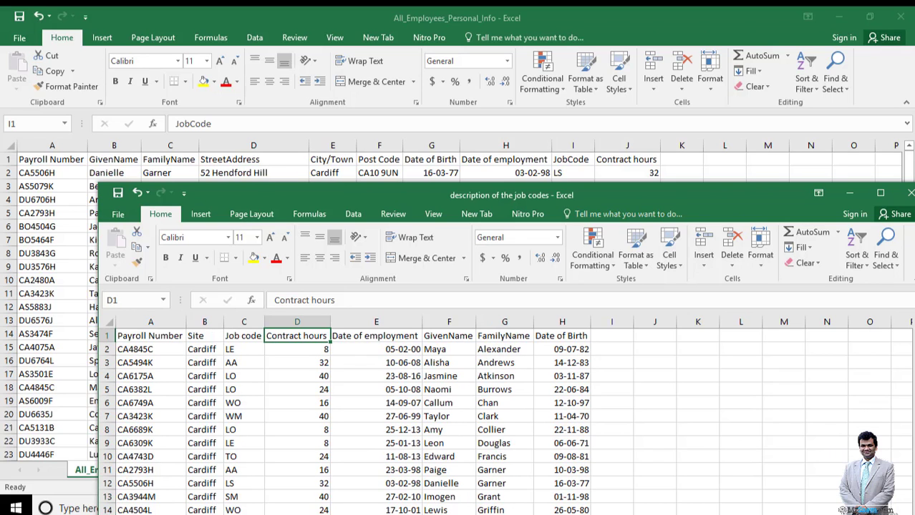
{"action": "left_click_drag", "start_coordinate": [539, 193], "coordinate": [544, 202]}
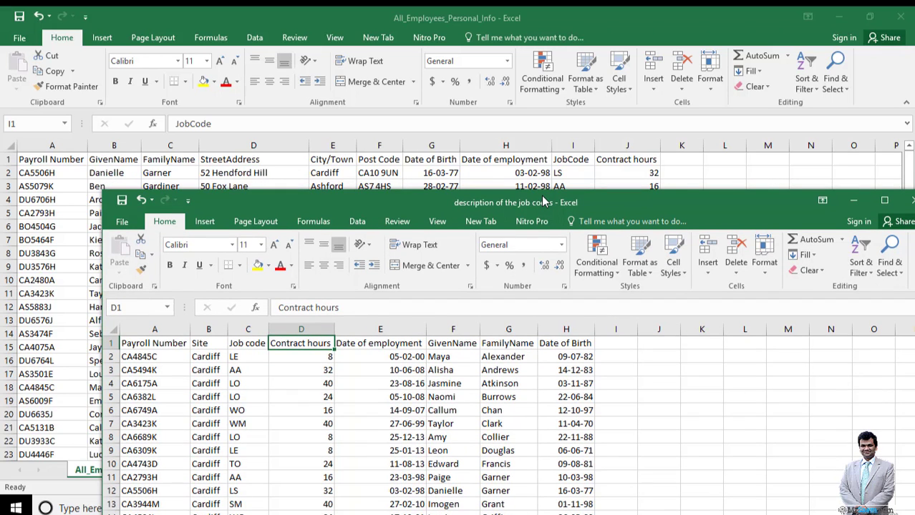
{"action": "left_click_drag", "start_coordinate": [542, 205], "coordinate": [527, 227]}
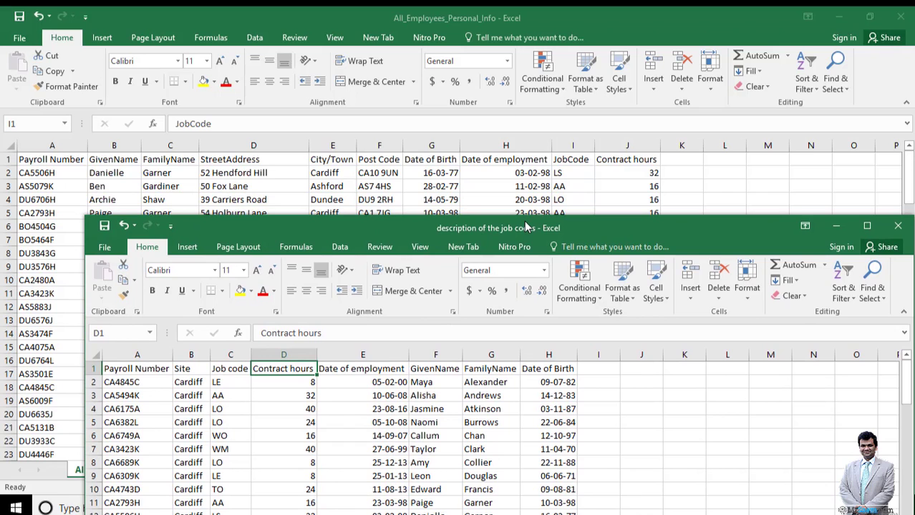
{"action": "key", "text": "super+Down"}
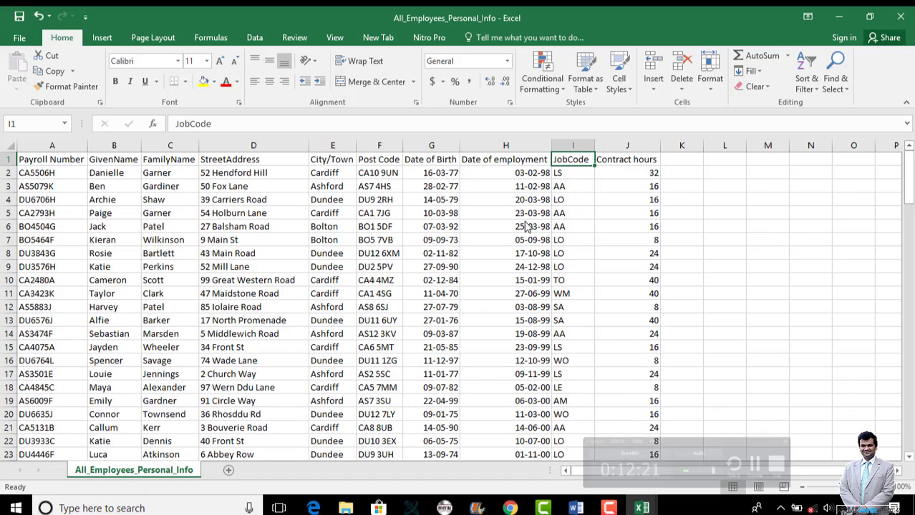
{"action": "left_click", "coordinate": [644, 506]}
{"action": "mouse_move", "coordinate": [643, 507]}
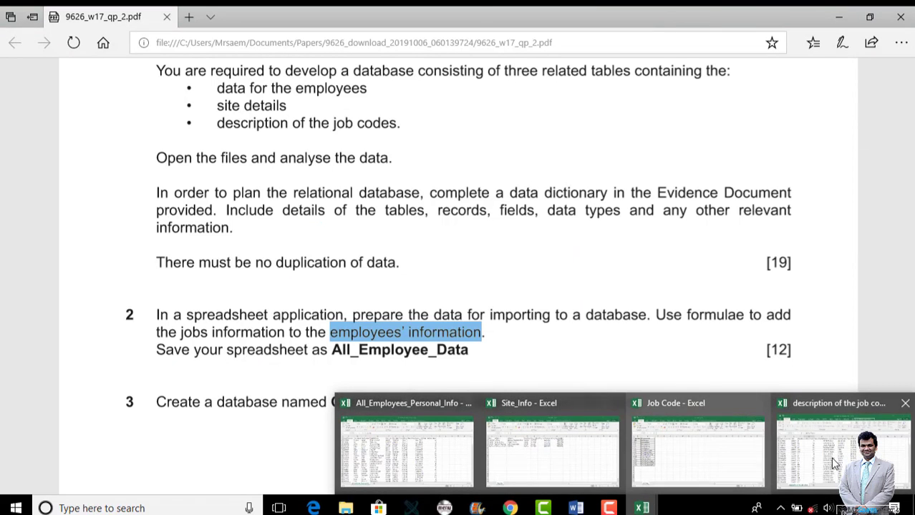
{"action": "mouse_move", "coordinate": [834, 464]}
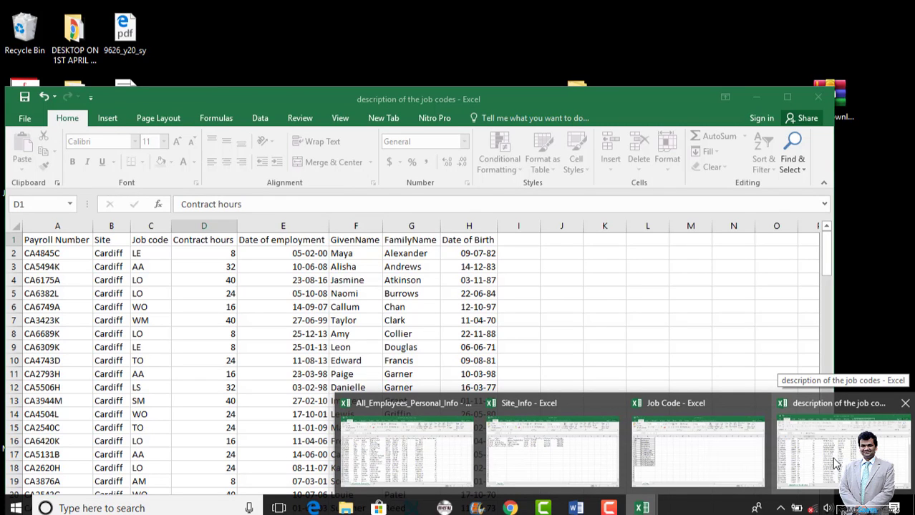
{"action": "left_click", "coordinate": [834, 464]}
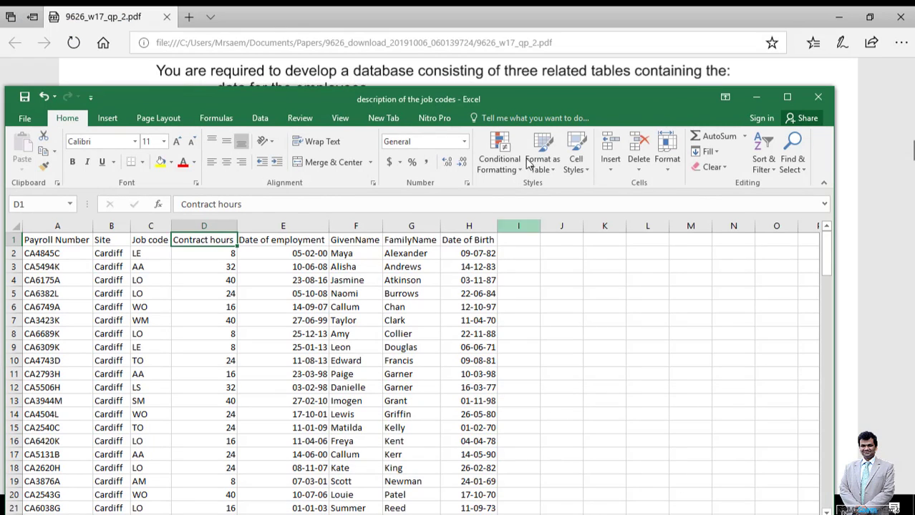
{"action": "left_click_drag", "start_coordinate": [520, 99], "coordinate": [664, 130]}
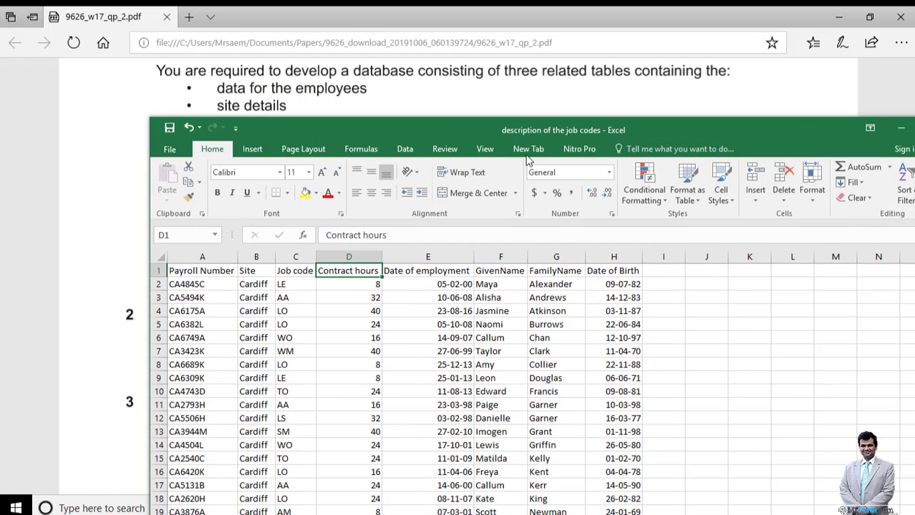
{"action": "left_click_drag", "start_coordinate": [555, 126], "coordinate": [458, 112]}
{"action": "left_click", "coordinate": [809, 115]}
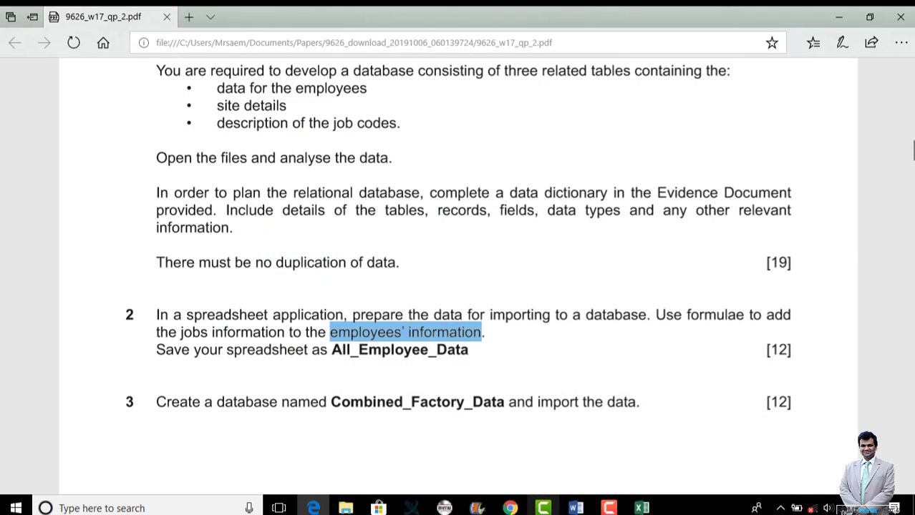
- Enter the heading "Site" in cell K1 of All_Employees_Personal_Info
{"action": "mouse_move", "coordinate": [641, 509]}
{"action": "left_click", "coordinate": [439, 453]}
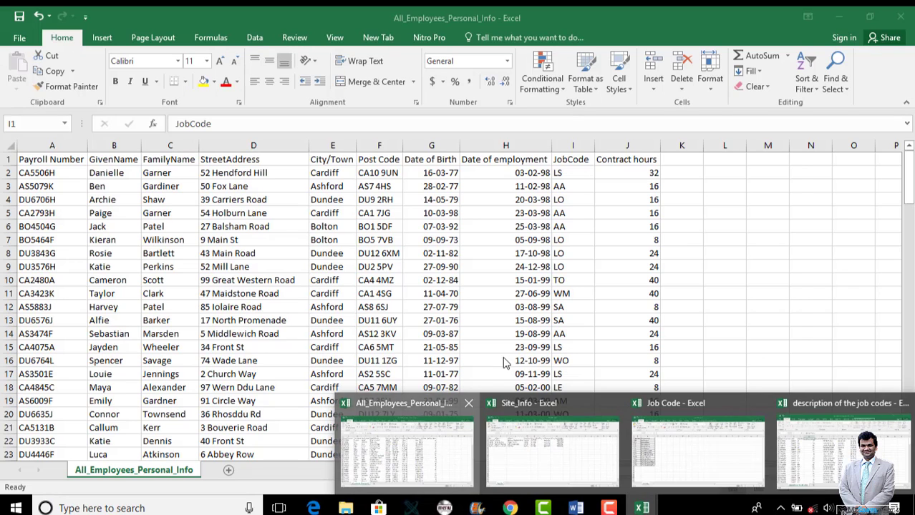
{"action": "left_click", "coordinate": [692, 158]}
{"action": "type", "text": "Site"}
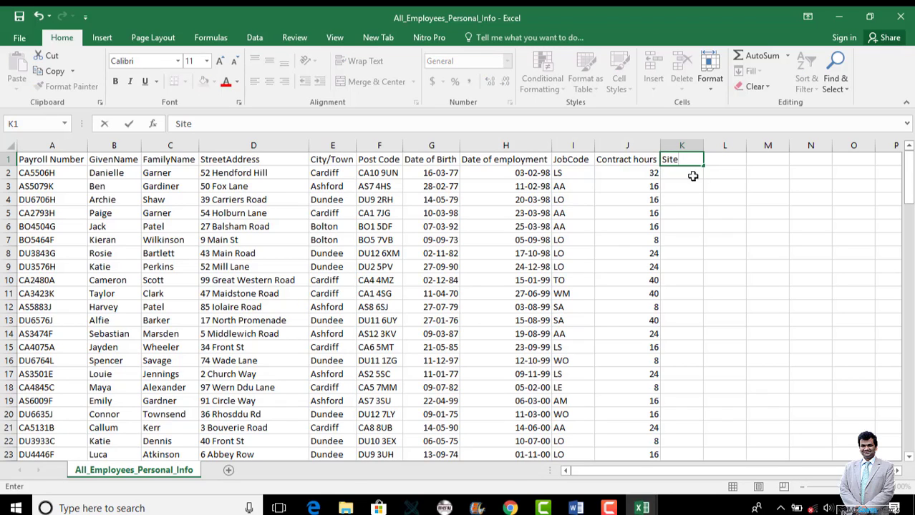
{"action": "key", "text": "Return"}
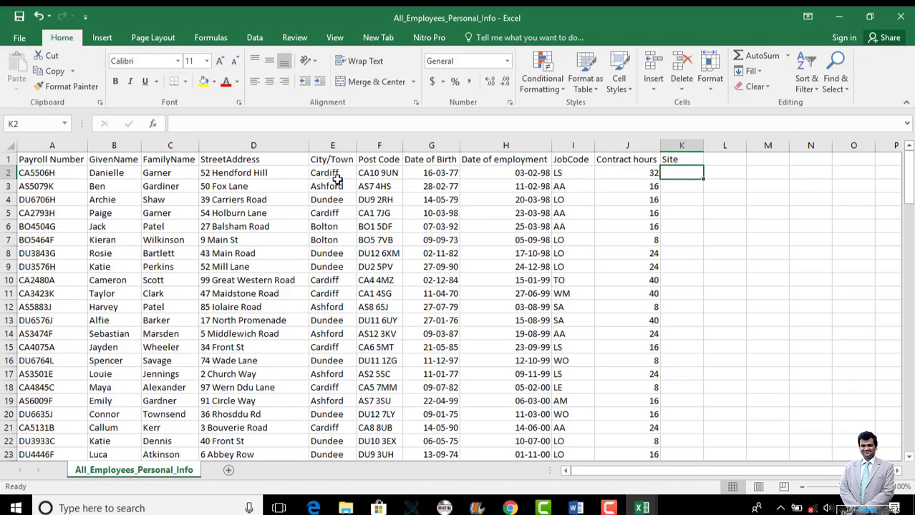
- Begin a VLOOKUP formula in K2 using A2 as the lookup value
{"action": "left_click", "coordinate": [253, 122]}
{"action": "type", "text": "=vloo"}
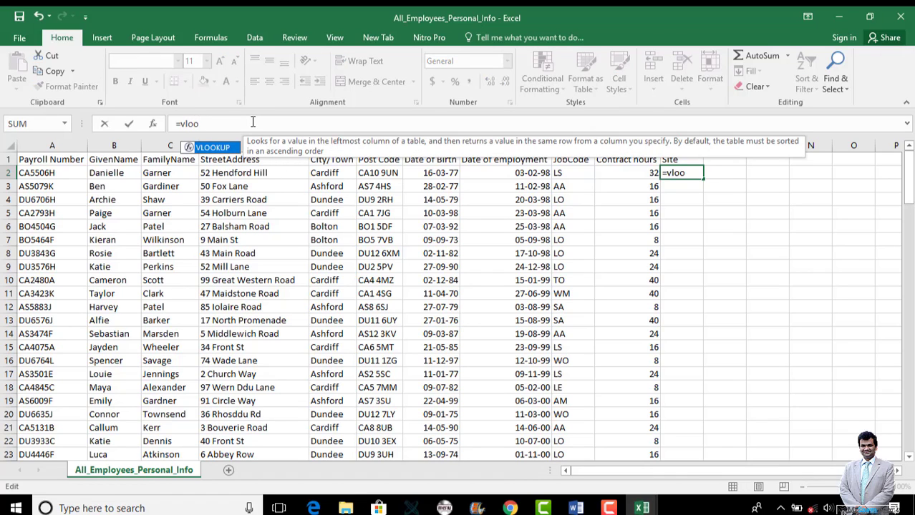
{"action": "double_click", "coordinate": [224, 147]}
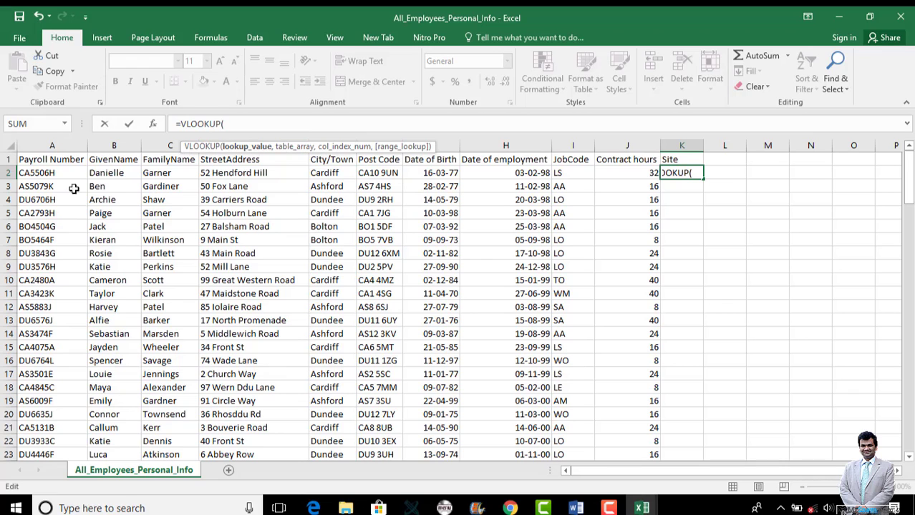
{"action": "left_click", "coordinate": [55, 173]}
{"action": "type", "text": ","}
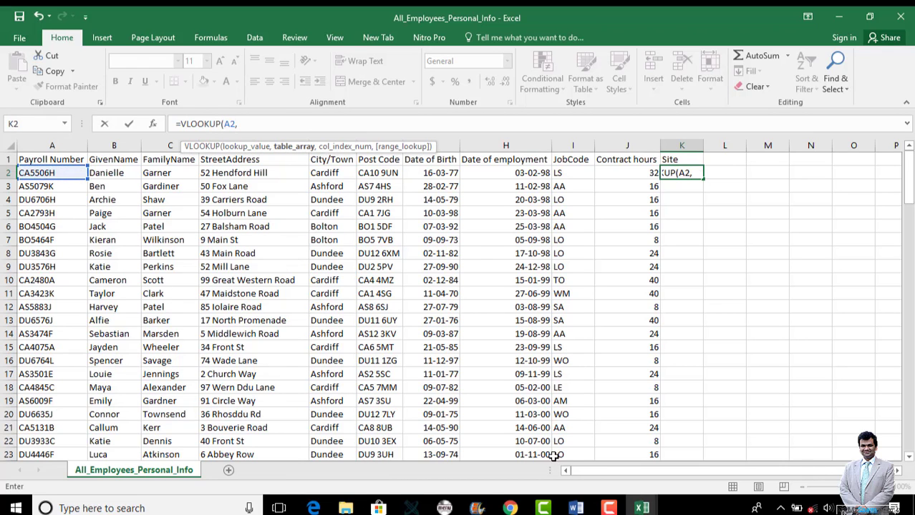
- Complete K2's VLOOKUP with range $A$2:$H$128 from "description of the job codes", column 2 and match type 0
{"action": "left_click", "coordinate": [642, 509]}
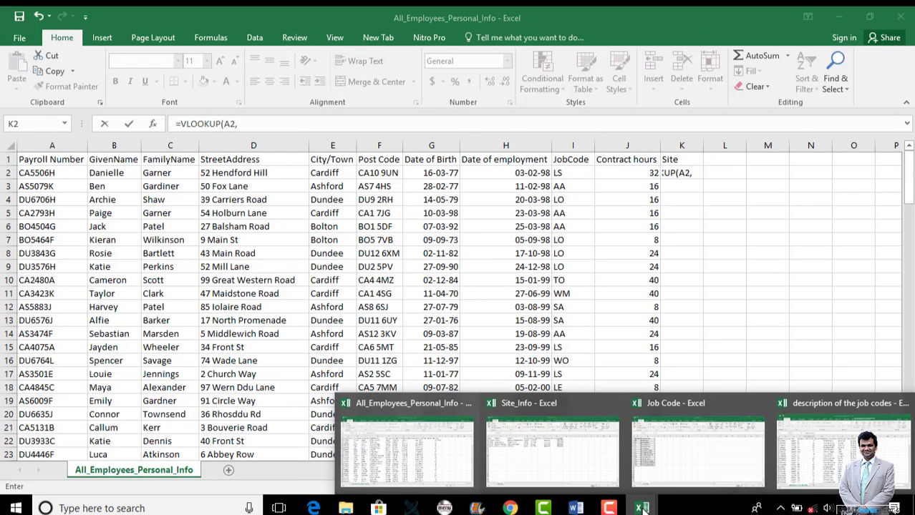
{"action": "mouse_move", "coordinate": [843, 465]}
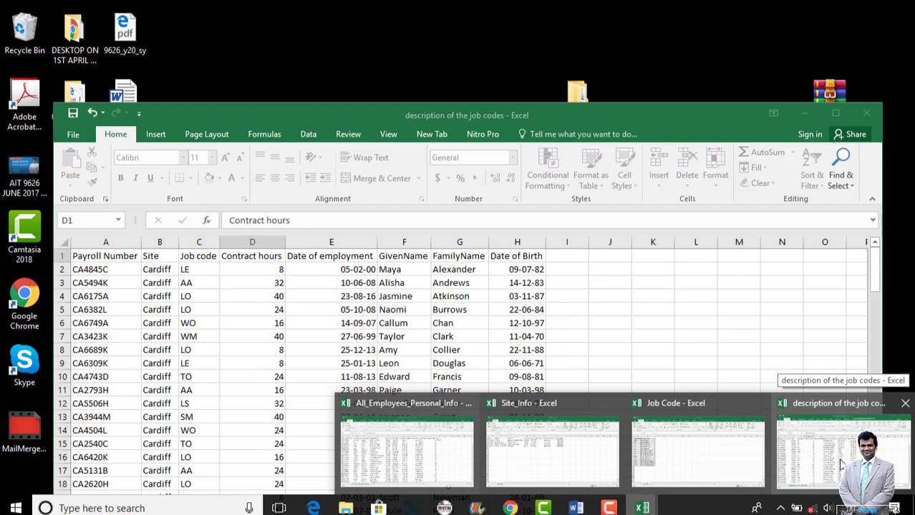
{"action": "left_click", "coordinate": [843, 465]}
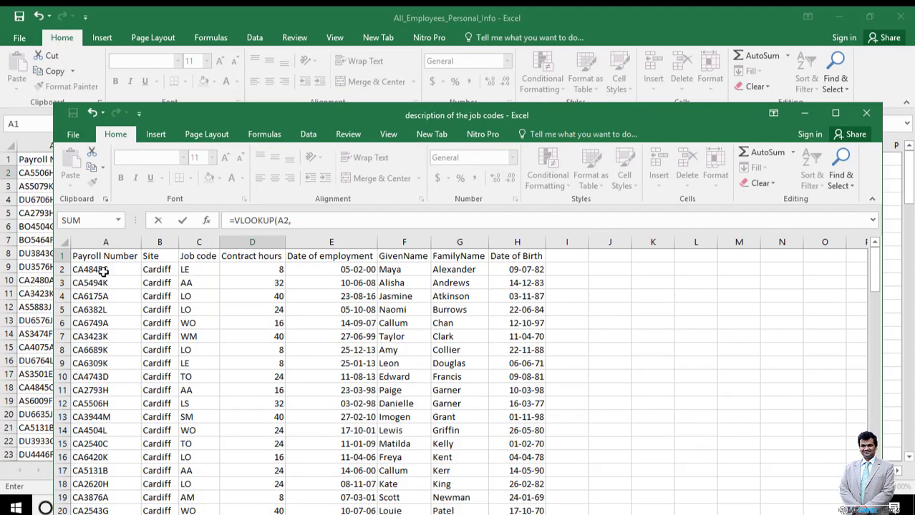
{"action": "left_click", "coordinate": [102, 270]}
{"action": "left_click_drag", "start_coordinate": [315, 305], "coordinate": [508, 485]}
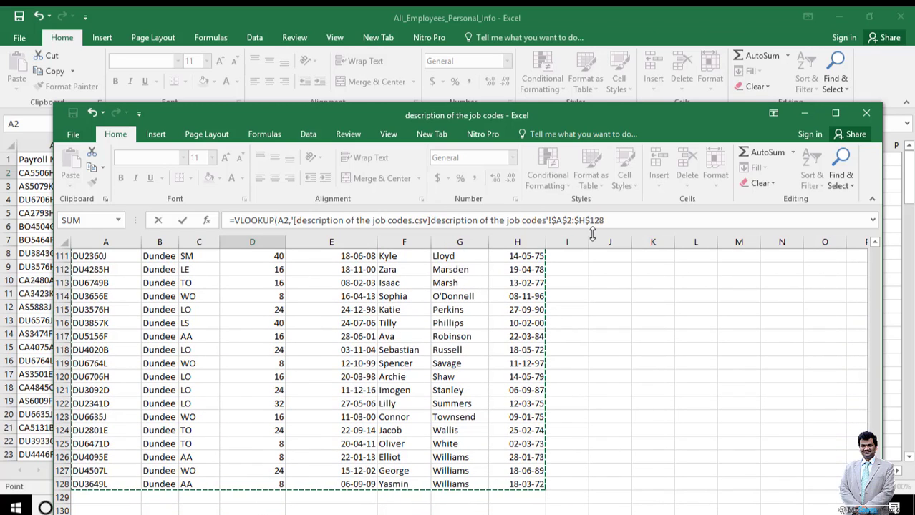
{"action": "left_click", "coordinate": [612, 221]}
{"action": "type", "text": ","}
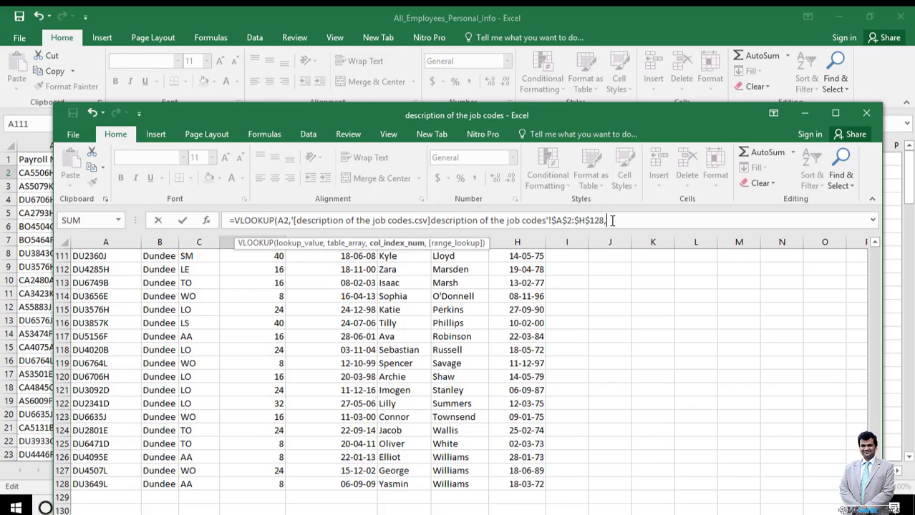
{"action": "type", "text": "2,"}
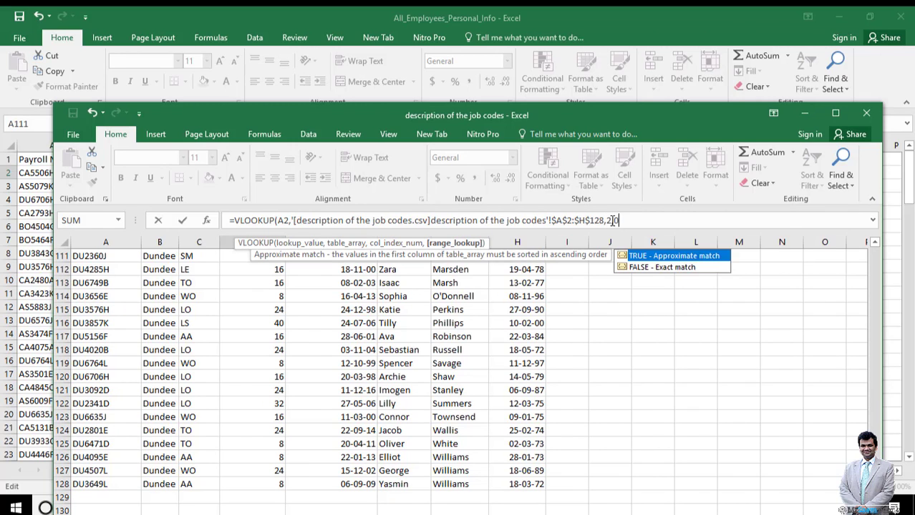
{"action": "type", "text": "0"}
{"action": "key", "text": "Return"}
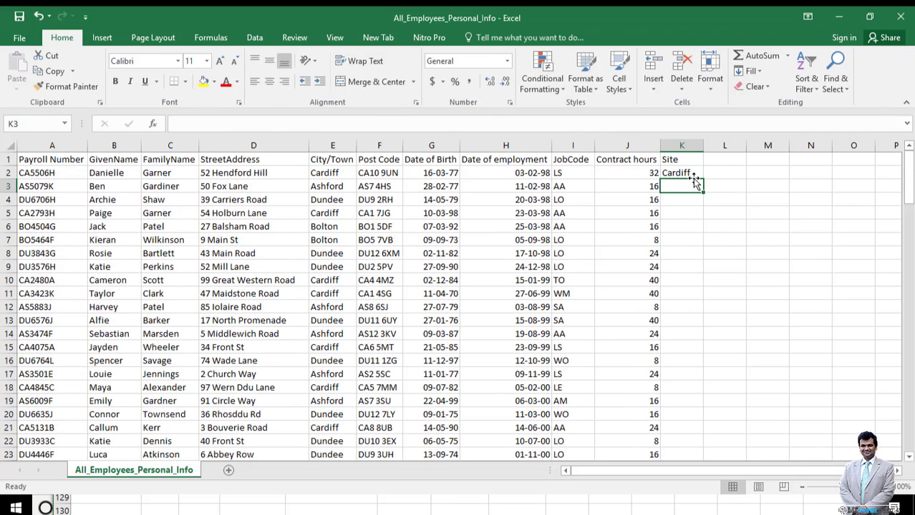
- Fill K2's site lookup formula down column K for all employee records
{"action": "left_click", "coordinate": [694, 179]}
{"action": "left_click", "coordinate": [704, 191]}
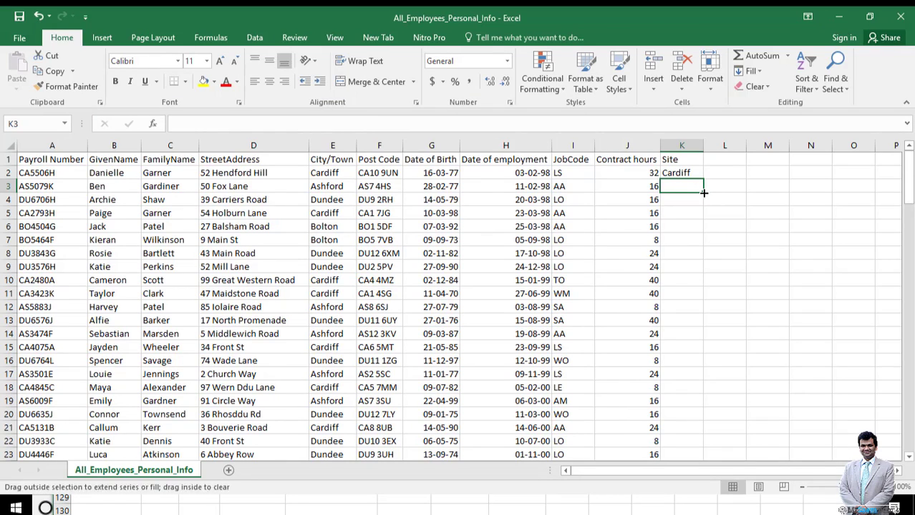
{"action": "left_click", "coordinate": [695, 175]}
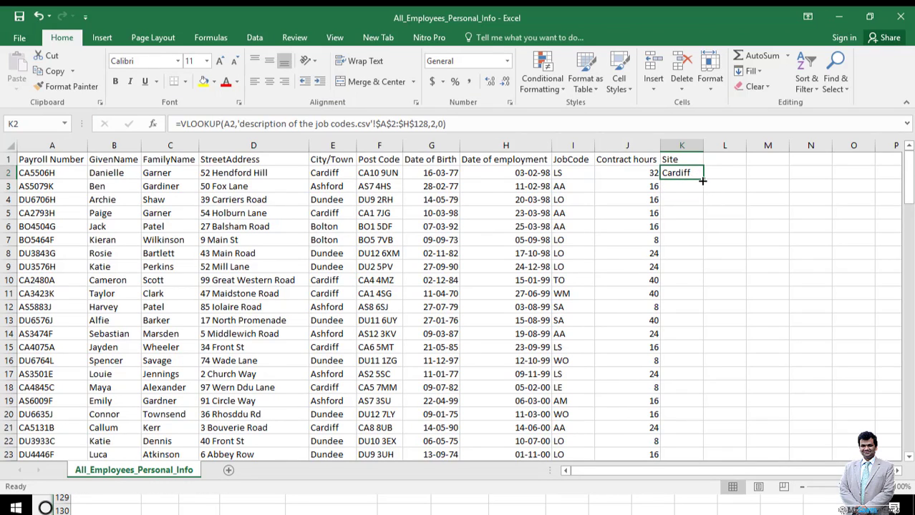
{"action": "double_click", "coordinate": [702, 181]}
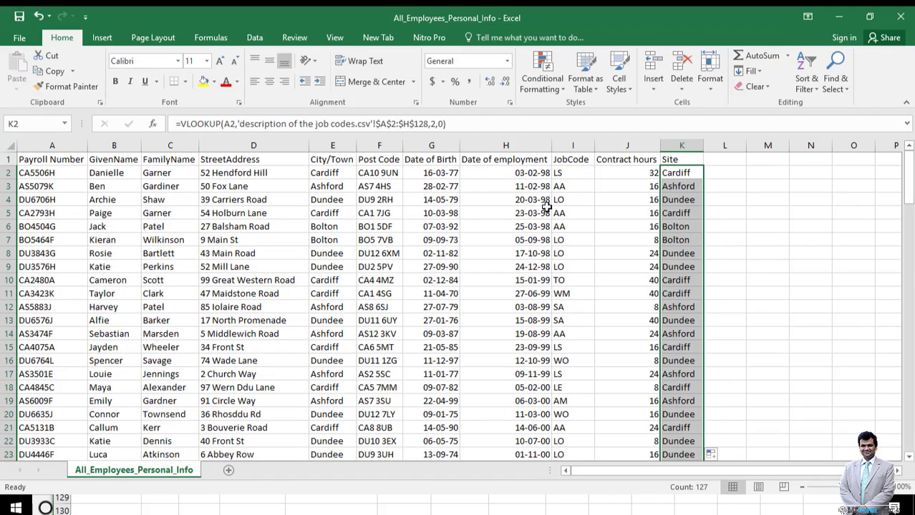
- Check the looked-up site names and their formulas in cells down the Site column
{"action": "left_click", "coordinate": [668, 199]}
{"action": "left_click", "coordinate": [672, 212]}
{"action": "left_click", "coordinate": [675, 227]}
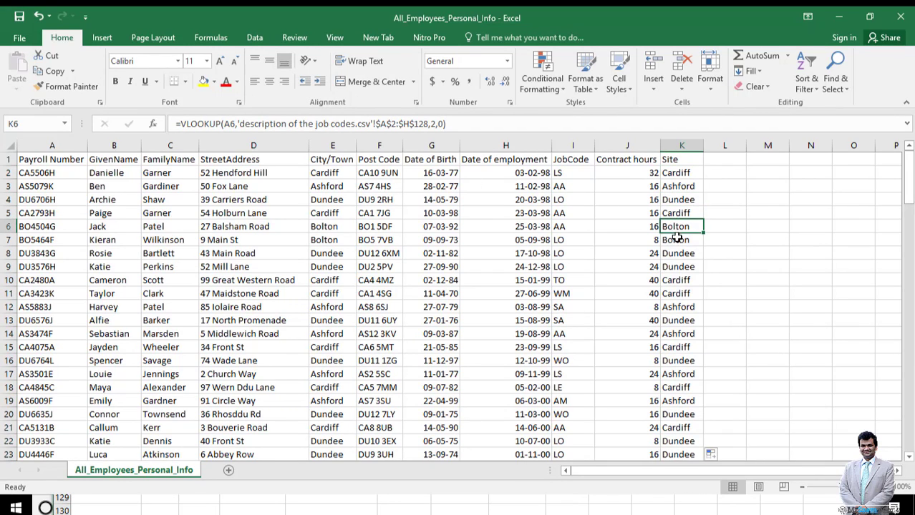
{"action": "left_click", "coordinate": [678, 243]}
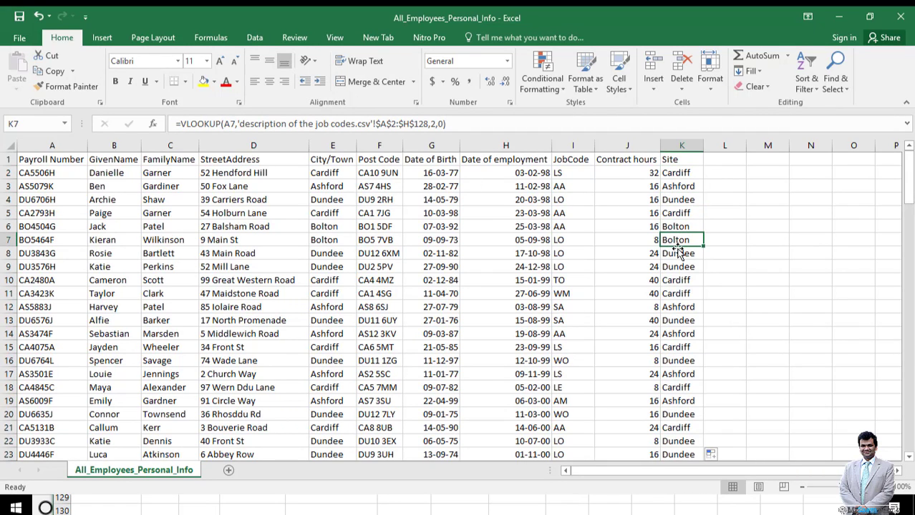
{"action": "left_click", "coordinate": [677, 256]}
{"action": "left_click", "coordinate": [680, 270]}
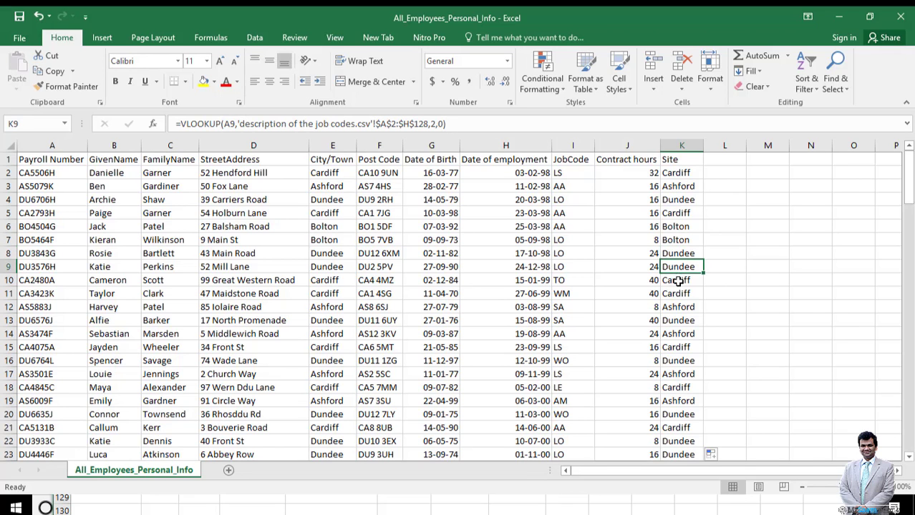
{"action": "left_click", "coordinate": [676, 283]}
{"action": "left_click", "coordinate": [673, 297]}
{"action": "left_click", "coordinate": [671, 311]}
{"action": "left_click", "coordinate": [675, 324]}
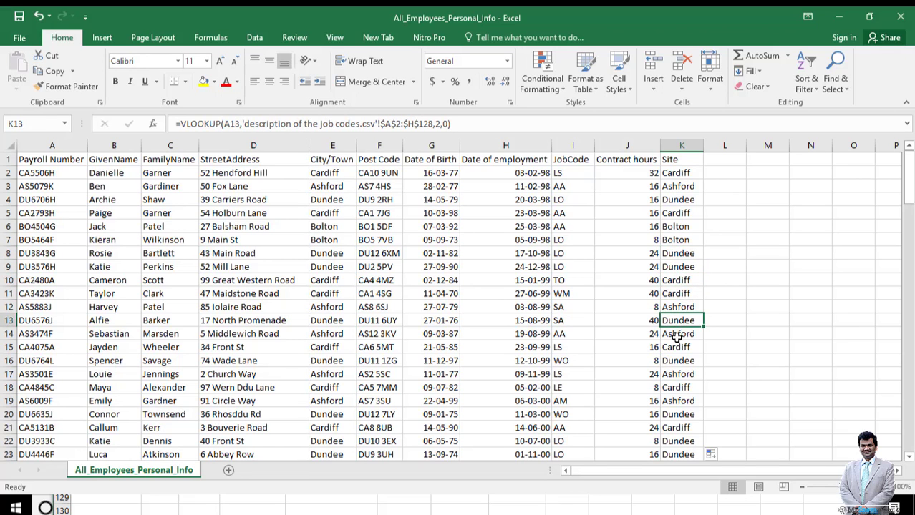
{"action": "left_click", "coordinate": [676, 337]}
{"action": "scroll", "coordinate": [674, 350], "scroll_direction": "down", "scroll_amount": 4}
{"action": "scroll", "coordinate": [674, 351], "scroll_direction": "down", "scroll_amount": 6}
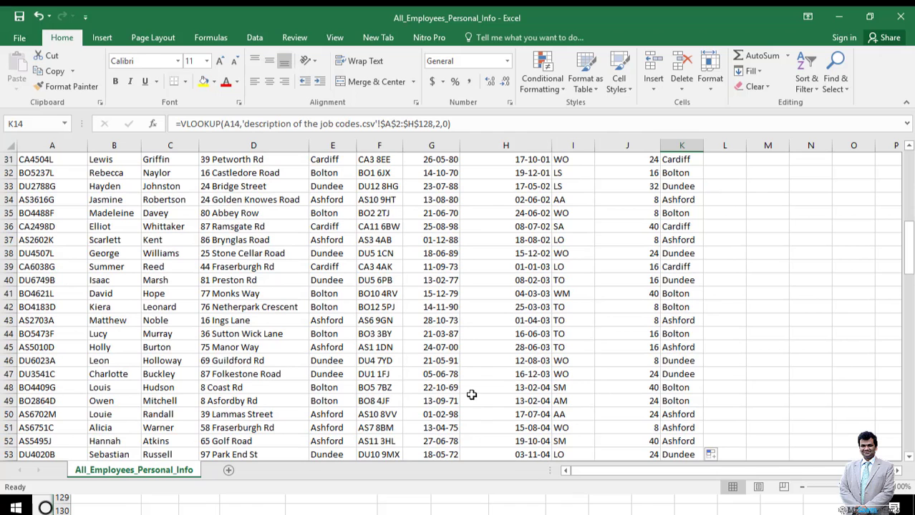
{"action": "left_click", "coordinate": [672, 389]}
{"action": "left_click", "coordinate": [680, 401]}
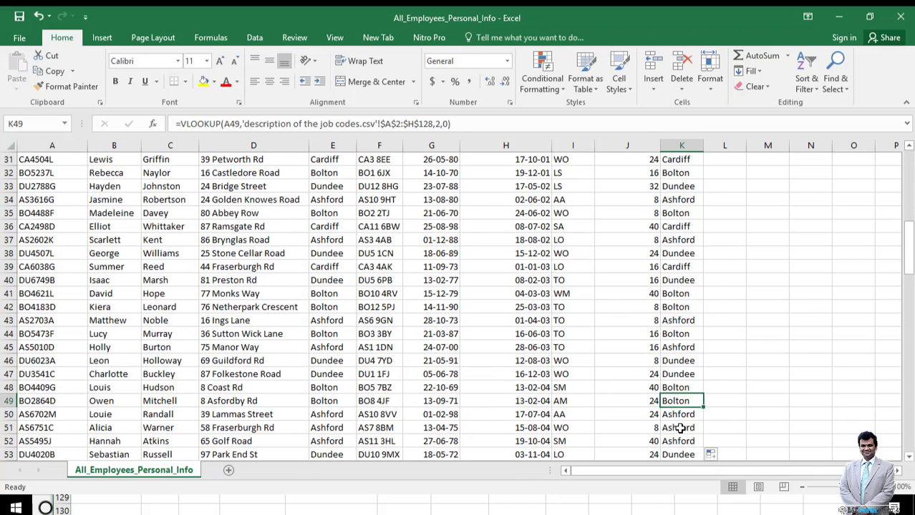
- Check further site lookup results and their formulas down column K, continuing to about row 78
{"action": "left_click", "coordinate": [684, 428]}
{"action": "scroll", "coordinate": [683, 432], "scroll_direction": "down", "scroll_amount": 4}
{"action": "left_click", "coordinate": [679, 347]}
{"action": "left_click", "coordinate": [680, 428]}
{"action": "left_click", "coordinate": [679, 401]}
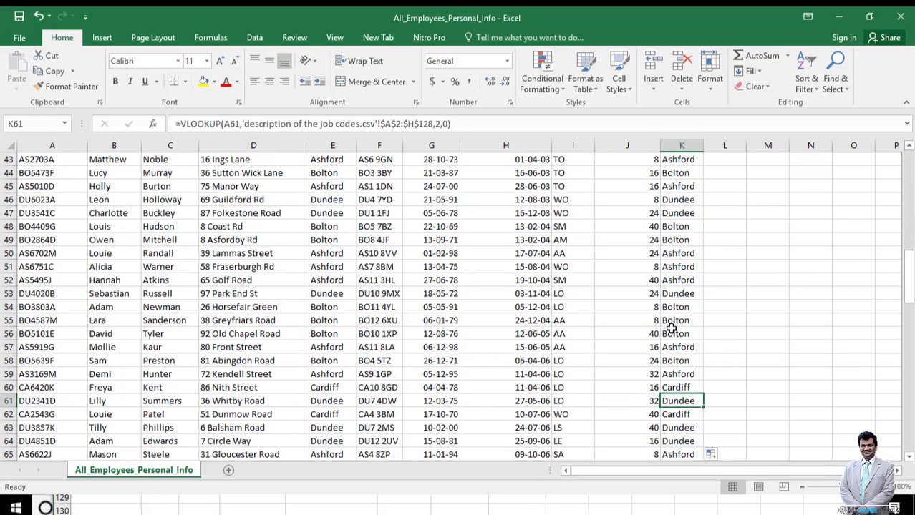
{"action": "left_click", "coordinate": [376, 387]}
{"action": "left_click", "coordinate": [375, 401]}
{"action": "left_click", "coordinate": [676, 440]}
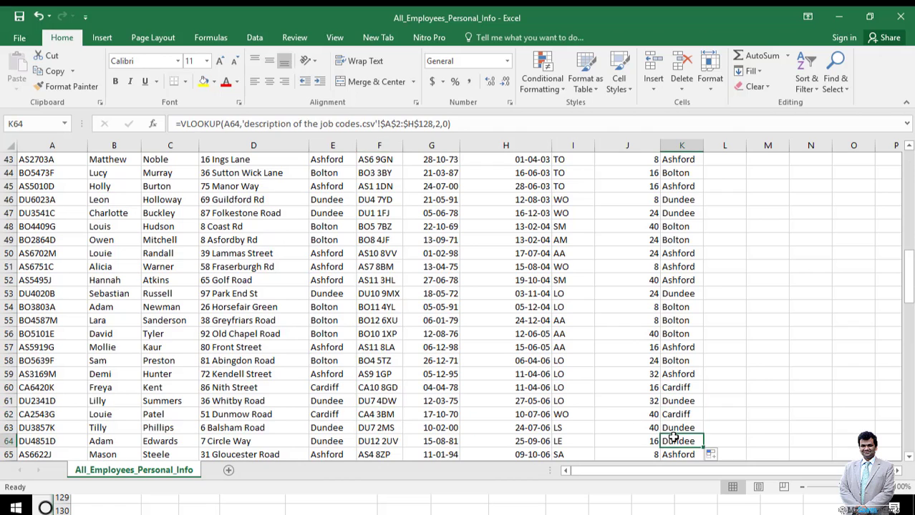
{"action": "scroll", "coordinate": [682, 443], "scroll_direction": "down", "scroll_amount": 2}
{"action": "left_click", "coordinate": [682, 441]}
{"action": "scroll", "coordinate": [682, 441], "scroll_direction": "down", "scroll_amount": 3}
{"action": "left_click", "coordinate": [675, 414]}
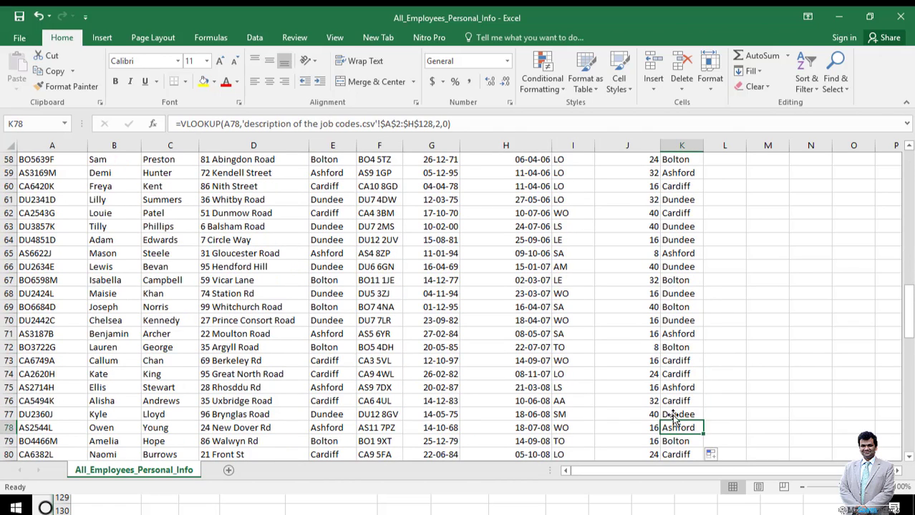
{"action": "left_click", "coordinate": [669, 387]}
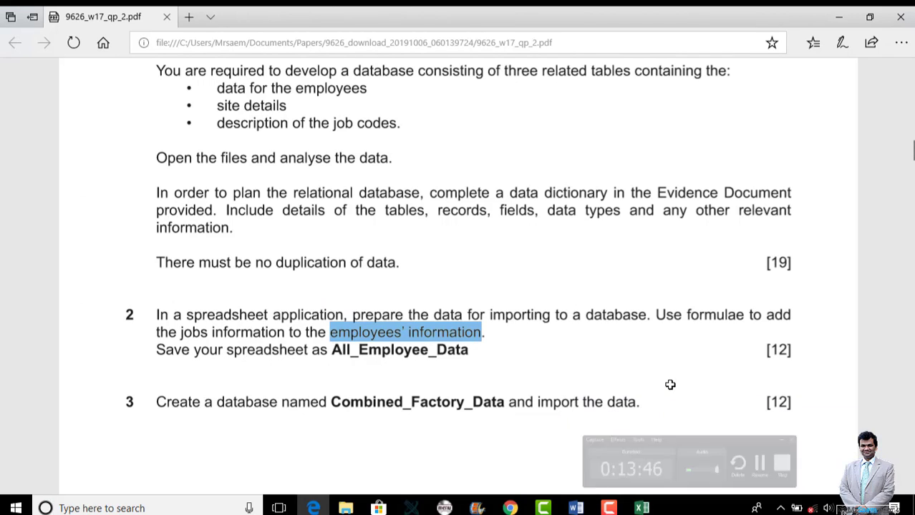
- Bring up the "description of the job codes" workbook to view its source records, and minimise it
{"action": "left_click", "coordinate": [659, 470]}
{"action": "left_click", "coordinate": [644, 507]}
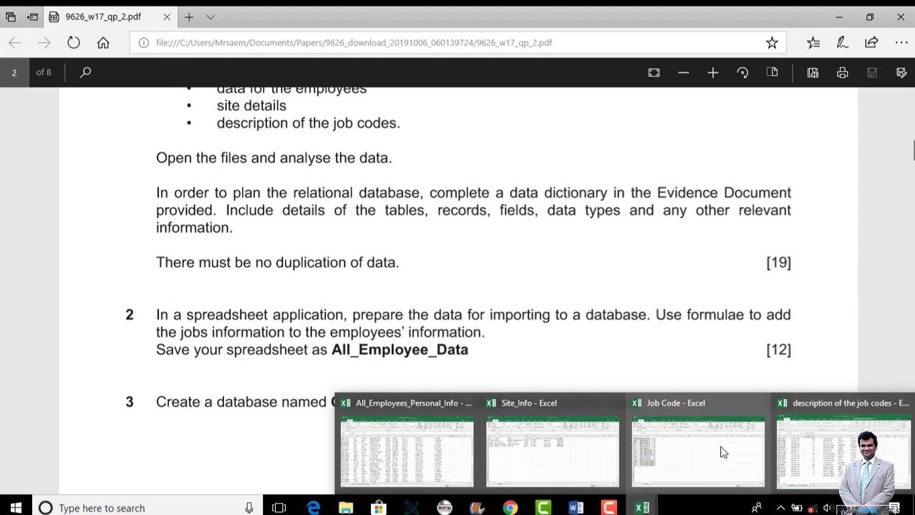
{"action": "left_click", "coordinate": [805, 450]}
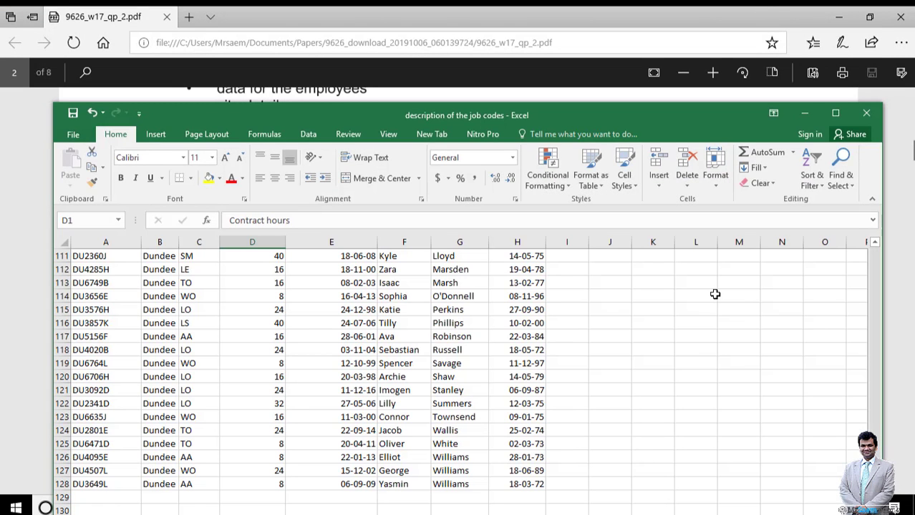
{"action": "left_click", "coordinate": [802, 112]}
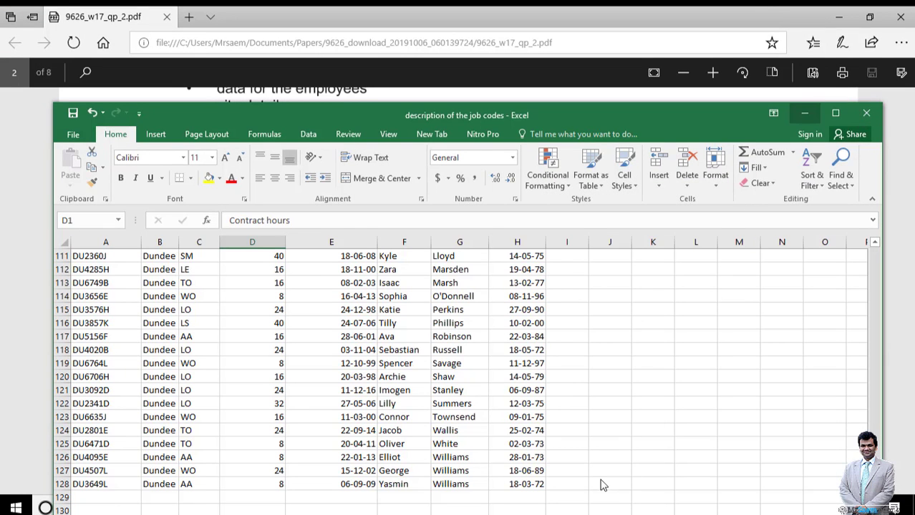
- Return to All_Employees_Personal_Info and undo the site lookup in column K, leaving Contract hours as the last column
{"action": "mouse_move", "coordinate": [642, 508]}
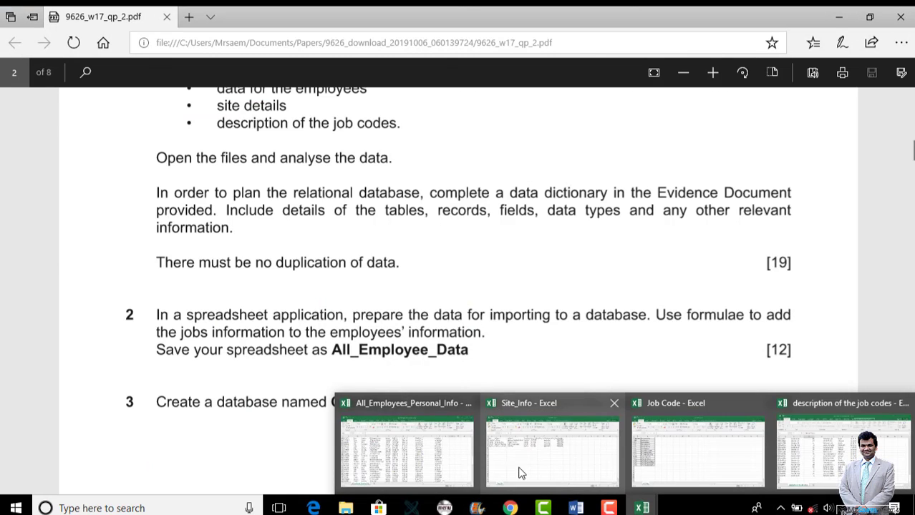
{"action": "left_click", "coordinate": [435, 453]}
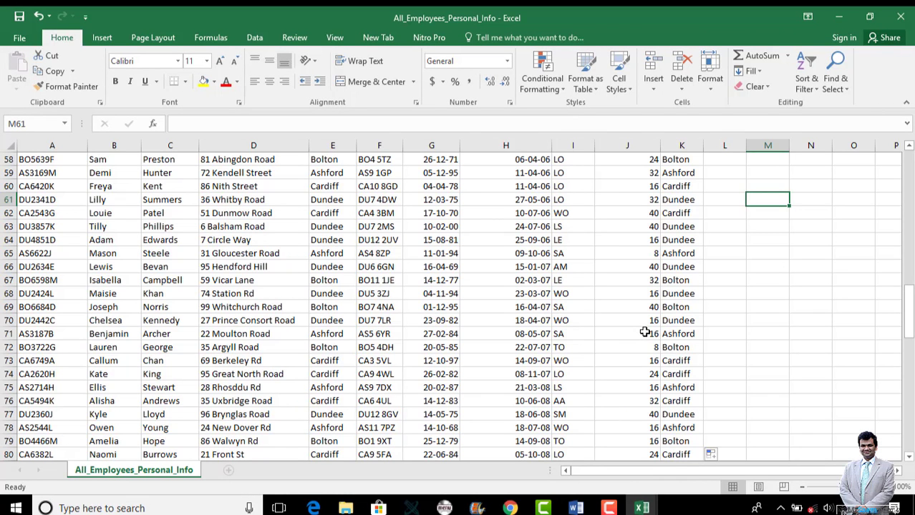
{"action": "key", "text": "ctrl+z"}
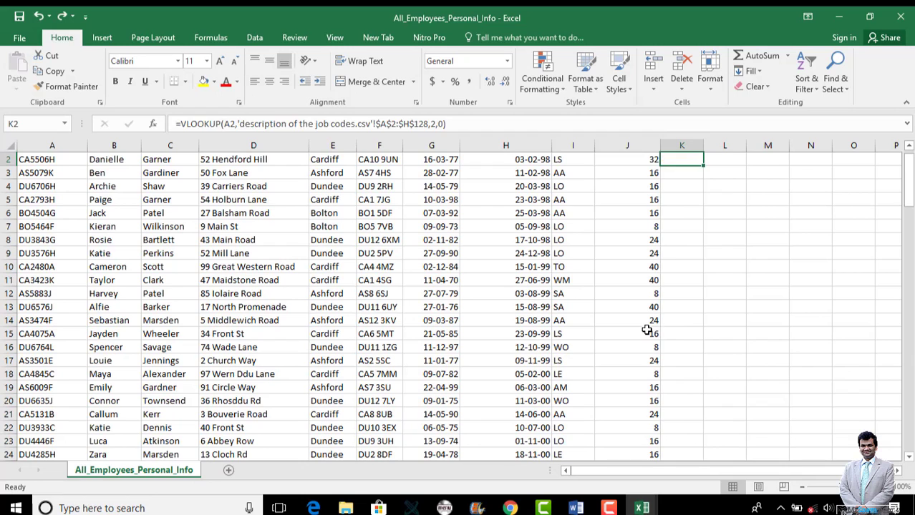
{"action": "key", "text": "Up"}
{"action": "left_click", "coordinate": [527, 285]}
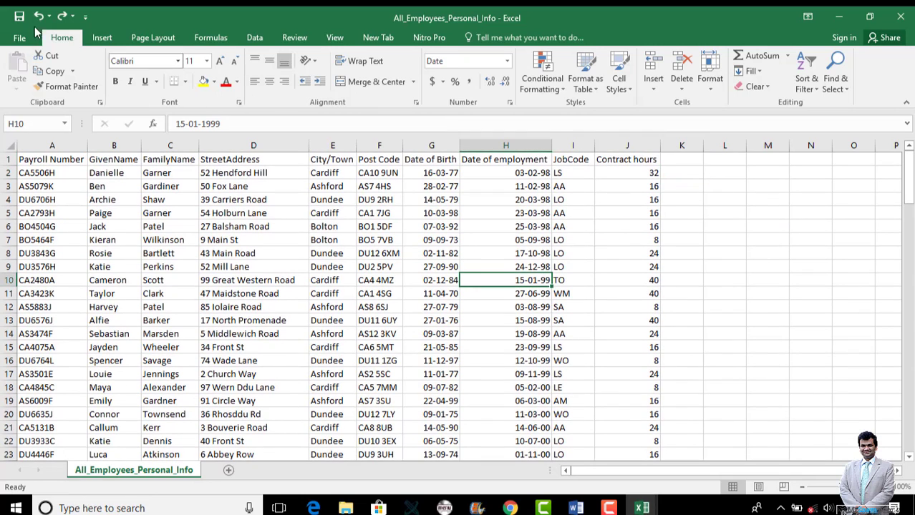
- Save All_Employees_Personal_Info in CSV (Comma delimited) format and close it
{"action": "key", "text": "ctrl+s"}
{"action": "left_click", "coordinate": [426, 303]}
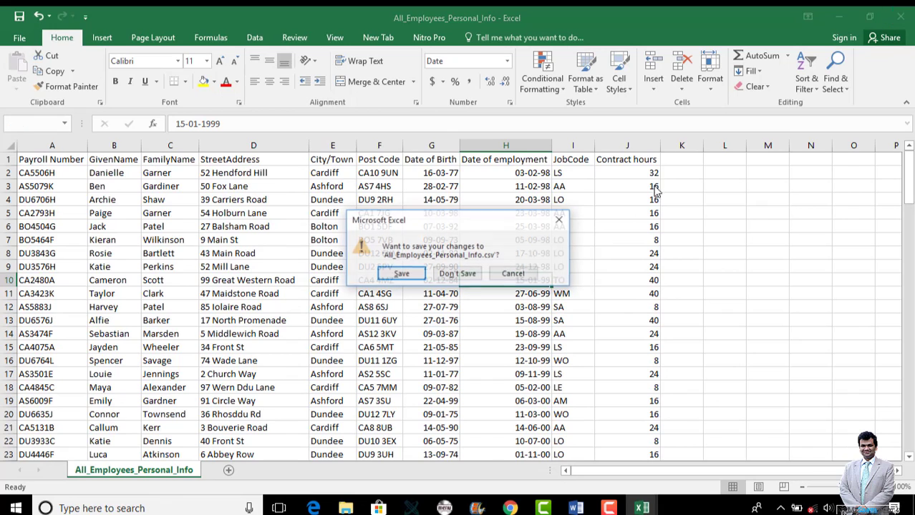
{"action": "left_click", "coordinate": [423, 275]}
{"action": "left_click", "coordinate": [423, 300]}
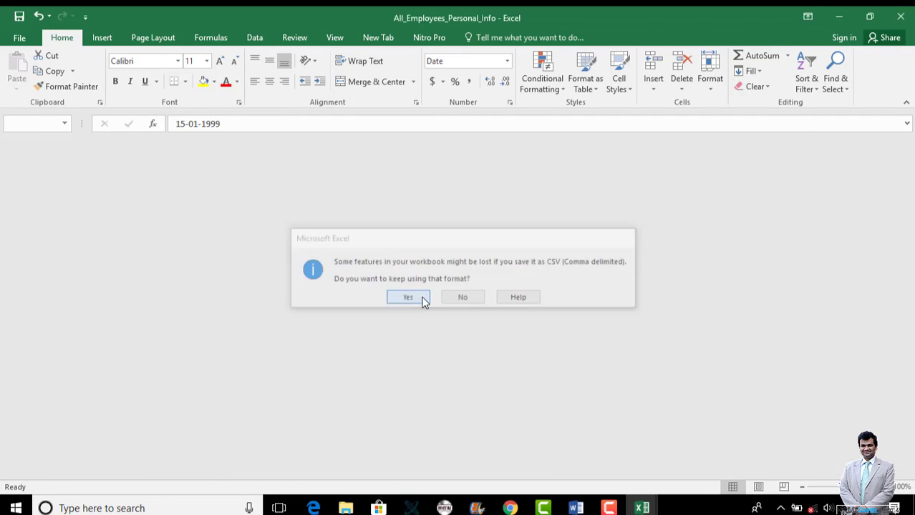
- Close the Job Code and Site_Info workbooks, saving both and keeping the CSV format
{"action": "left_click", "coordinate": [901, 16]}
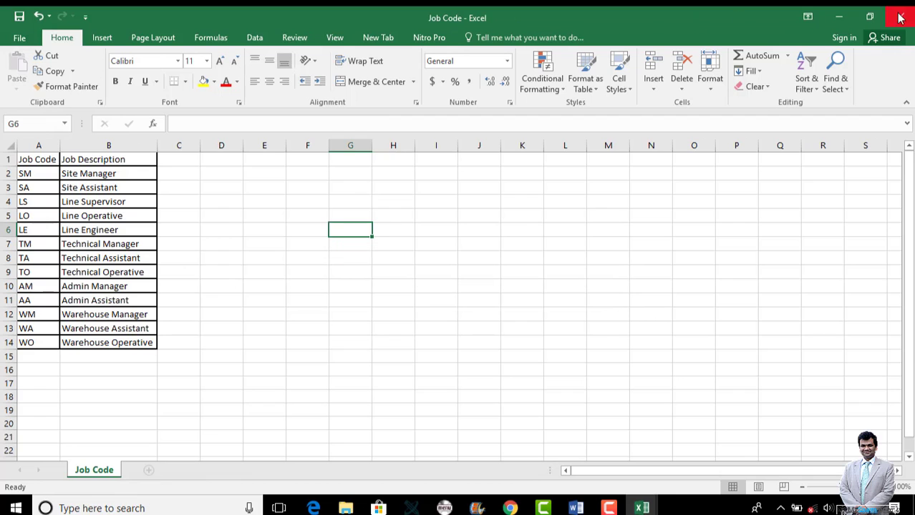
{"action": "left_click", "coordinate": [403, 282]}
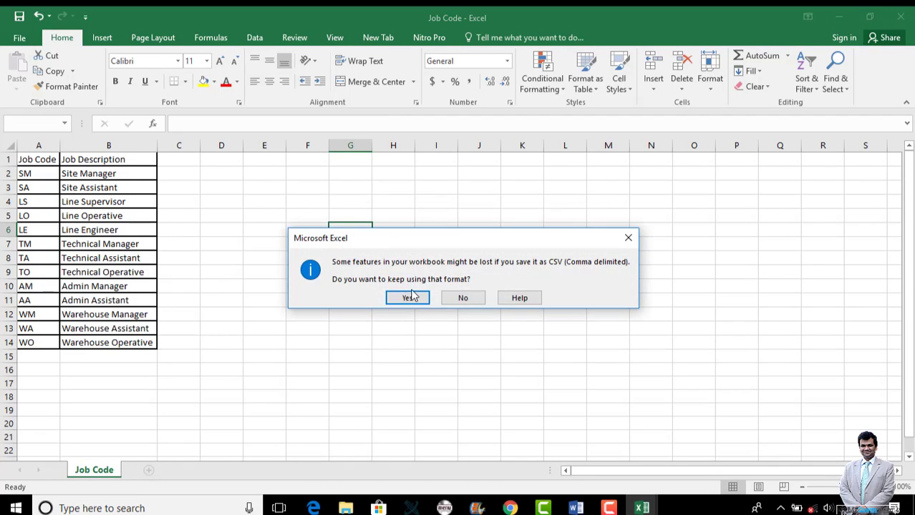
{"action": "left_click", "coordinate": [409, 297]}
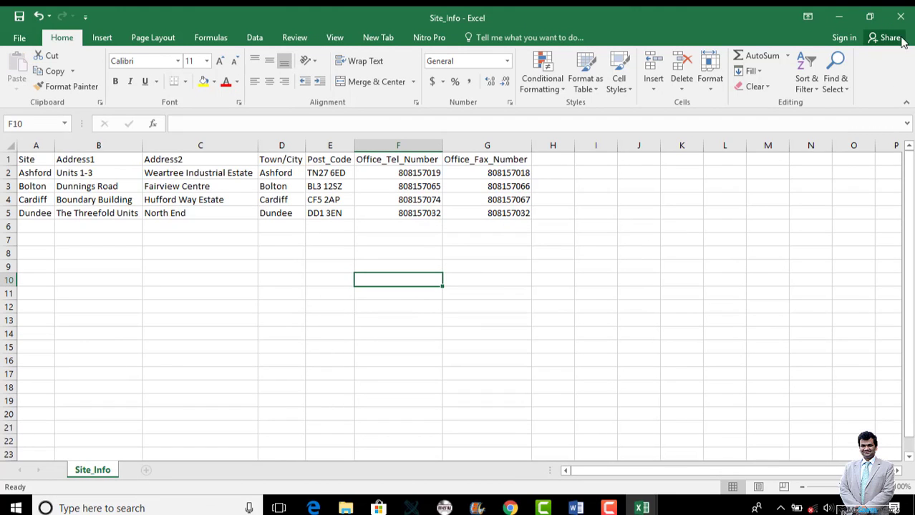
{"action": "left_click", "coordinate": [900, 16]}
{"action": "left_click", "coordinate": [420, 284]}
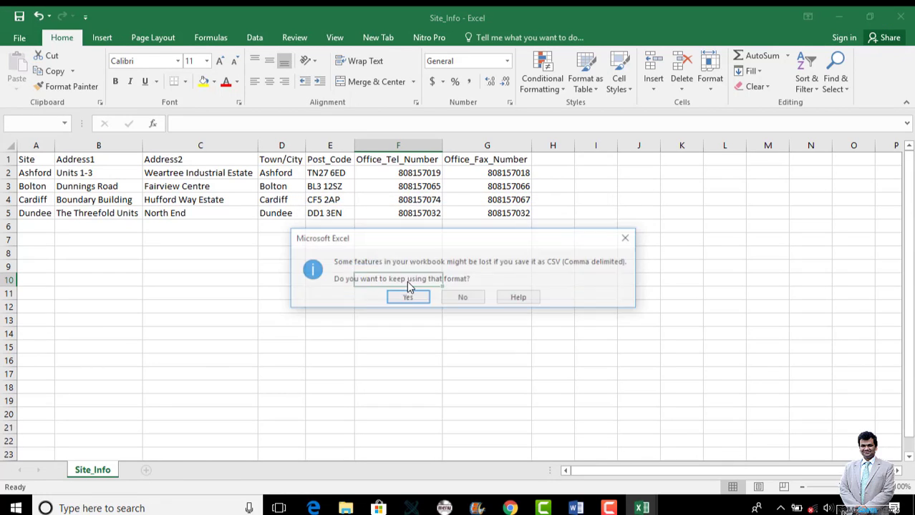
{"action": "left_click", "coordinate": [409, 298]}
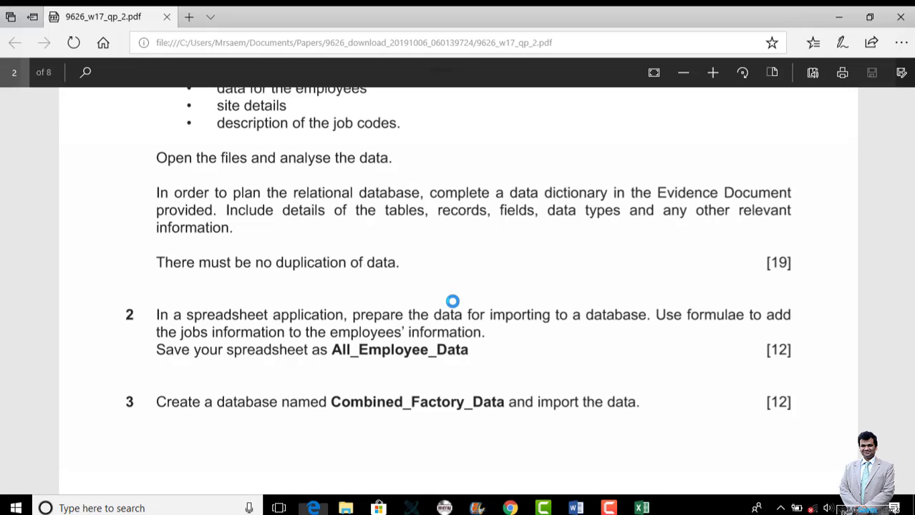
- Switch to Access, create a blank desktop database and close its empty default table
{"action": "left_click", "coordinate": [66, 510]}
{"action": "type", "text": "acc"}
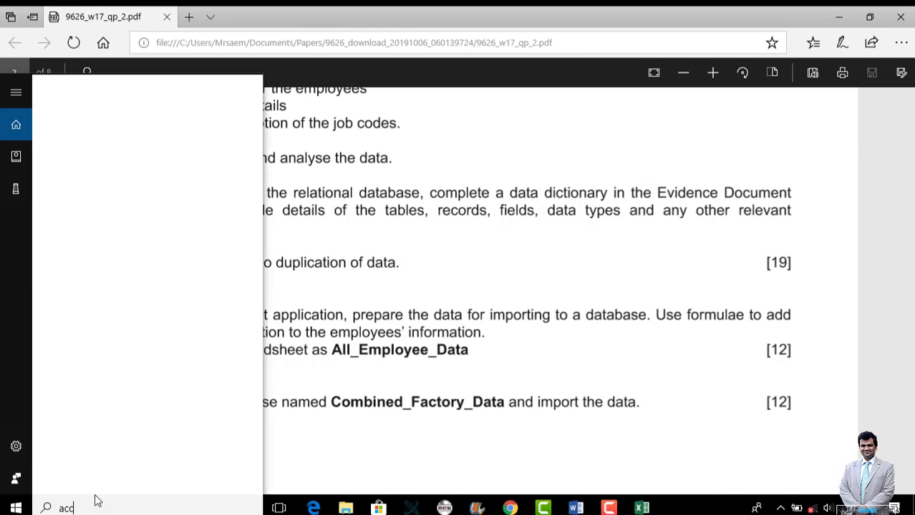
{"action": "type", "text": "e"}
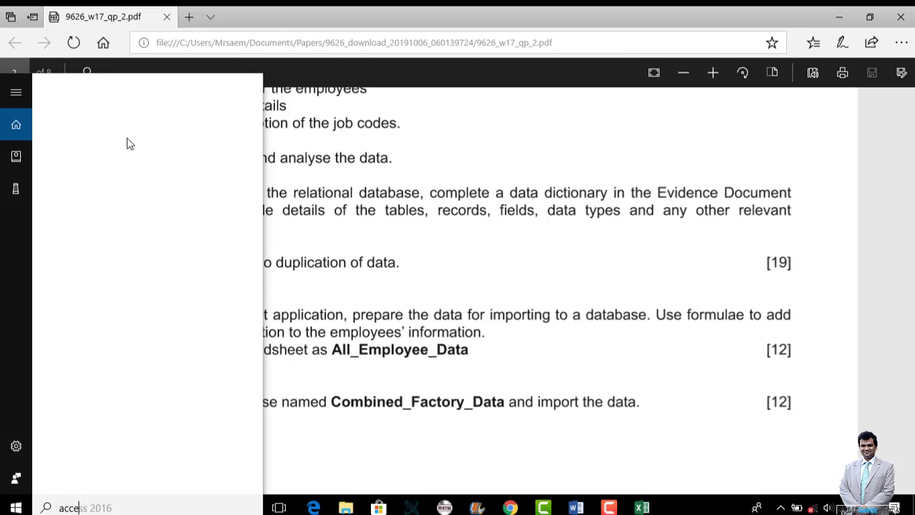
{"action": "left_click", "coordinate": [123, 150]}
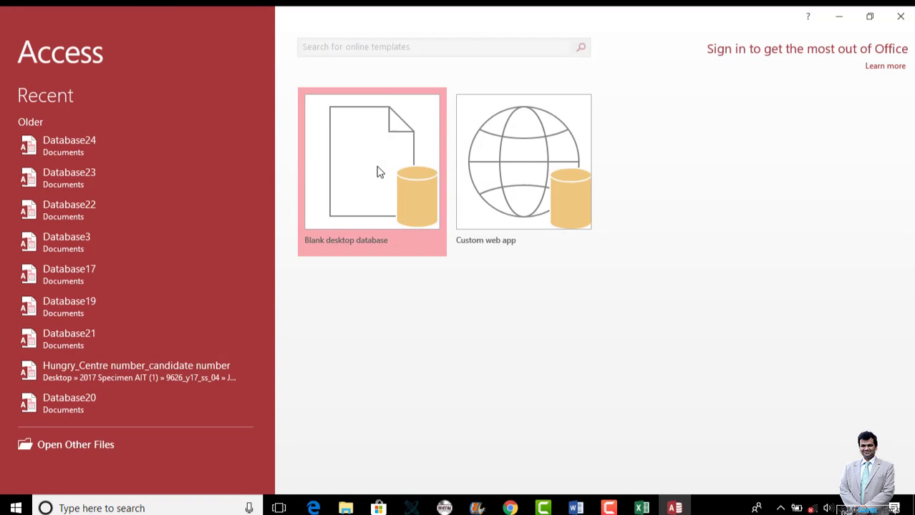
{"action": "left_click", "coordinate": [376, 172]}
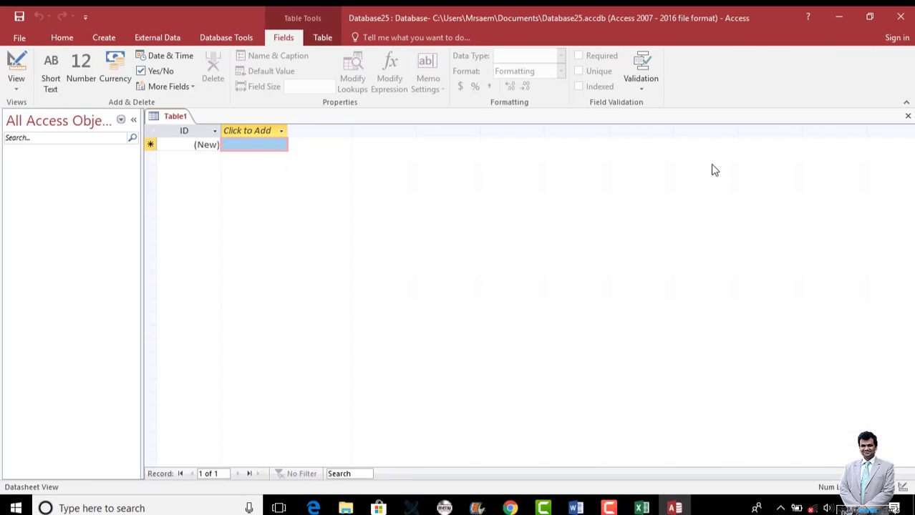
{"action": "left_click", "coordinate": [906, 116]}
- Start a text file import and copy the path of the Task 1 folder inside 11_9626_02_Confidential Source Files 2017 from File Explorer
{"action": "left_click", "coordinate": [166, 37]}
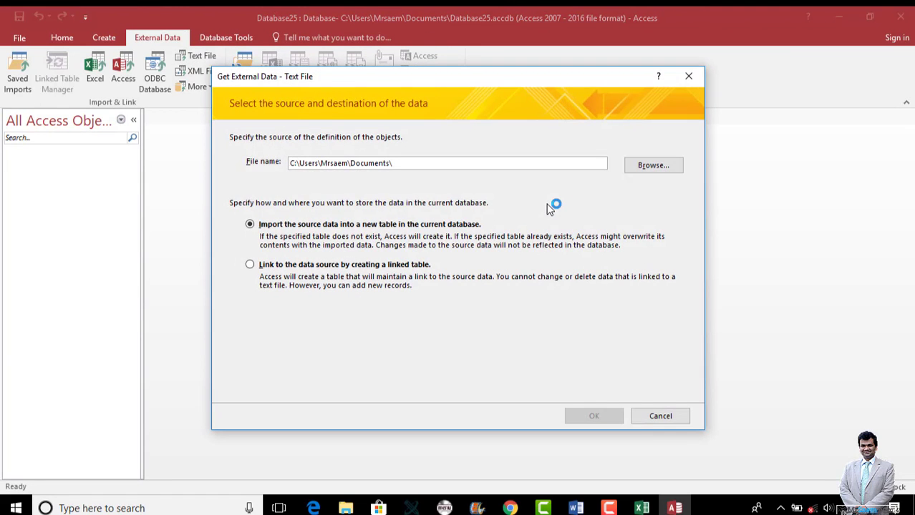
{"action": "left_click", "coordinate": [345, 509]}
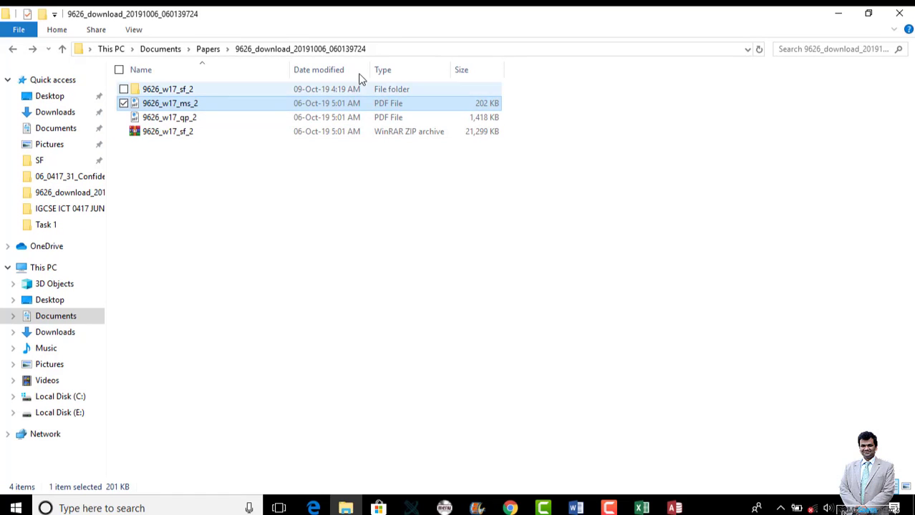
{"action": "left_click", "coordinate": [317, 87]}
{"action": "double_click", "coordinate": [319, 90]}
{"action": "double_click", "coordinate": [319, 90]}
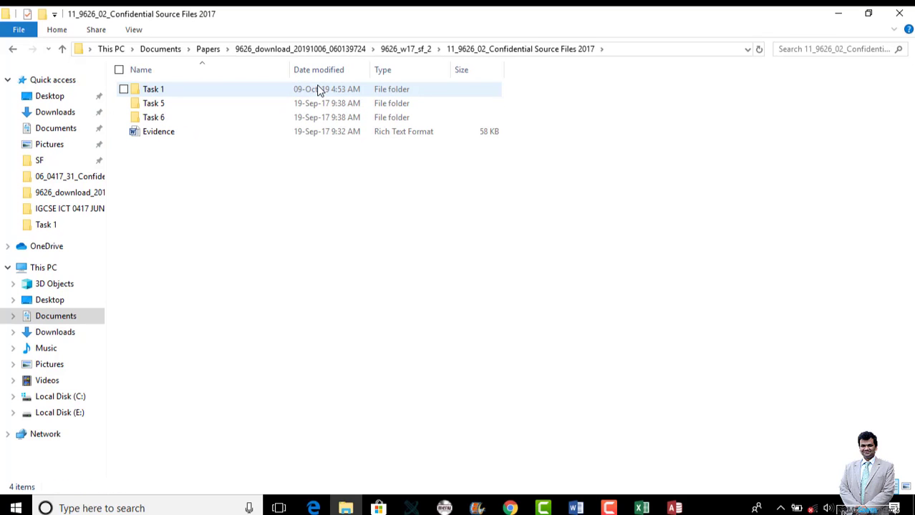
{"action": "left_click", "coordinate": [320, 90]}
{"action": "double_click", "coordinate": [320, 90]}
{"action": "left_click", "coordinate": [632, 50]}
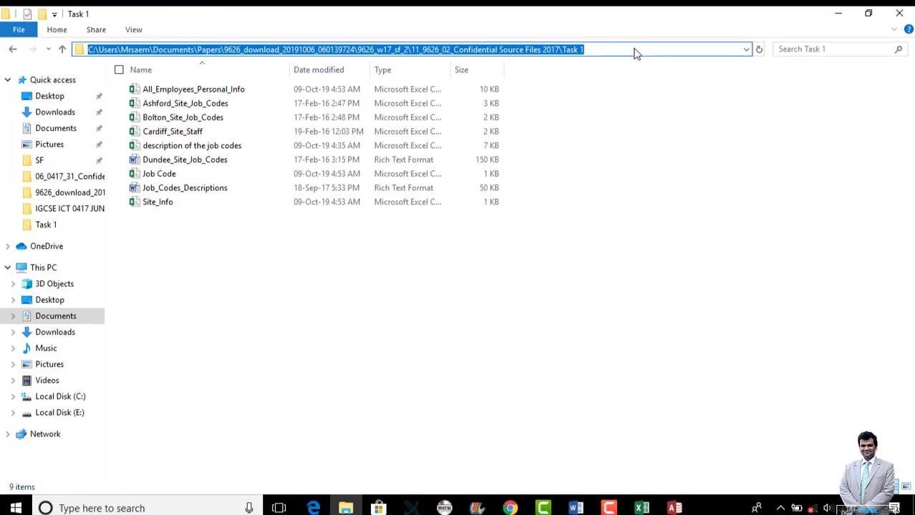
{"action": "right_click", "coordinate": [633, 51]}
{"action": "left_click", "coordinate": [585, 93]}
- Locate the source through the copied Task 1 path and choose All_Employees_Personal_Info for import into a new table
{"action": "left_click", "coordinate": [675, 508]}
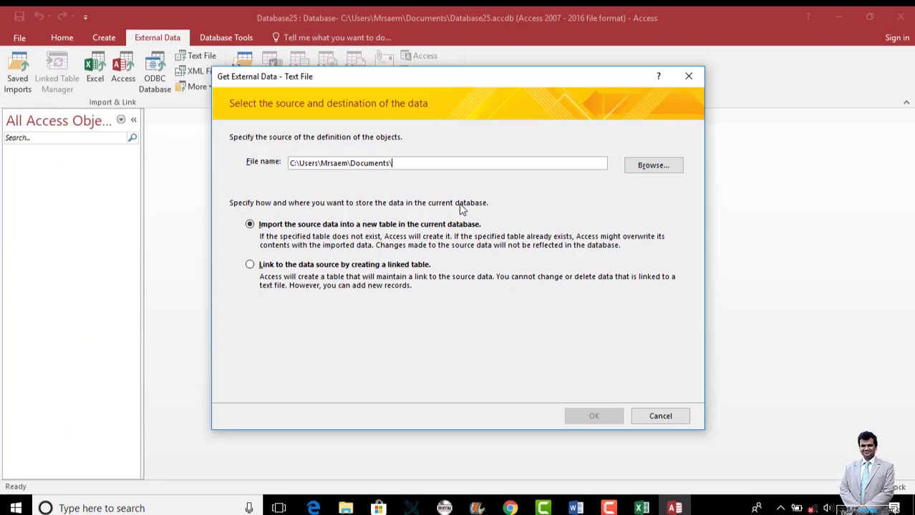
{"action": "left_click_drag", "start_coordinate": [442, 161], "coordinate": [180, 150]}
{"action": "key", "text": "ctrl+v"}
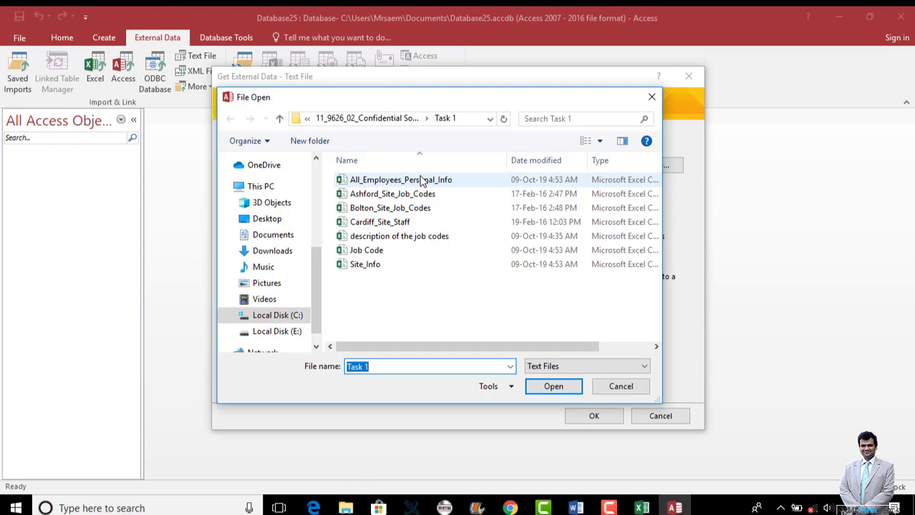
{"action": "left_click", "coordinate": [424, 180]}
{"action": "left_click", "coordinate": [553, 386]}
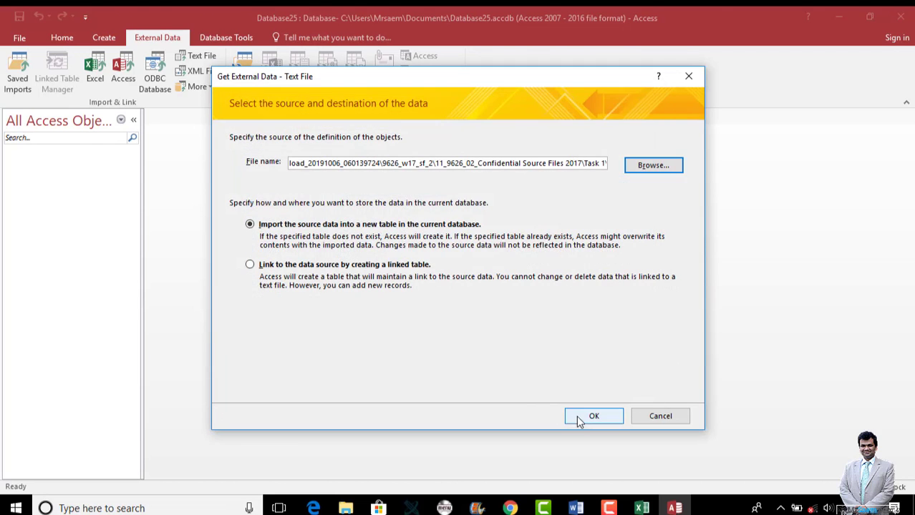
{"action": "left_click", "coordinate": [593, 416]}
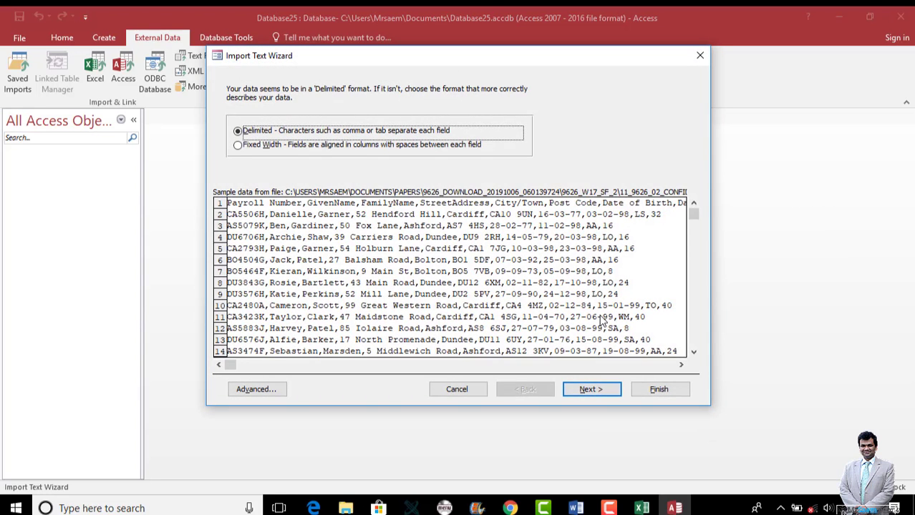
- Keep the import comma-delimited and set the first row as field names, continuing to the field options
{"action": "left_click", "coordinate": [591, 389]}
{"action": "left_click", "coordinate": [289, 156]}
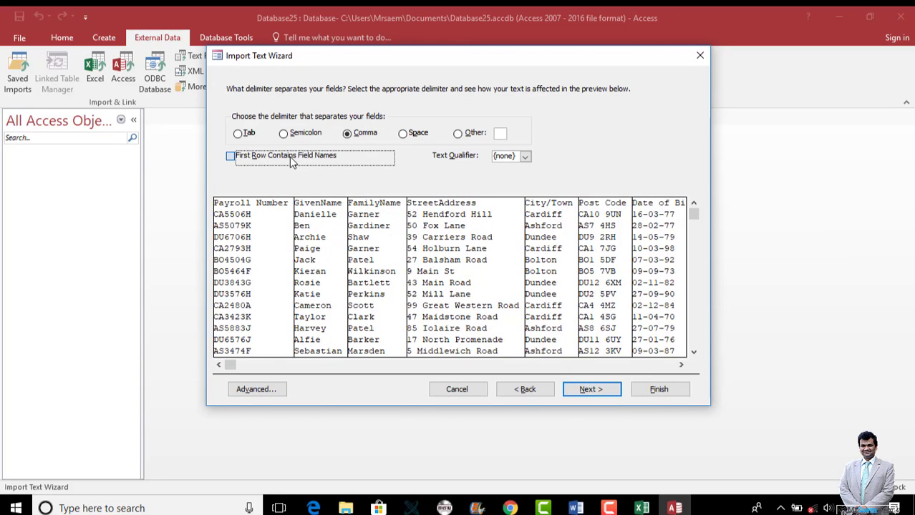
{"action": "left_click_drag", "start_coordinate": [230, 365], "coordinate": [498, 365]}
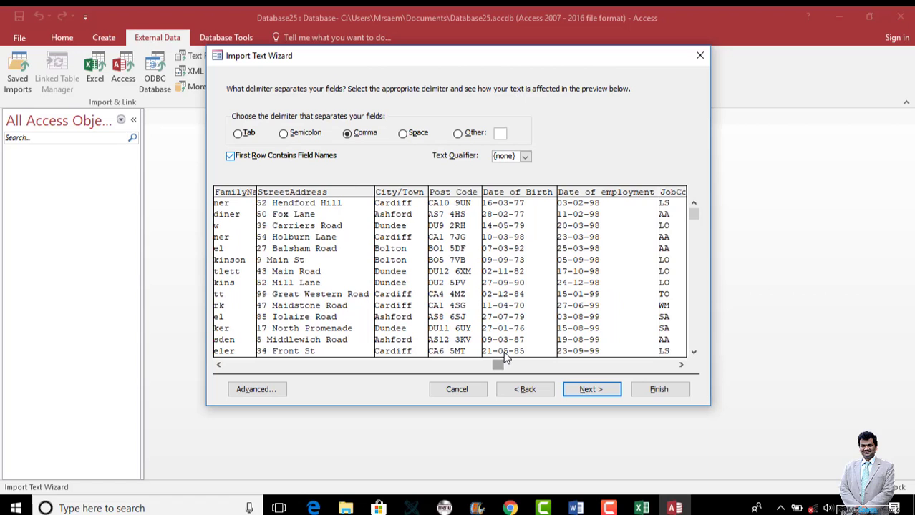
{"action": "left_click", "coordinate": [591, 389]}
- Set Payroll Number as the primary key and finish importing the All_Employees_Personal_Info table without saving the import steps
{"action": "left_click", "coordinate": [257, 389]}
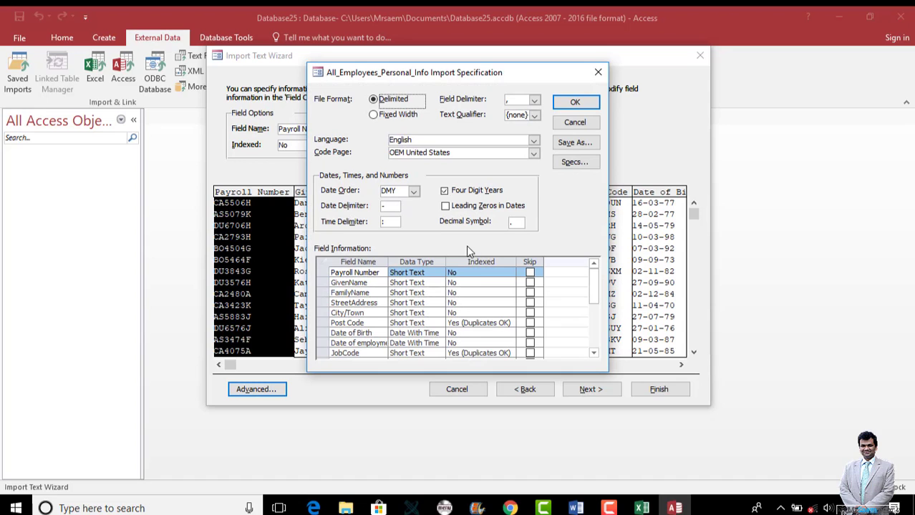
{"action": "left_click", "coordinate": [574, 122]}
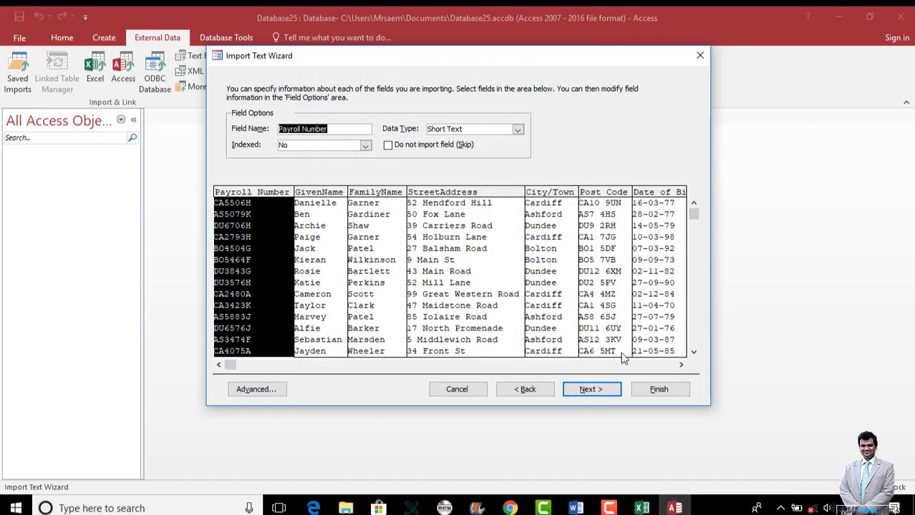
{"action": "left_click", "coordinate": [681, 365]}
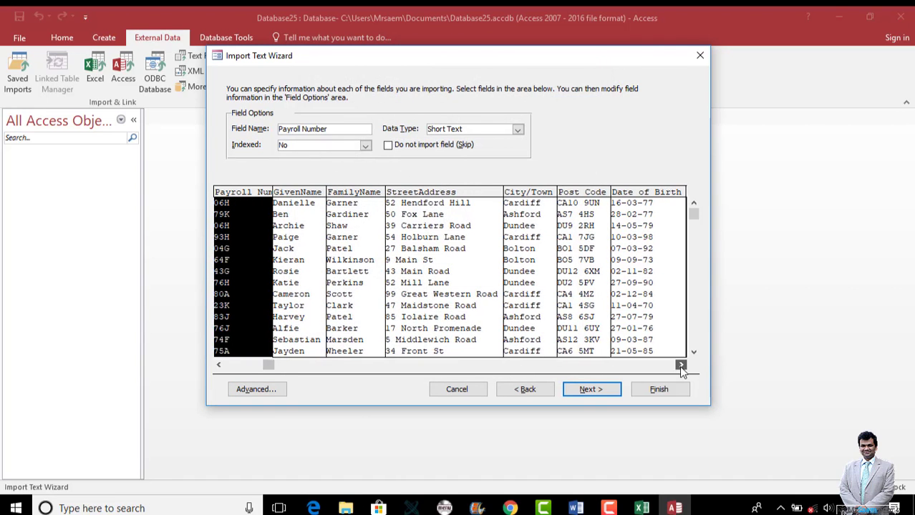
{"action": "left_click_drag", "start_coordinate": [680, 365], "coordinate": [679, 366]}
{"action": "left_click", "coordinate": [601, 392]}
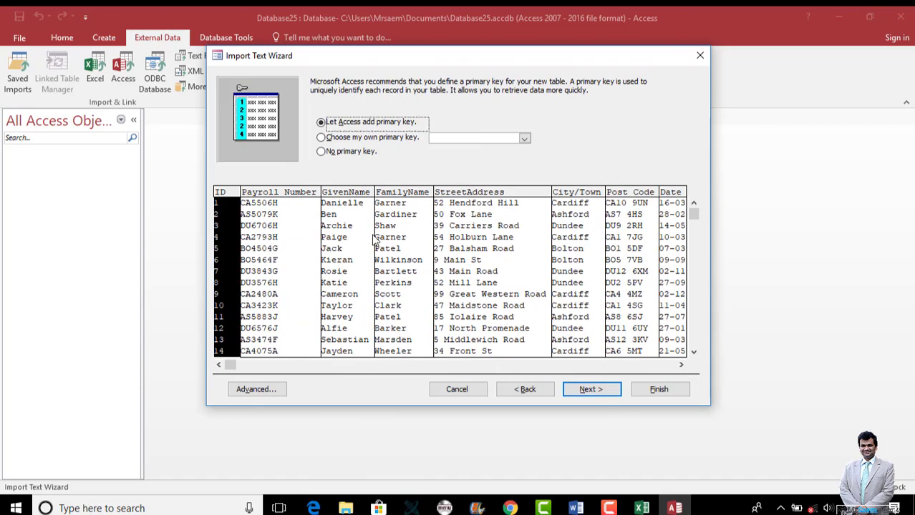
{"action": "left_click", "coordinate": [352, 139]}
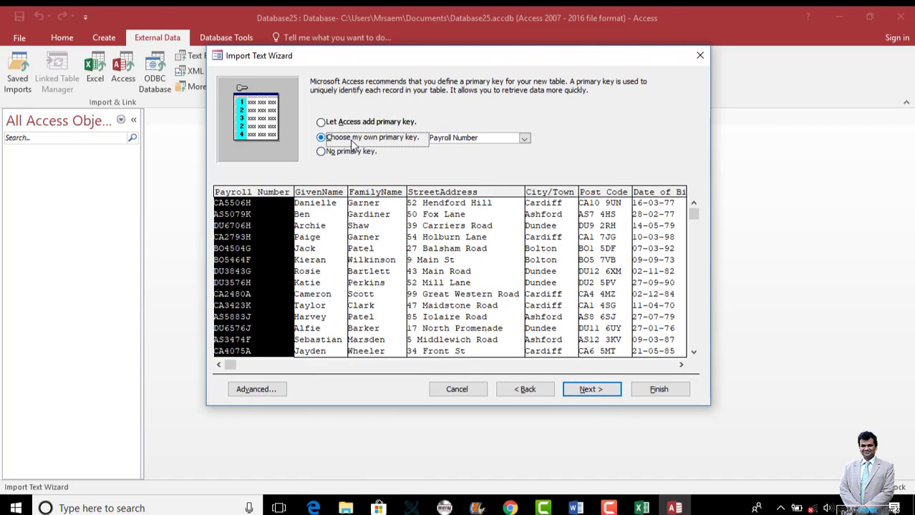
{"action": "left_click", "coordinate": [592, 390]}
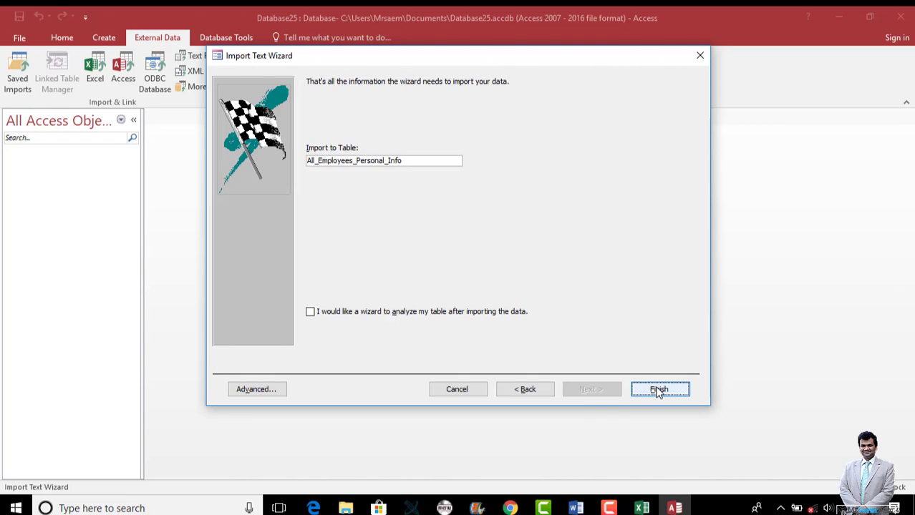
{"action": "left_click", "coordinate": [658, 390]}
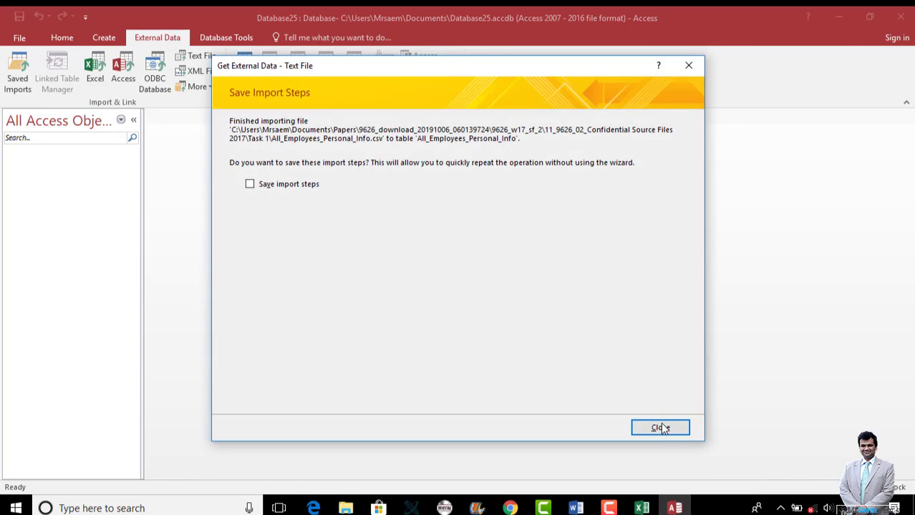
{"action": "left_click", "coordinate": [660, 427]}
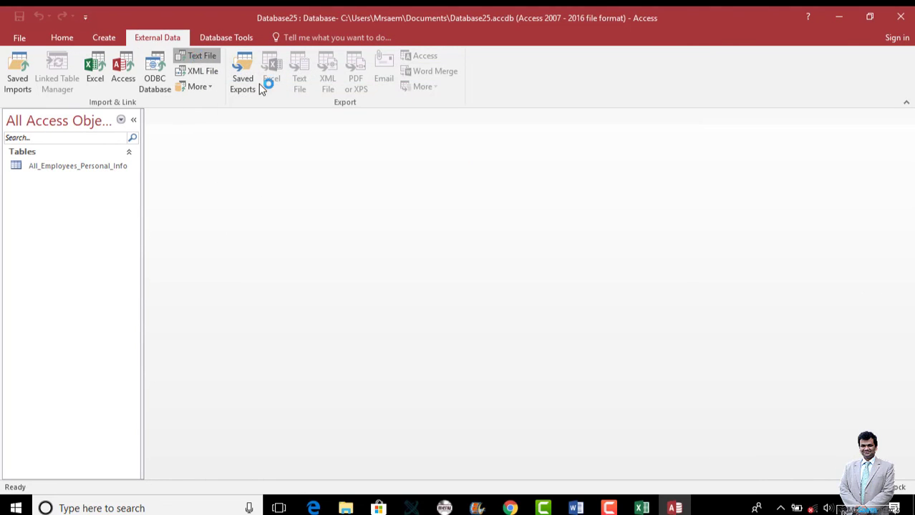
- Start another text file import and choose Site_Info as the source for a new table
{"action": "left_click", "coordinate": [197, 56]}
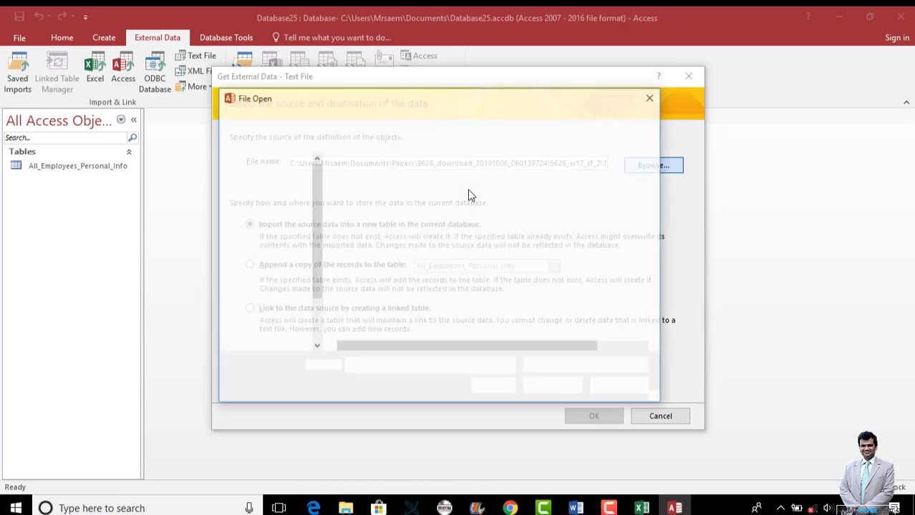
{"action": "left_click", "coordinate": [393, 268]}
{"action": "left_click", "coordinate": [569, 385]}
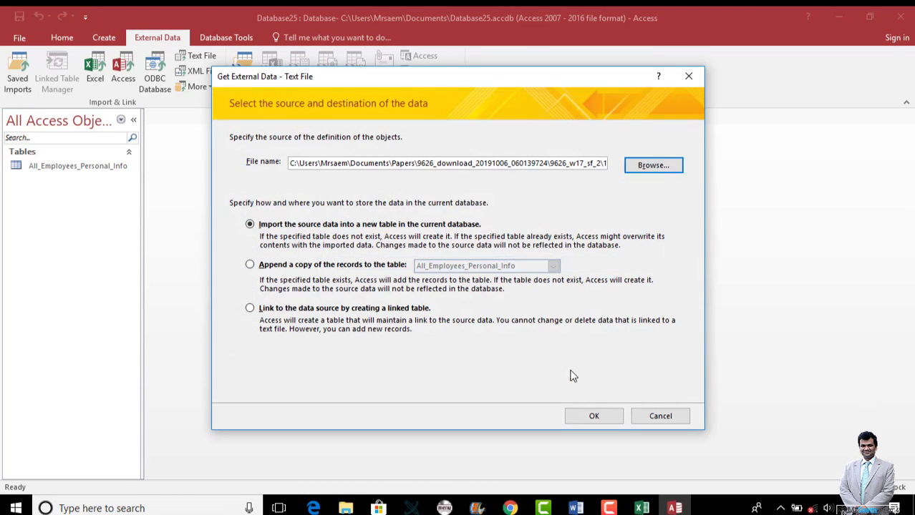
{"action": "left_click", "coordinate": [594, 418]}
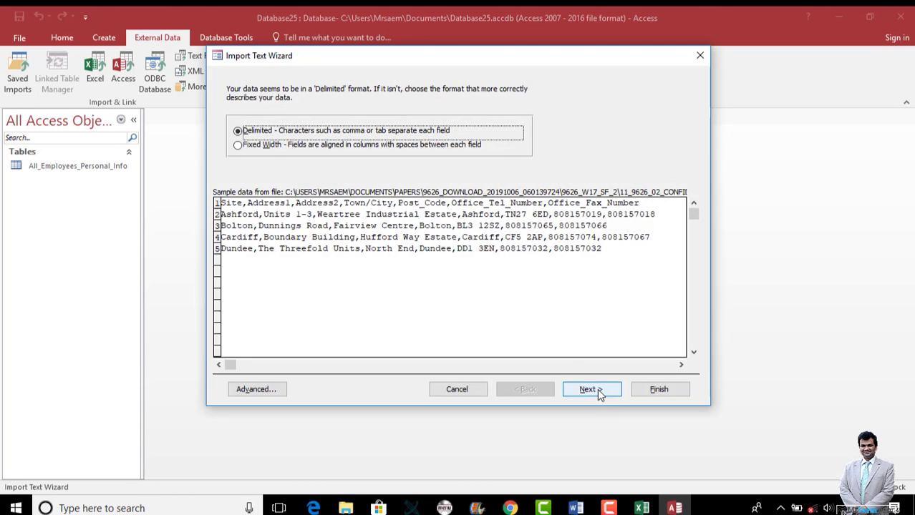
- Keep the Site_Info import comma-delimited, set the first row as field names and check the remaining columns in the preview
{"action": "left_click", "coordinate": [596, 391]}
{"action": "left_click", "coordinate": [277, 157]}
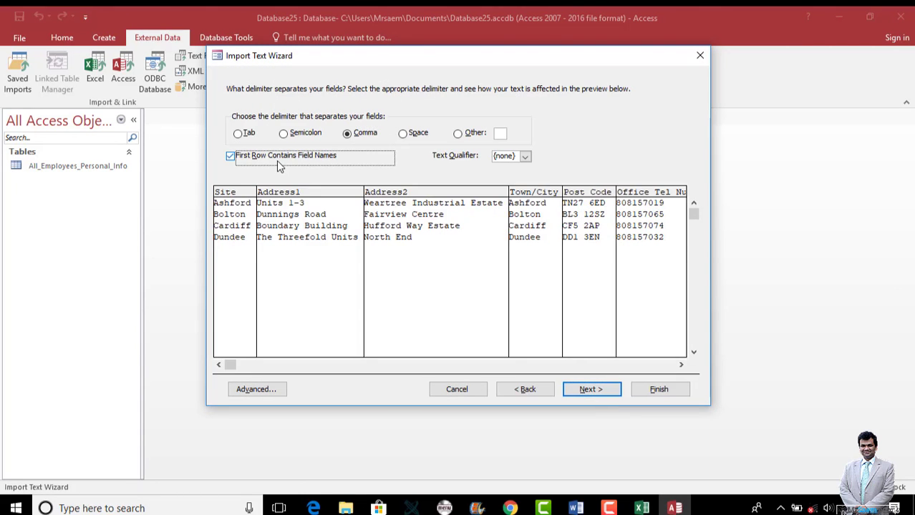
{"action": "left_click", "coordinate": [681, 365]}
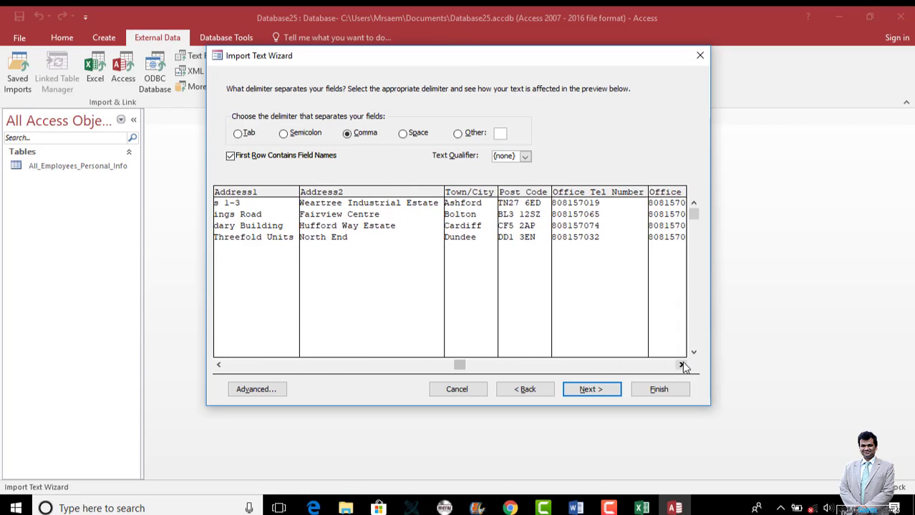
{"action": "left_click", "coordinate": [682, 366]}
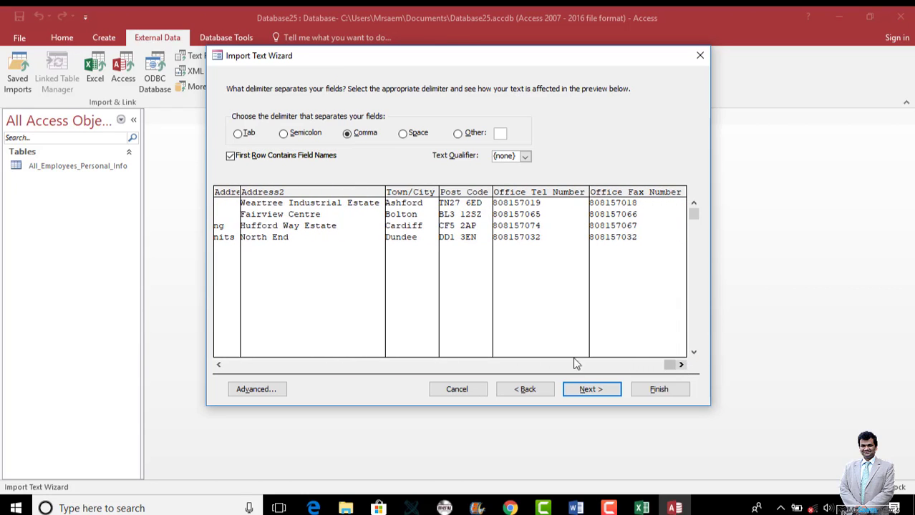
- Set the data types of the Office_Tel_Number and Office_Fax_Number fields to Short Text in the Site_Info import specification
{"action": "left_click", "coordinate": [266, 387]}
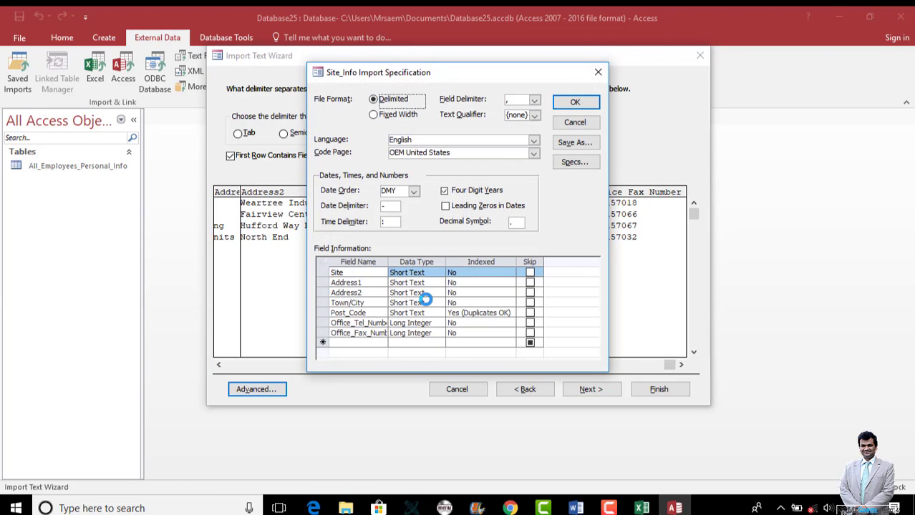
{"action": "left_click", "coordinate": [440, 322]}
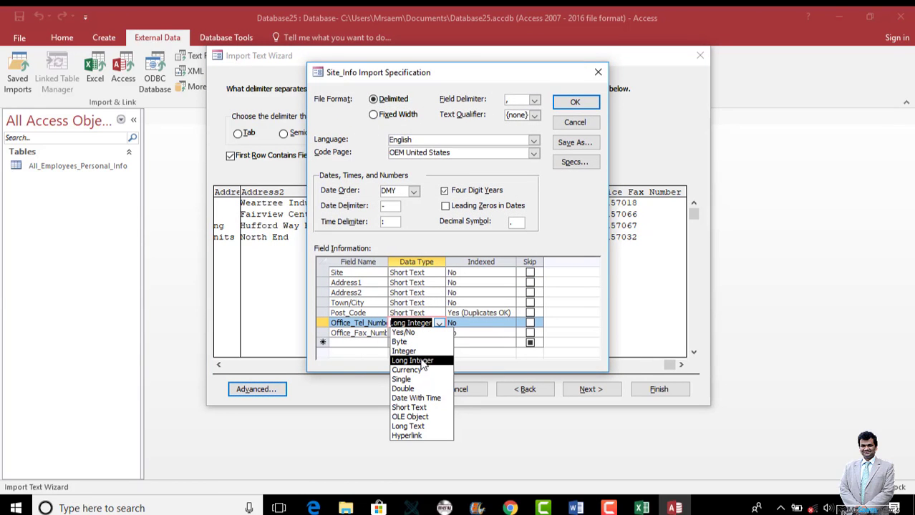
{"action": "left_click", "coordinate": [410, 408]}
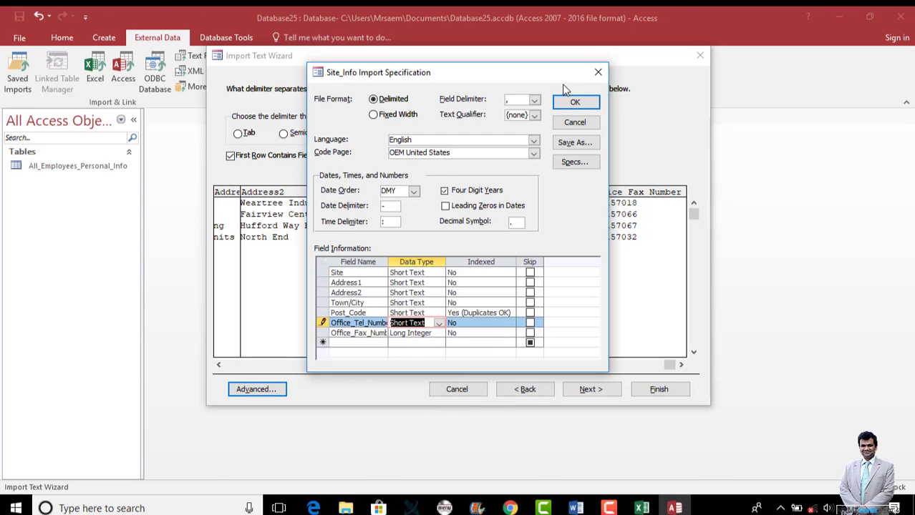
{"action": "left_click", "coordinate": [442, 333]}
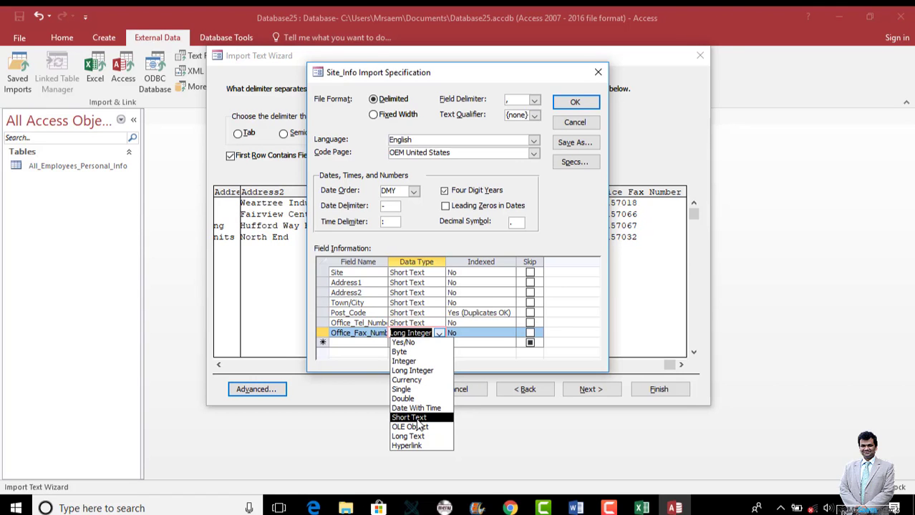
{"action": "left_click", "coordinate": [418, 418]}
{"action": "left_click", "coordinate": [575, 101]}
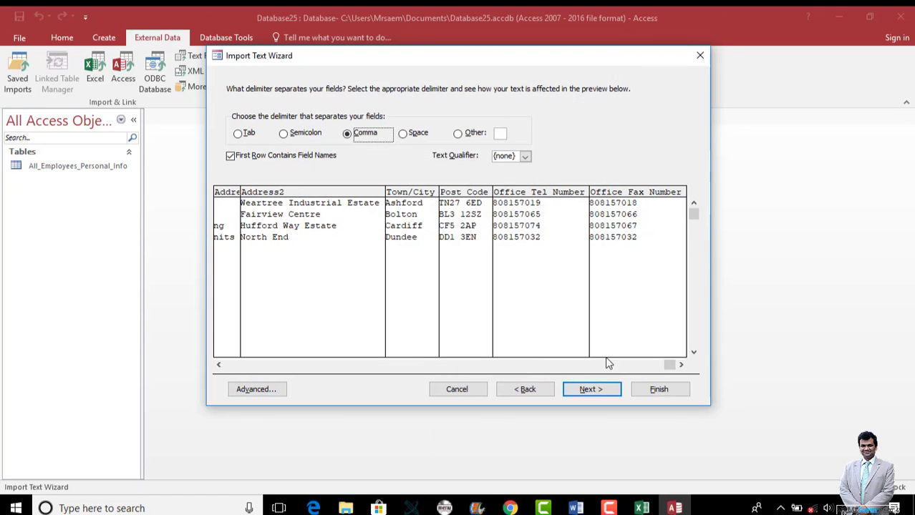
- Set Site as the primary key and finish importing the Site_Info table without saving the import steps
{"action": "left_click", "coordinate": [578, 387]}
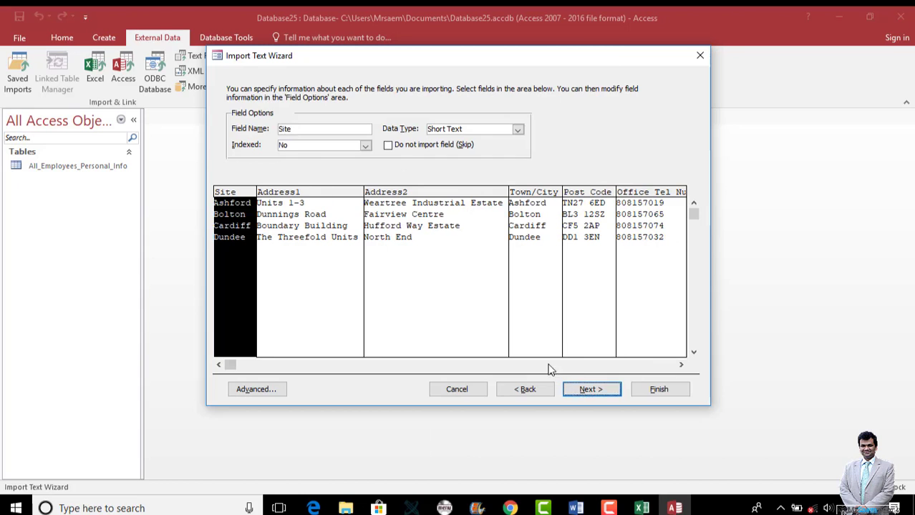
{"action": "left_click", "coordinate": [354, 140]}
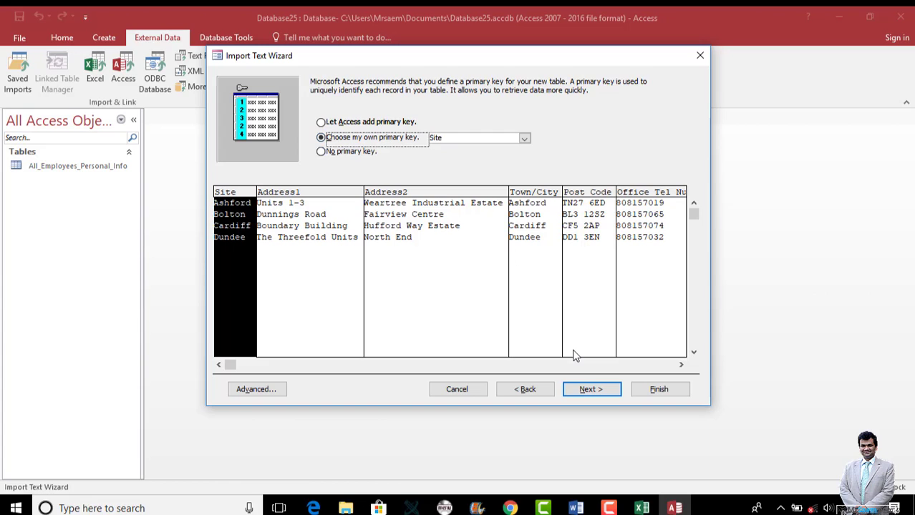
{"action": "left_click", "coordinate": [591, 390]}
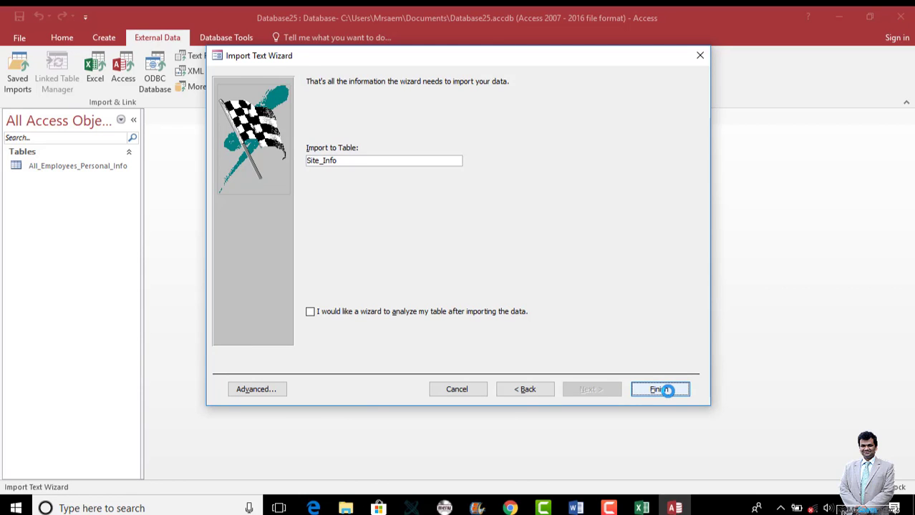
{"action": "left_click", "coordinate": [660, 389]}
{"action": "left_click", "coordinate": [668, 426]}
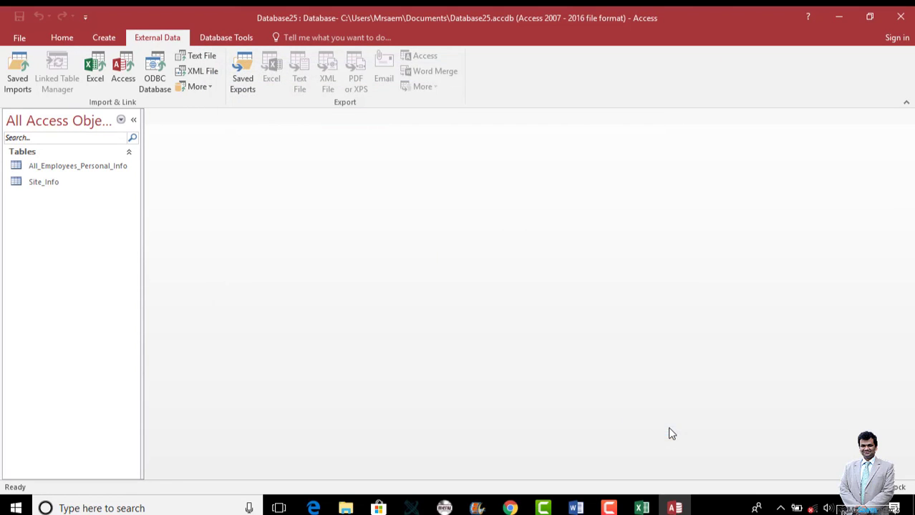
- Start another text file import and choose the Job Code file as the source for a new table
{"action": "left_click", "coordinate": [197, 56]}
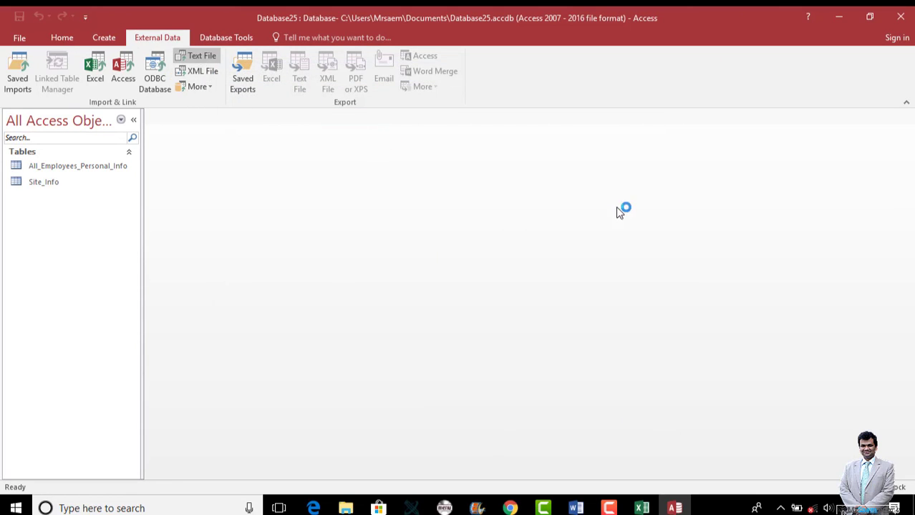
{"action": "left_click", "coordinate": [662, 166]}
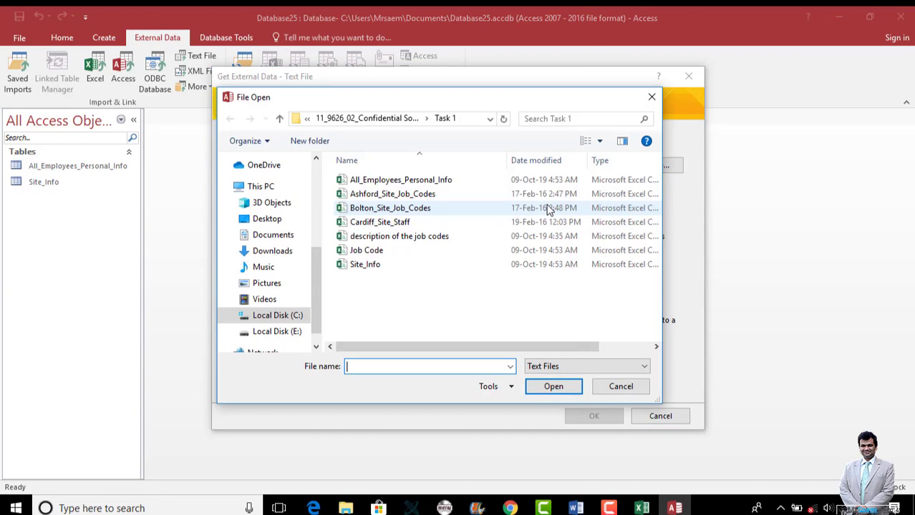
{"action": "double_click", "coordinate": [506, 255]}
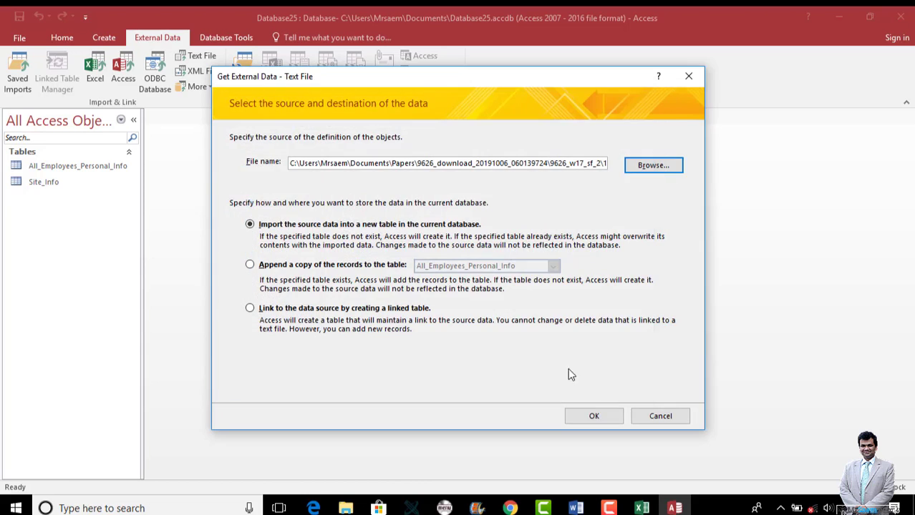
{"action": "left_click", "coordinate": [594, 416]}
- Import the Job Code table with the first row as field names and Job Code as primary key, without saving the import steps
{"action": "left_click", "coordinate": [590, 389]}
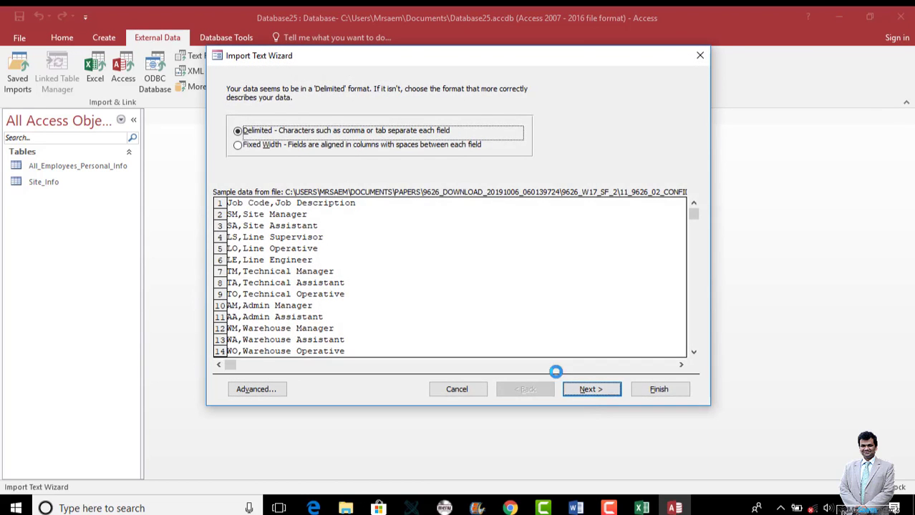
{"action": "left_click", "coordinate": [277, 157]}
{"action": "left_click", "coordinate": [584, 389]}
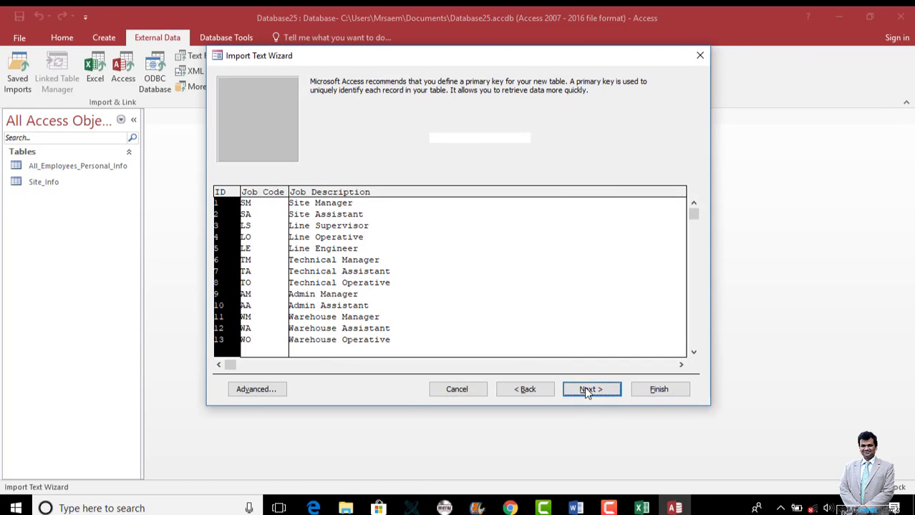
{"action": "left_click", "coordinate": [321, 139]}
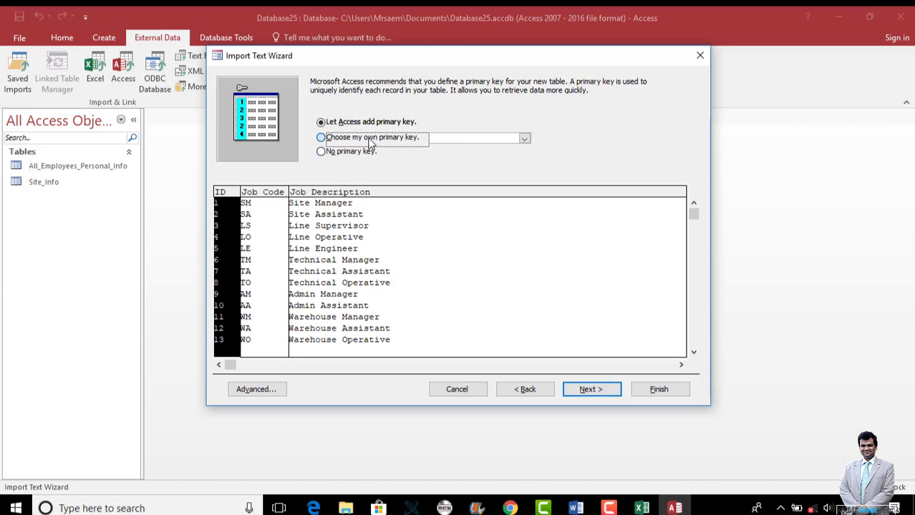
{"action": "left_click", "coordinate": [572, 388]}
{"action": "left_click", "coordinate": [648, 389]}
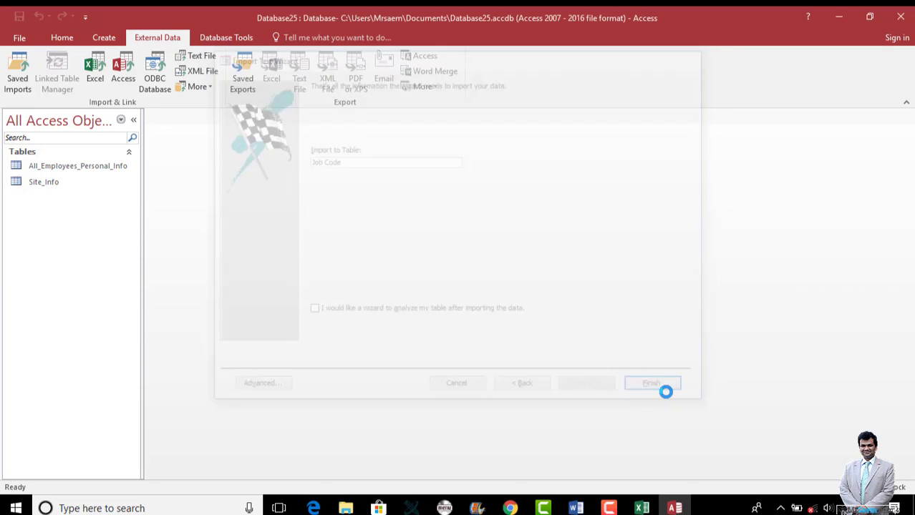
{"action": "left_click", "coordinate": [664, 428]}
- Check the fields and primary key of the Job Code table in Design View, then close the table
{"action": "left_click", "coordinate": [91, 199]}
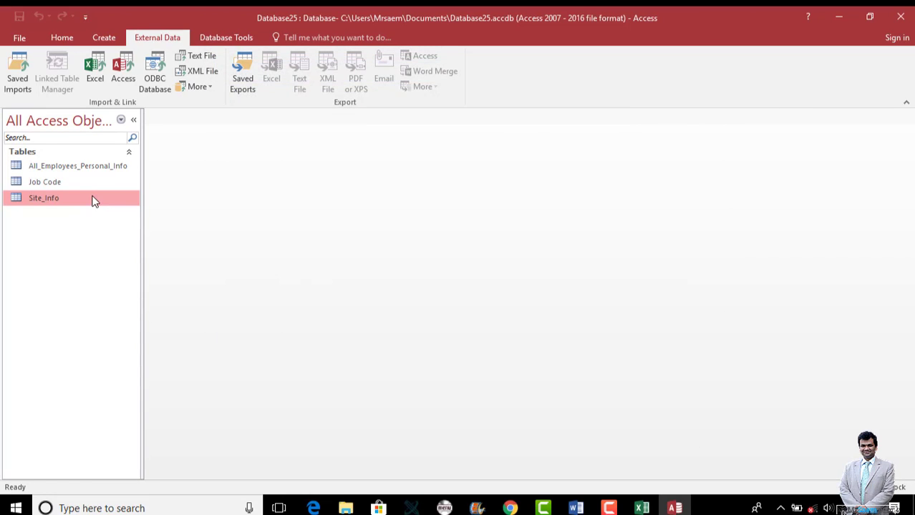
{"action": "left_click", "coordinate": [88, 170]}
{"action": "left_click", "coordinate": [89, 184]}
{"action": "right_click", "coordinate": [89, 185]}
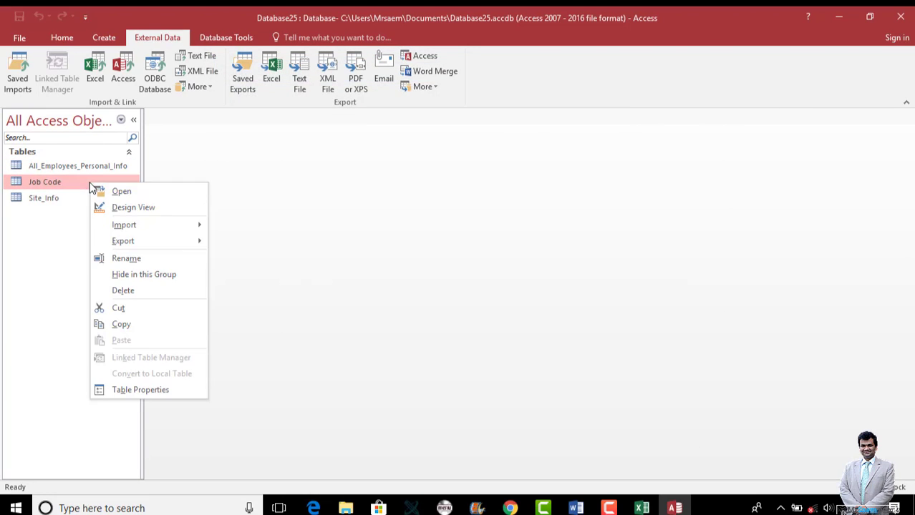
{"action": "left_click", "coordinate": [130, 206]}
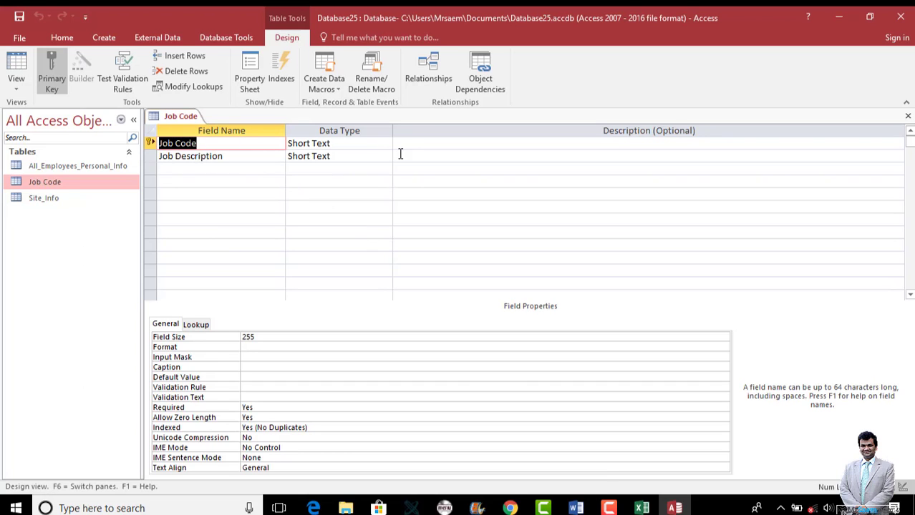
{"action": "left_click", "coordinate": [907, 116]}
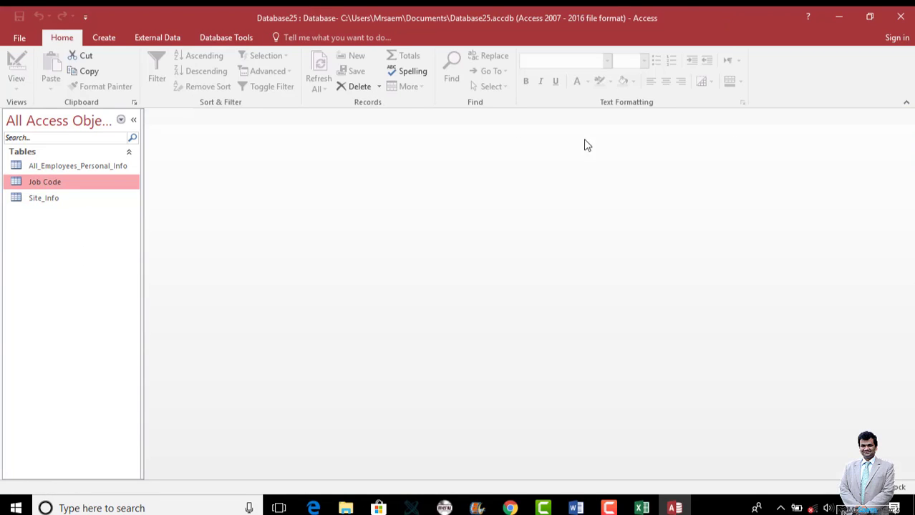
- Open the Relationships layout and add the All_Employees_Personal_Info, Job Code and Site_Info tables to it
{"action": "left_click", "coordinate": [113, 38]}
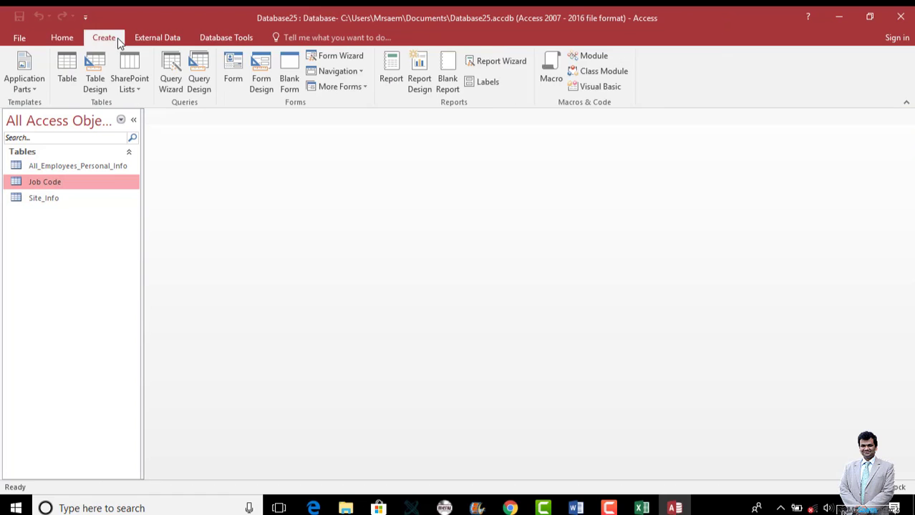
{"action": "left_click", "coordinate": [209, 37]}
{"action": "left_click", "coordinate": [154, 70]}
{"action": "left_click_drag", "start_coordinate": [435, 121], "coordinate": [433, 104]}
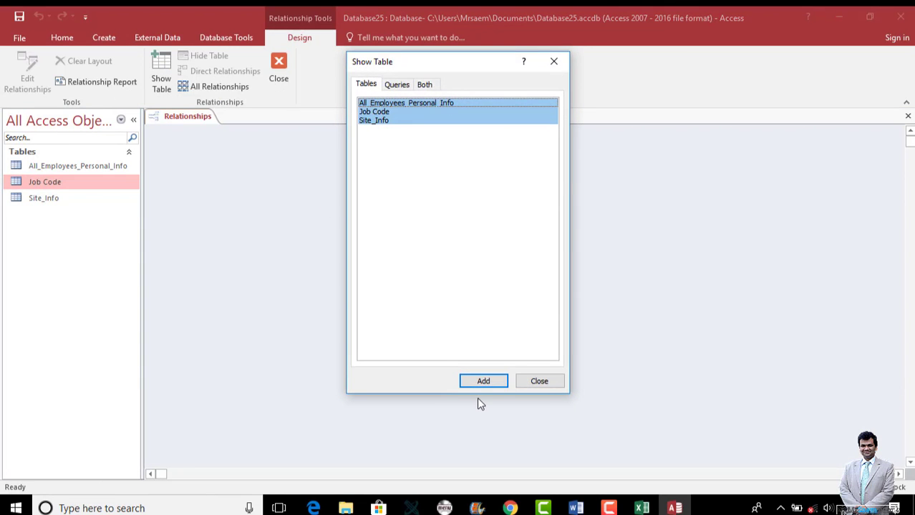
{"action": "left_click", "coordinate": [483, 382]}
{"action": "left_click", "coordinate": [535, 381]}
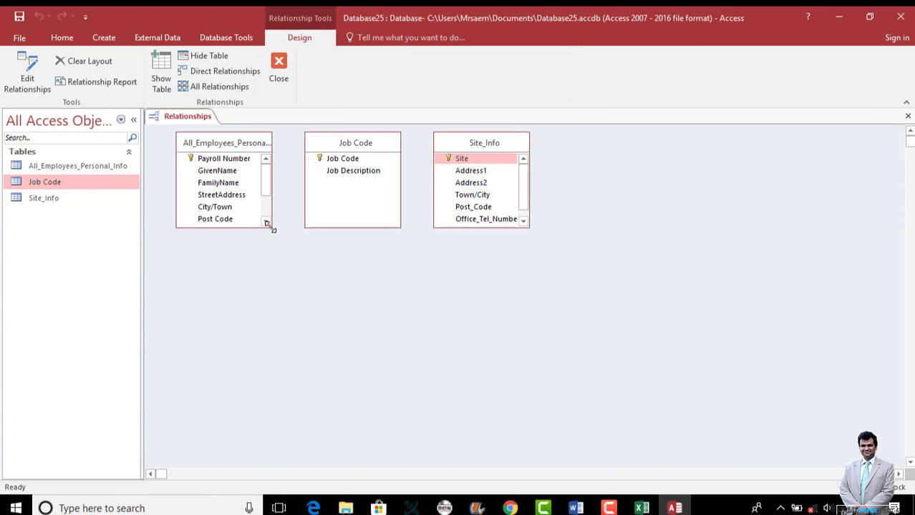
- Enlarge the All_Employees_Personal_Info and Site_Info field lists and space the Job Code and Site_Info tables apart in the layout
{"action": "left_click_drag", "start_coordinate": [272, 229], "coordinate": [292, 322]}
{"action": "left_click_drag", "start_coordinate": [529, 228], "coordinate": [530, 360]}
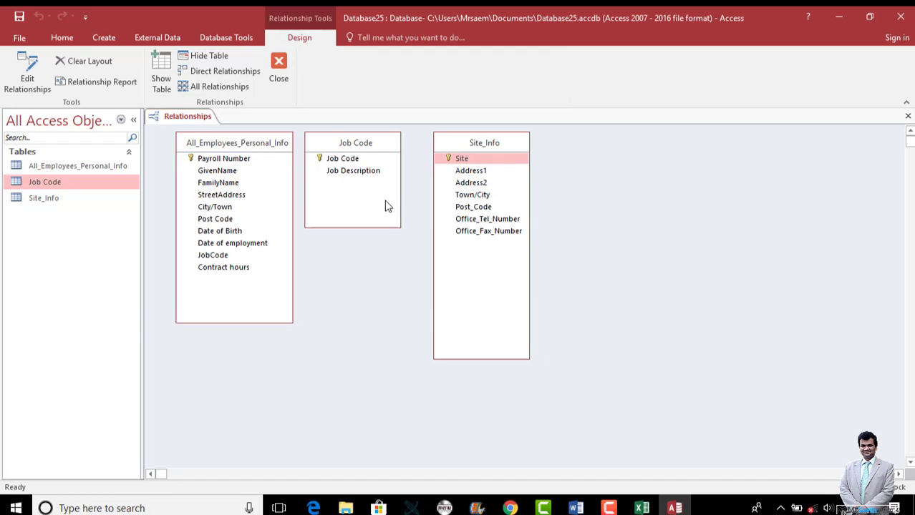
{"action": "left_click_drag", "start_coordinate": [376, 142], "coordinate": [384, 231]}
{"action": "left_click_drag", "start_coordinate": [471, 150], "coordinate": [494, 160]}
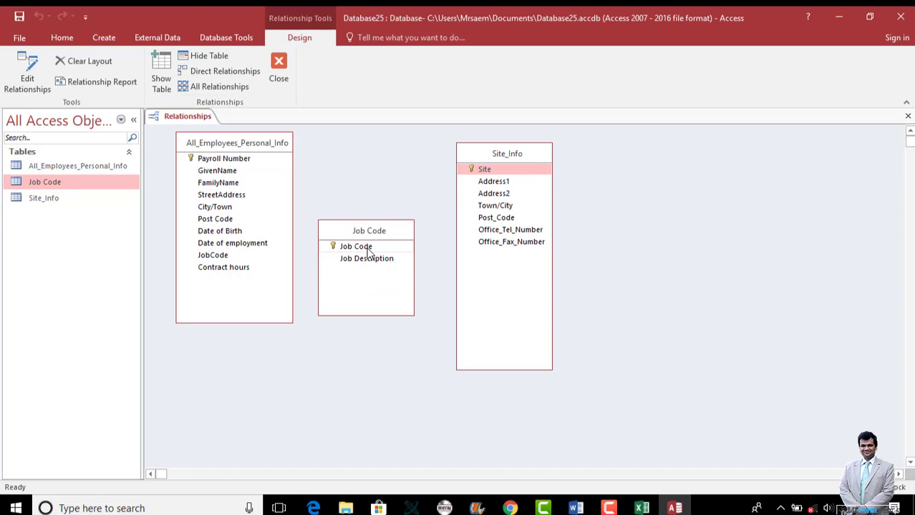
- Create relationships from Job Code to the employee table's JobCode field and from Site in Site_Info to its City/Town field
{"action": "left_click_drag", "start_coordinate": [367, 252], "coordinate": [226, 255]}
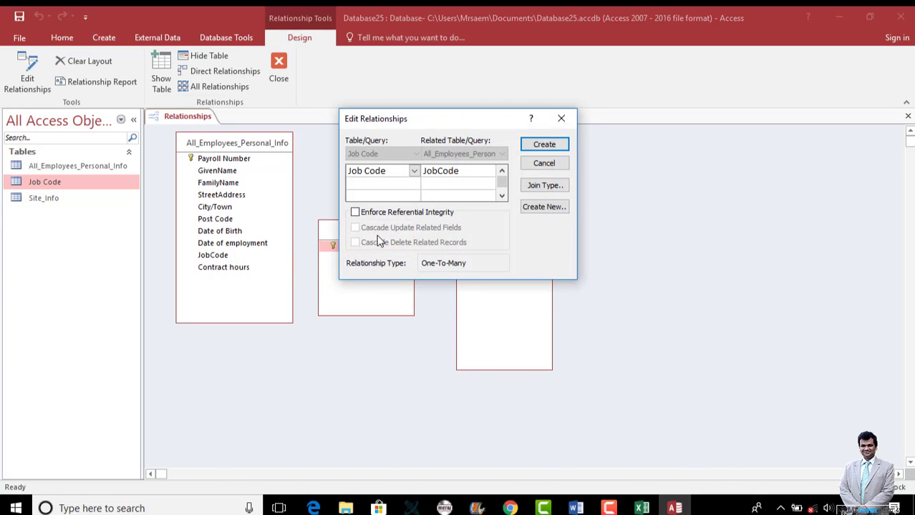
{"action": "left_click", "coordinate": [523, 145]}
{"action": "left_click_drag", "start_coordinate": [369, 241], "coordinate": [390, 241]}
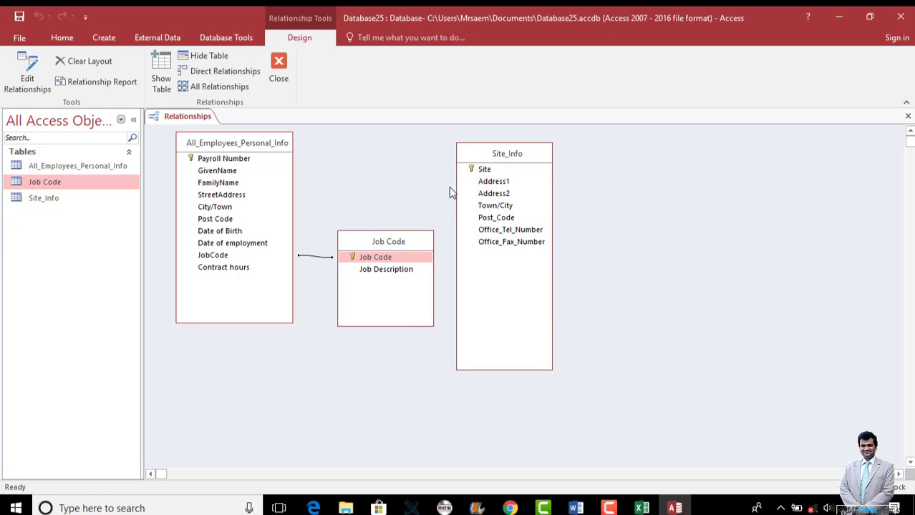
{"action": "left_click_drag", "start_coordinate": [474, 170], "coordinate": [232, 212]}
{"action": "left_click", "coordinate": [543, 144]}
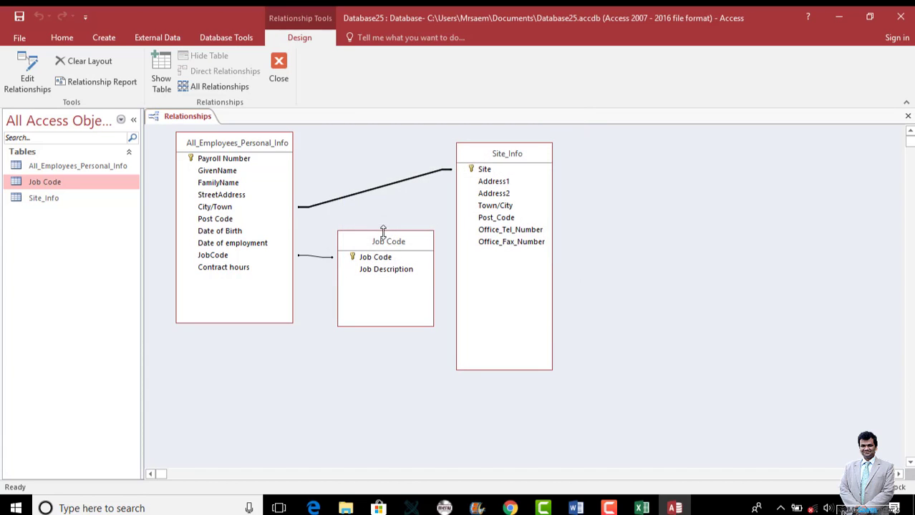
- Rearrange the layout with the employee table between Job Code and Site_Info, and close the Relationships window
{"action": "left_click_drag", "start_coordinate": [365, 244], "coordinate": [231, 237]}
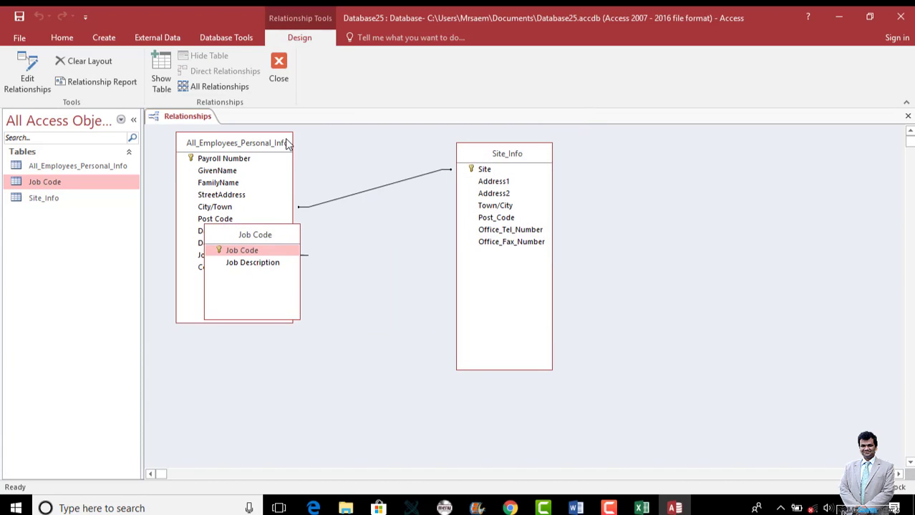
{"action": "left_click_drag", "start_coordinate": [285, 143], "coordinate": [418, 204]}
{"action": "left_click_drag", "start_coordinate": [484, 163], "coordinate": [592, 173]}
{"action": "left_click_drag", "start_coordinate": [400, 206], "coordinate": [460, 192]}
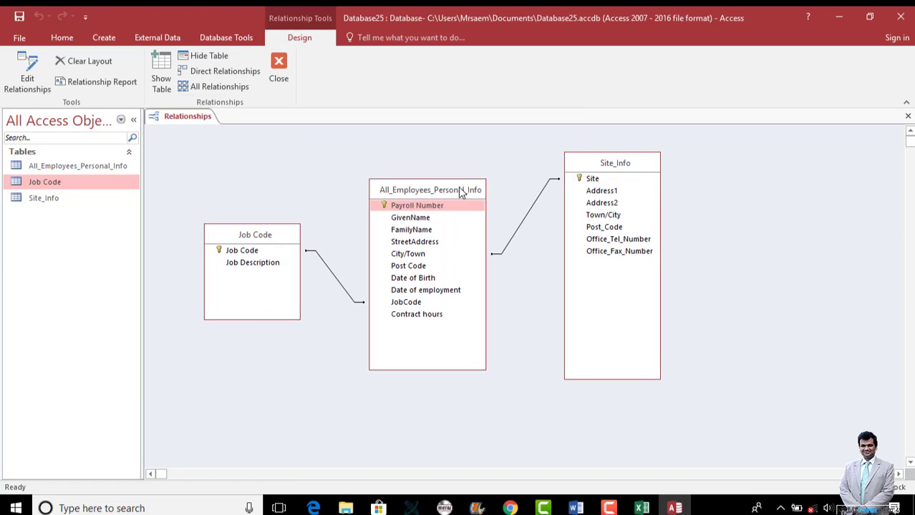
{"action": "left_click", "coordinate": [908, 115]}
- Switch to the 9626_w17_qp_2.pdf question paper in Edge and examine the database name, question 4's report requirements and the sample layout
{"action": "left_click", "coordinate": [314, 509]}
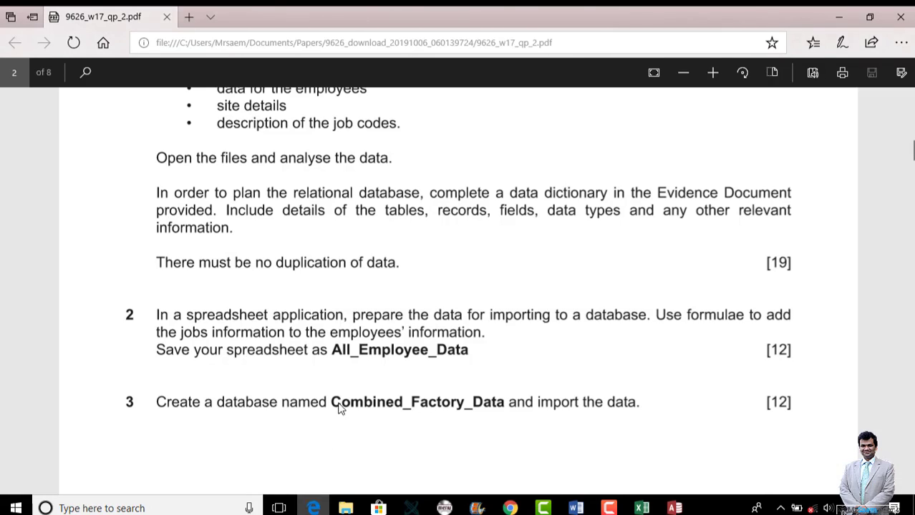
{"action": "scroll", "coordinate": [374, 323], "scroll_direction": "down", "scroll_amount": 3}
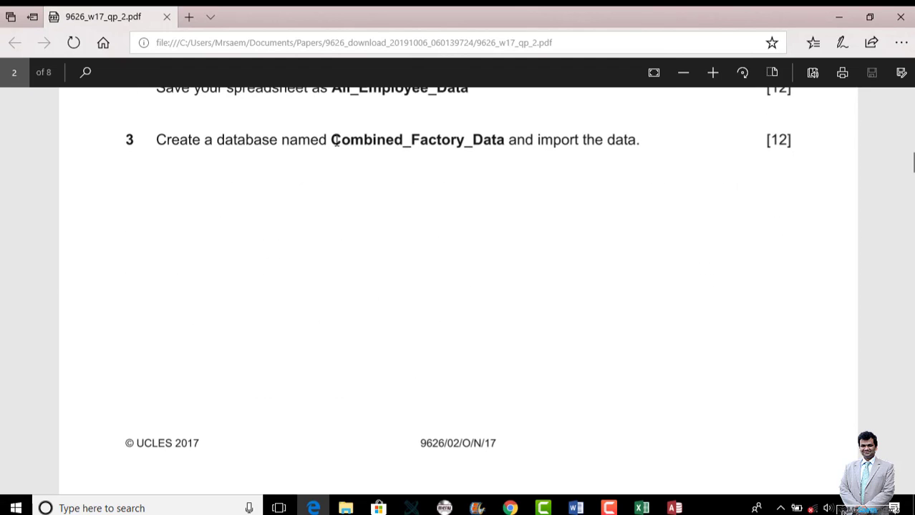
{"action": "left_click_drag", "start_coordinate": [331, 140], "coordinate": [506, 141]}
{"action": "scroll", "coordinate": [451, 242], "scroll_direction": "down", "scroll_amount": 3}
{"action": "scroll", "coordinate": [451, 242], "scroll_direction": "down", "scroll_amount": 5}
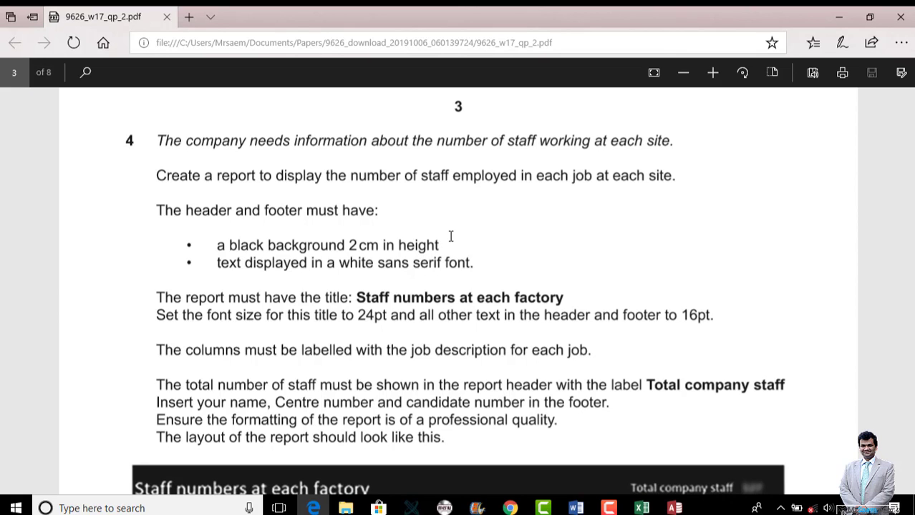
{"action": "scroll", "coordinate": [494, 309], "scroll_direction": "down", "scroll_amount": 3}
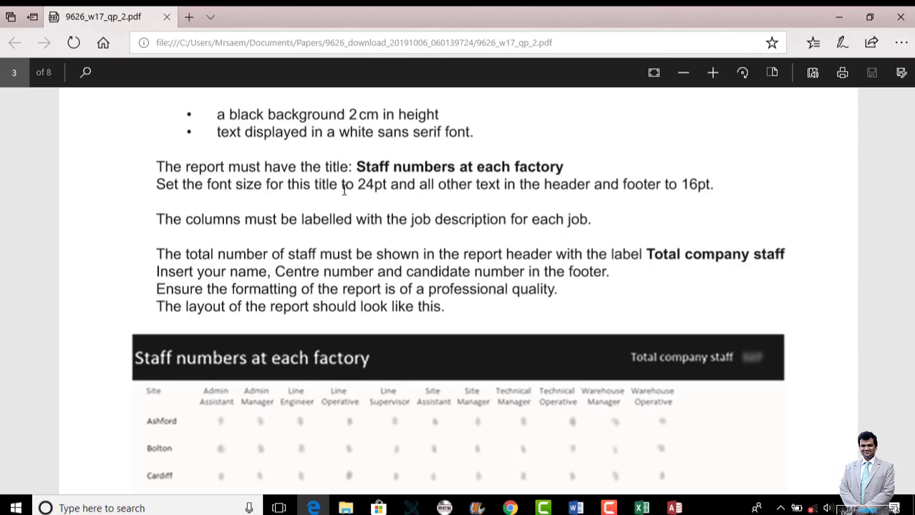
{"action": "scroll", "coordinate": [330, 225], "scroll_direction": "down", "scroll_amount": 1}
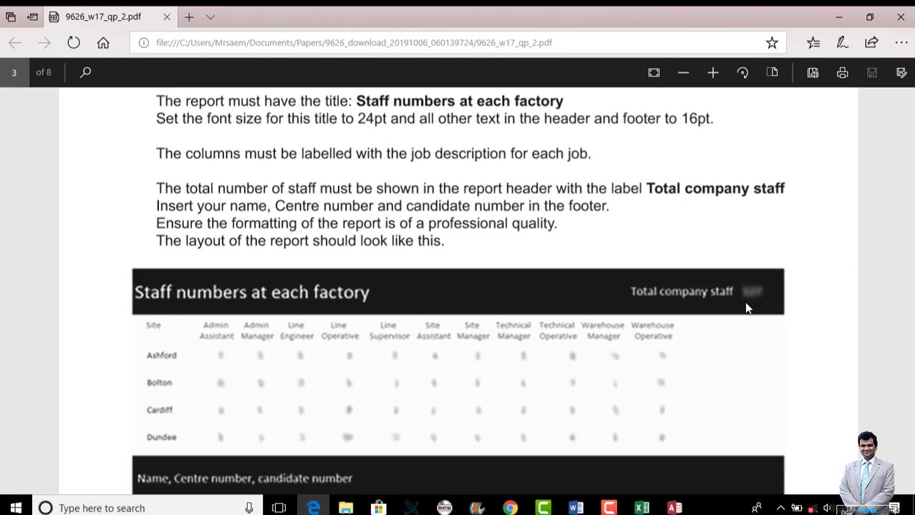
{"action": "scroll", "coordinate": [738, 307], "scroll_direction": "up", "scroll_amount": 3}
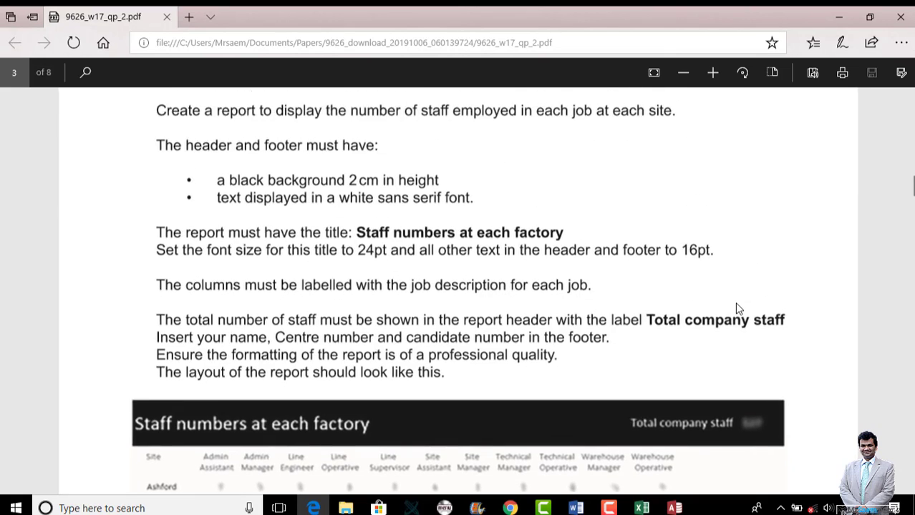
{"action": "scroll", "coordinate": [736, 308], "scroll_direction": "up", "scroll_amount": 2}
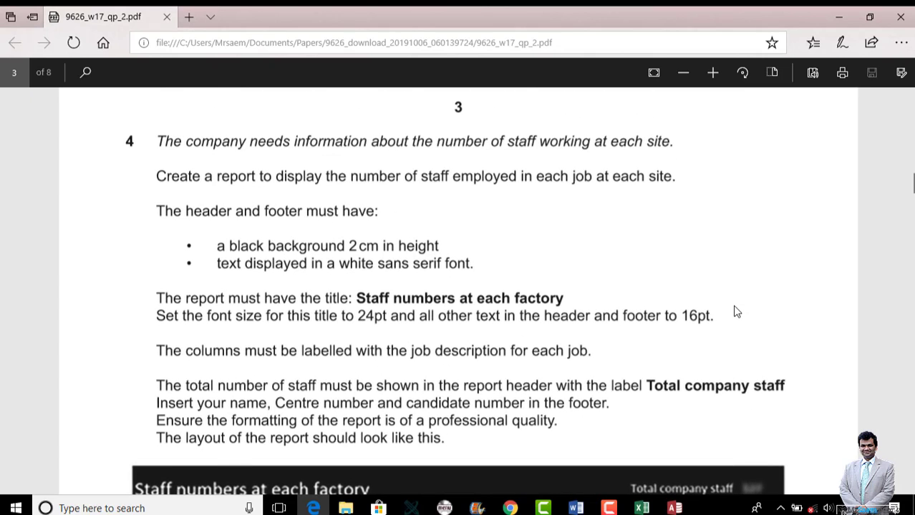
{"action": "scroll", "coordinate": [736, 308], "scroll_direction": "down", "scroll_amount": 2}
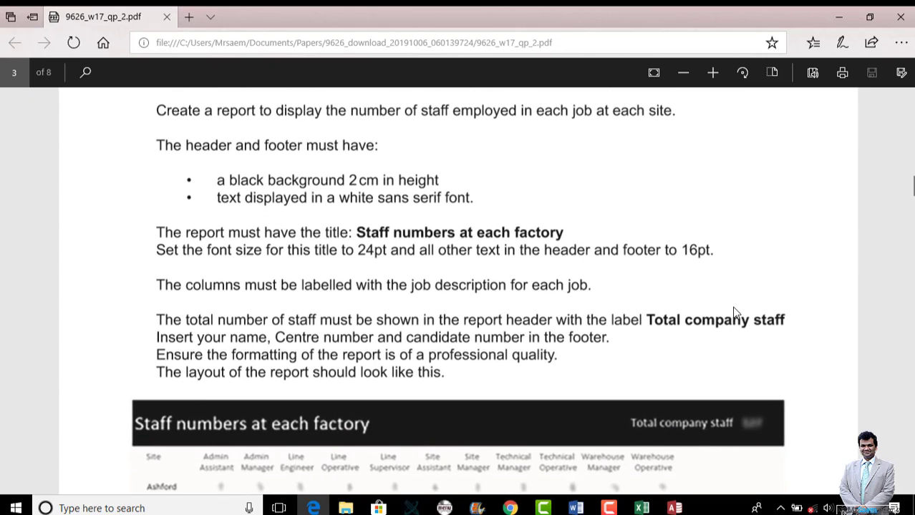
{"action": "scroll", "coordinate": [733, 312], "scroll_direction": "down", "scroll_amount": 2}
{"action": "scroll", "coordinate": [734, 311], "scroll_direction": "up", "scroll_amount": 2}
{"action": "scroll", "coordinate": [734, 311], "scroll_direction": "down", "scroll_amount": 4}
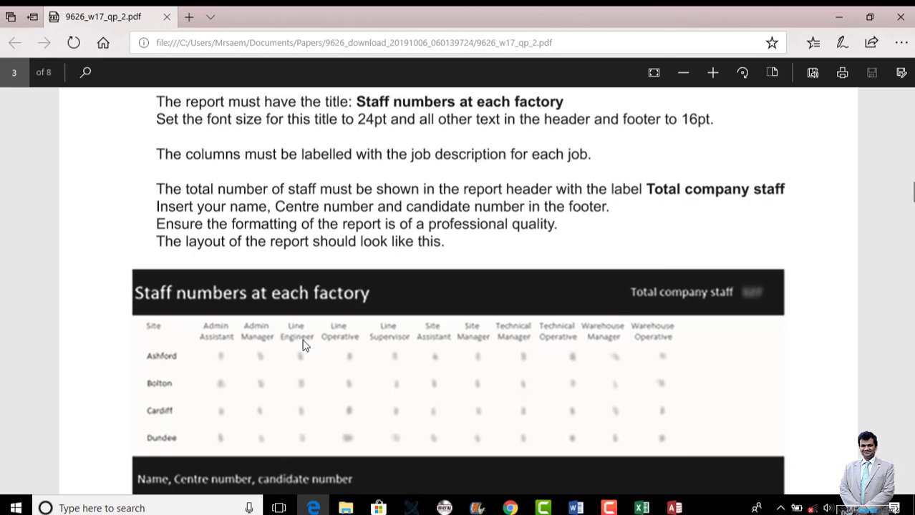
- Return to Access and start a new query in Design View containing all three tables
{"action": "left_click", "coordinate": [675, 508]}
{"action": "left_click", "coordinate": [107, 36]}
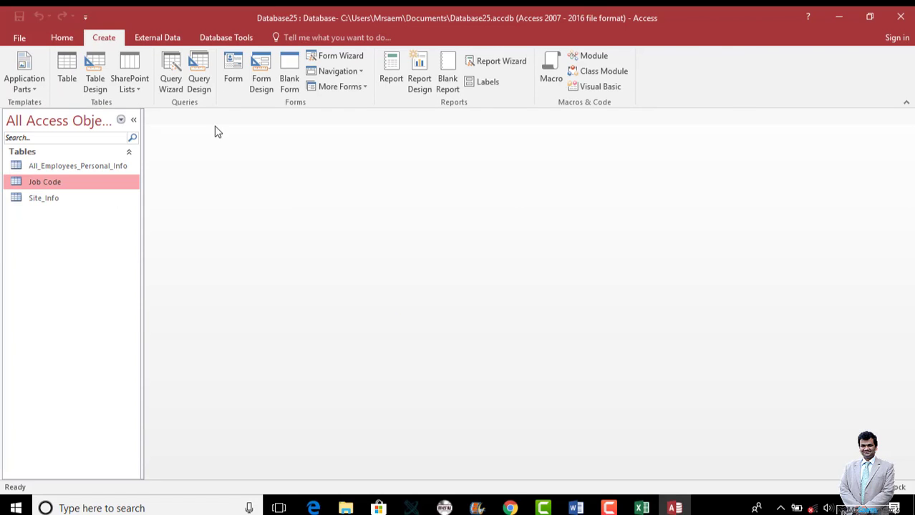
{"action": "left_click", "coordinate": [198, 77]}
{"action": "left_click", "coordinate": [375, 217], "text": "shift"}
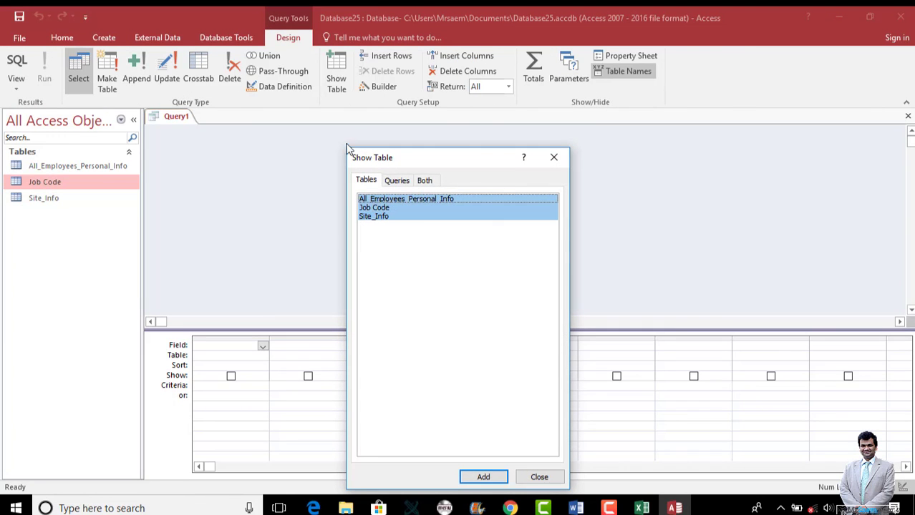
{"action": "left_click", "coordinate": [482, 474]}
{"action": "left_click", "coordinate": [538, 475]}
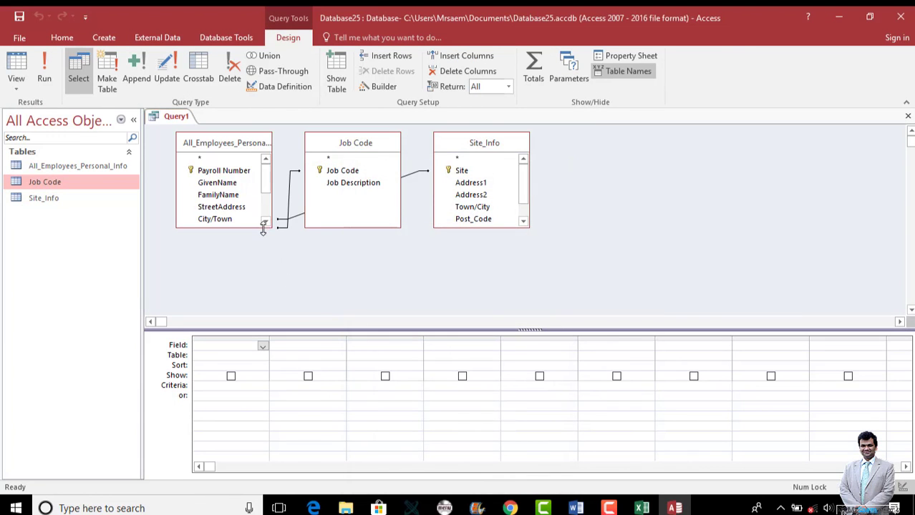
- Arrange the query's tables with All_Employees_Personal_Info between Job Code and Site_Info, enlarging the employee and site field lists
{"action": "left_click_drag", "start_coordinate": [274, 228], "coordinate": [293, 304]}
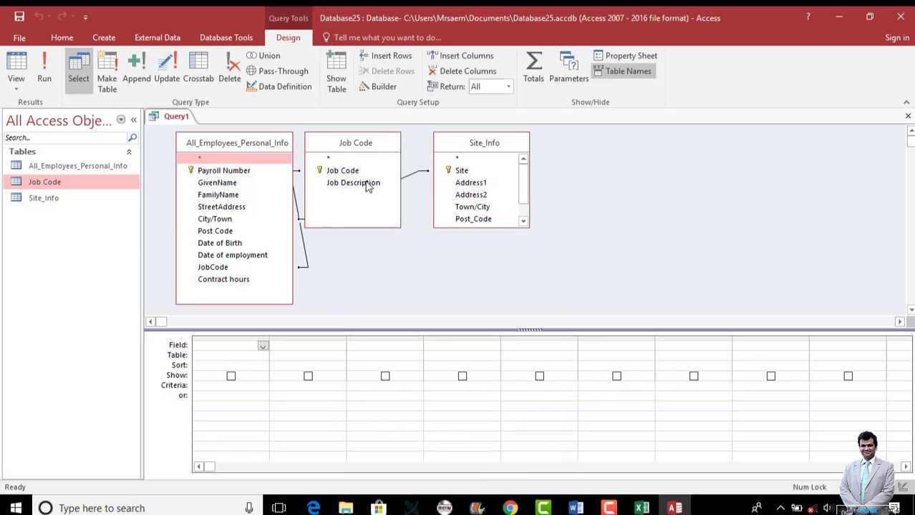
{"action": "left_click_drag", "start_coordinate": [369, 146], "coordinate": [393, 150]}
{"action": "left_click_drag", "start_coordinate": [449, 152], "coordinate": [515, 153]}
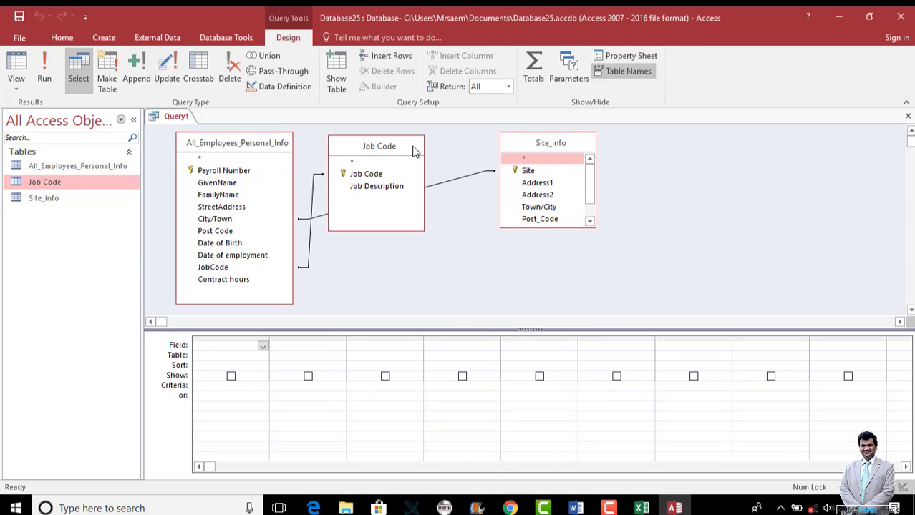
{"action": "left_click_drag", "start_coordinate": [416, 152], "coordinate": [242, 166]}
{"action": "left_click_drag", "start_coordinate": [280, 143], "coordinate": [436, 136]}
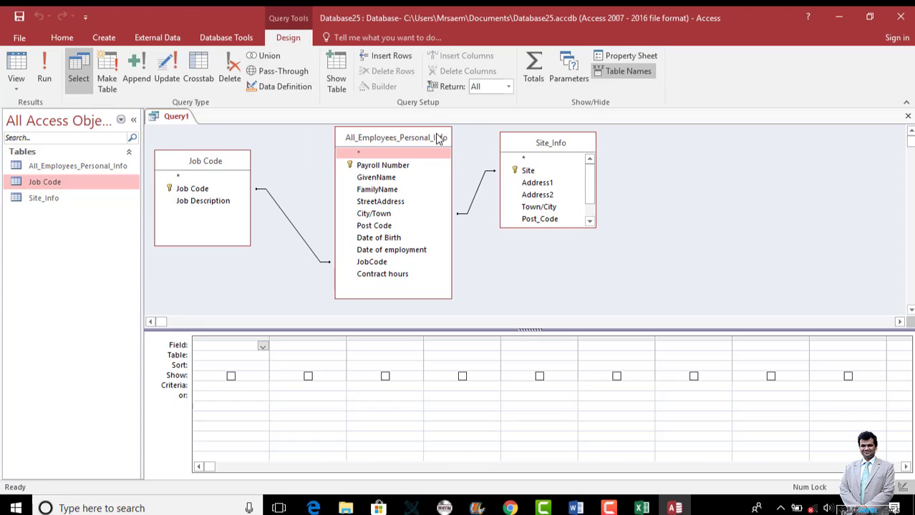
{"action": "left_click", "coordinate": [252, 163]}
{"action": "left_click_drag", "start_coordinate": [252, 163], "coordinate": [268, 162]}
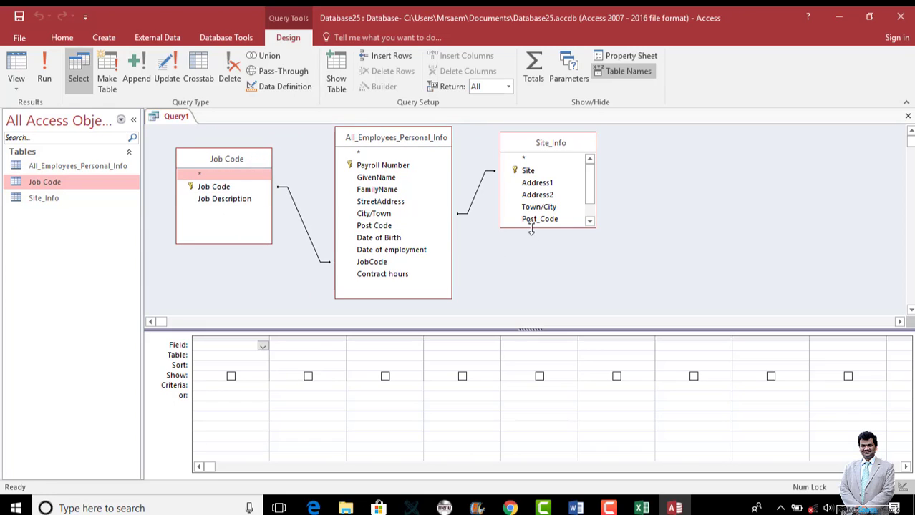
{"action": "left_click_drag", "start_coordinate": [532, 228], "coordinate": [536, 271]}
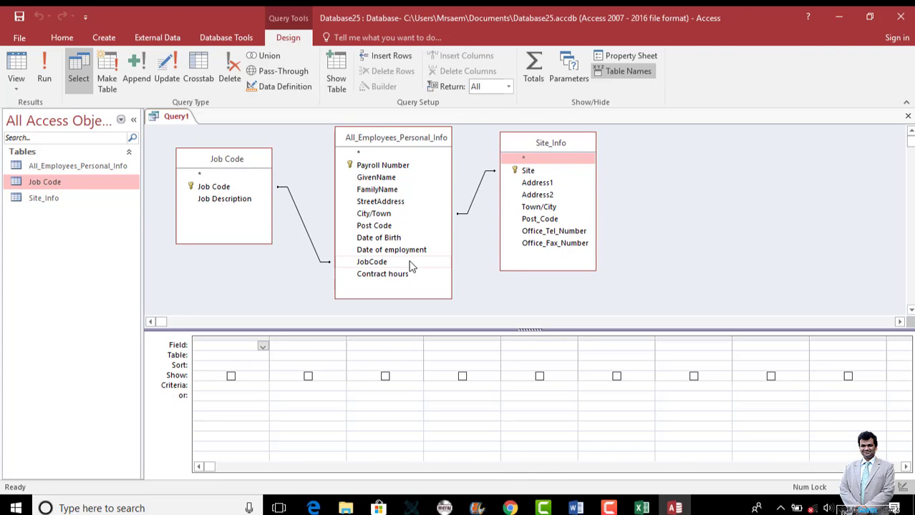
- Add City/Town from the employee table and Job Description from Job Code to the query, checking the report layout in the question paper
{"action": "double_click", "coordinate": [380, 213]}
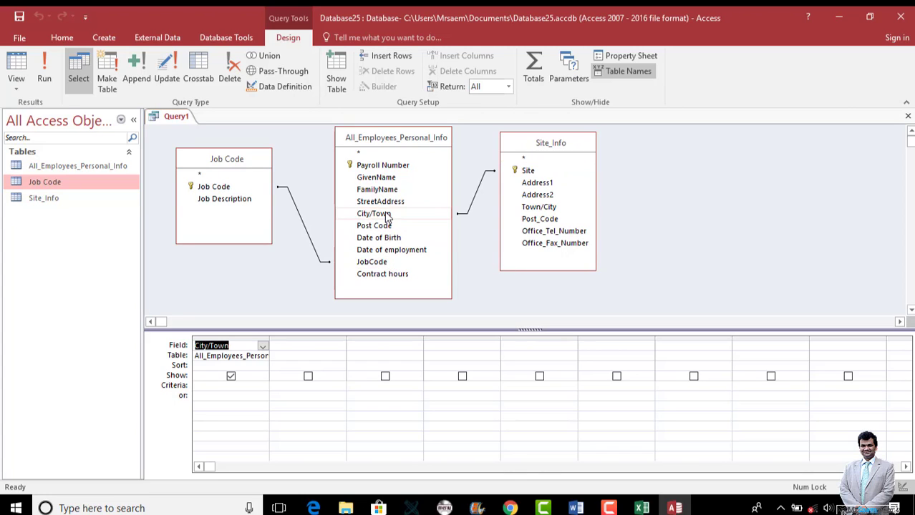
{"action": "left_click", "coordinate": [224, 199]}
{"action": "double_click", "coordinate": [224, 199]}
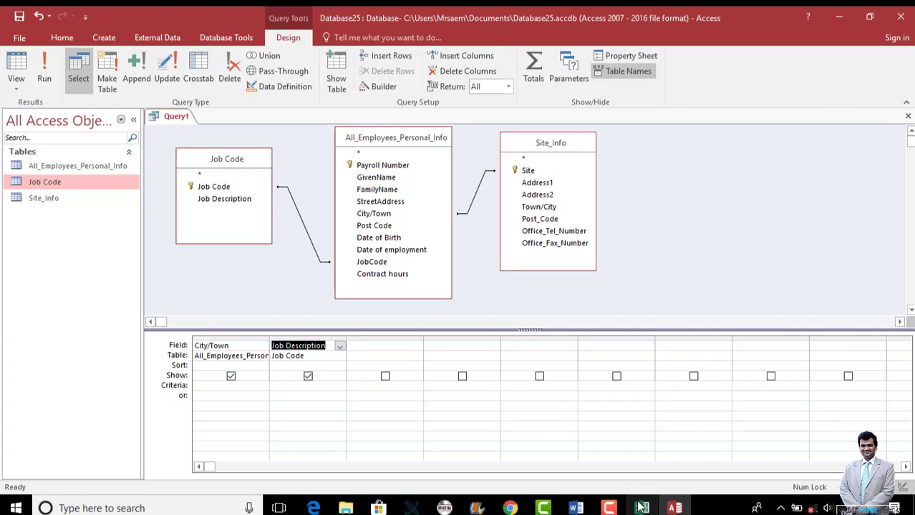
{"action": "left_click", "coordinate": [313, 508]}
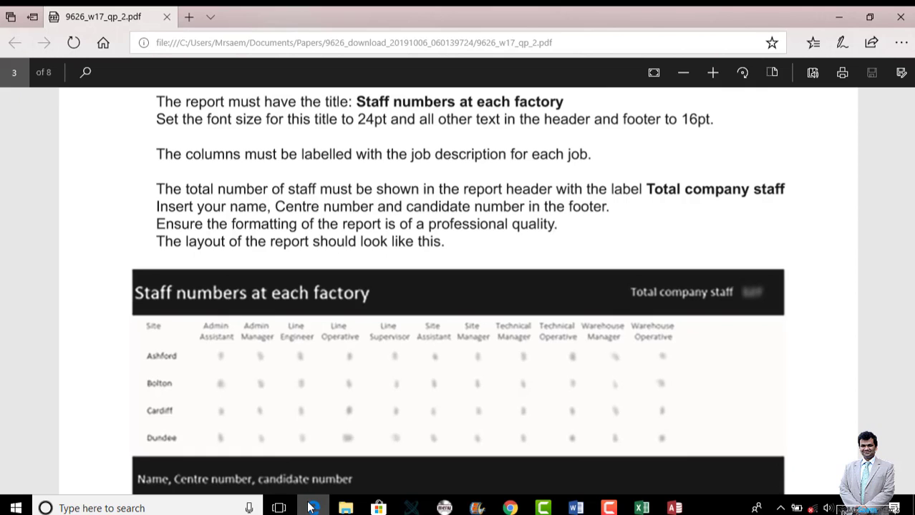
{"action": "left_click", "coordinate": [313, 508]}
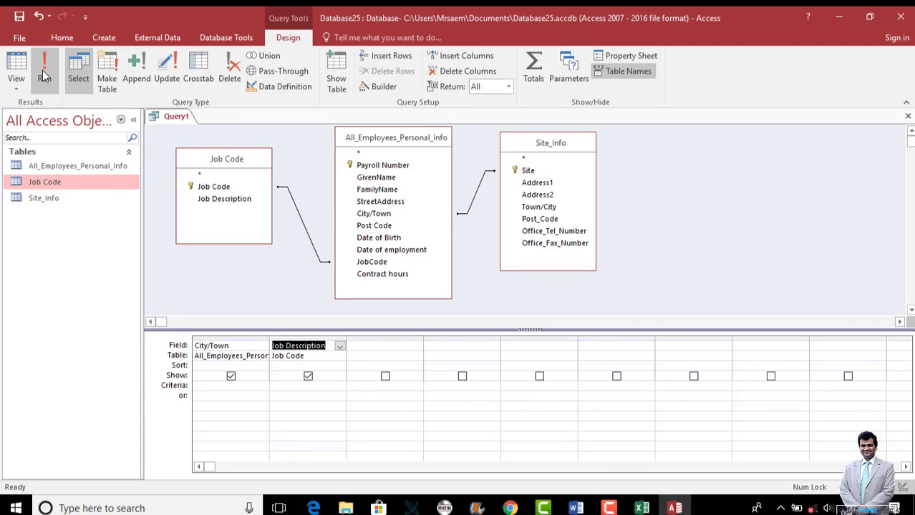
- Run the query to check its records, and remove the Site_Info table from the query design
{"action": "left_click", "coordinate": [43, 70]}
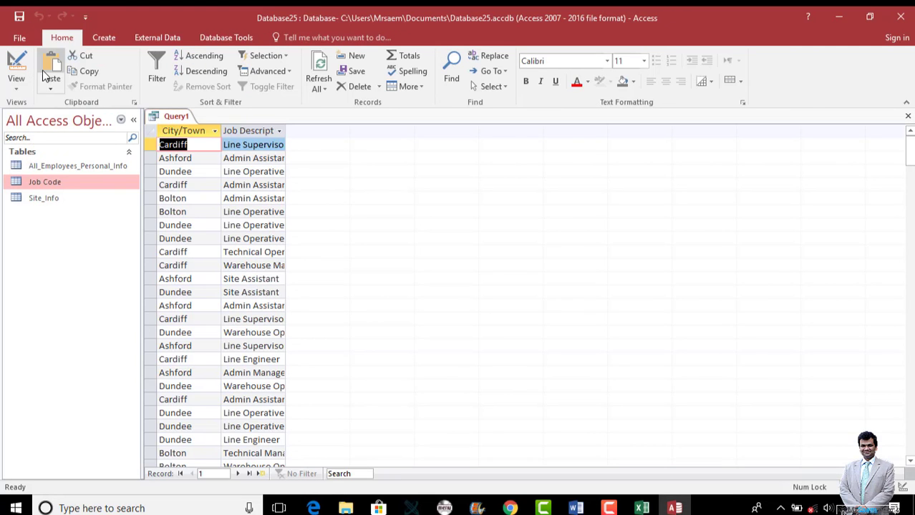
{"action": "left_click", "coordinate": [13, 91]}
{"action": "left_click", "coordinate": [53, 172]}
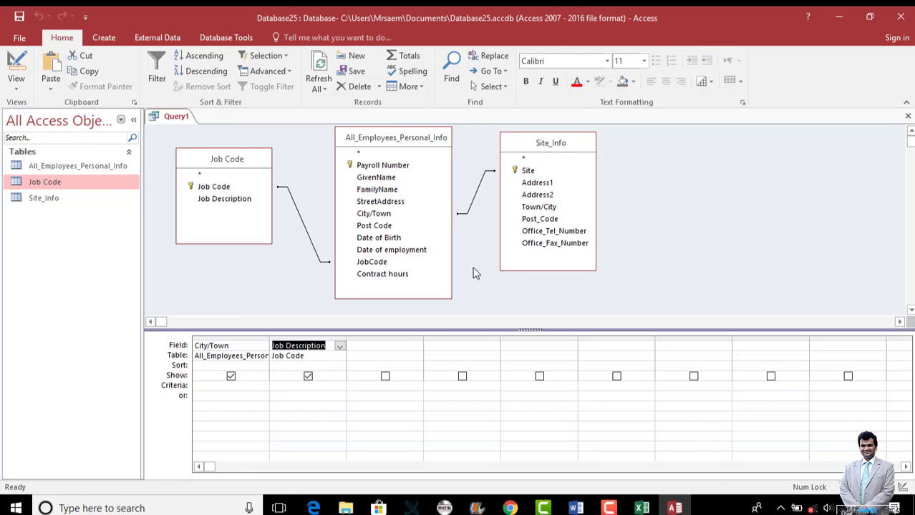
{"action": "left_click", "coordinate": [552, 144]}
{"action": "right_click", "coordinate": [554, 145]}
{"action": "left_click", "coordinate": [528, 152]}
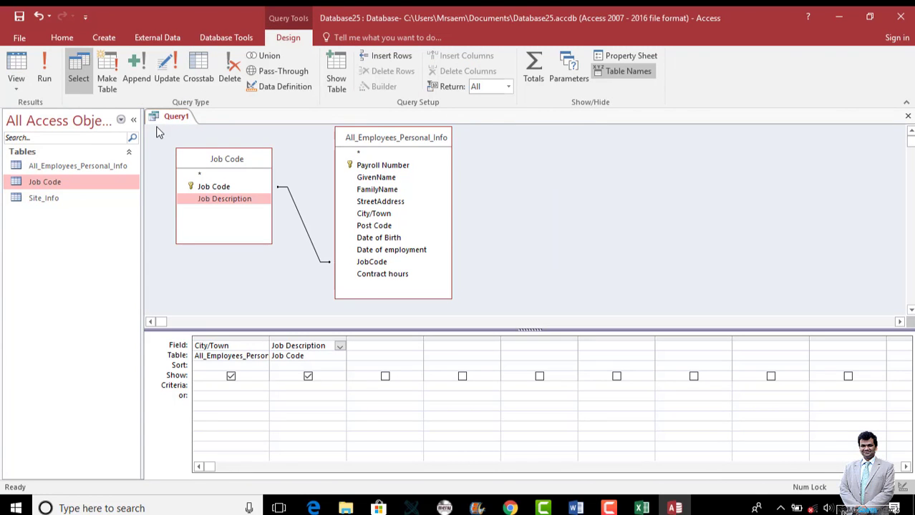
- Rerun the query without Site_Info to review its records, and save its design as Query1
{"action": "left_click", "coordinate": [42, 72]}
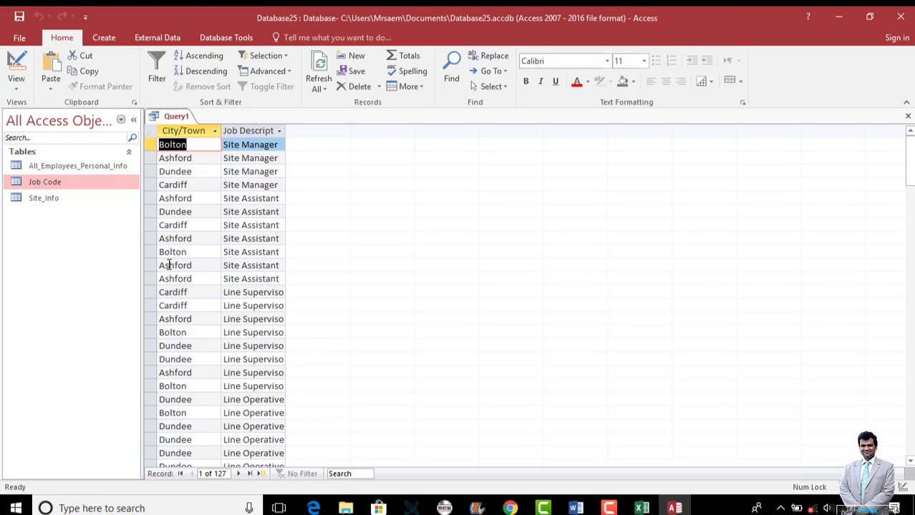
{"action": "left_click", "coordinate": [18, 83]}
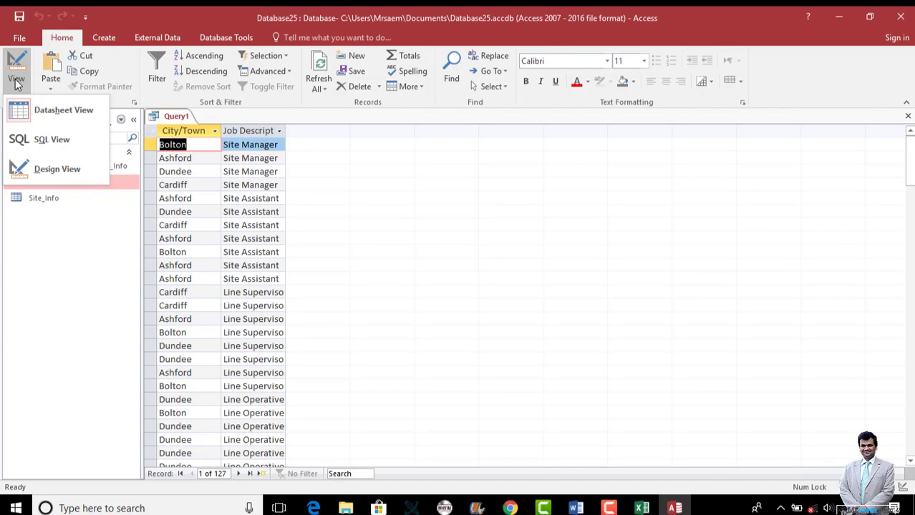
{"action": "left_click", "coordinate": [55, 171]}
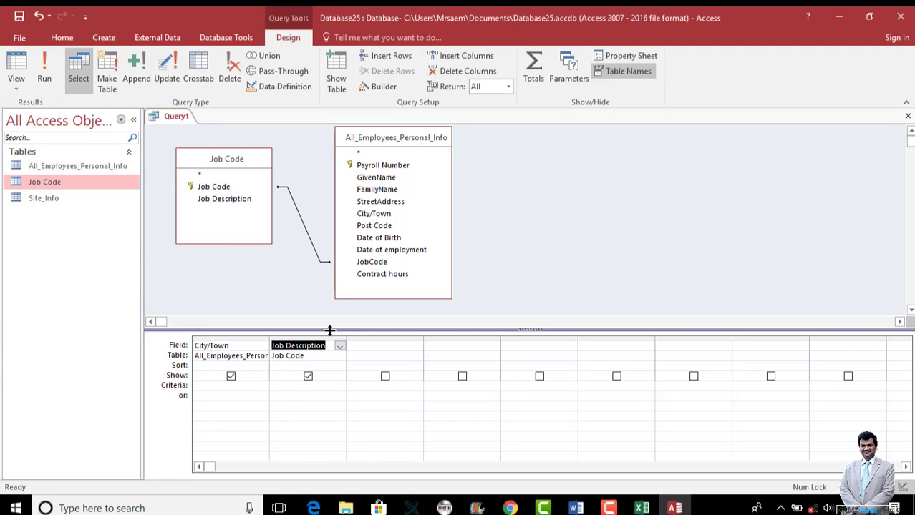
{"action": "left_click", "coordinate": [19, 16]}
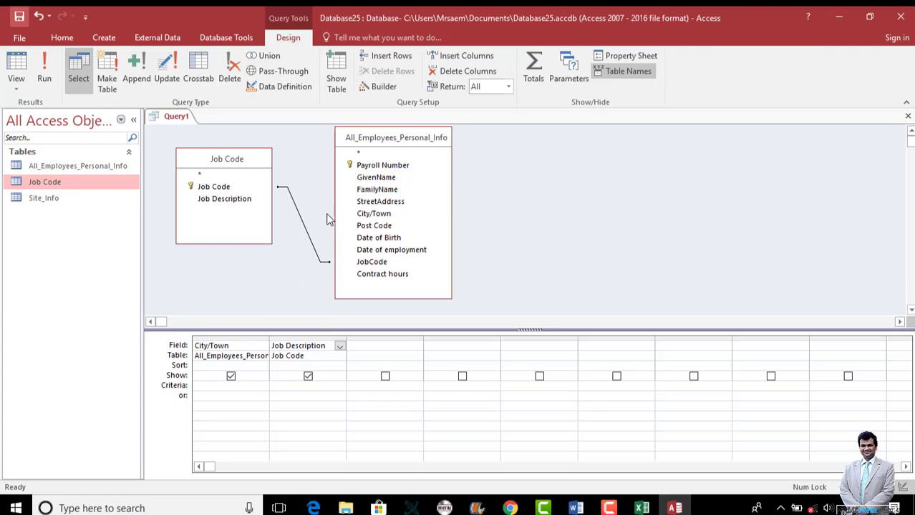
{"action": "left_click", "coordinate": [460, 206]}
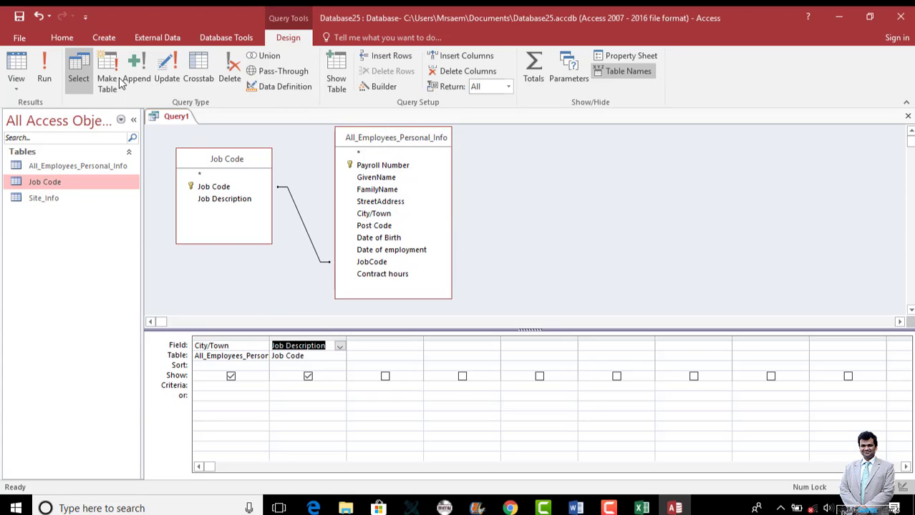
{"action": "left_click", "coordinate": [104, 39]}
{"action": "left_click", "coordinate": [170, 78]}
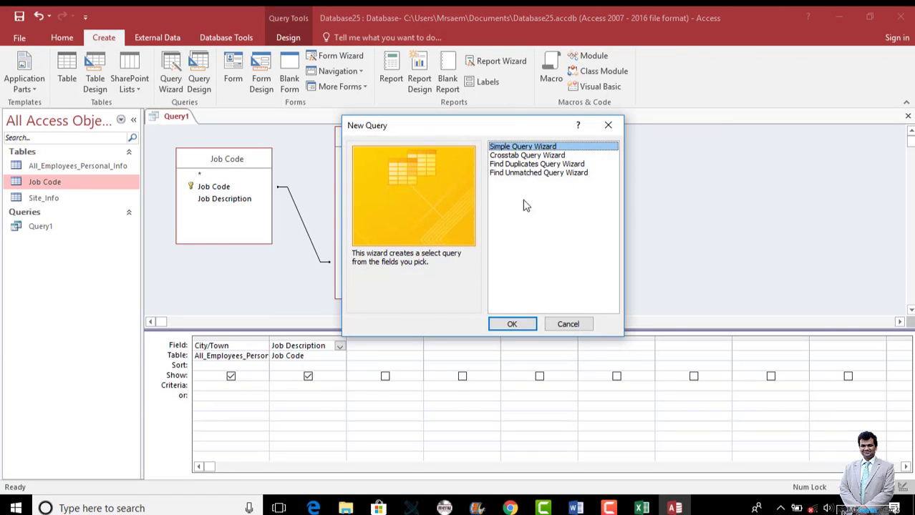
{"action": "left_click", "coordinate": [521, 155]}
{"action": "left_click", "coordinate": [526, 325]}
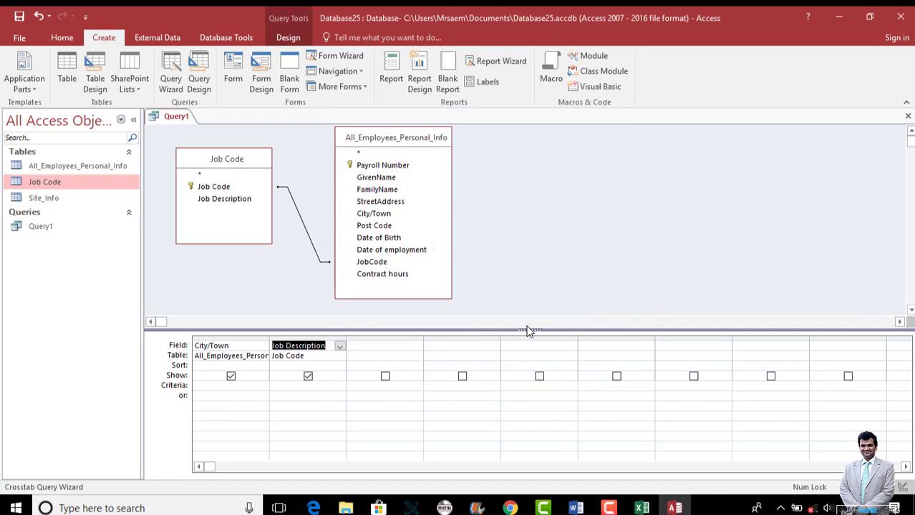
{"action": "left_click", "coordinate": [431, 331]}
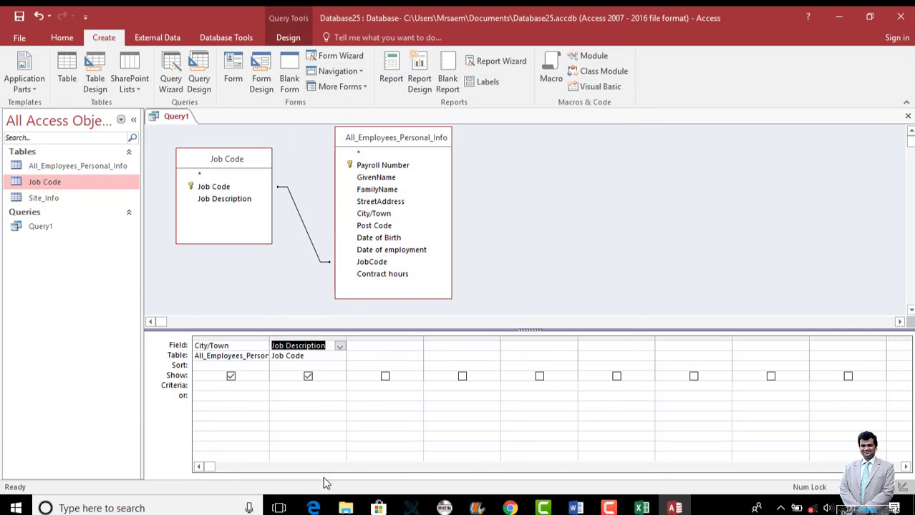
- Consult question 4 in the Edge PDF, and in Access add the JobCode field from All_Employees_Personal_Info to Query1 and show its records
{"action": "left_click", "coordinate": [315, 509]}
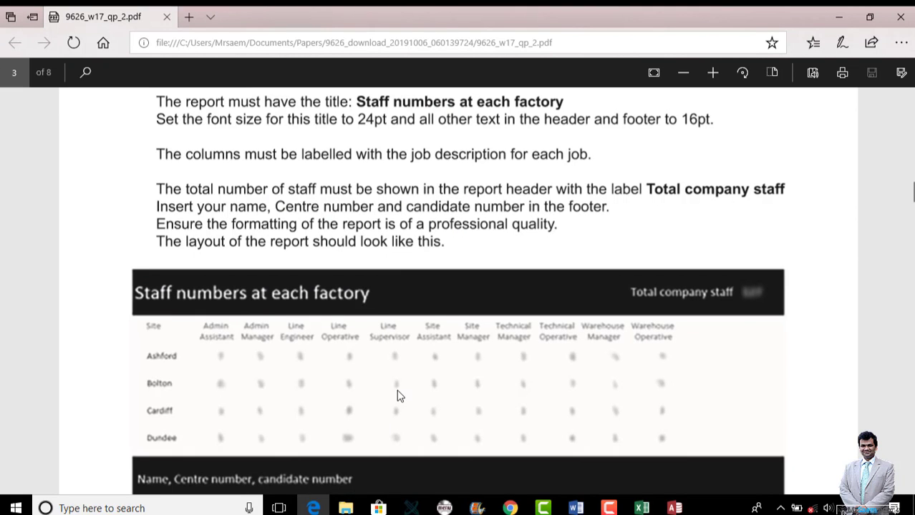
{"action": "scroll", "coordinate": [396, 390], "scroll_direction": "up", "scroll_amount": 3}
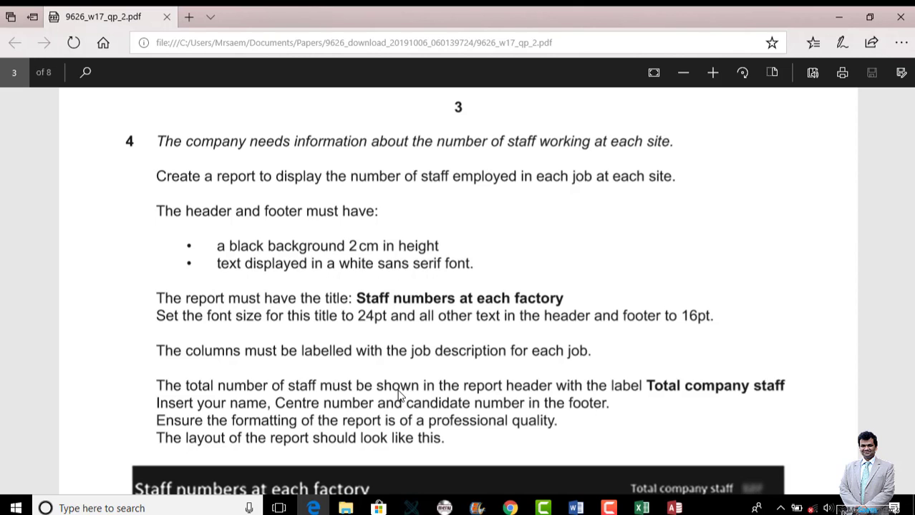
{"action": "left_click", "coordinate": [675, 506]}
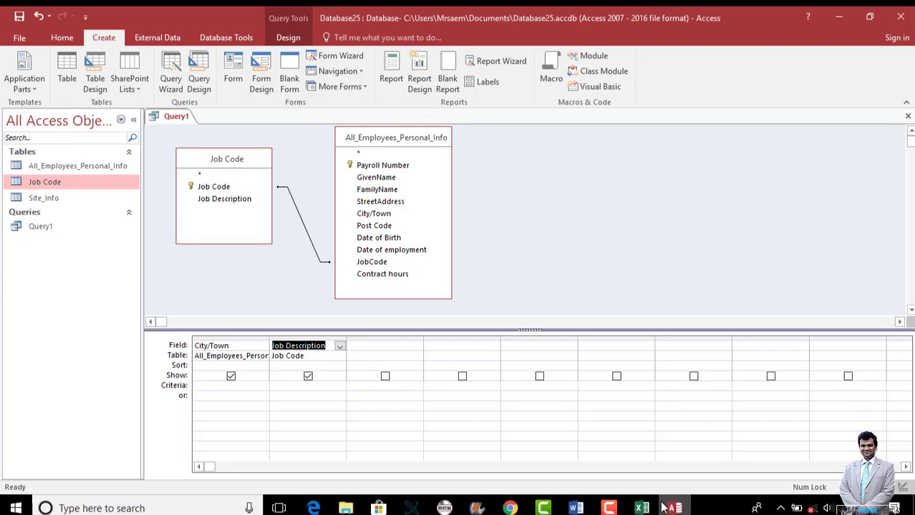
{"action": "double_click", "coordinate": [369, 264]}
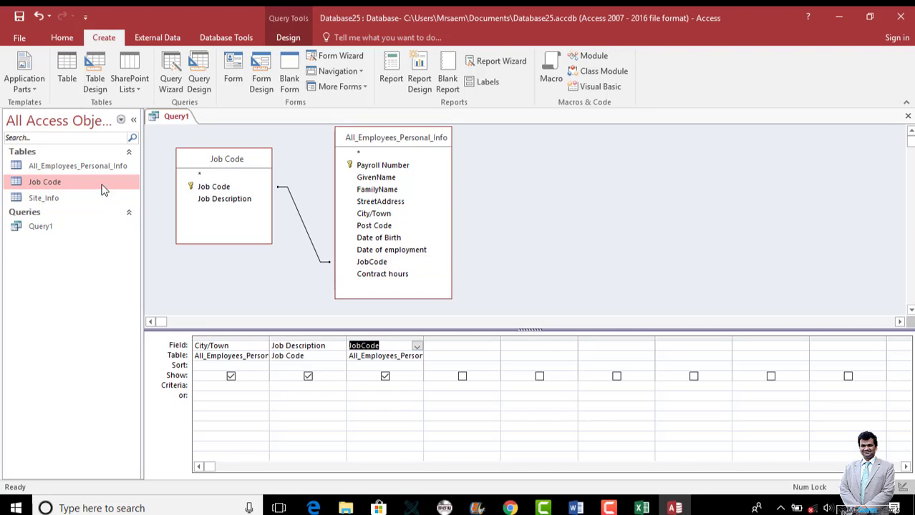
{"action": "left_click", "coordinate": [71, 39]}
{"action": "left_click", "coordinate": [23, 84]}
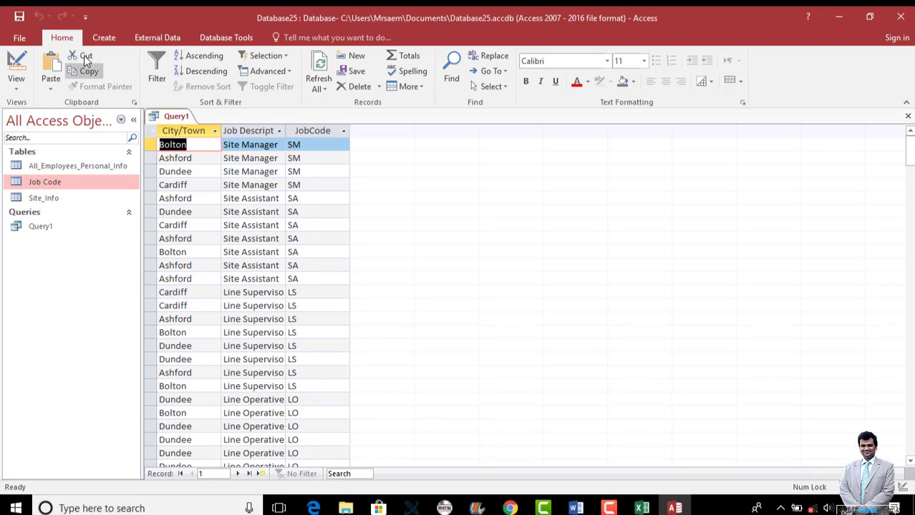
- Start a new crosstab query with the Crosstab Query Wizard, using Query1 as its source
{"action": "left_click", "coordinate": [105, 38]}
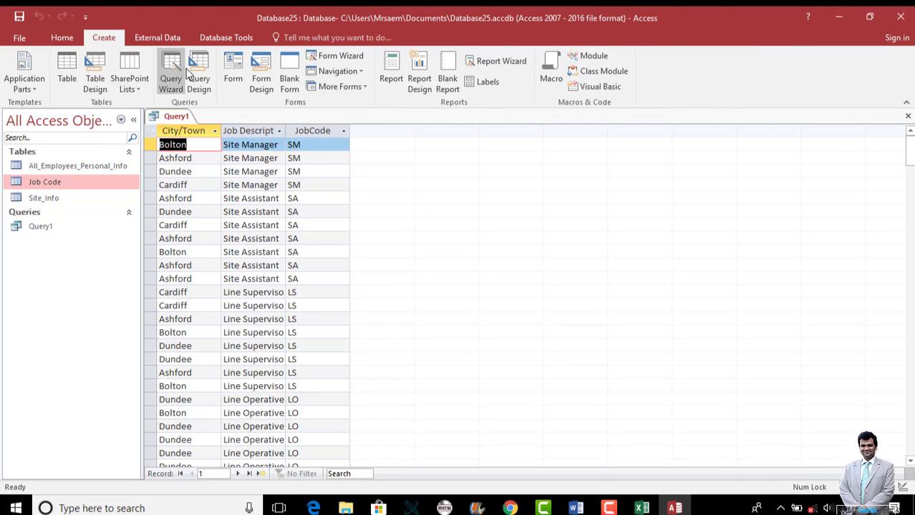
{"action": "left_click", "coordinate": [178, 74]}
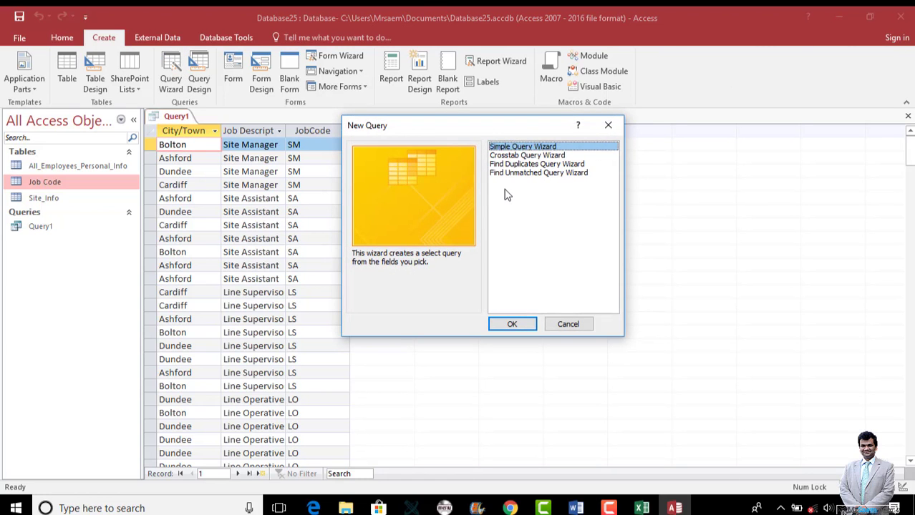
{"action": "left_click", "coordinate": [508, 155]}
{"action": "left_click", "coordinate": [518, 323]}
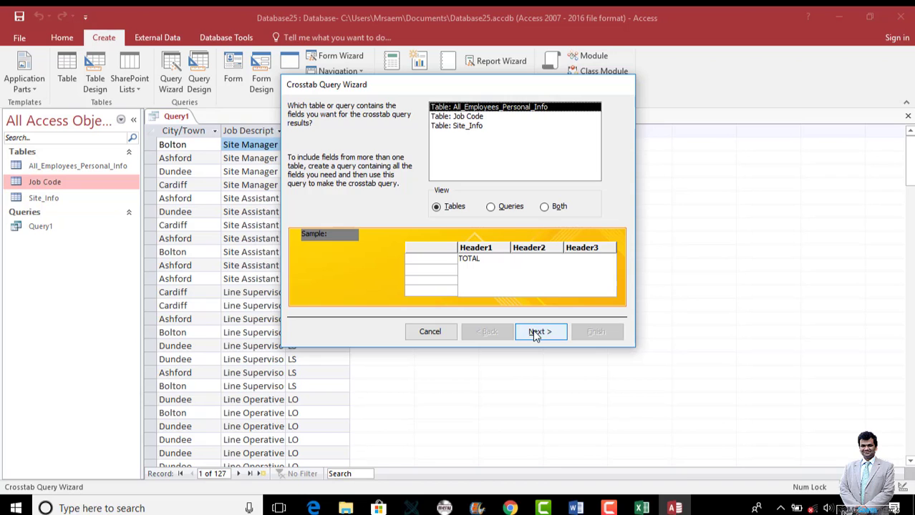
{"action": "left_click", "coordinate": [491, 207]}
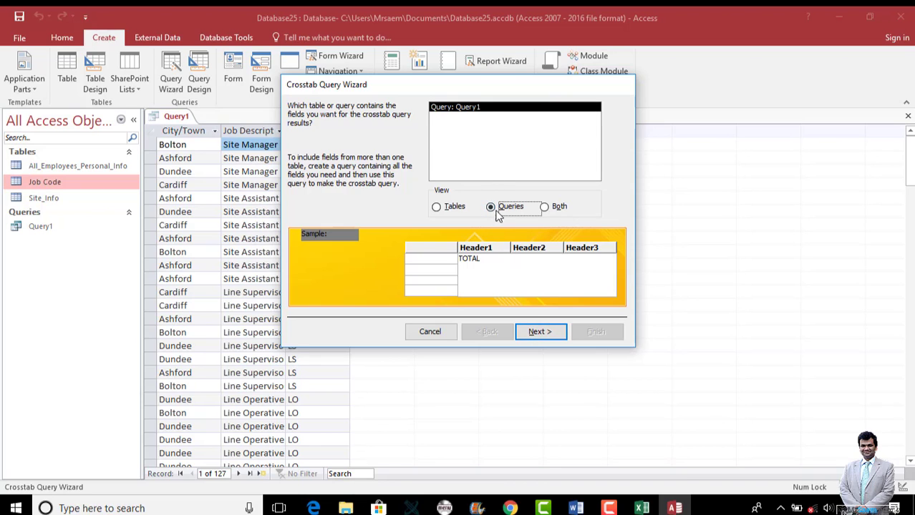
{"action": "left_click", "coordinate": [540, 332]}
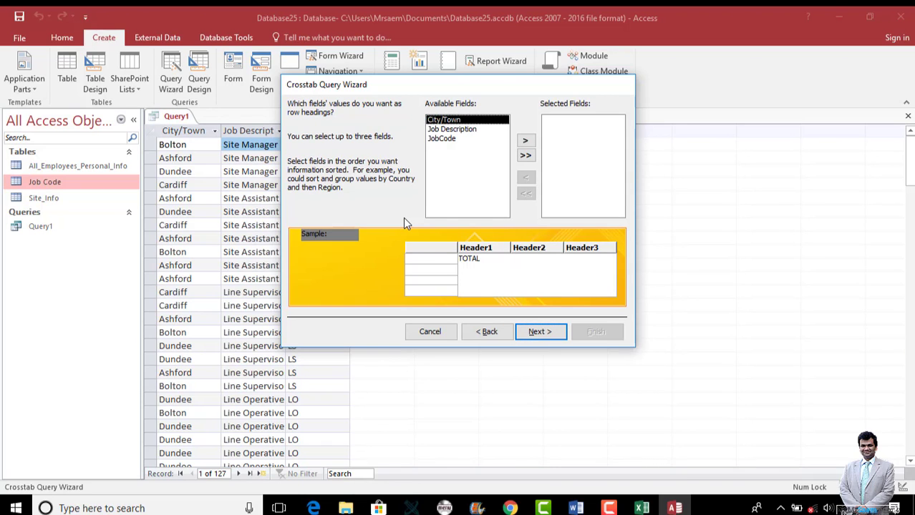
- Check the required report layout in the Edge PDF, and in Access use City/Town as the crosstab's row headings
{"action": "left_click", "coordinate": [313, 508]}
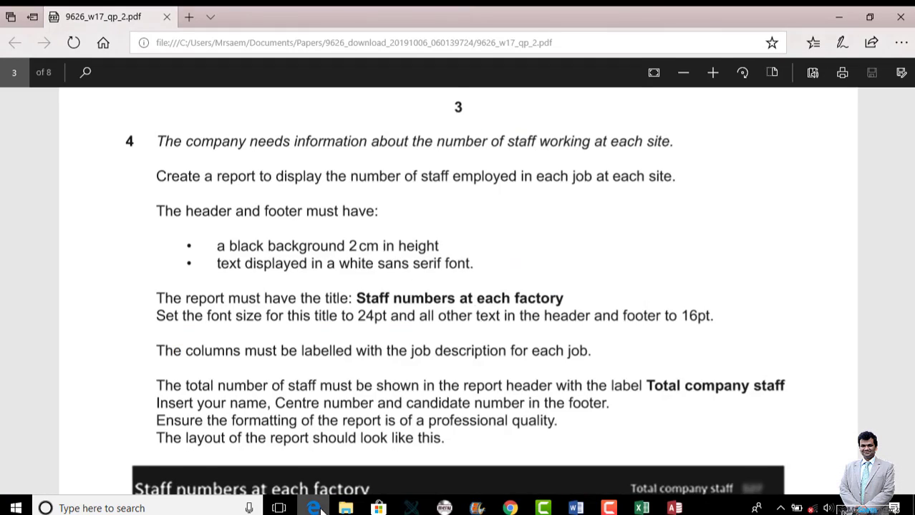
{"action": "scroll", "coordinate": [391, 267], "scroll_direction": "down", "scroll_amount": 3}
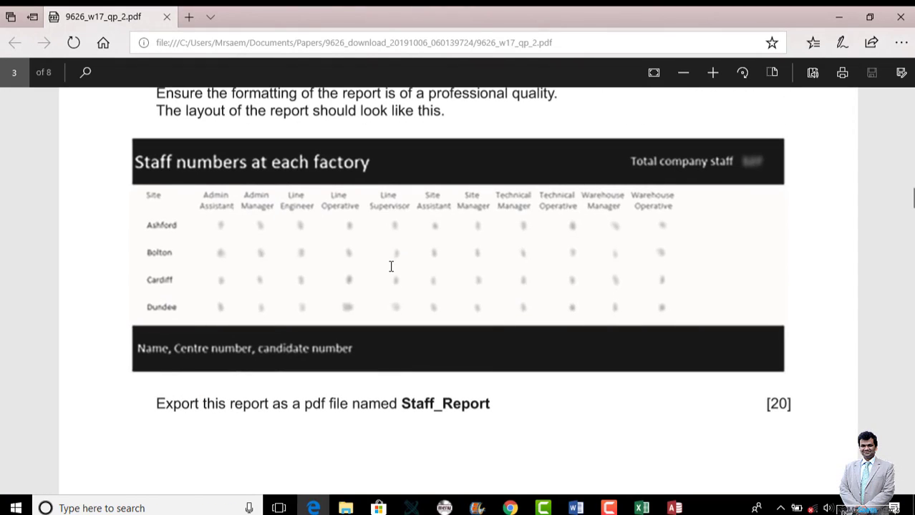
{"action": "left_click", "coordinate": [674, 508]}
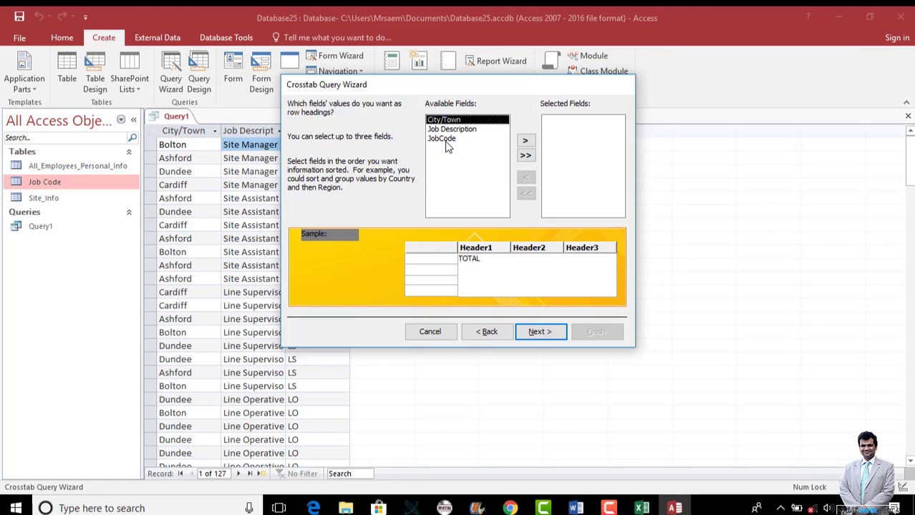
{"action": "left_click", "coordinate": [524, 141]}
{"action": "left_click", "coordinate": [540, 331]}
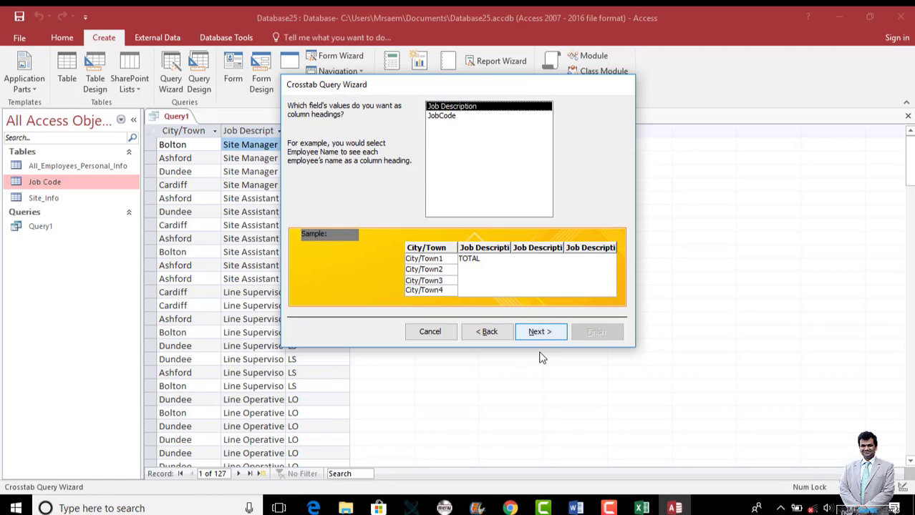
- Create Query1_Crosstab with Job Description as column headings, Count of JobCode as the value and row sums included, checking the layout in the PDF
{"action": "left_click", "coordinate": [314, 509]}
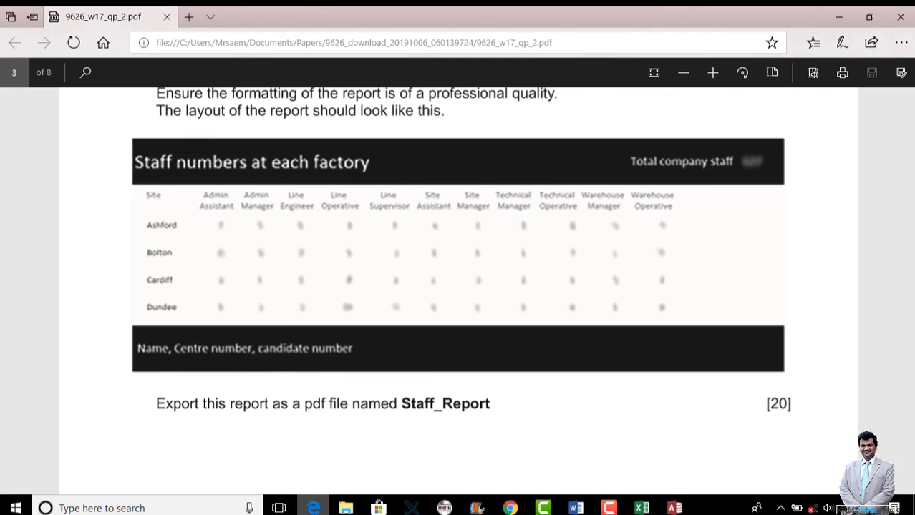
{"action": "left_click", "coordinate": [314, 508]}
{"action": "left_click", "coordinate": [541, 332]}
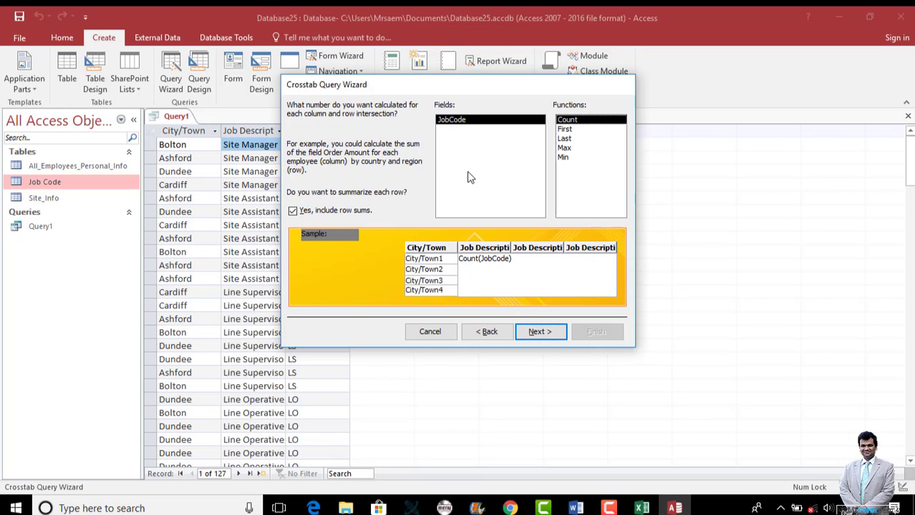
{"action": "left_click", "coordinate": [538, 332]}
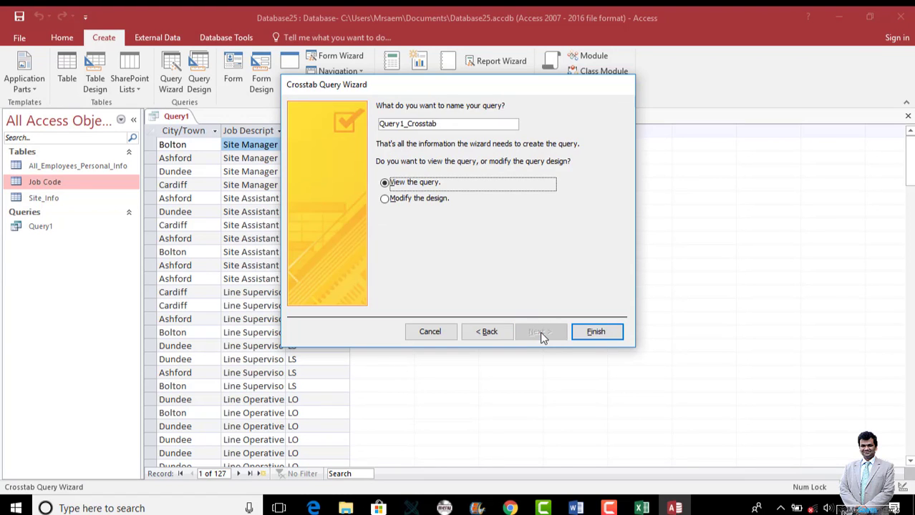
{"action": "left_click", "coordinate": [593, 333]}
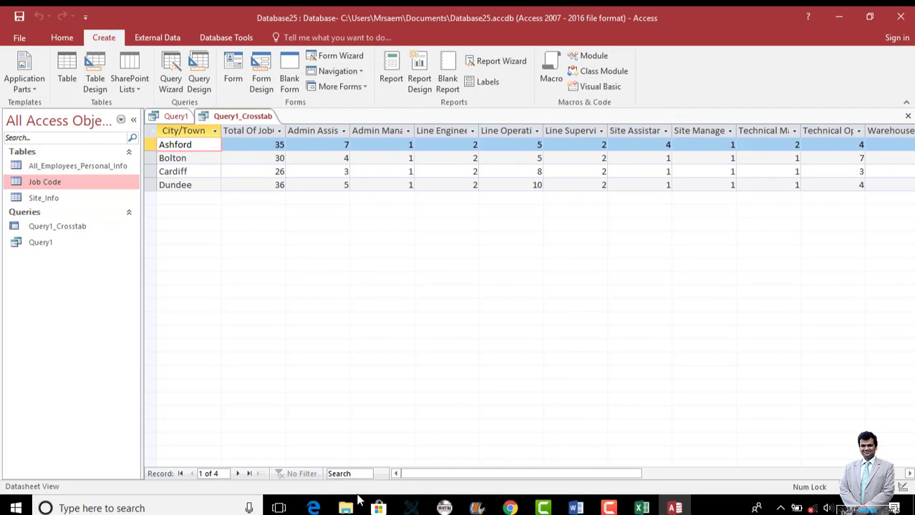
- Hide the Total Of JobCode column in the crosstab datasheet, comparing the columns with the report layout in the Edge PDF
{"action": "left_click", "coordinate": [315, 509]}
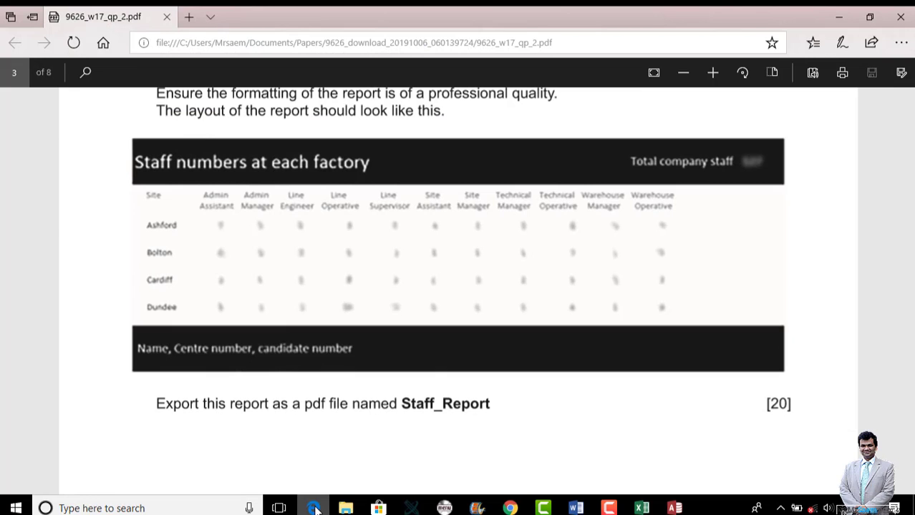
{"action": "left_click", "coordinate": [314, 508]}
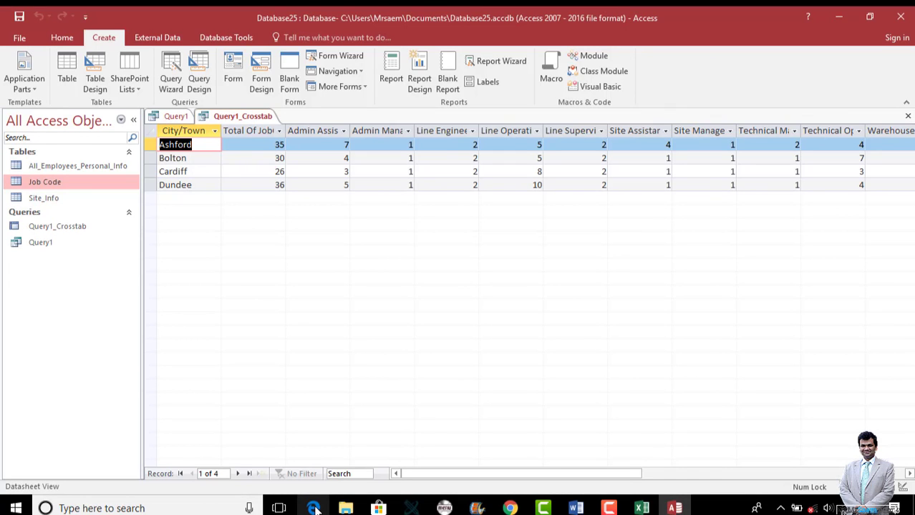
{"action": "left_click", "coordinate": [252, 132]}
{"action": "right_click", "coordinate": [252, 132]}
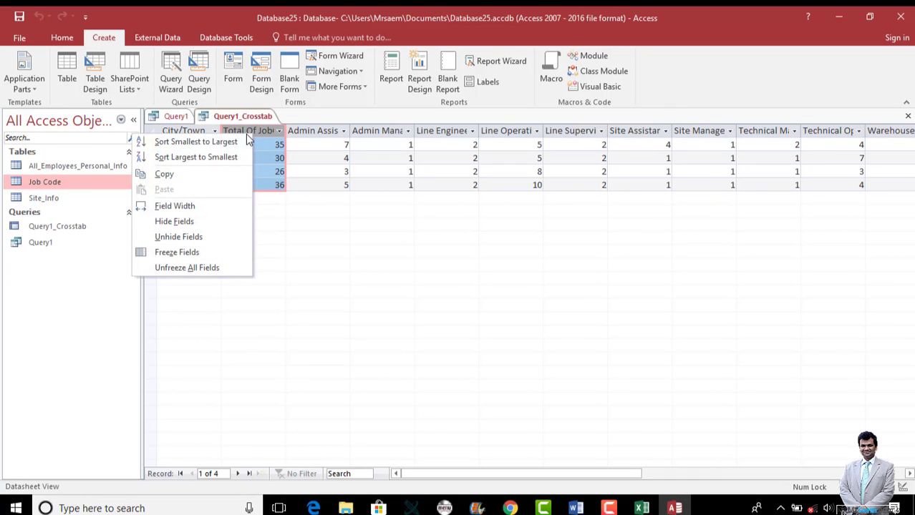
{"action": "left_click", "coordinate": [174, 222]}
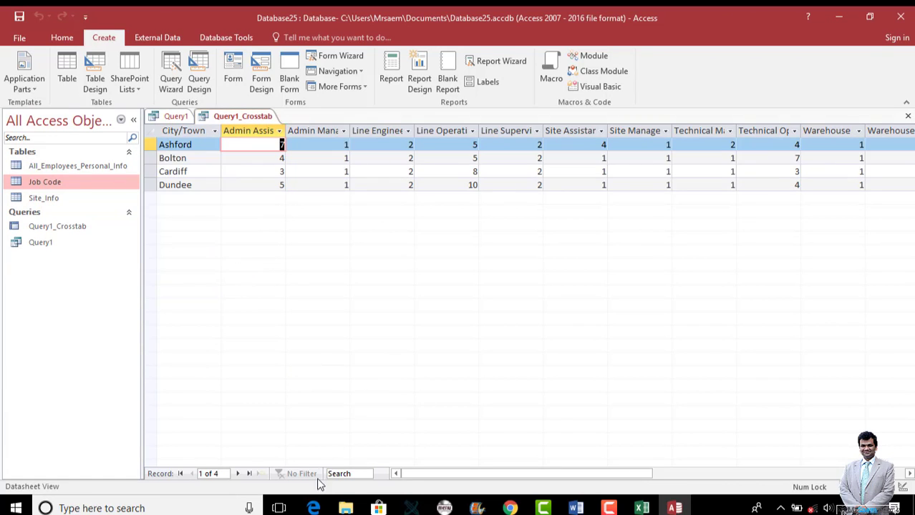
{"action": "left_click", "coordinate": [313, 508]}
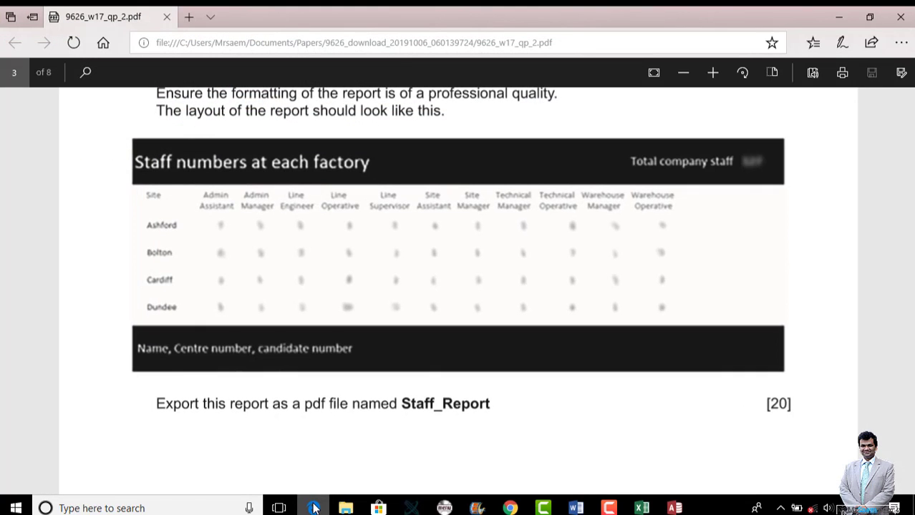
{"action": "left_click", "coordinate": [314, 508]}
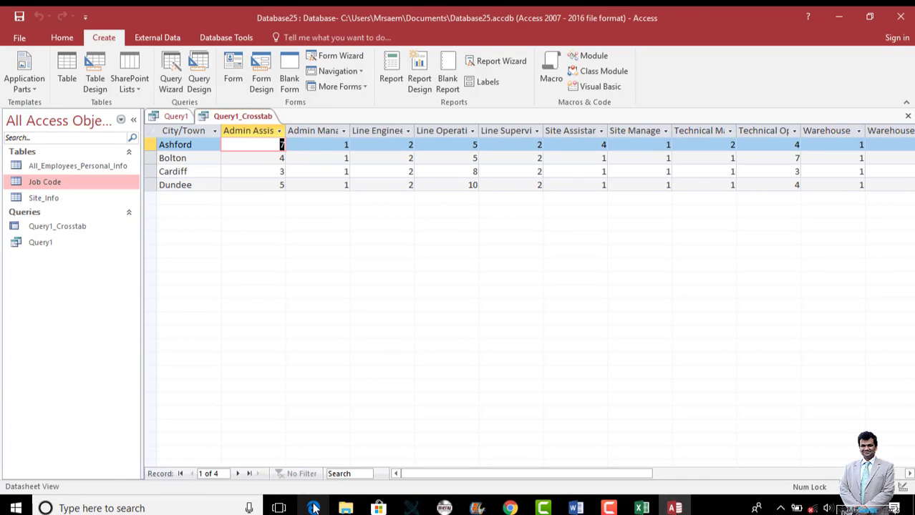
- Create a report from Query1_Crosstab and set its page orientation to landscape
{"action": "left_click", "coordinate": [157, 37]}
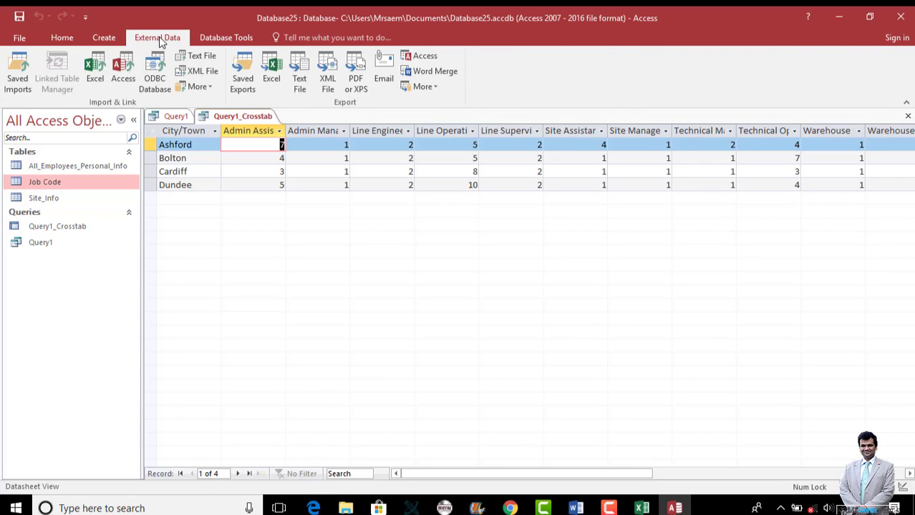
{"action": "left_click", "coordinate": [104, 38]}
{"action": "left_click", "coordinate": [391, 75]}
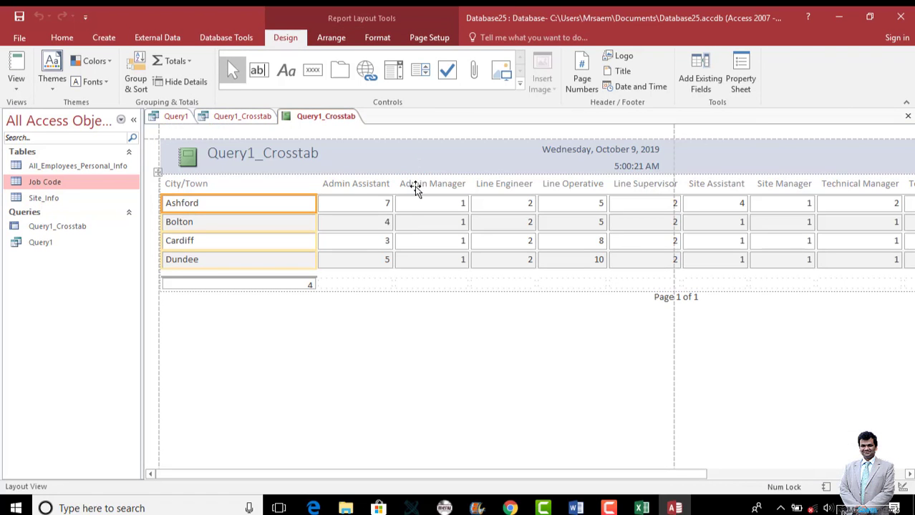
{"action": "left_click", "coordinate": [429, 37]}
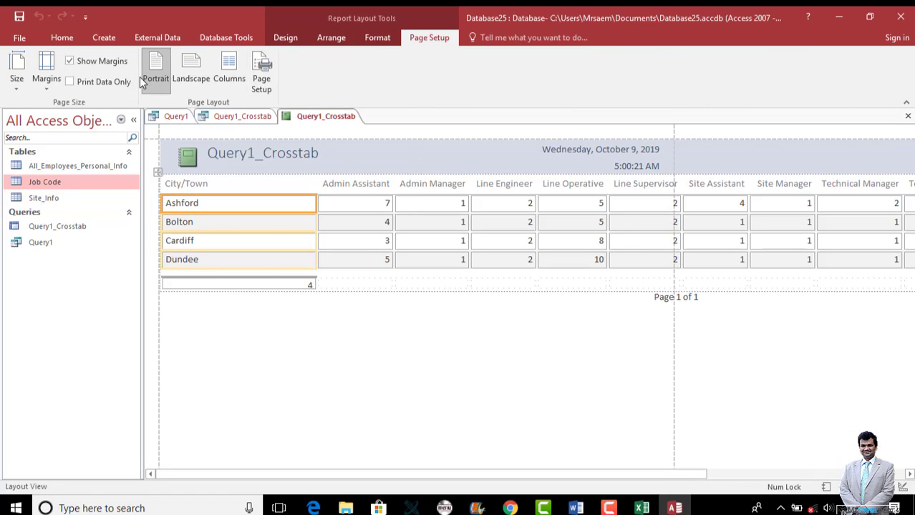
{"action": "left_click", "coordinate": [191, 72]}
- Narrow the report's City/Town column to fit its entries, and check the required layout in the Edge PDF
{"action": "left_click_drag", "start_coordinate": [313, 204], "coordinate": [212, 204]}
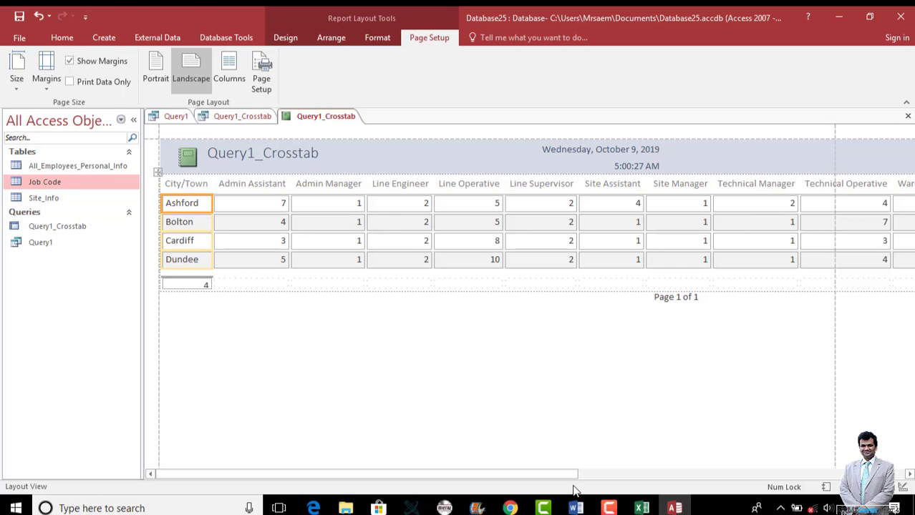
{"action": "left_click_drag", "start_coordinate": [561, 476], "coordinate": [364, 472]}
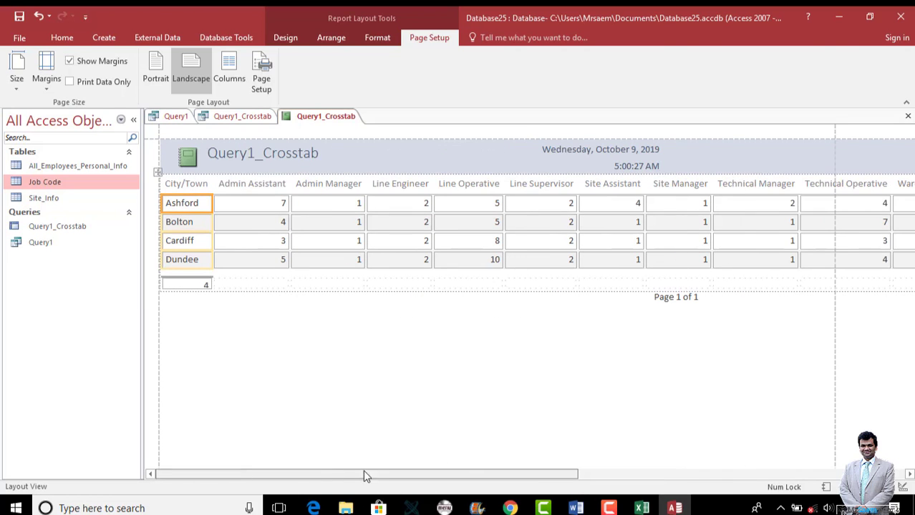
{"action": "left_click", "coordinate": [313, 508]}
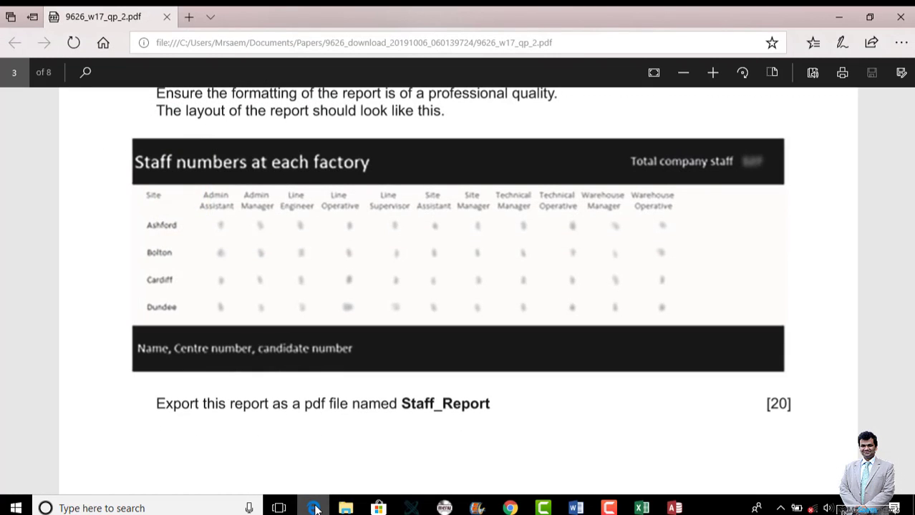
{"action": "left_click", "coordinate": [315, 508]}
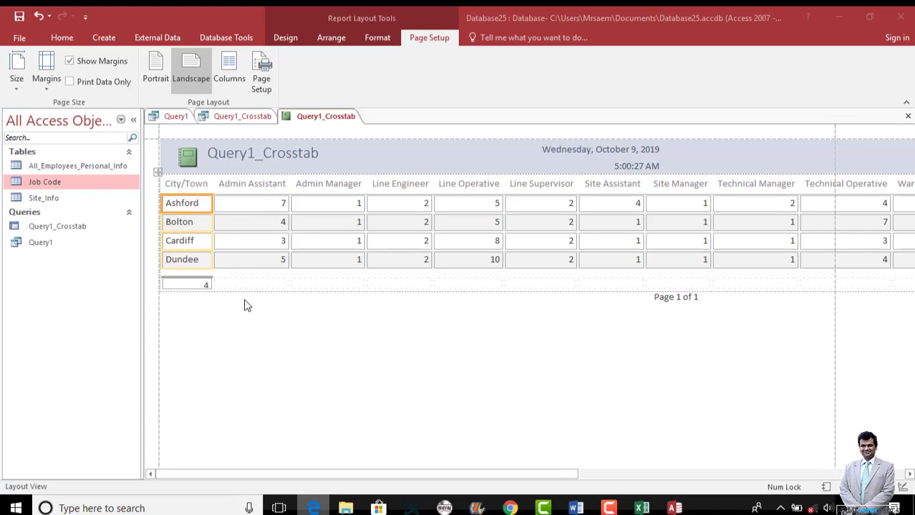
- Make the column heading row taller and narrow the Admin Assistant column so its heading wraps onto two lines
{"action": "left_click", "coordinate": [275, 206]}
{"action": "mouse_move", "coordinate": [289, 204]}
{"action": "left_mouse_down"}
{"action": "mouse_move", "coordinate": [271, 205]}
{"action": "mouse_move", "coordinate": [303, 205]}
{"action": "left_mouse_up"}
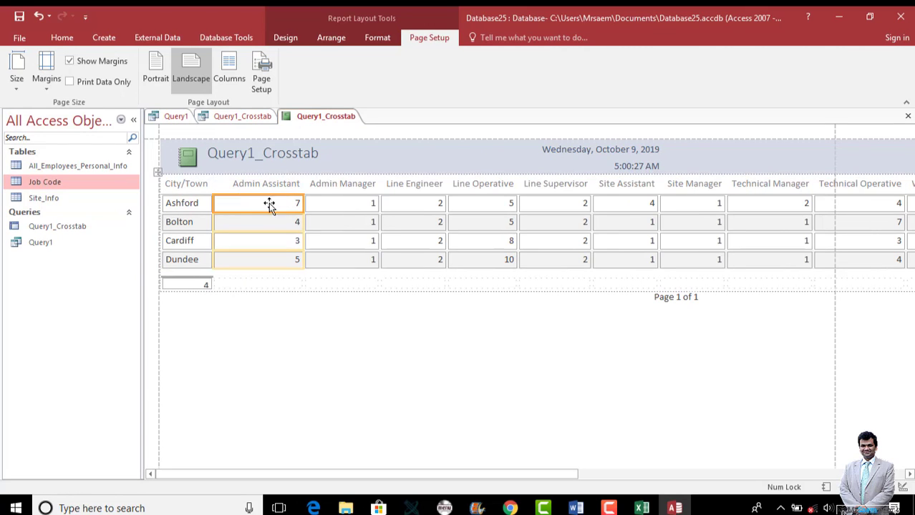
{"action": "left_click", "coordinate": [173, 187]}
{"action": "left_click_drag", "start_coordinate": [171, 192], "coordinate": [170, 210]}
{"action": "left_click", "coordinate": [300, 220]}
{"action": "left_click_drag", "start_coordinate": [301, 220], "coordinate": [274, 218]}
- Narrow the Admin Manager and Line Engineer columns so their headings wrap onto two lines
{"action": "left_click", "coordinate": [341, 218]}
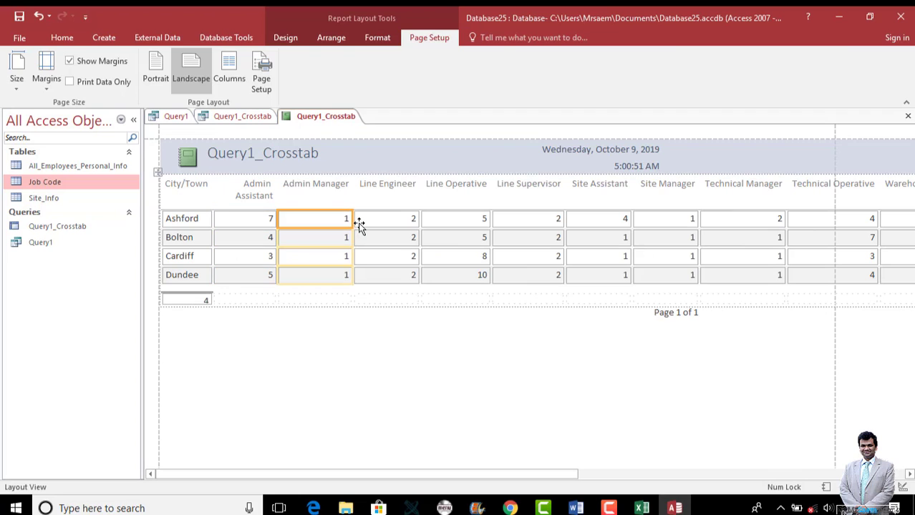
{"action": "left_click_drag", "start_coordinate": [350, 221], "coordinate": [327, 218]}
{"action": "left_click", "coordinate": [373, 221]}
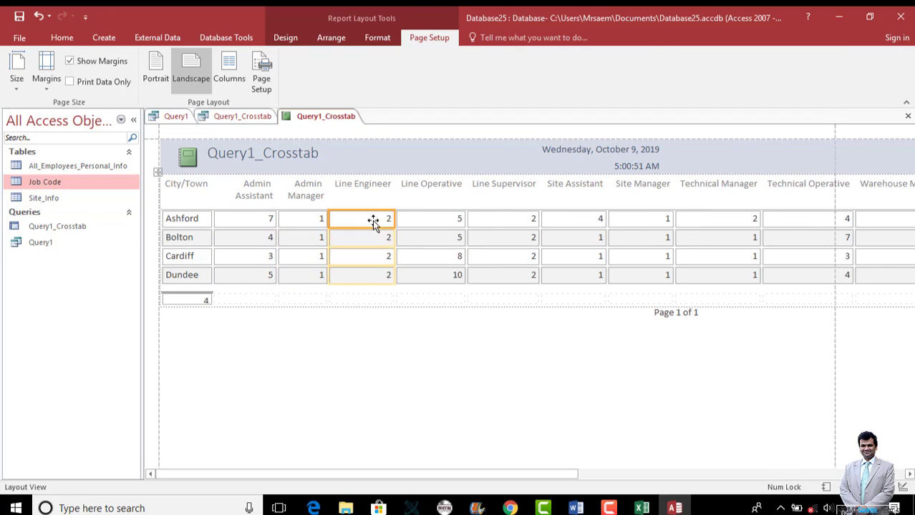
{"action": "left_click", "coordinate": [398, 222]}
{"action": "left_click", "coordinate": [380, 220]}
{"action": "left_click_drag", "start_coordinate": [393, 218], "coordinate": [374, 220]}
- Narrow the Line Operative column to wrap its heading, and centre the Line Operative and Line Engineer headings
{"action": "left_click", "coordinate": [438, 220]}
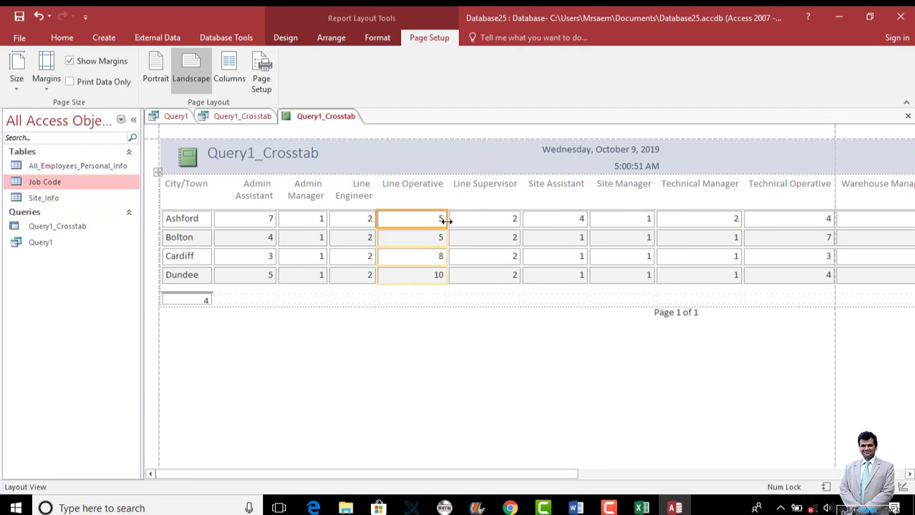
{"action": "left_click_drag", "start_coordinate": [446, 221], "coordinate": [428, 223]}
{"action": "left_click", "coordinate": [420, 198]}
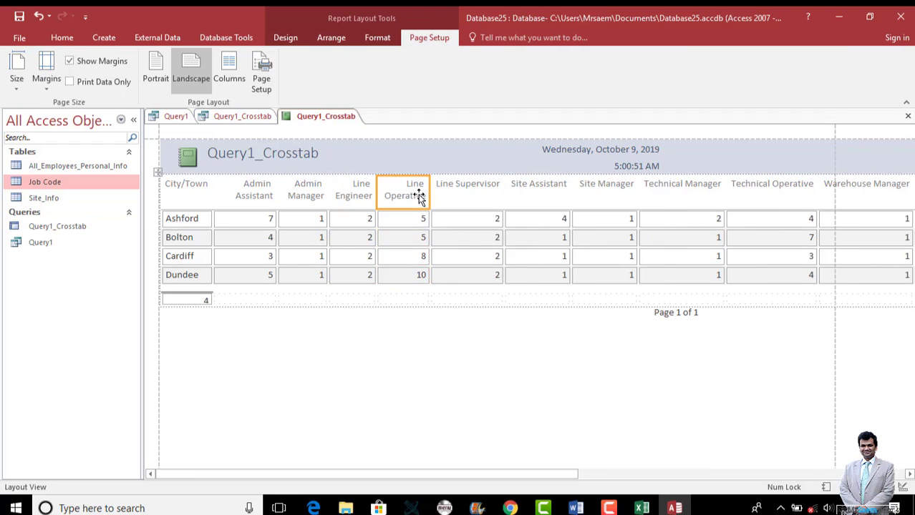
{"action": "left_click", "coordinate": [70, 41]}
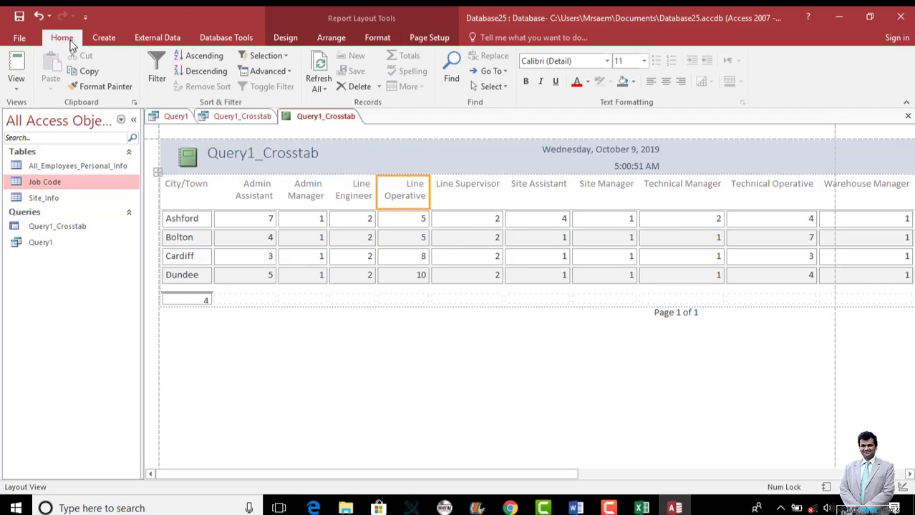
{"action": "left_click", "coordinate": [666, 81]}
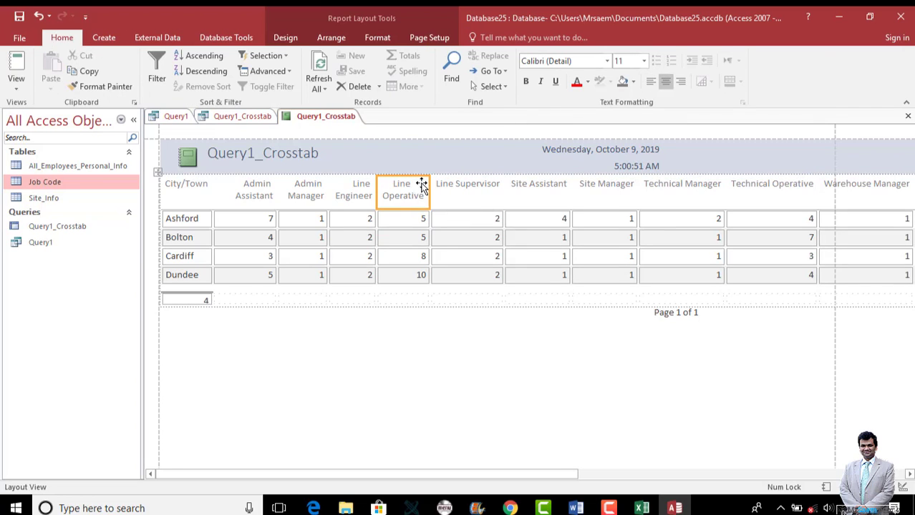
{"action": "left_click", "coordinate": [374, 187]}
{"action": "left_click", "coordinate": [666, 81]}
- Narrow the Line Supervisor column, keeping it wide enough for the full word Supervisor, and centre its two-line heading
{"action": "left_click", "coordinate": [467, 221]}
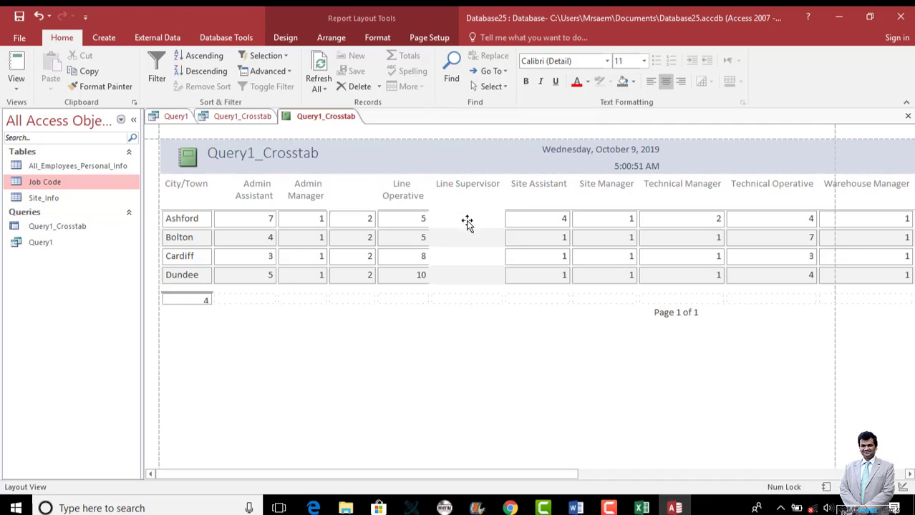
{"action": "left_click_drag", "start_coordinate": [502, 221], "coordinate": [474, 222]}
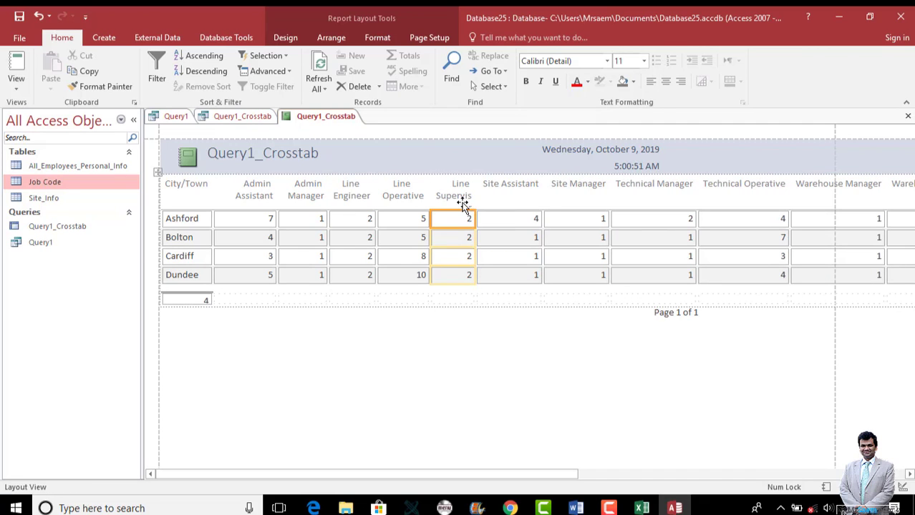
{"action": "left_click", "coordinate": [463, 204]}
{"action": "left_click", "coordinate": [472, 223]}
{"action": "left_click_drag", "start_coordinate": [474, 220], "coordinate": [486, 220]}
{"action": "left_click", "coordinate": [480, 180]}
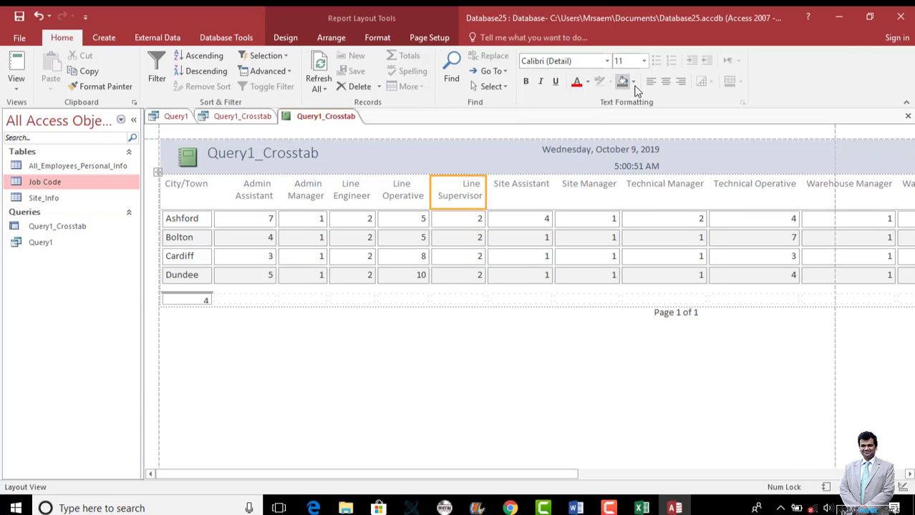
{"action": "left_click", "coordinate": [665, 81]}
- Narrow the Site Assistant column so its heading wraps onto two lines, and centre the heading
{"action": "left_click", "coordinate": [534, 201]}
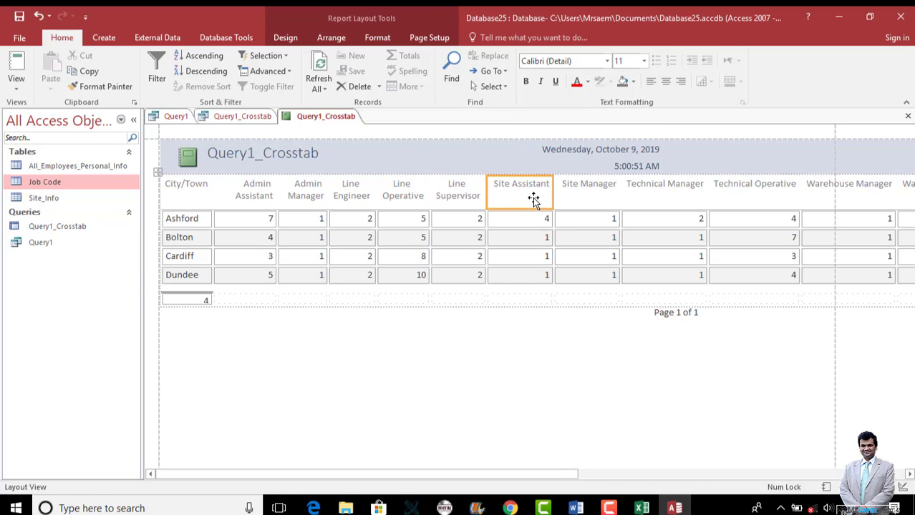
{"action": "left_click", "coordinate": [555, 222]}
{"action": "left_click", "coordinate": [548, 221]}
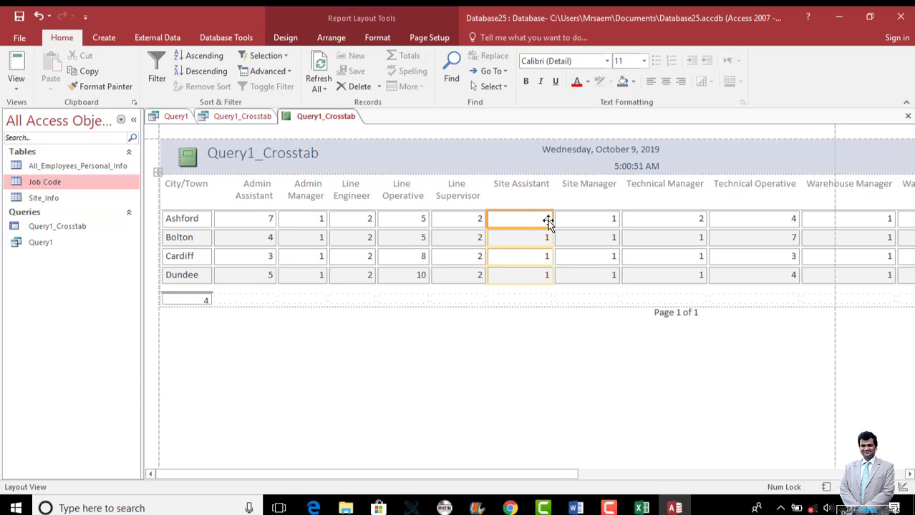
{"action": "left_click_drag", "start_coordinate": [552, 220], "coordinate": [532, 220]}
{"action": "left_click", "coordinate": [519, 189]}
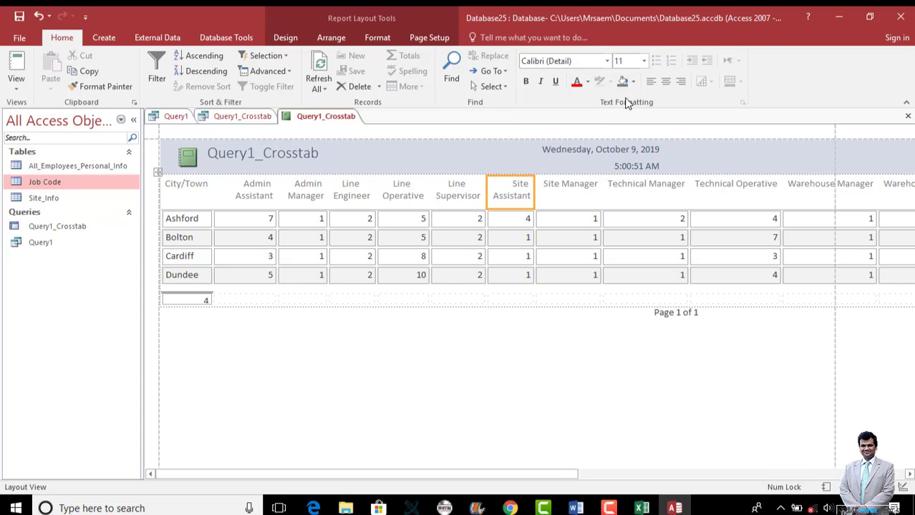
{"action": "left_click", "coordinate": [666, 81]}
- Narrow the Site Manager column so its heading wraps onto two lines, and centre the heading
{"action": "left_click", "coordinate": [570, 186]}
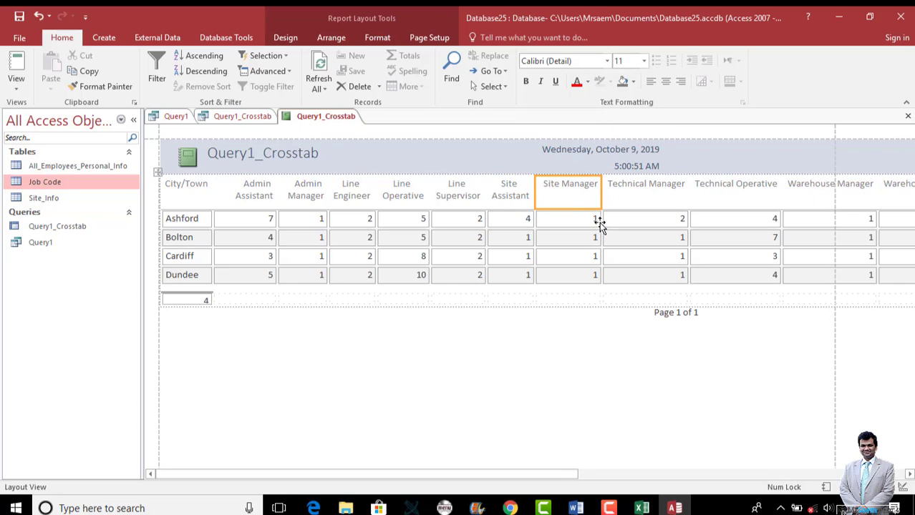
{"action": "left_click", "coordinate": [597, 221]}
{"action": "left_click_drag", "start_coordinate": [601, 221], "coordinate": [579, 220]}
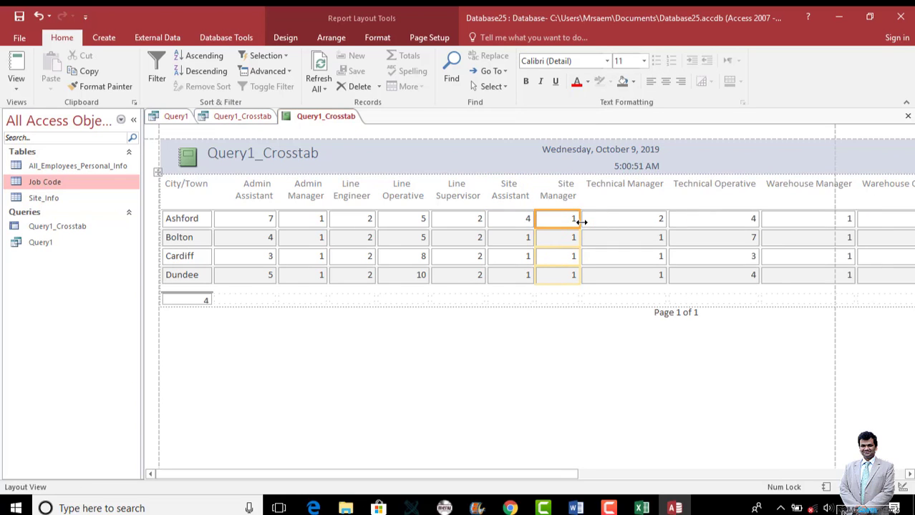
{"action": "left_click", "coordinate": [569, 182]}
{"action": "left_click", "coordinate": [666, 82]}
- Narrow the Technical Manager column so its heading wraps onto two lines, and centre the heading
{"action": "left_click", "coordinate": [630, 188]}
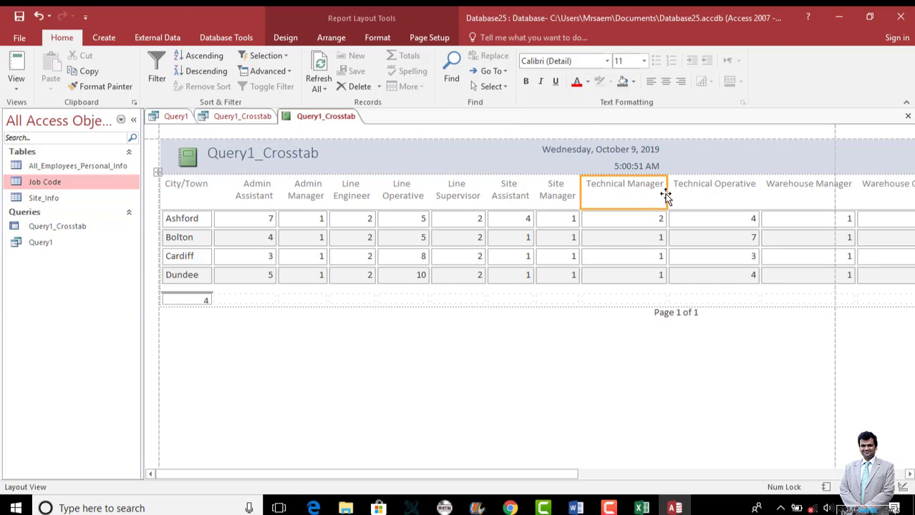
{"action": "left_click", "coordinate": [663, 219]}
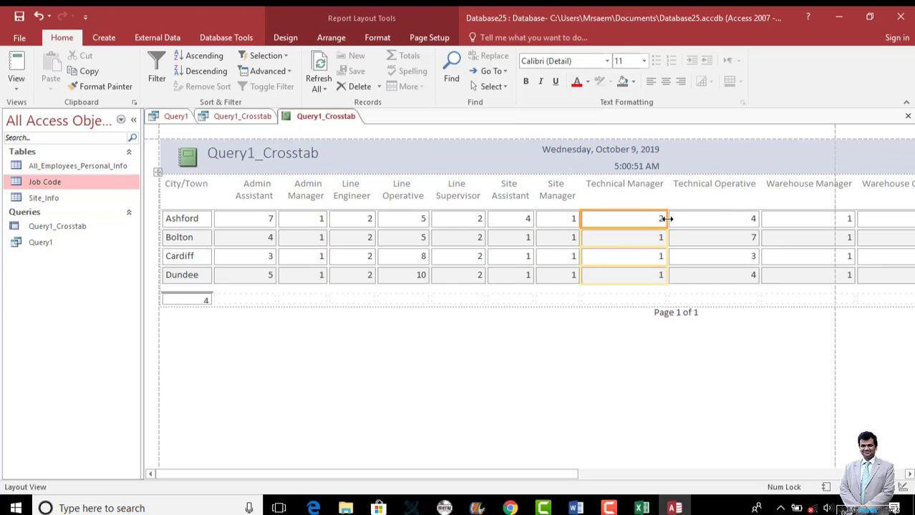
{"action": "left_click_drag", "start_coordinate": [665, 223], "coordinate": [636, 221]}
{"action": "left_click", "coordinate": [621, 200]}
{"action": "left_click", "coordinate": [665, 82]}
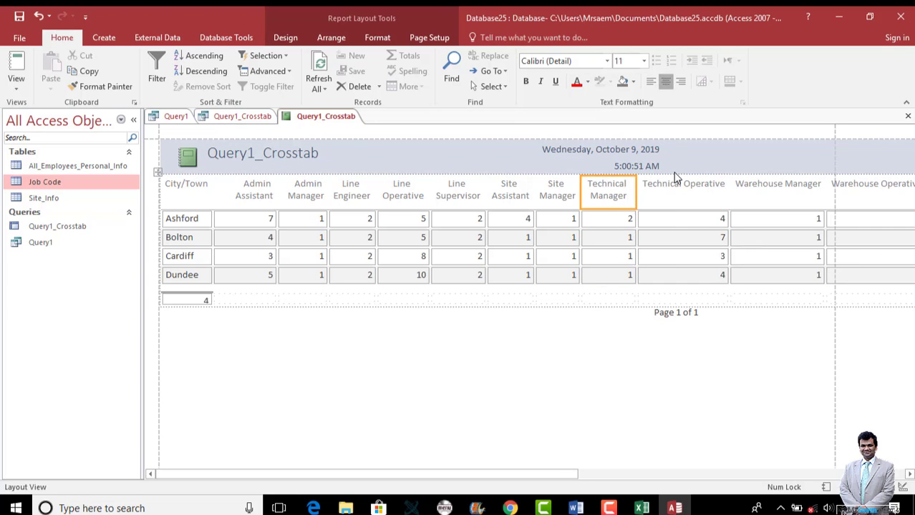
- Narrow the Technical Operative and Warehouse Manager columns to wrap their headings, and centre the Warehouse Manager heading
{"action": "left_click", "coordinate": [709, 219]}
{"action": "left_click_drag", "start_coordinate": [726, 220], "coordinate": [684, 218]}
{"action": "left_click", "coordinate": [748, 180]}
{"action": "left_click", "coordinate": [748, 180]}
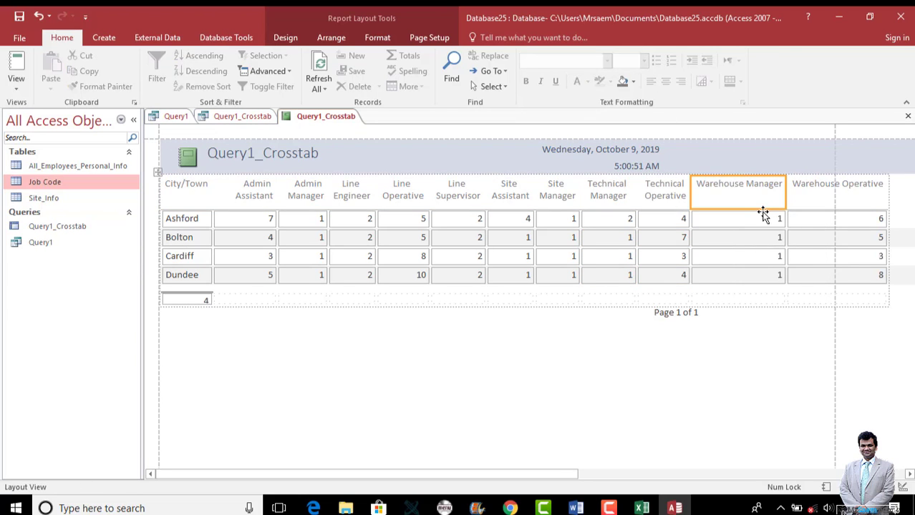
{"action": "left_click", "coordinate": [780, 222]}
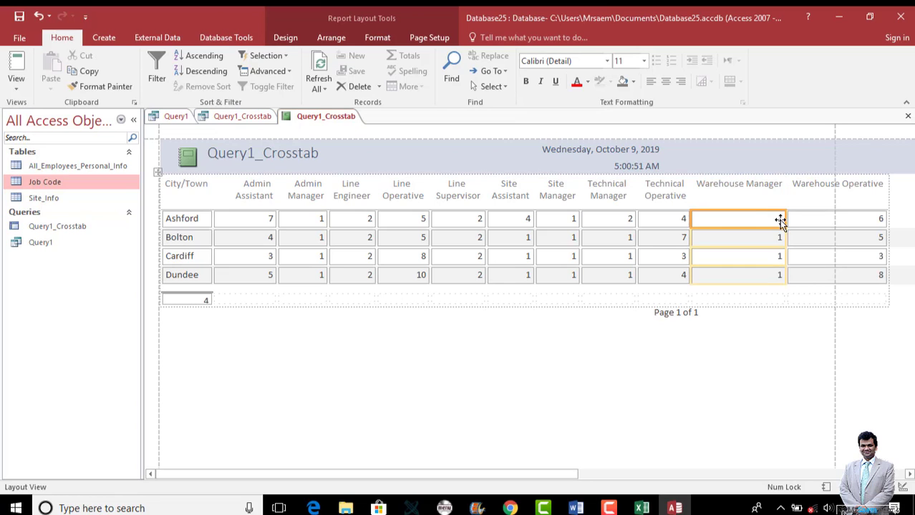
{"action": "left_click_drag", "start_coordinate": [782, 219], "coordinate": [749, 220]}
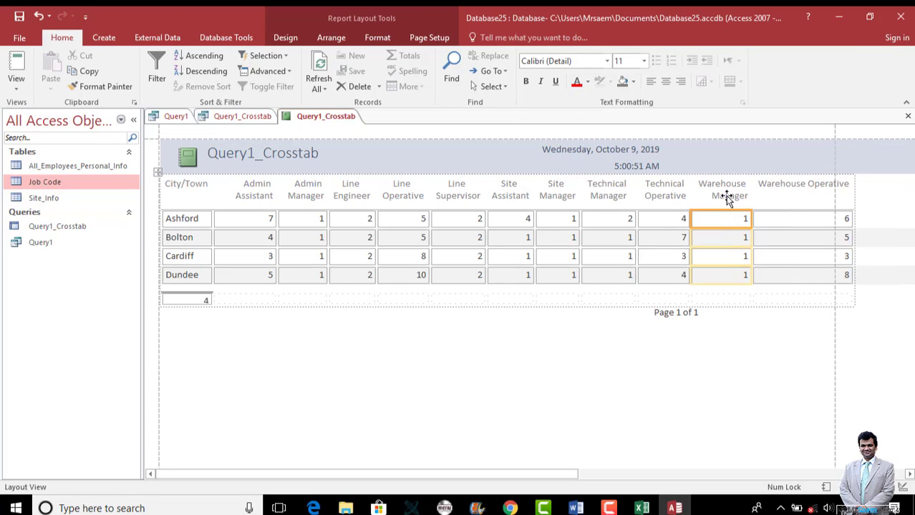
{"action": "left_click", "coordinate": [725, 196]}
{"action": "left_click", "coordinate": [665, 81]}
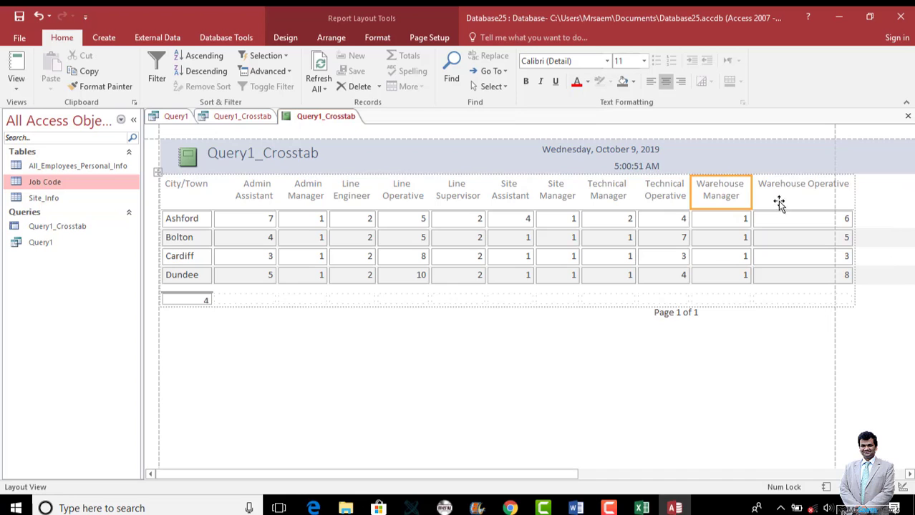
- Narrow the Warehouse Operative column to fit within the landscape page, and centre its wrapped heading
{"action": "left_click", "coordinate": [779, 204]}
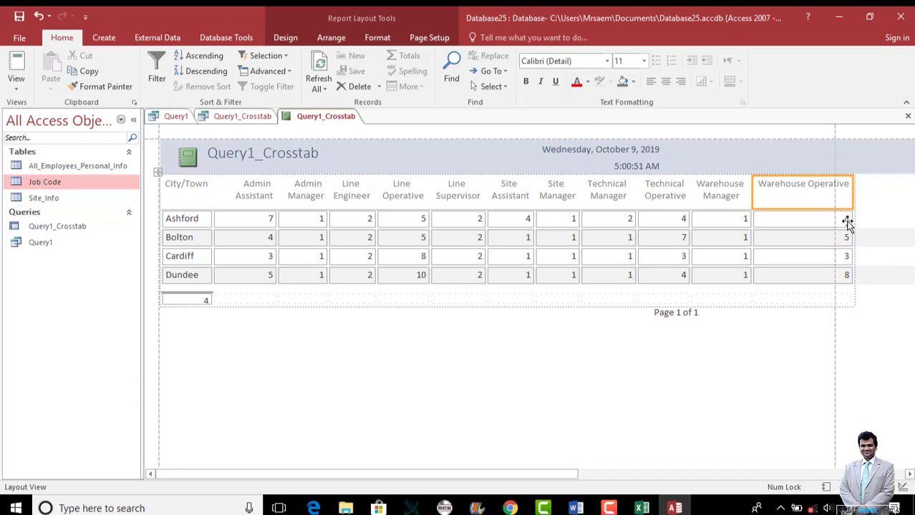
{"action": "left_click", "coordinate": [846, 222]}
{"action": "left_click_drag", "start_coordinate": [846, 220], "coordinate": [829, 220]}
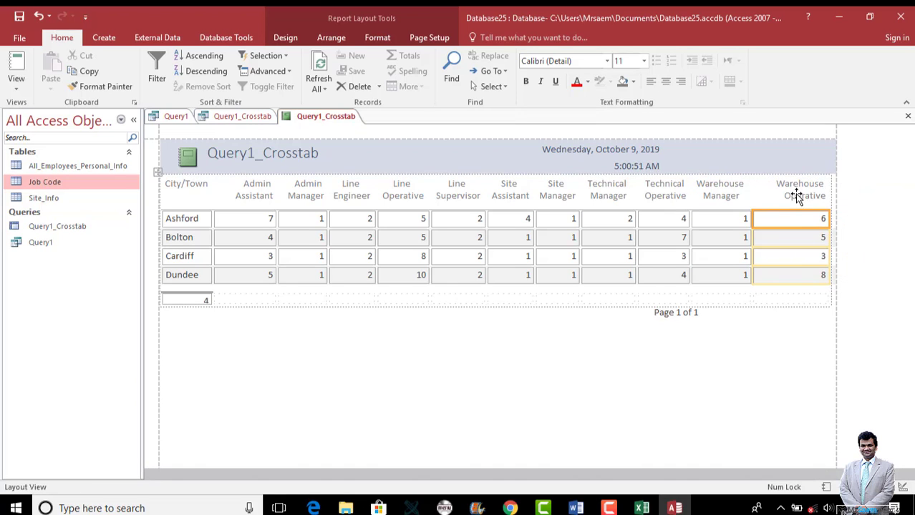
{"action": "left_click", "coordinate": [794, 193]}
{"action": "left_click", "coordinate": [665, 80]}
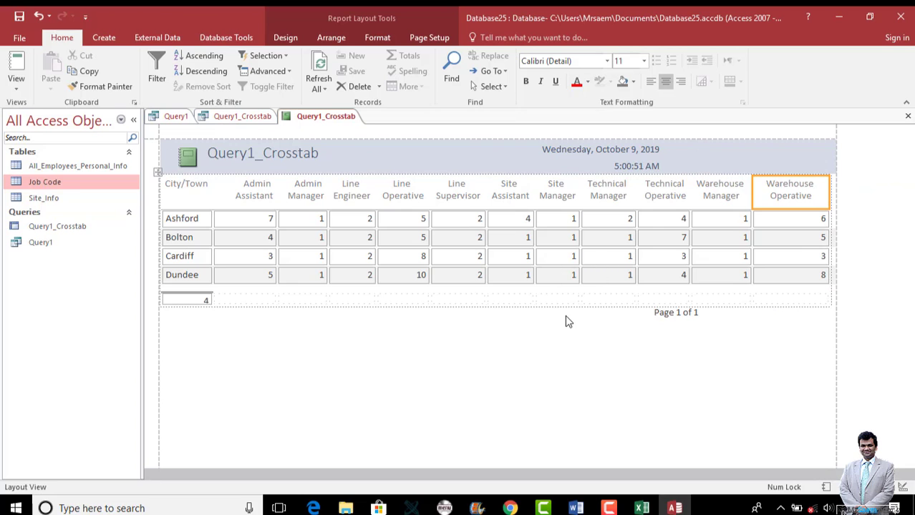
- Delete the date and time fields from the report header
{"action": "left_click", "coordinate": [625, 151]}
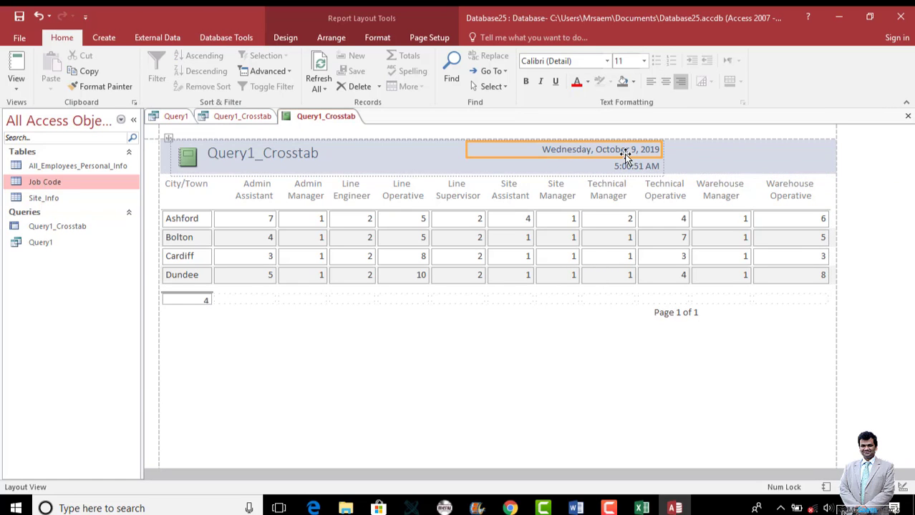
{"action": "key", "text": "Delete"}
{"action": "left_click", "coordinate": [633, 164]}
{"action": "key", "text": "Delete"}
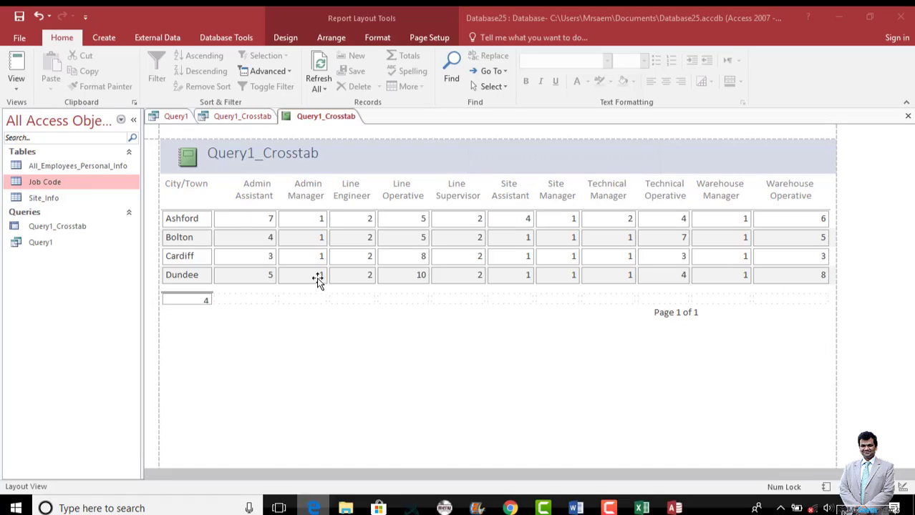
- Delete the empty layout cell beside the title in the report header
{"action": "left_click", "coordinate": [358, 165]}
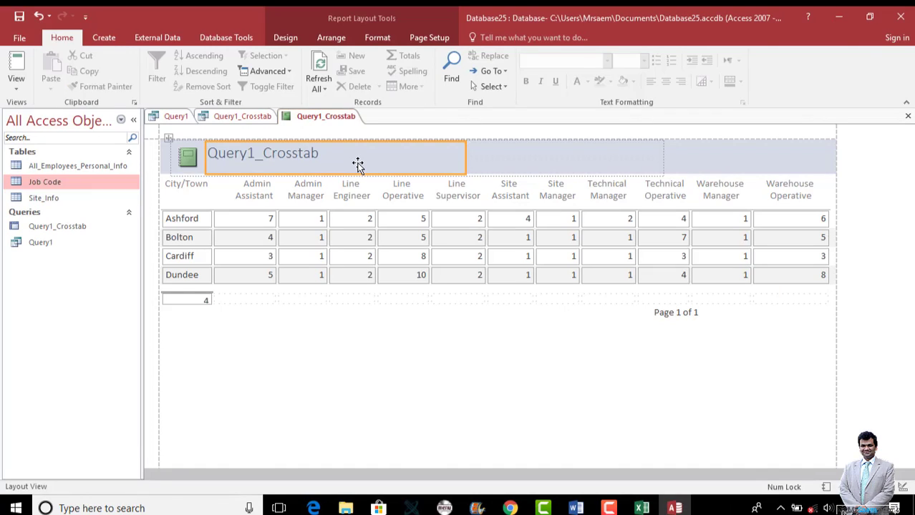
{"action": "left_click", "coordinate": [663, 162]}
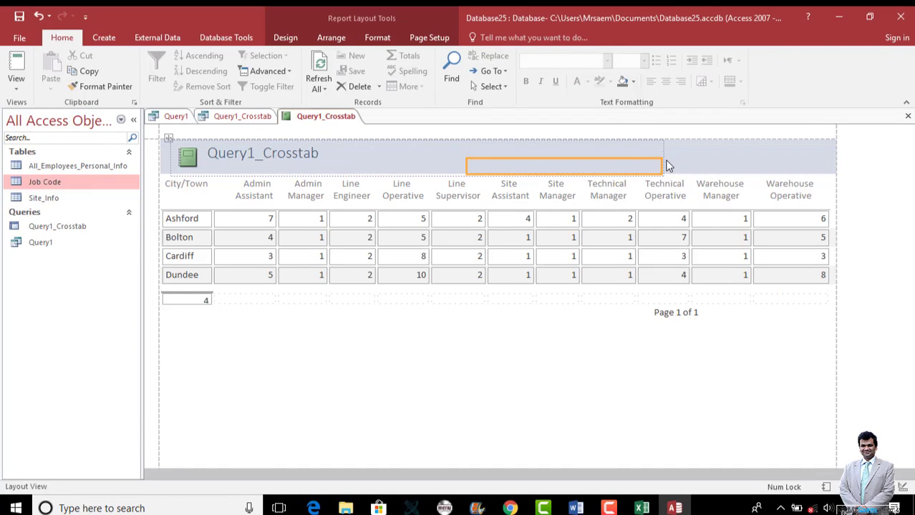
{"action": "left_click", "coordinate": [652, 152]}
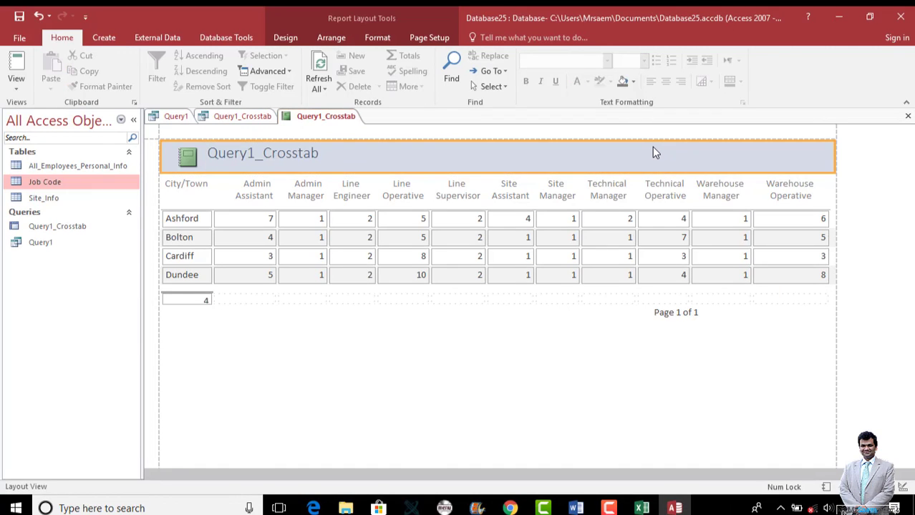
- Switch to the exam PDF and copy the required report title "Staff numbers at each factory"
{"action": "left_click", "coordinate": [313, 508]}
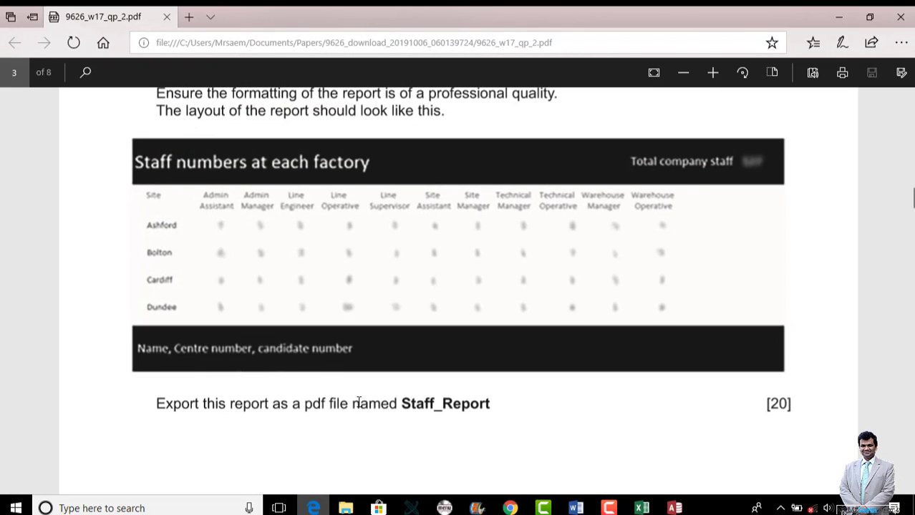
{"action": "scroll", "coordinate": [359, 402], "scroll_direction": "up", "scroll_amount": 3}
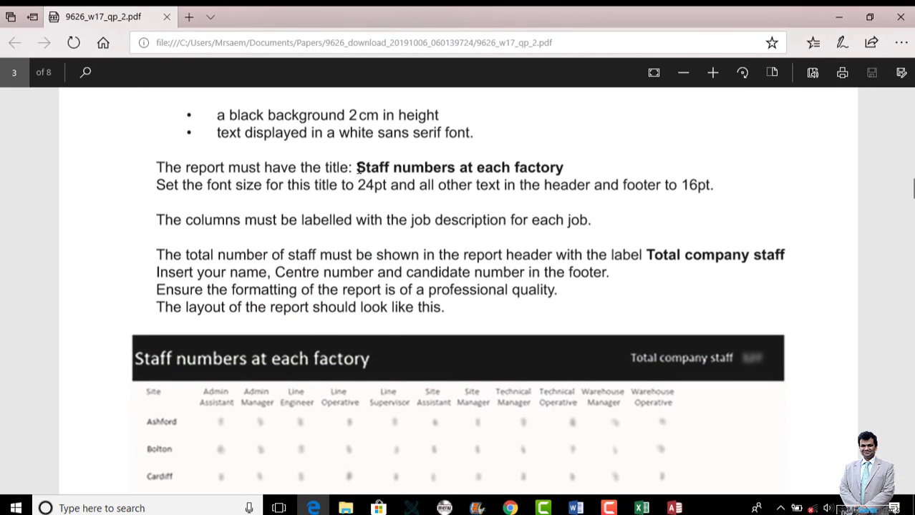
{"action": "left_click_drag", "start_coordinate": [358, 168], "coordinate": [532, 174]}
{"action": "key", "text": "ctrl+c"}
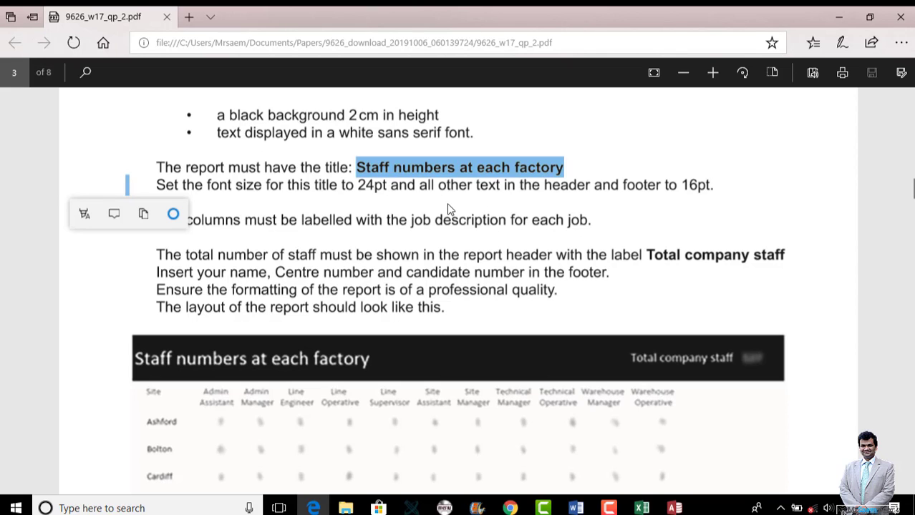
- Return to Access and replace the report header title with the copied text "Staff numbers at each factory"
{"action": "key", "text": "alt+Tab"}
{"action": "left_click", "coordinate": [268, 152]}
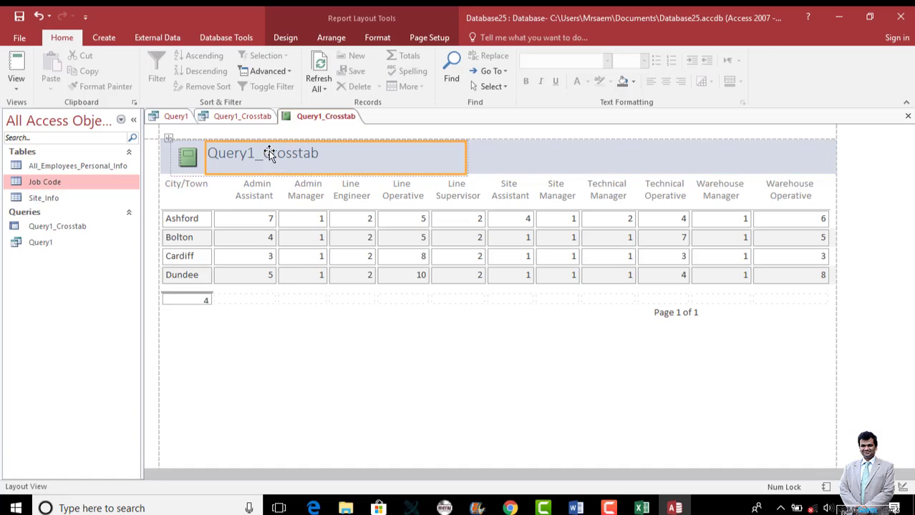
{"action": "left_click", "coordinate": [266, 153]}
{"action": "left_click_drag", "start_coordinate": [320, 152], "coordinate": [208, 153]}
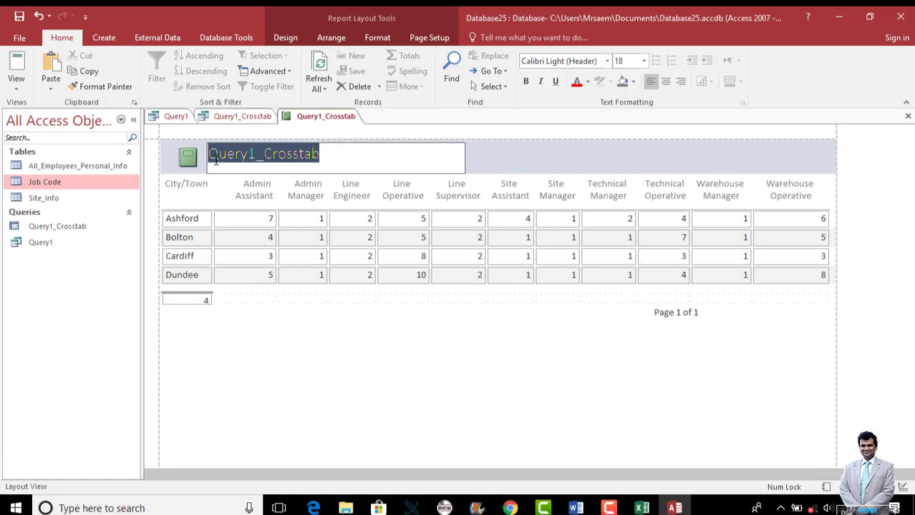
{"action": "key", "text": "ctrl+v"}
{"action": "key", "text": "Return"}
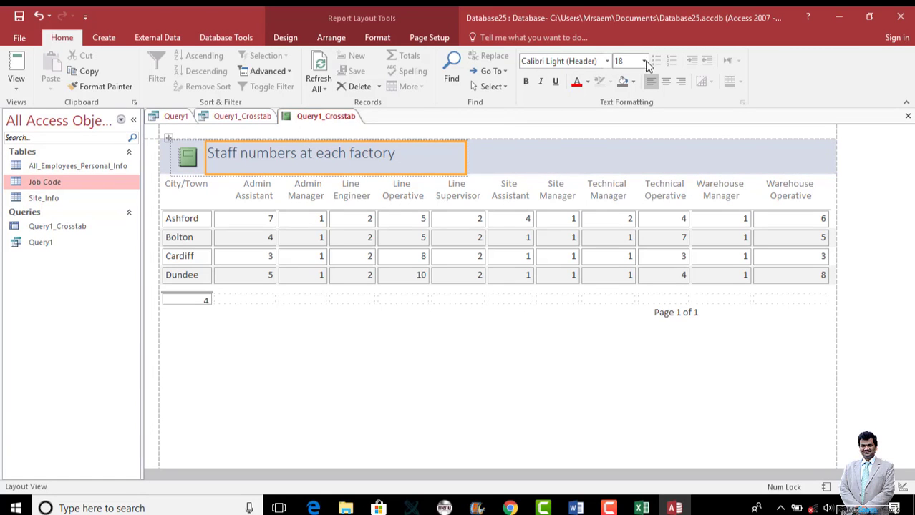
- Format the report title as 24 pt, bold, with white text
{"action": "left_click", "coordinate": [643, 62]}
{"action": "left_click", "coordinate": [627, 204]}
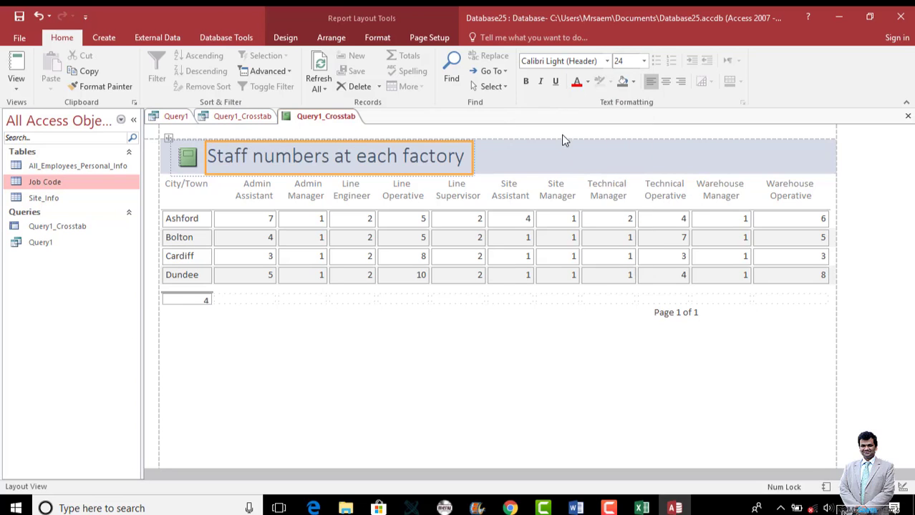
{"action": "left_click", "coordinate": [526, 81]}
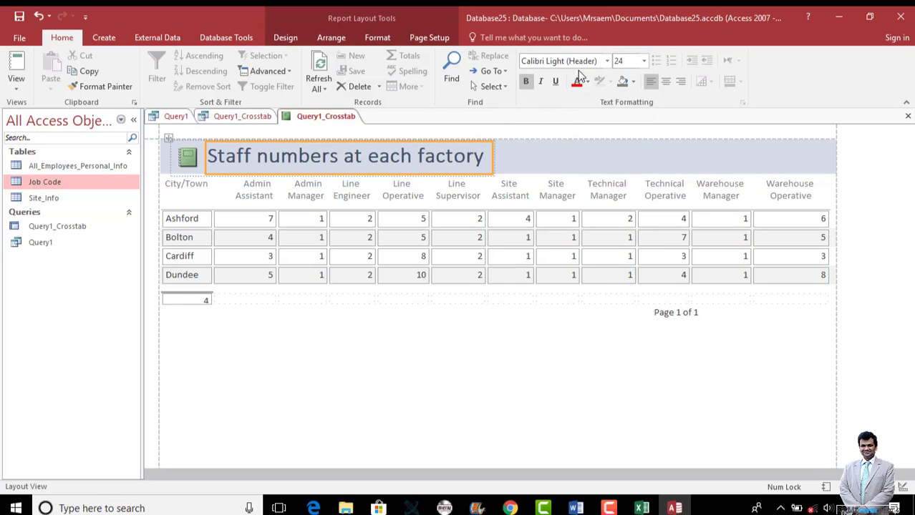
{"action": "left_click", "coordinate": [587, 82]}
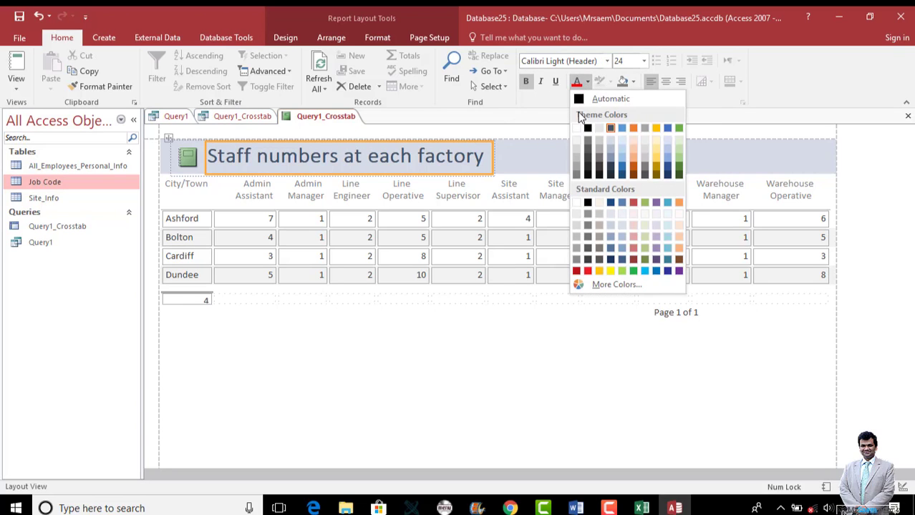
{"action": "left_click", "coordinate": [577, 129]}
- Fill the report header background with black and compare it with the sample layout in the exam PDF
{"action": "left_click", "coordinate": [526, 162]}
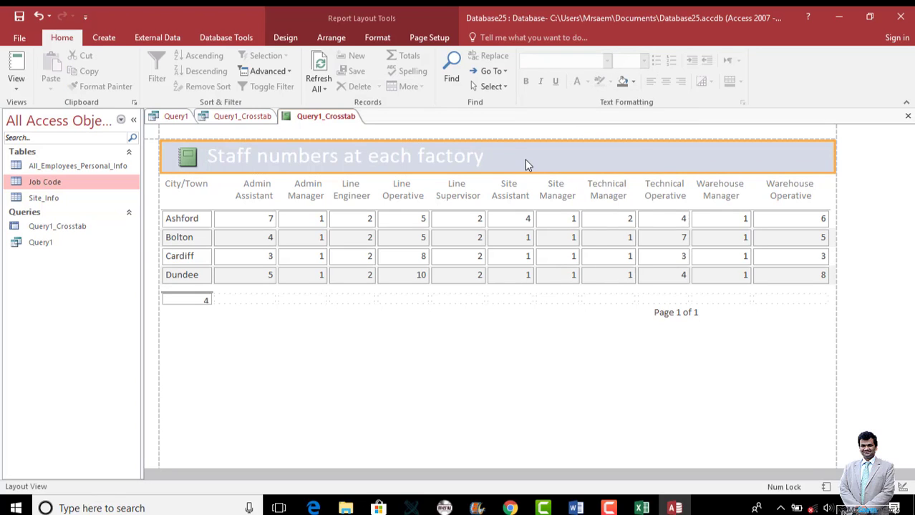
{"action": "right_click", "coordinate": [525, 162]}
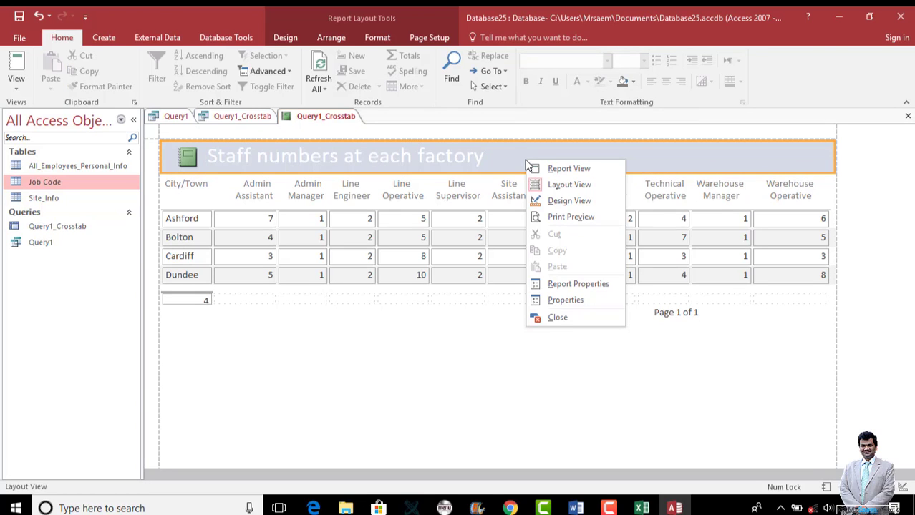
{"action": "left_click", "coordinate": [523, 160]}
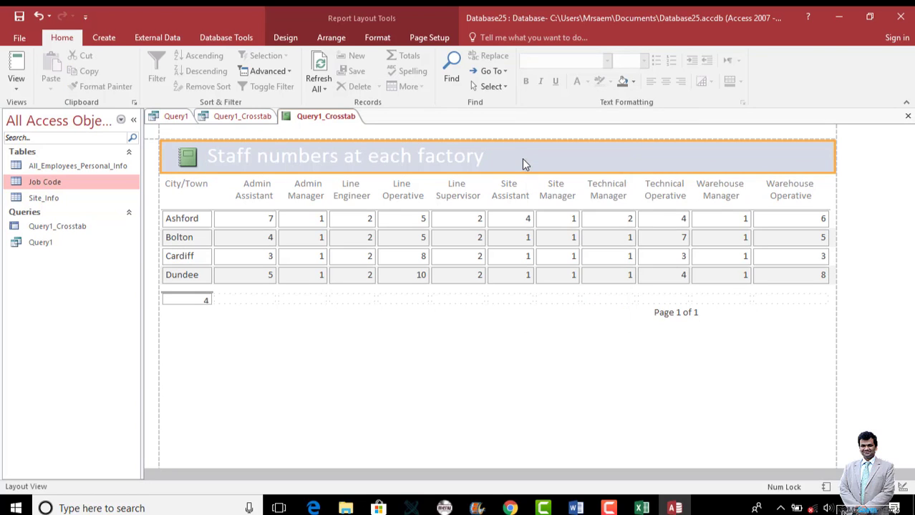
{"action": "left_click", "coordinate": [634, 82]}
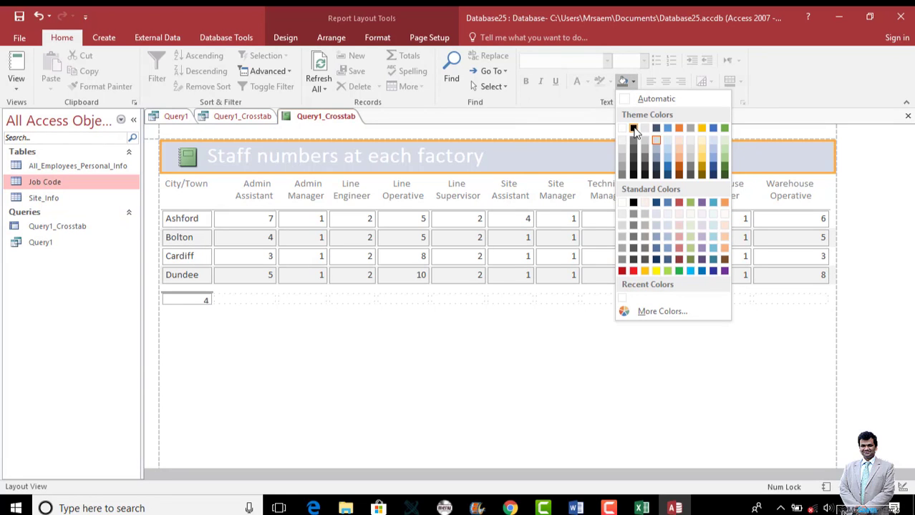
{"action": "left_click", "coordinate": [634, 129]}
{"action": "left_click", "coordinate": [312, 508]}
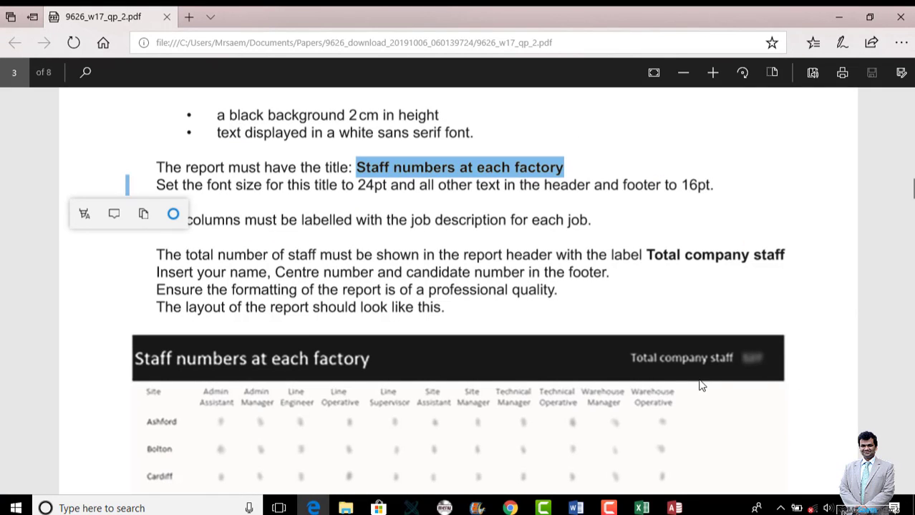
{"action": "scroll", "coordinate": [712, 368], "scroll_direction": "down", "scroll_amount": 2}
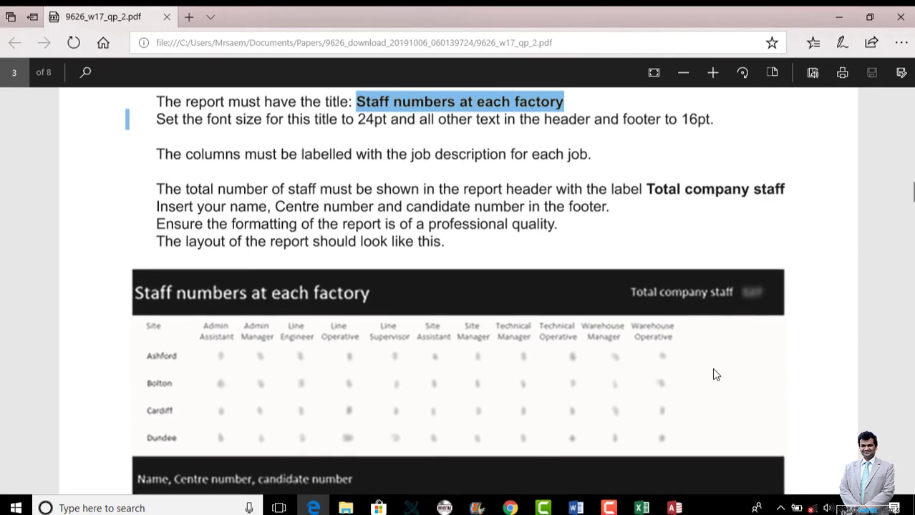
{"action": "left_click", "coordinate": [673, 508]}
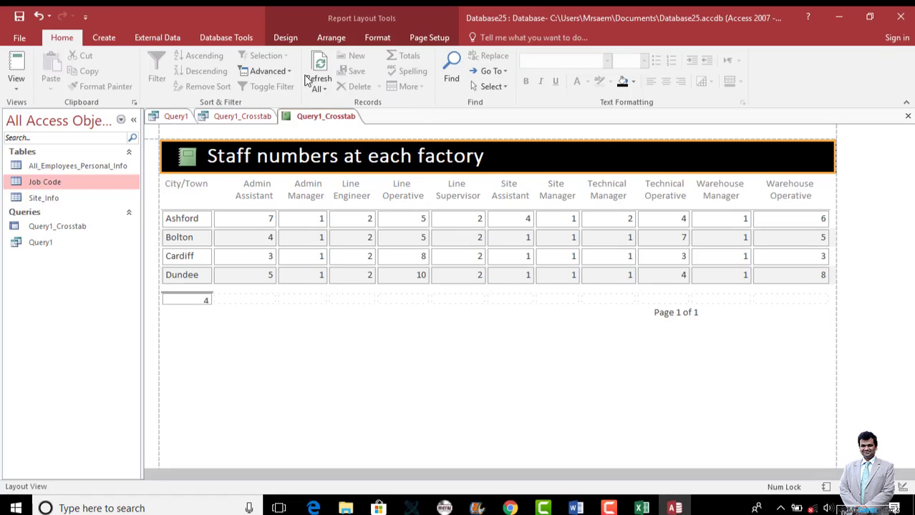
{"action": "left_click", "coordinate": [285, 37]}
{"action": "left_click", "coordinate": [258, 71]}
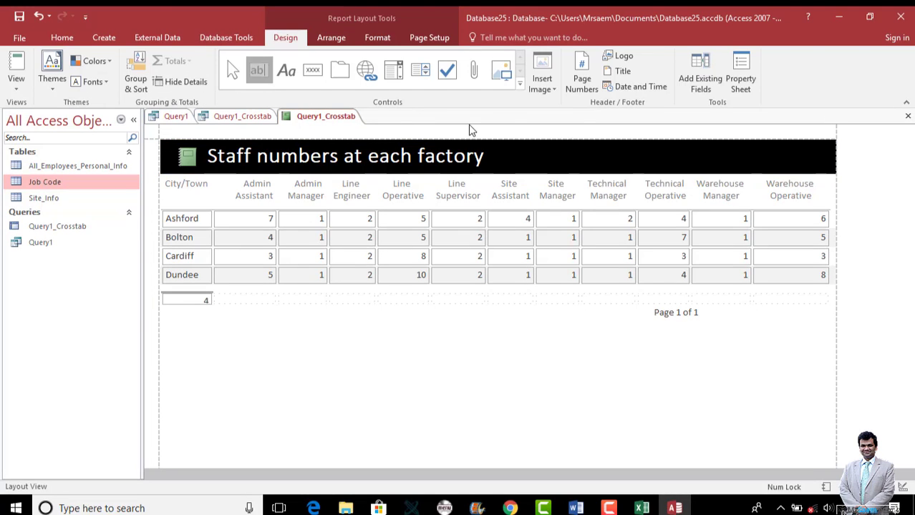
{"action": "left_click", "coordinate": [759, 165]}
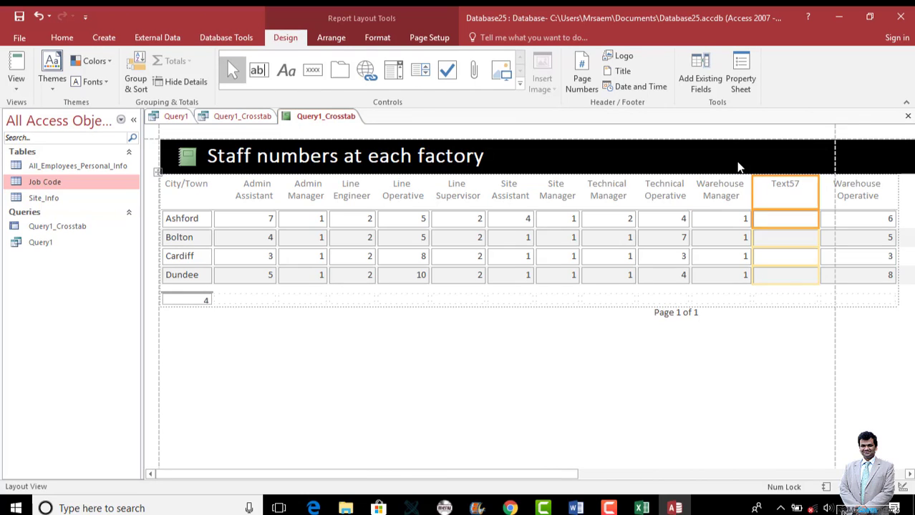
{"action": "key", "text": "ctrl+z"}
- Switch the report to Design View, add a text box after the title in the Report Header, and widen its label to about 1.7 inches
{"action": "left_click", "coordinate": [16, 81]}
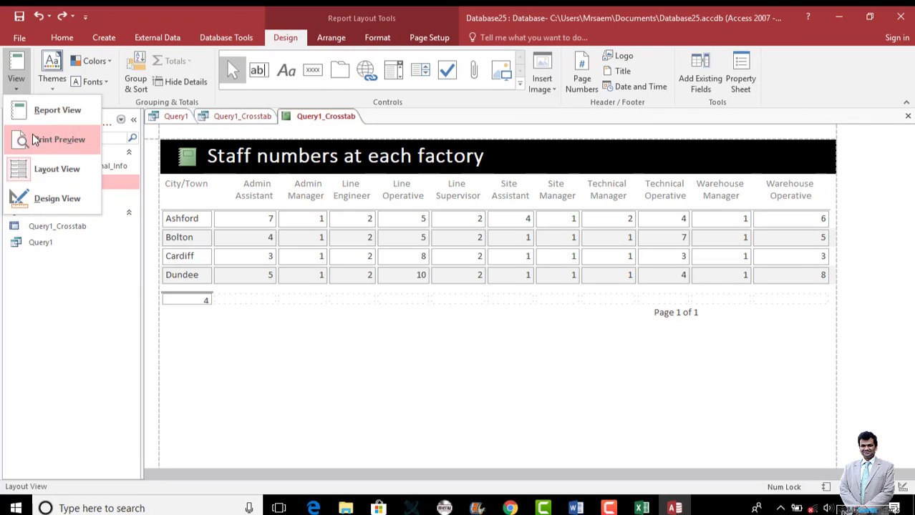
{"action": "left_click", "coordinate": [57, 199]}
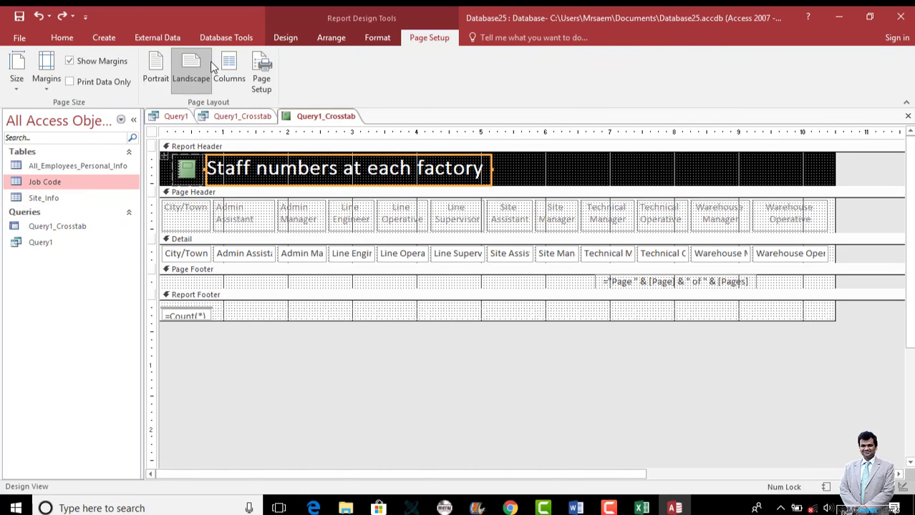
{"action": "left_click", "coordinate": [285, 37]}
{"action": "left_click", "coordinate": [259, 70]}
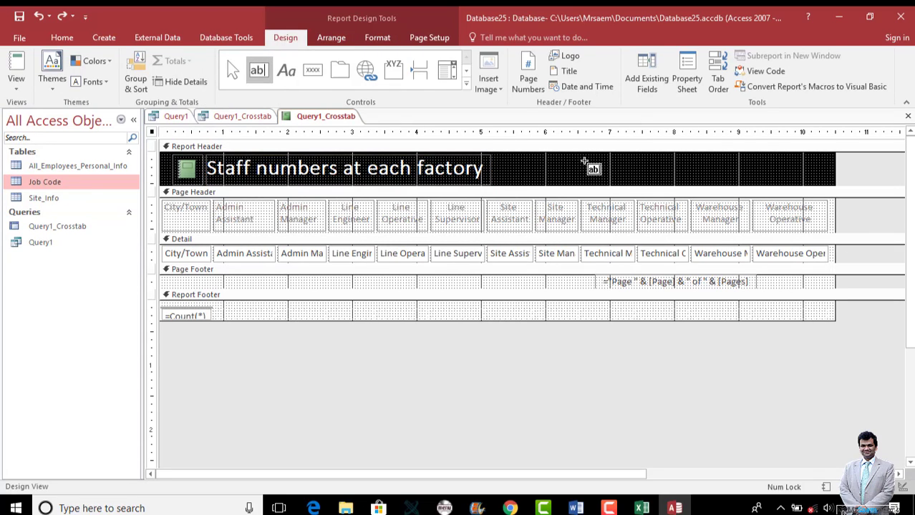
{"action": "mouse_move", "coordinate": [583, 162]}
{"action": "left_mouse_down"}
{"action": "mouse_move", "coordinate": [715, 183]}
{"action": "mouse_move", "coordinate": [729, 164]}
{"action": "mouse_move", "coordinate": [797, 166]}
{"action": "left_mouse_up"}
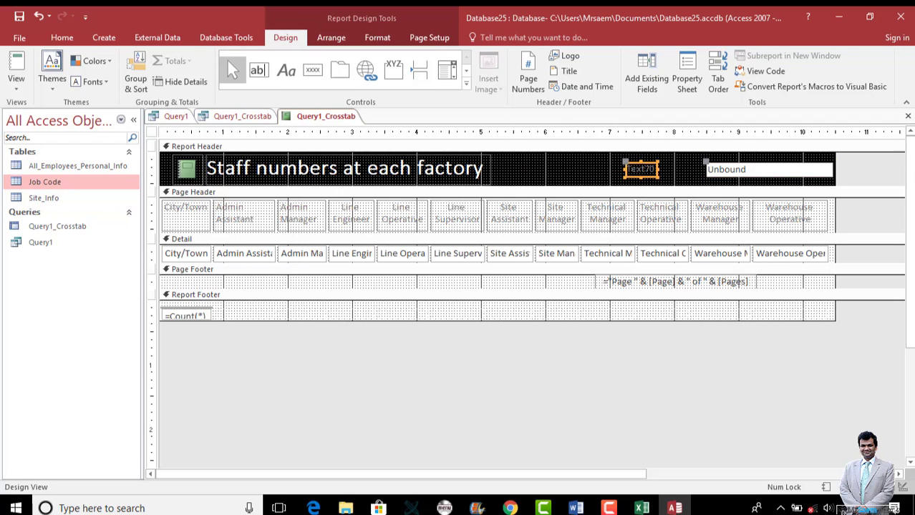
{"action": "left_click_drag", "start_coordinate": [625, 166], "coordinate": [548, 167]}
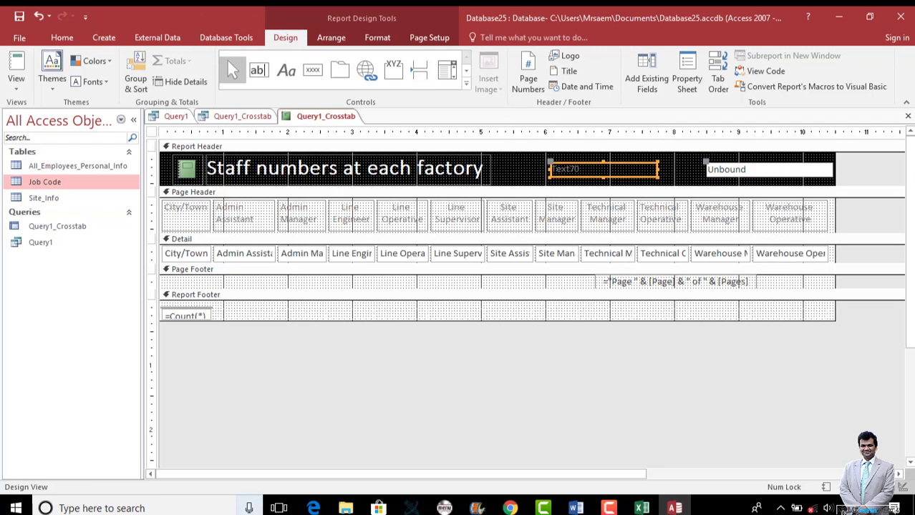
- Check the required header text size in the exam PDF, and format the new text box's label as white 16 pt text
{"action": "left_click", "coordinate": [310, 509]}
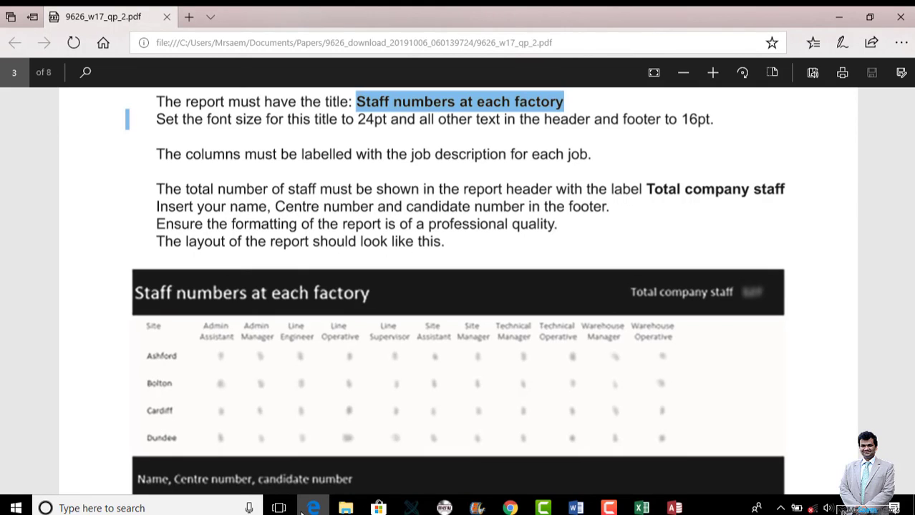
{"action": "left_click", "coordinate": [310, 508]}
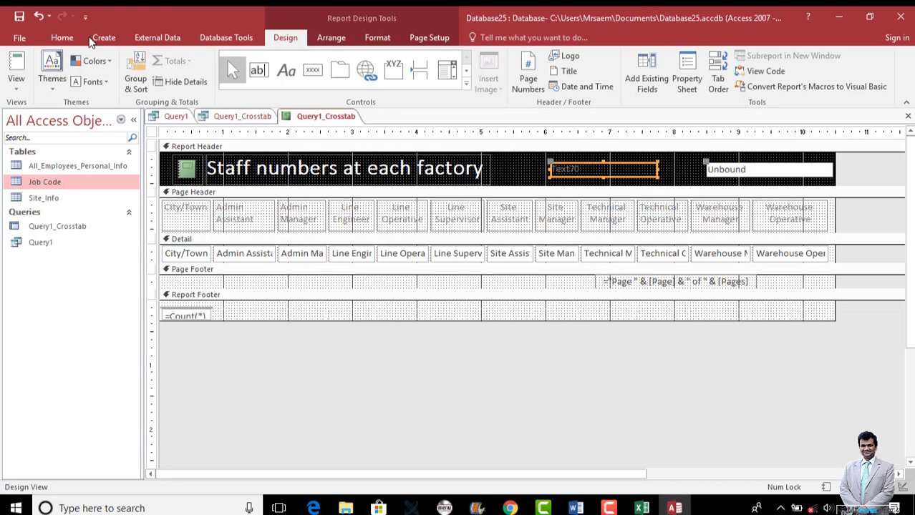
{"action": "left_click", "coordinate": [63, 38]}
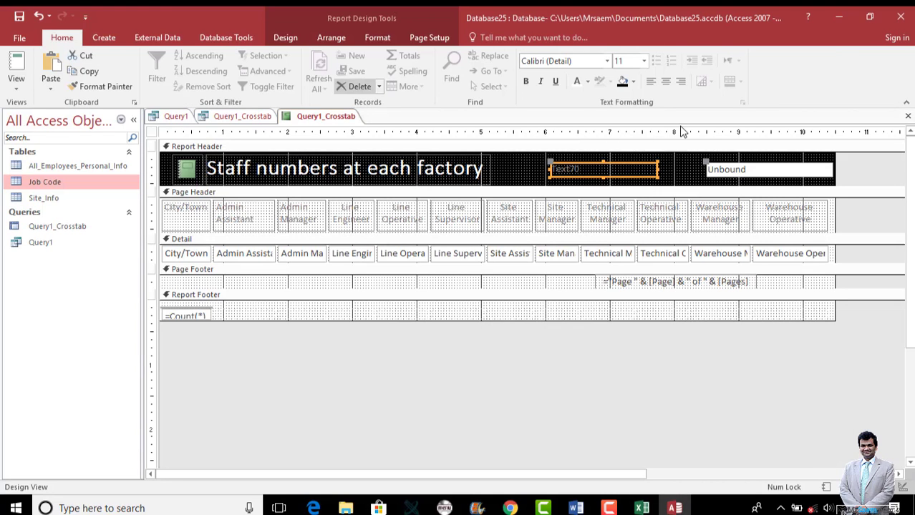
{"action": "left_click", "coordinate": [588, 82]}
{"action": "left_click", "coordinate": [577, 128]}
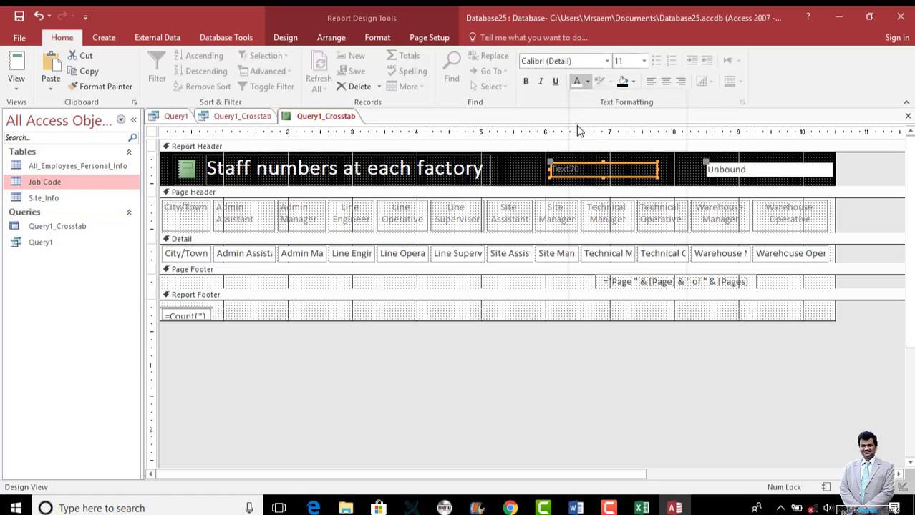
{"action": "left_click", "coordinate": [643, 61]}
{"action": "left_click", "coordinate": [619, 153]}
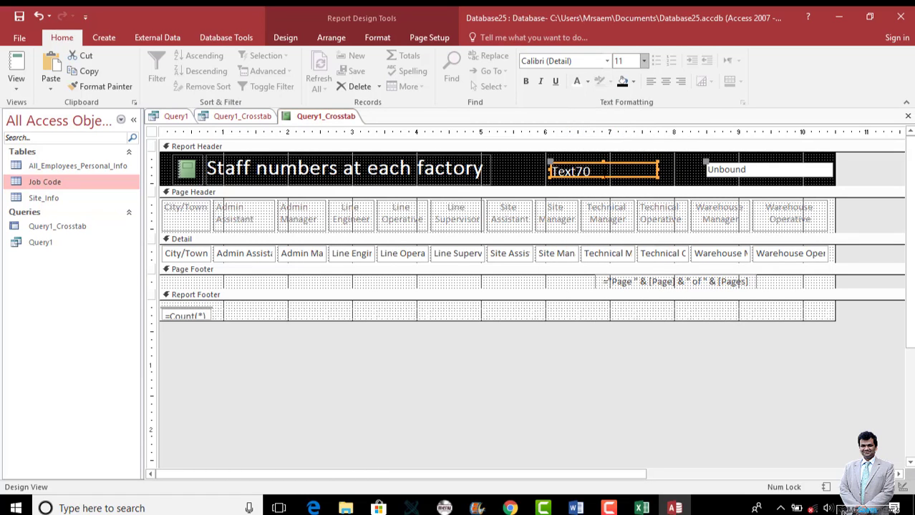
- Copy "Total company staff" from the exam PDF and use it as the caption of the new text box's label
{"action": "left_click", "coordinate": [606, 173]}
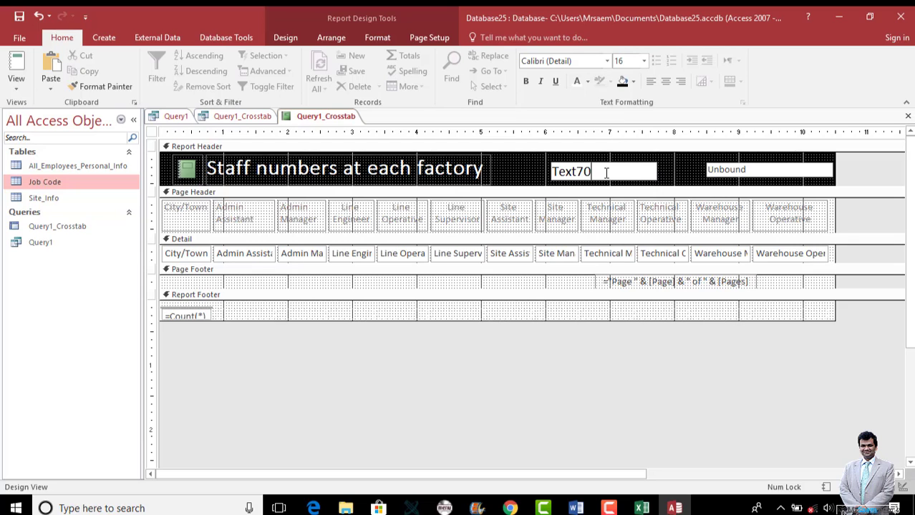
{"action": "key", "text": "alt+Tab"}
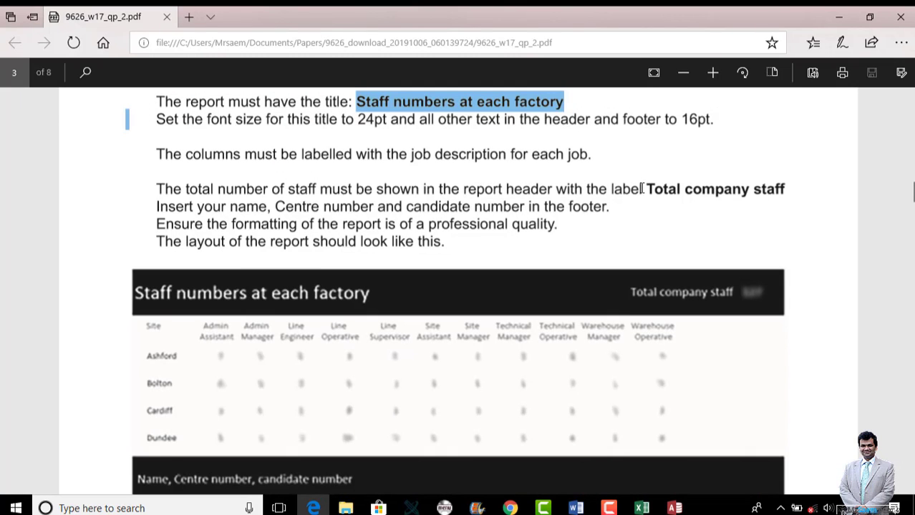
{"action": "left_click_drag", "start_coordinate": [642, 188], "coordinate": [776, 190]}
{"action": "key", "text": "ctrl+c"}
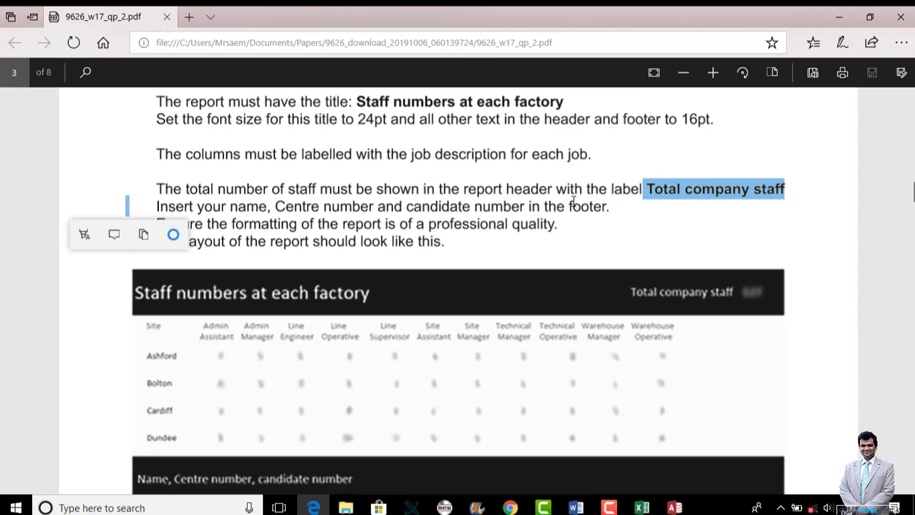
{"action": "key", "text": "alt+Tab"}
{"action": "double_click", "coordinate": [594, 172]}
{"action": "key", "text": "BackSpace"}
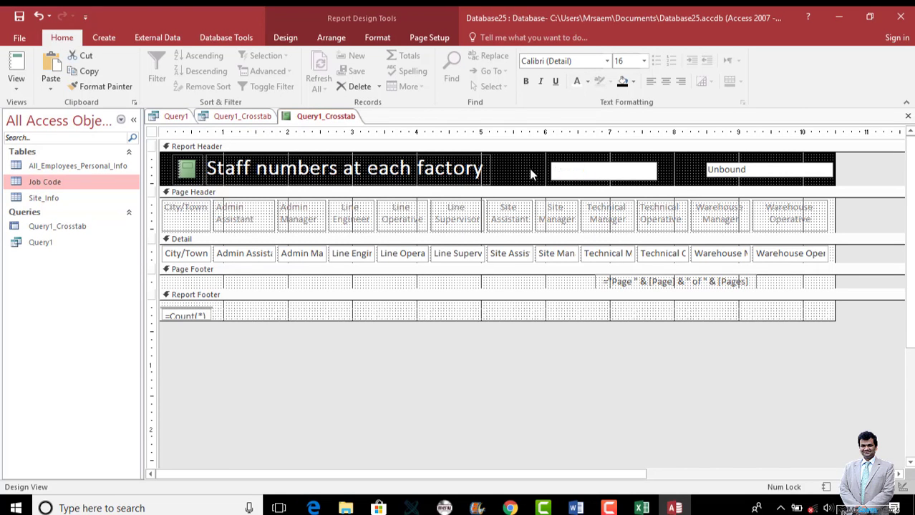
{"action": "key", "text": "ctrl+v"}
- Extend the unbound text box in the Report Header leftward to meet its label and make it slightly taller
{"action": "left_click", "coordinate": [709, 170]}
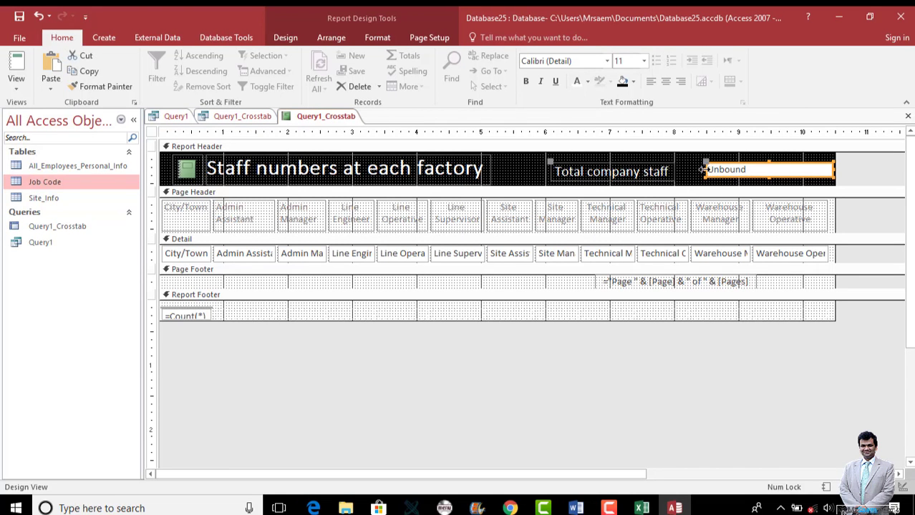
{"action": "left_click_drag", "start_coordinate": [704, 170], "coordinate": [676, 176]}
{"action": "left_click_drag", "start_coordinate": [751, 178], "coordinate": [753, 183]}
- Enter a =Count expression in the header text box, check the result in Report View, and return to Design View
{"action": "left_click", "coordinate": [736, 176]}
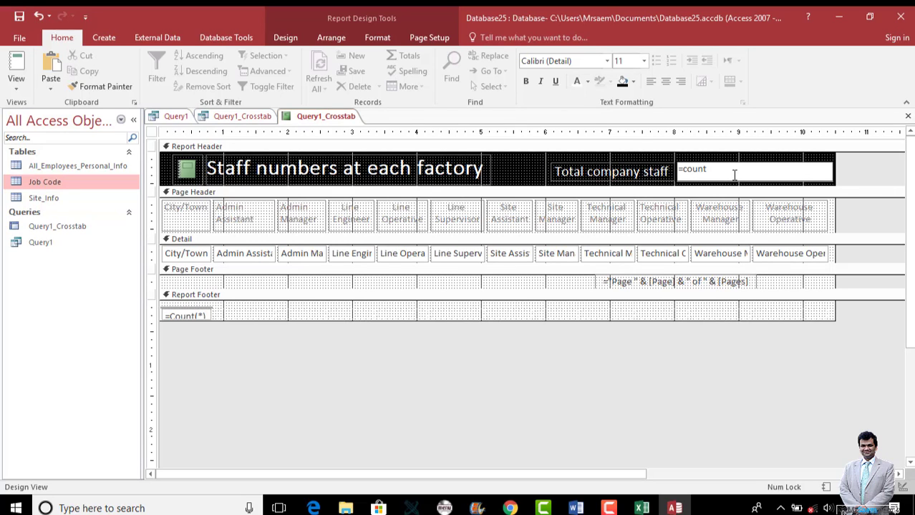
{"action": "type", "text": "=count()"}
{"action": "left_click", "coordinate": [16, 82]}
{"action": "left_click", "coordinate": [63, 113]}
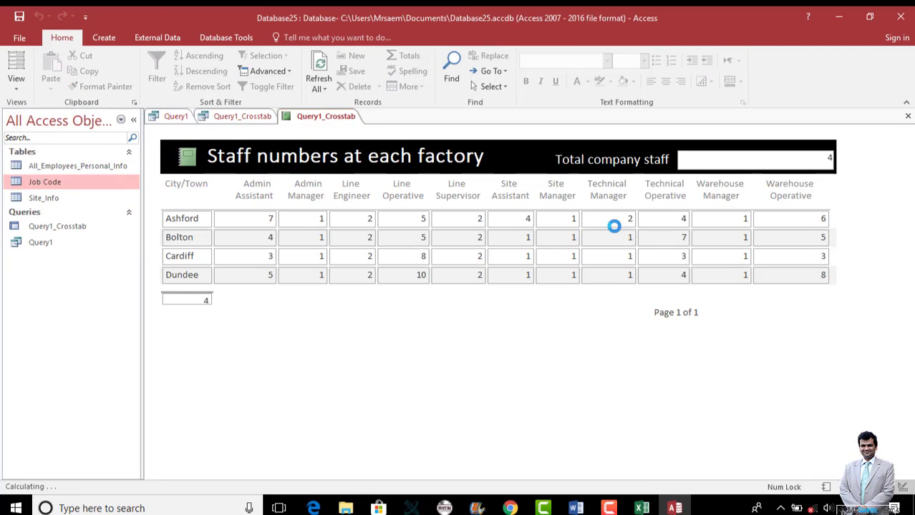
{"action": "left_click", "coordinate": [16, 82]}
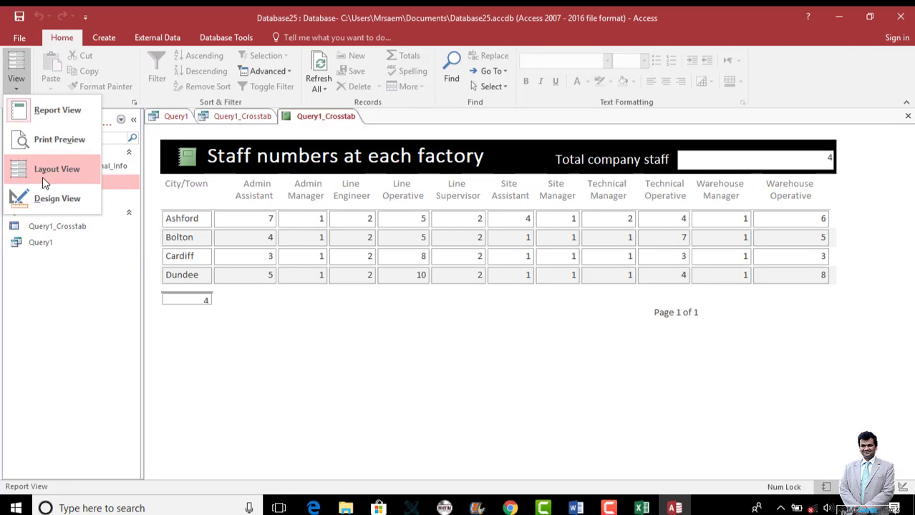
{"action": "left_click", "coordinate": [50, 199]}
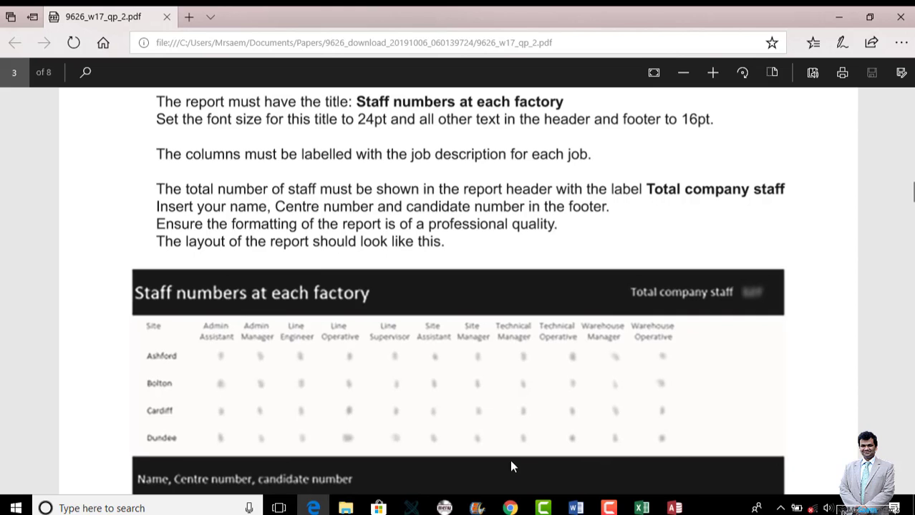
- Clear the count expression from the header text box and check the number of employee records in the All_Employees_Personal_Info table
{"action": "left_click", "coordinate": [674, 509]}
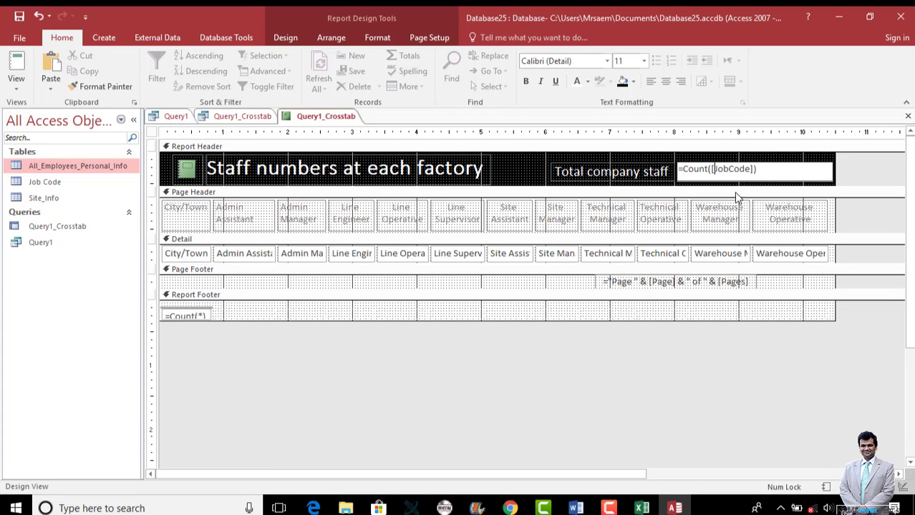
{"action": "left_click", "coordinate": [756, 169]}
{"action": "left_click_drag", "start_coordinate": [756, 169], "coordinate": [679, 168]}
{"action": "key", "text": "Delete"}
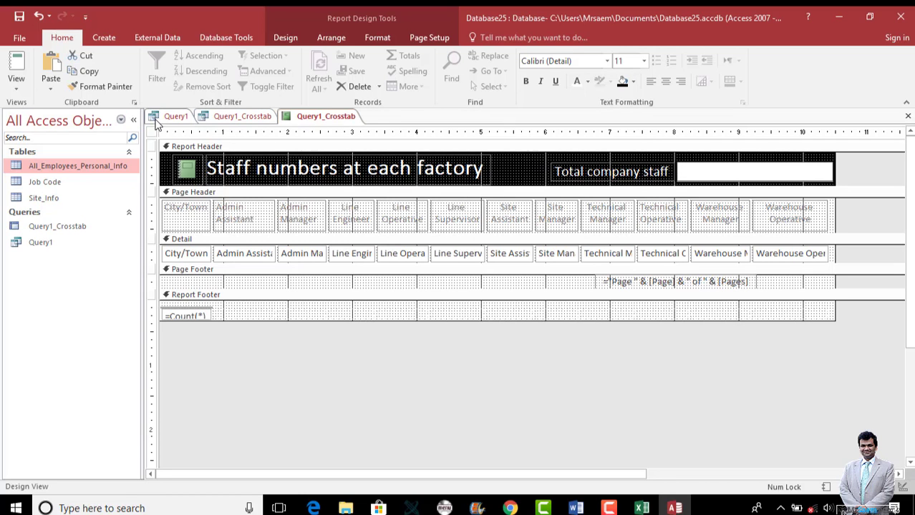
{"action": "double_click", "coordinate": [80, 168]}
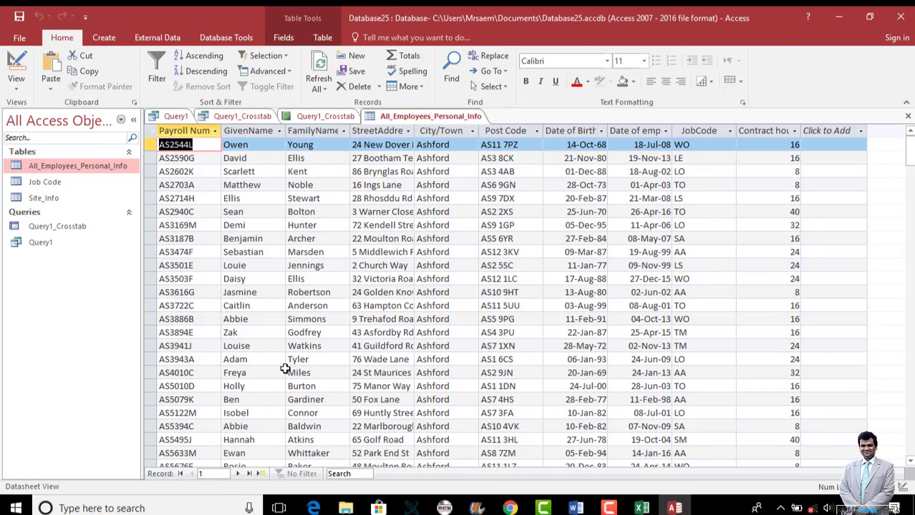
{"action": "left_click", "coordinate": [907, 115]}
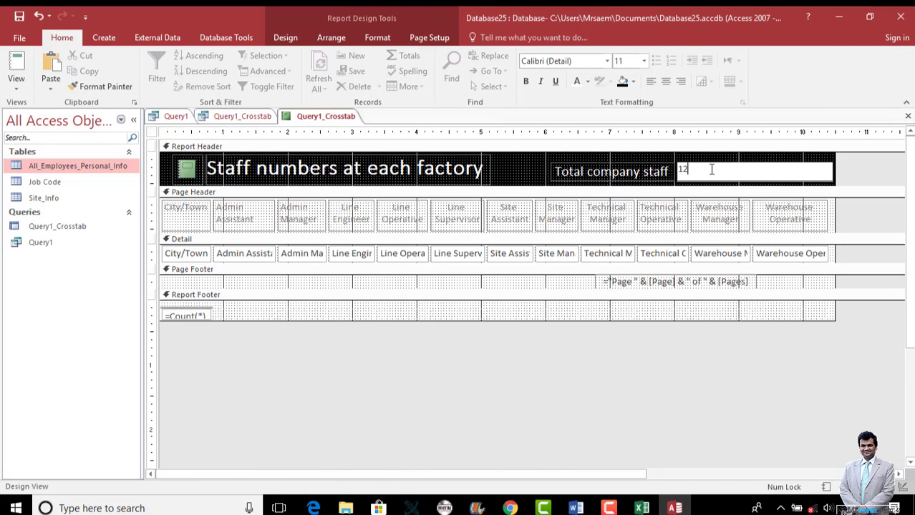
- Try 127 as the content of the header text box and open the report in Report View
{"action": "left_click", "coordinate": [16, 84]}
{"action": "left_click", "coordinate": [19, 109]}
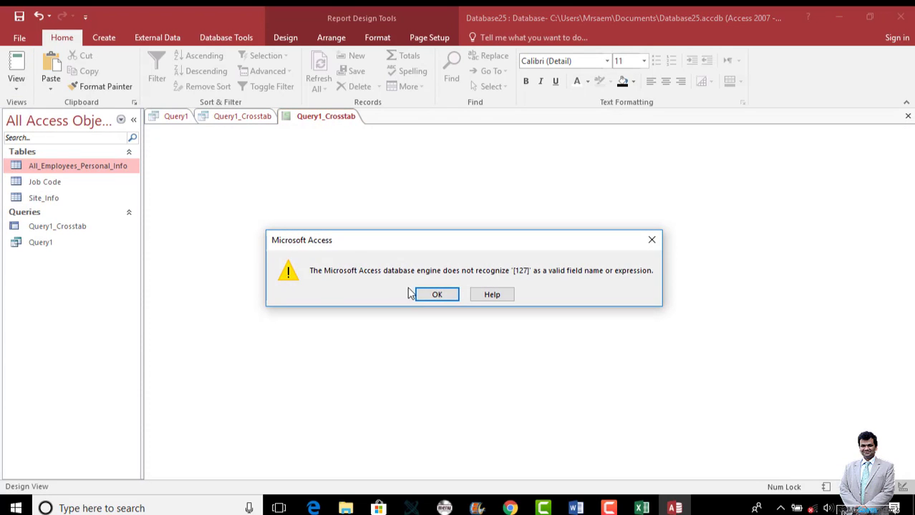
{"action": "left_click", "coordinate": [436, 295]}
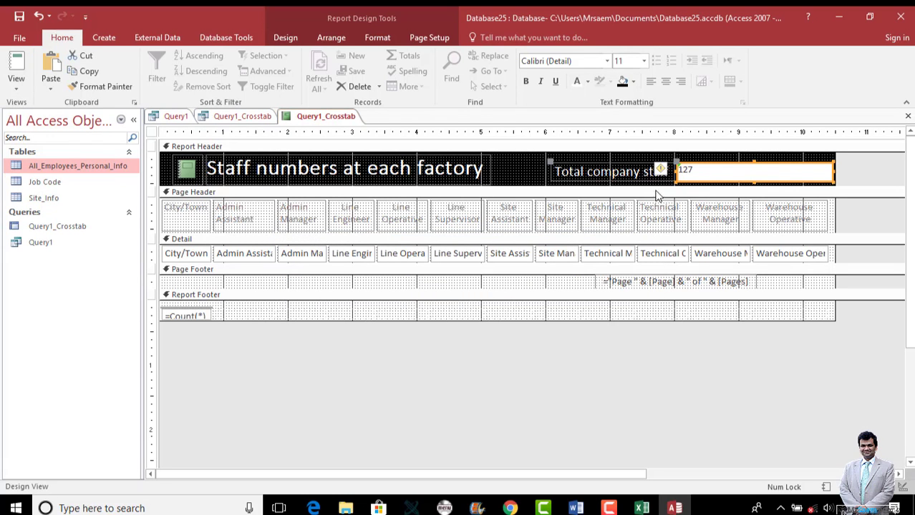
- Delete the text box and its attached "Total company staff" label from the Report Header
{"action": "left_click", "coordinate": [714, 183]}
{"action": "left_click", "coordinate": [715, 183]}
{"action": "key", "text": "Delete"}
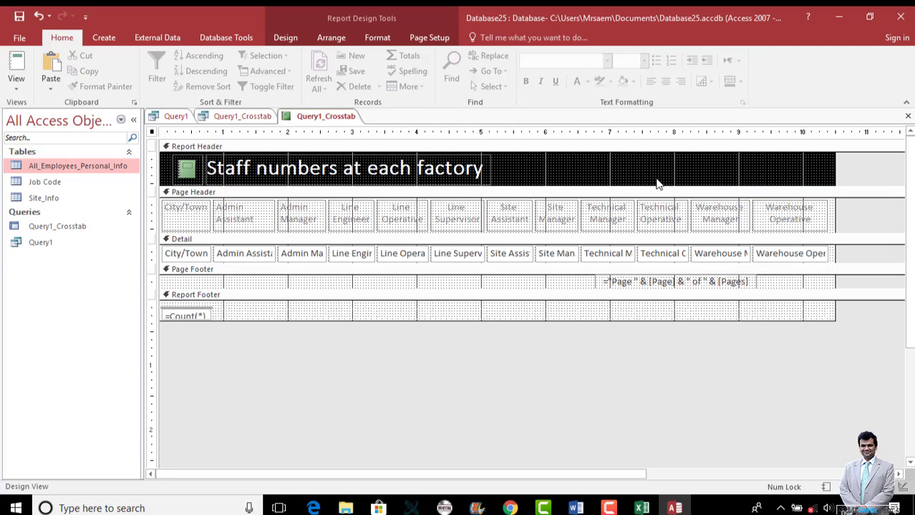
- Add a standalone label about 1.9 inches wide after the title in the Report Header, captioned "Total company staff" as copied from the exam PDF
{"action": "left_click", "coordinate": [627, 173]}
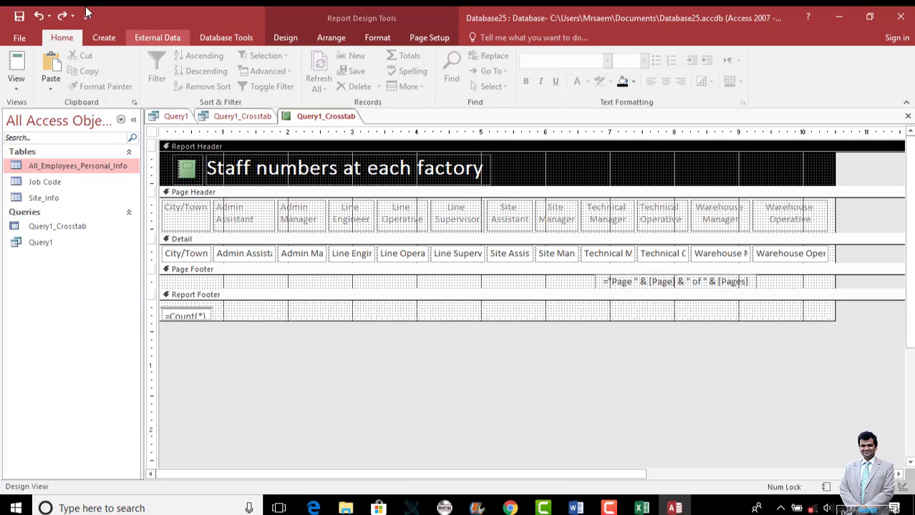
{"action": "left_click", "coordinate": [285, 37]}
{"action": "left_click", "coordinate": [286, 69]}
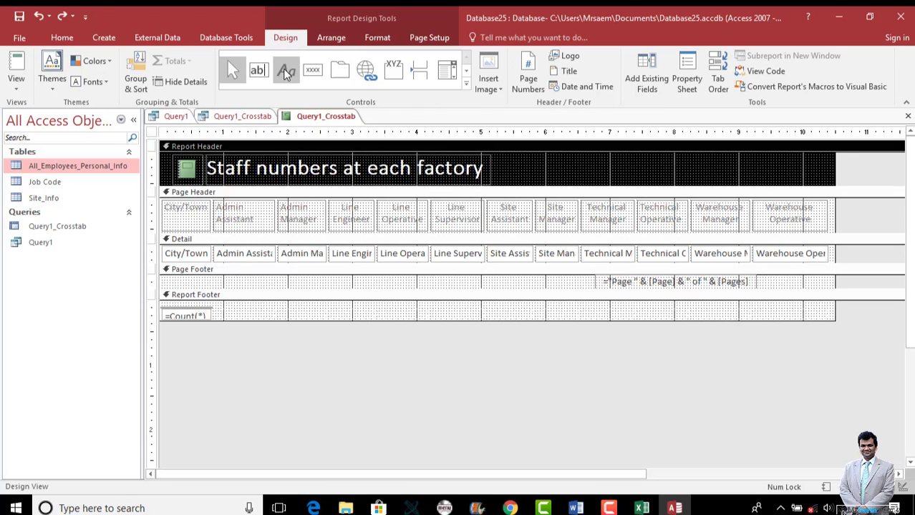
{"action": "left_click_drag", "start_coordinate": [590, 167], "coordinate": [698, 183]}
{"action": "left_click", "coordinate": [313, 509]}
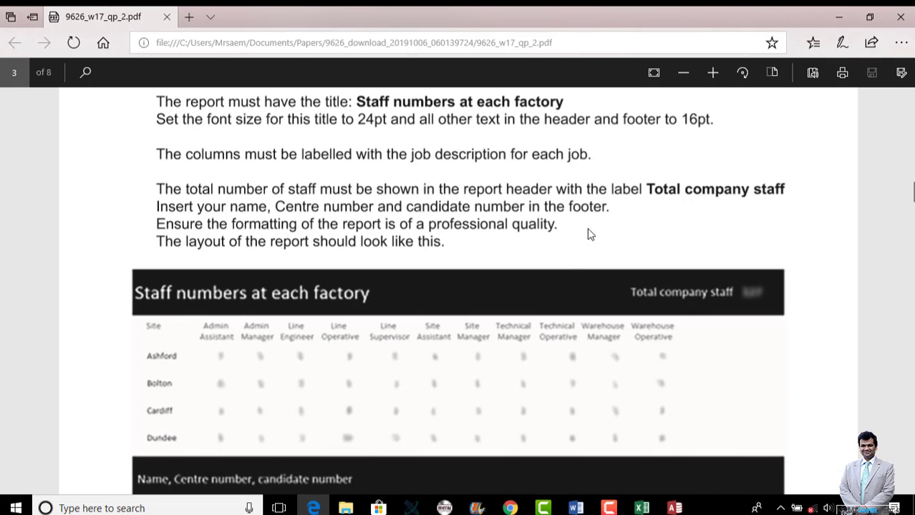
{"action": "left_click_drag", "start_coordinate": [639, 189], "coordinate": [766, 190]}
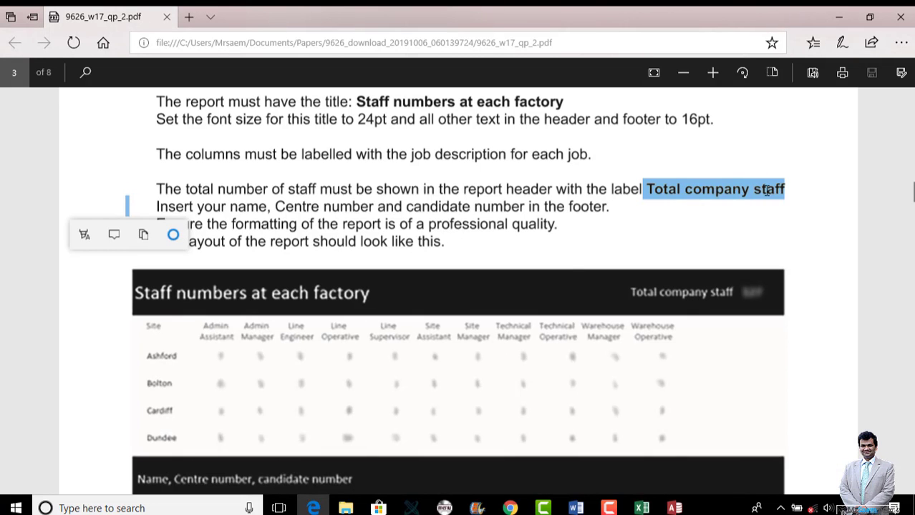
{"action": "key", "text": "ctrl+c"}
{"action": "key", "text": "alt+Tab"}
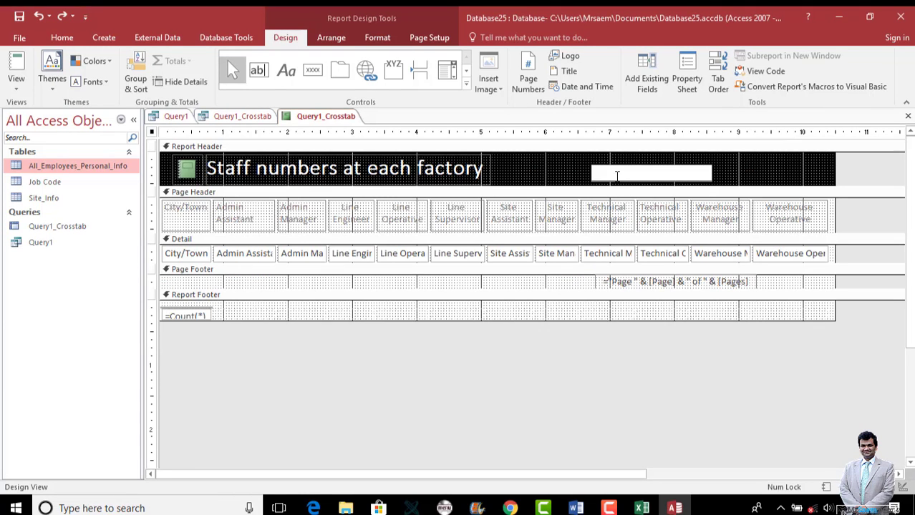
{"action": "key", "text": "ctrl+v"}
{"action": "left_click", "coordinate": [729, 179]}
- Format the "Total company staff" label as bold, white, 16 pt text and move it slightly up and left
{"action": "left_click", "coordinate": [709, 177]}
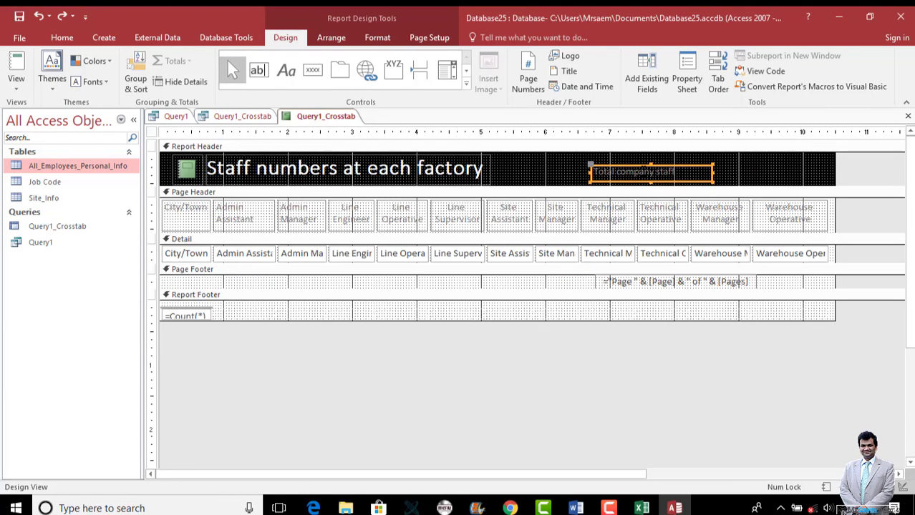
{"action": "left_click", "coordinate": [63, 37]}
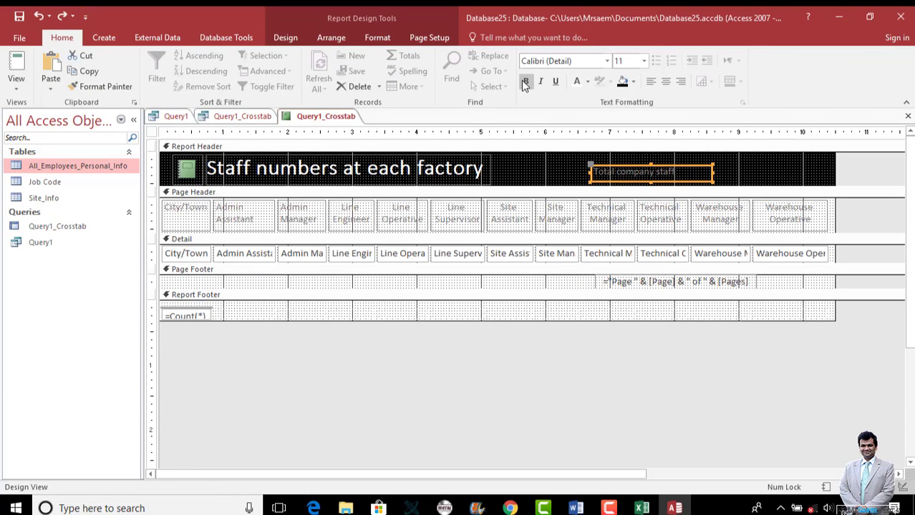
{"action": "left_click", "coordinate": [587, 81]}
{"action": "left_click", "coordinate": [578, 129]}
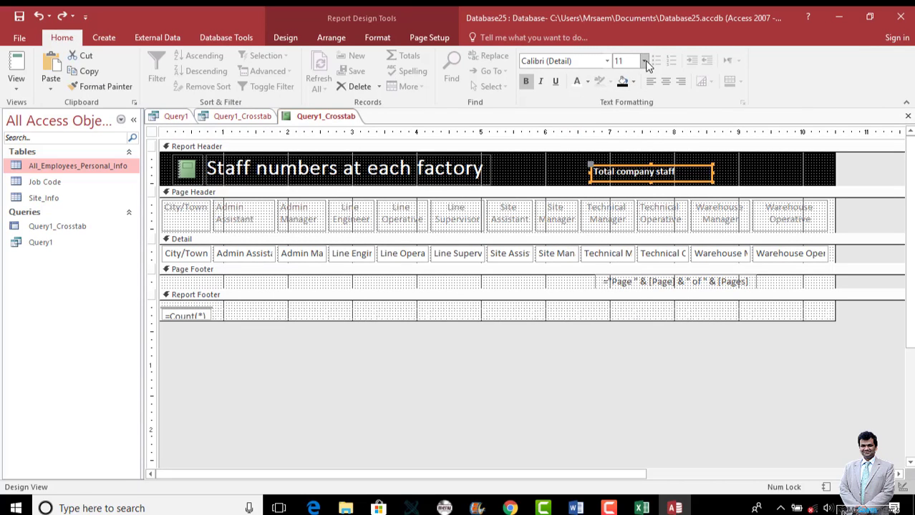
{"action": "left_click", "coordinate": [643, 60]}
{"action": "left_click", "coordinate": [620, 153]}
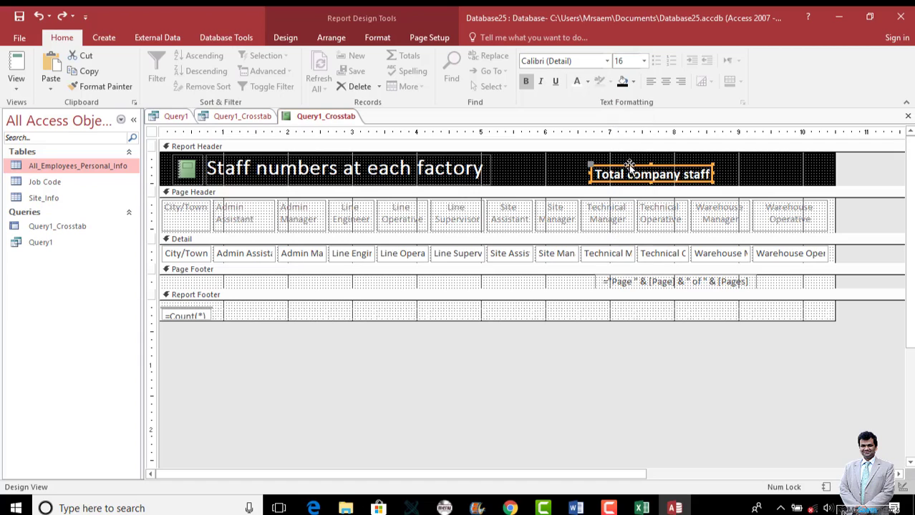
{"action": "left_click_drag", "start_coordinate": [629, 165], "coordinate": [612, 161]}
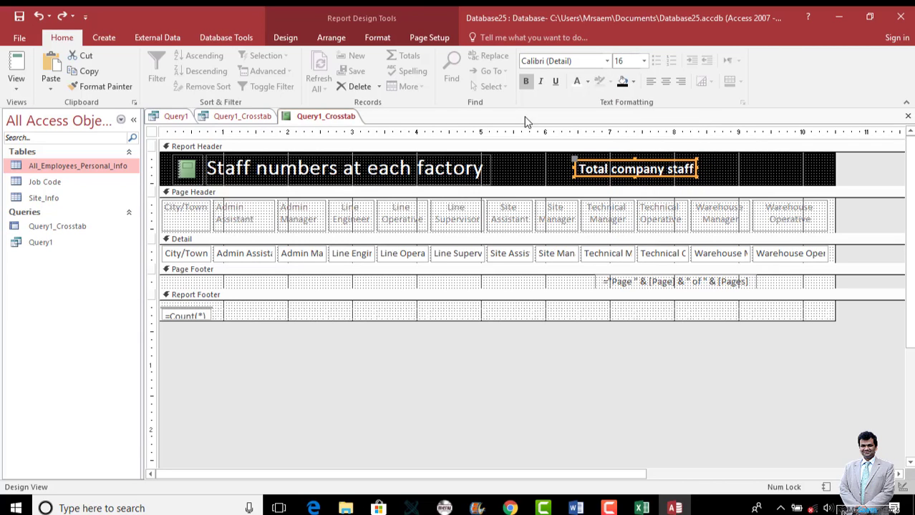
- Add a second label about 1.25 inches wide after "Total company staff" in the Report Header, with the text 127
{"action": "left_click", "coordinate": [285, 37]}
{"action": "left_click", "coordinate": [286, 70]}
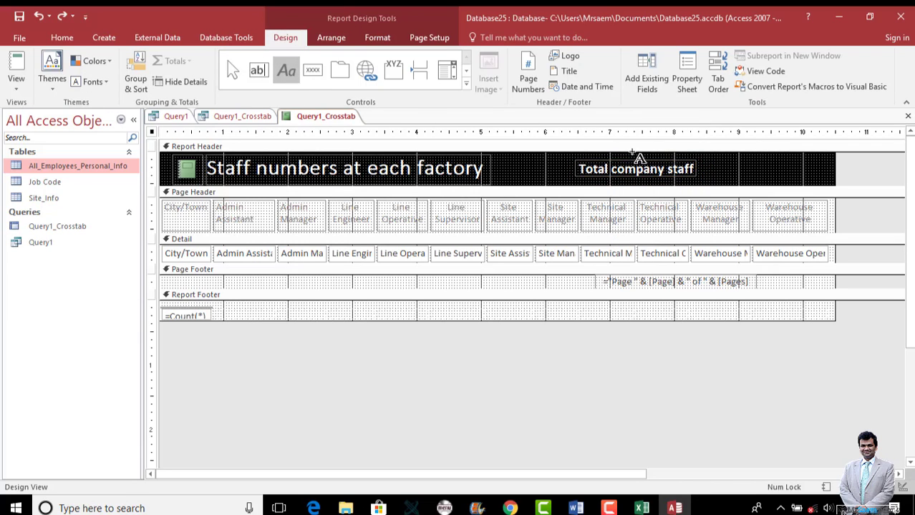
{"action": "left_click_drag", "start_coordinate": [707, 165], "coordinate": [787, 179]}
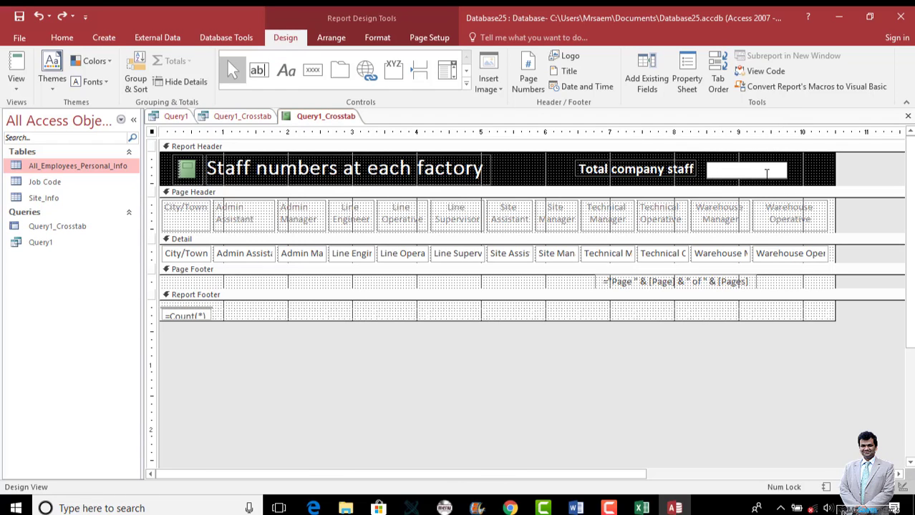
{"action": "type", "text": "127"}
{"action": "key", "text": "Return"}
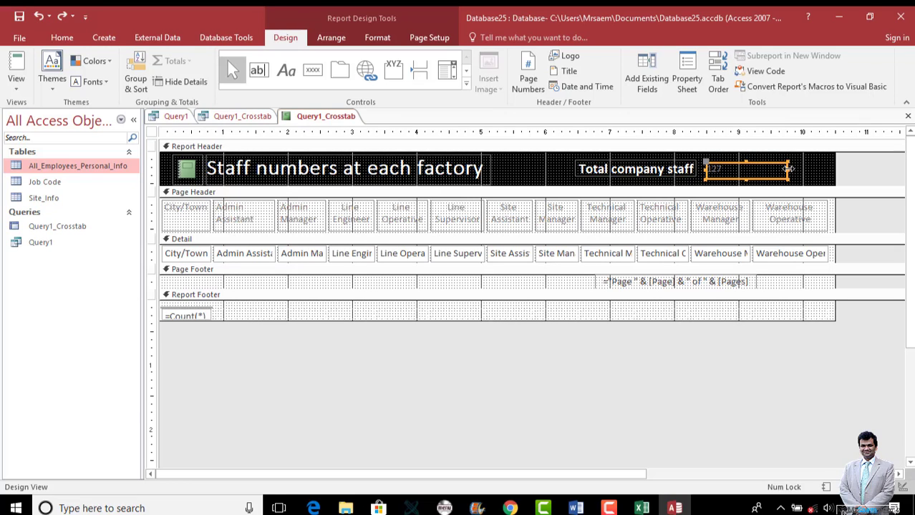
- Narrow the 127 label to about 0.6 inches at the header's right end and move the "Total company staff" label right beside it
{"action": "left_click_drag", "start_coordinate": [788, 169], "coordinate": [822, 165]}
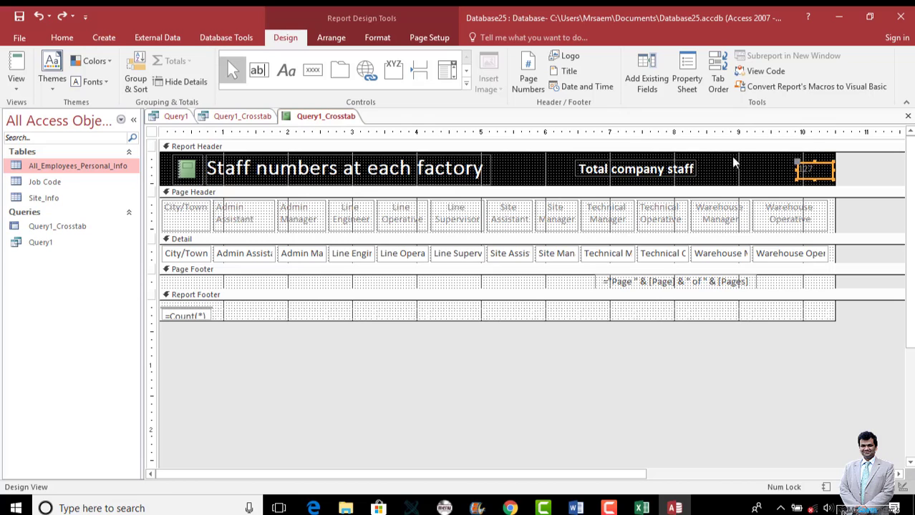
{"action": "left_click", "coordinate": [691, 165]}
{"action": "left_click_drag", "start_coordinate": [686, 163], "coordinate": [785, 163]}
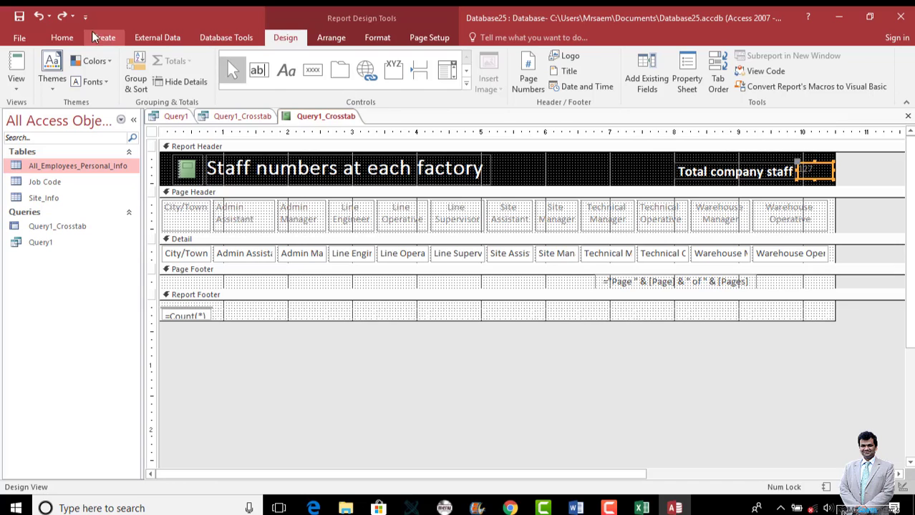
- Format the 127 label as right-aligned, white, 16 pt text
{"action": "left_click", "coordinate": [62, 37]}
{"action": "left_click", "coordinate": [666, 81]}
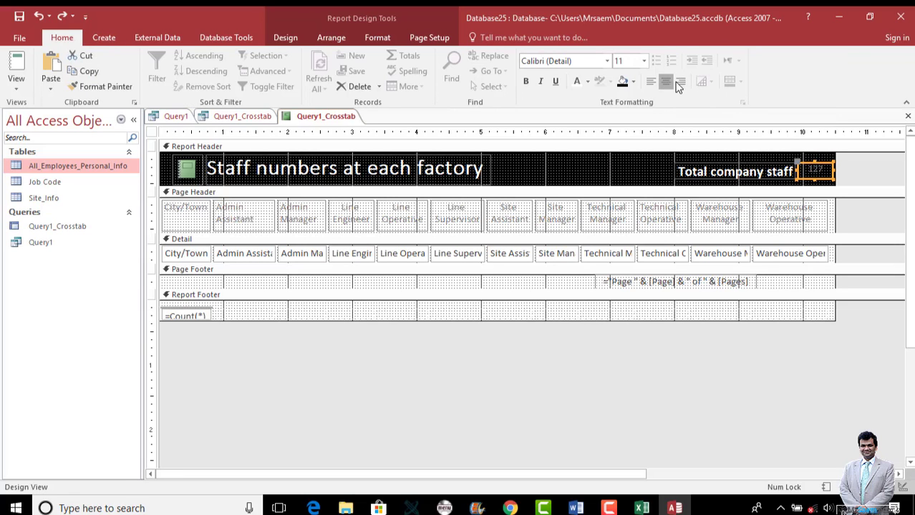
{"action": "left_click", "coordinate": [680, 81]}
{"action": "left_click", "coordinate": [586, 81]}
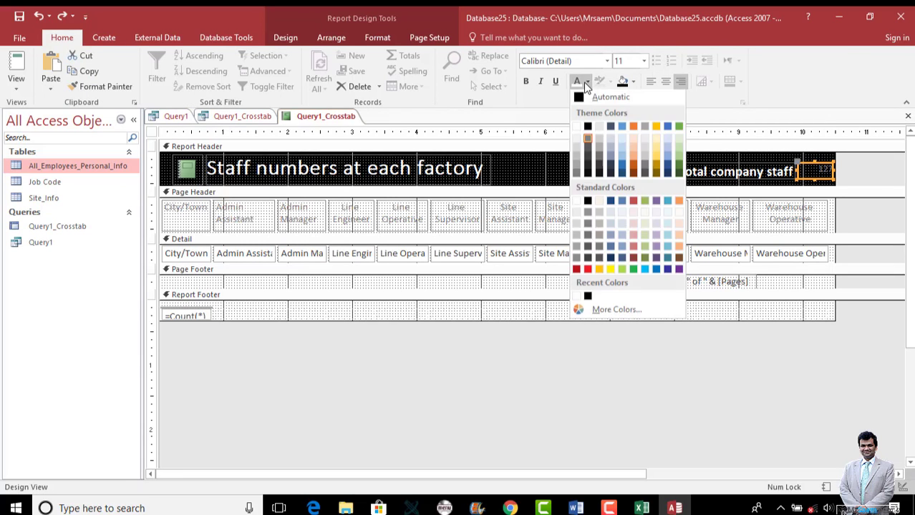
{"action": "left_click", "coordinate": [577, 127]}
{"action": "left_click", "coordinate": [644, 62]}
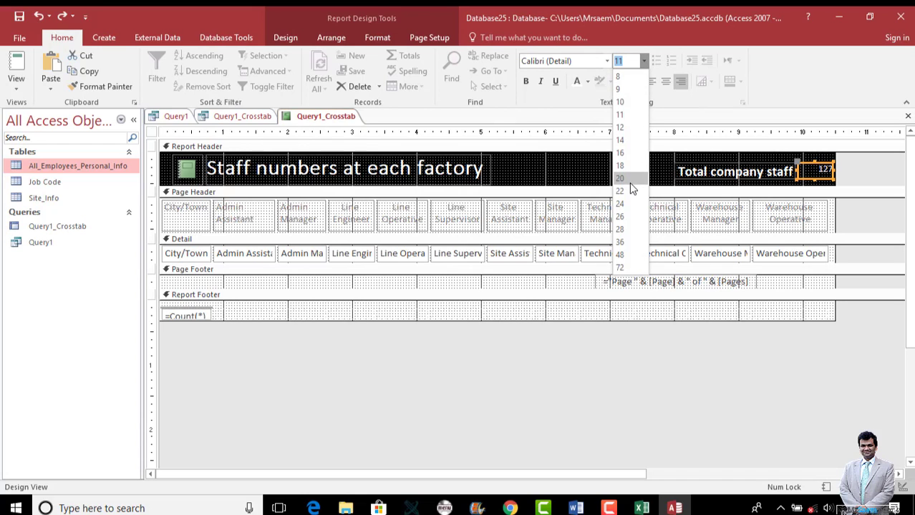
{"action": "left_click", "coordinate": [627, 153]}
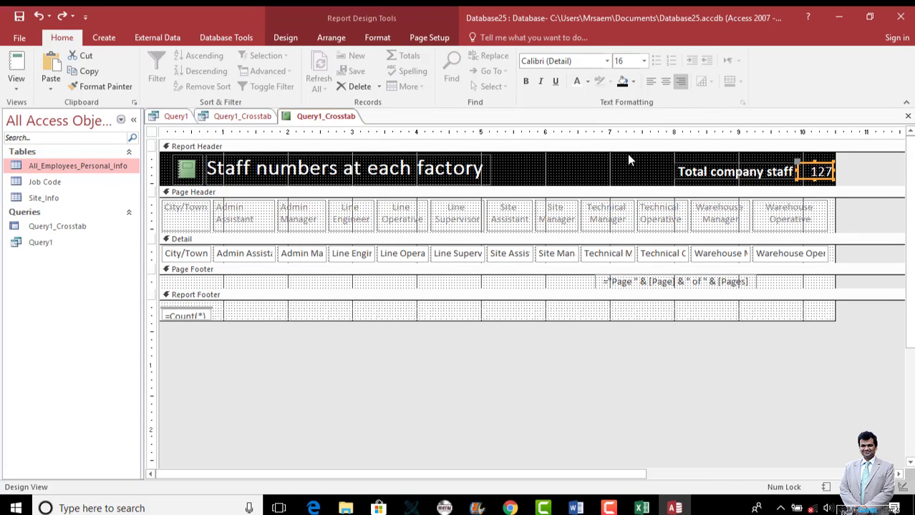
- Make the 127 label in the Report Header bold and left-aligned, and display the result in Report View
{"action": "left_click", "coordinate": [526, 81]}
{"action": "left_click", "coordinate": [650, 82]}
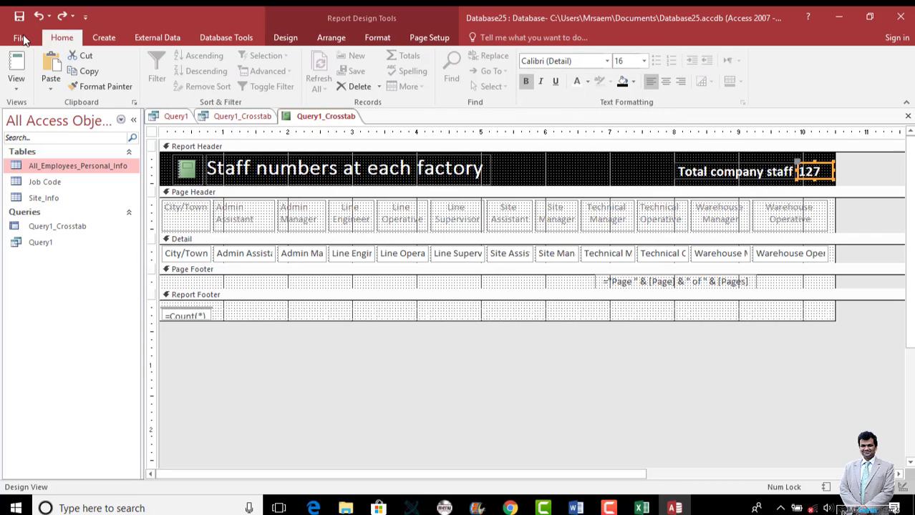
{"action": "left_click", "coordinate": [16, 85]}
{"action": "left_click", "coordinate": [36, 117]}
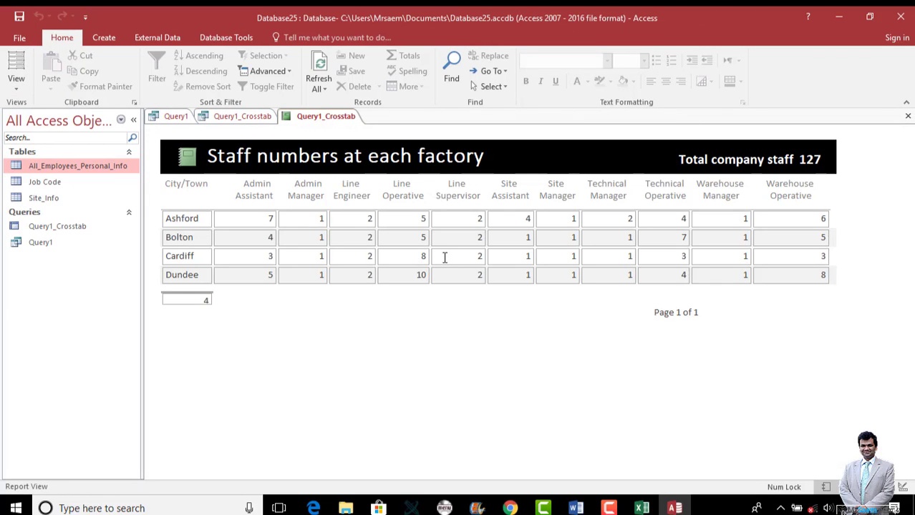
- Save the report under the name Query1_Crosstab
{"action": "left_click", "coordinate": [19, 15]}
{"action": "left_click", "coordinate": [460, 206]}
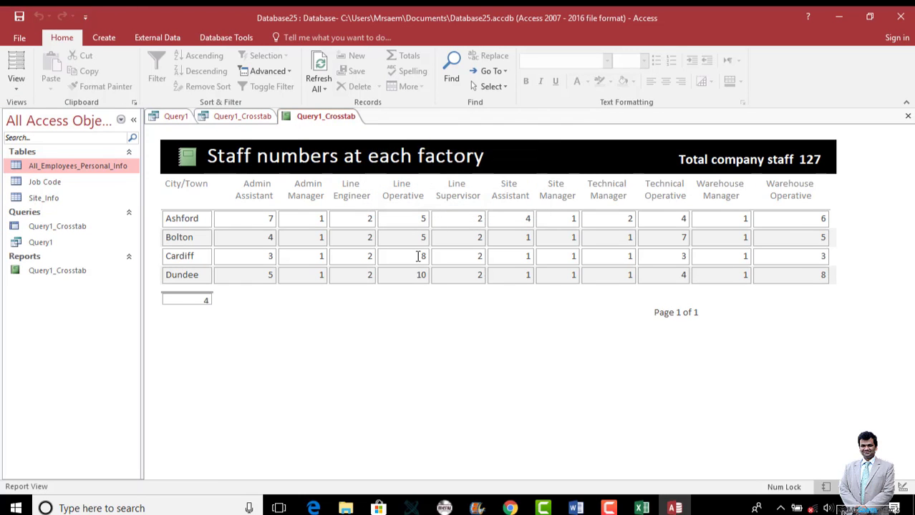
{"action": "left_click", "coordinate": [318, 315]}
- Read the report's export instruction and required file name in the exam PDF, and return to Access
{"action": "left_click", "coordinate": [313, 508]}
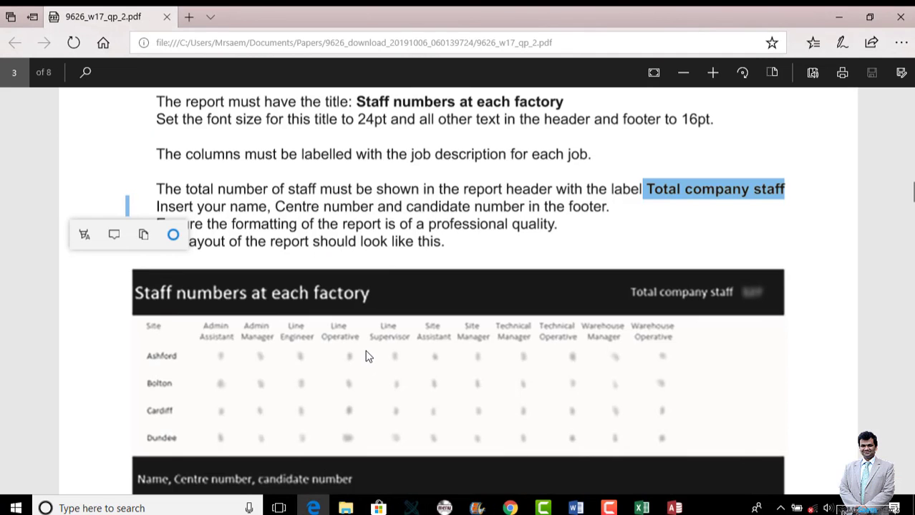
{"action": "scroll", "coordinate": [367, 352], "scroll_direction": "down", "scroll_amount": 5}
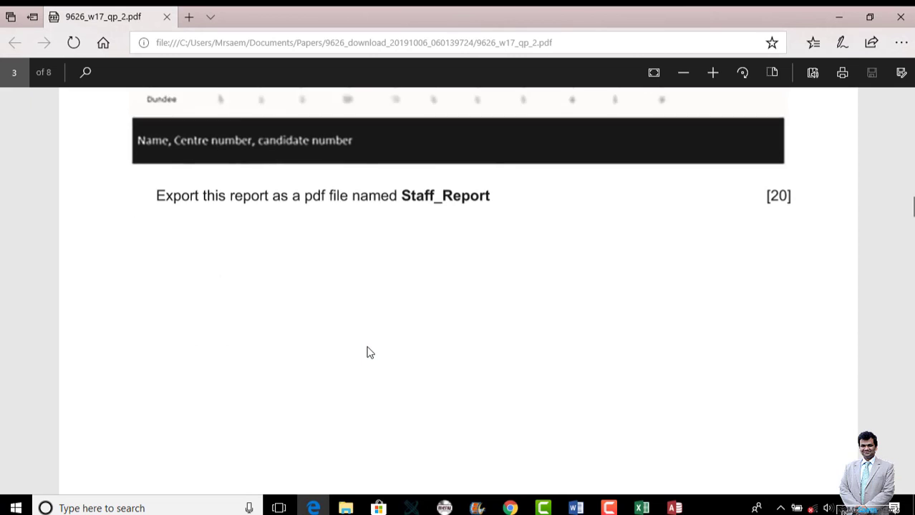
{"action": "scroll", "coordinate": [366, 352], "scroll_direction": "up", "scroll_amount": 1}
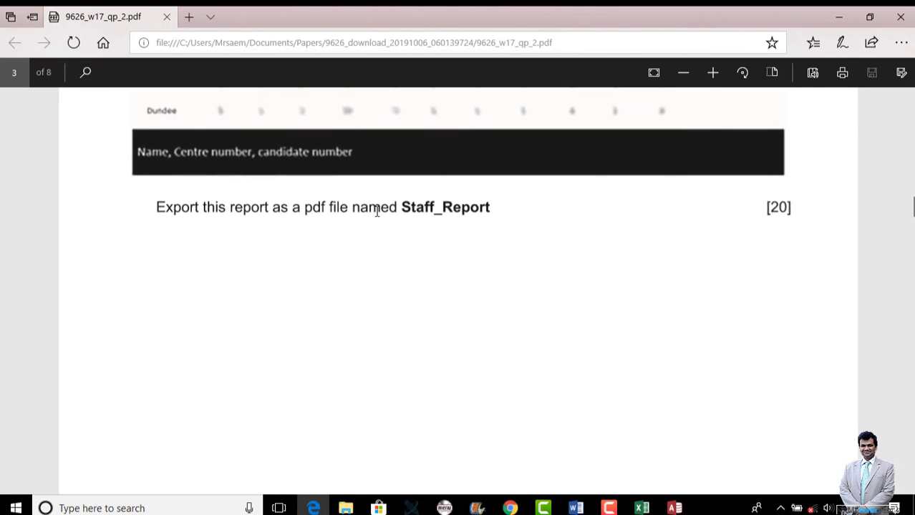
{"action": "double_click", "coordinate": [326, 209]}
{"action": "double_click", "coordinate": [403, 206]}
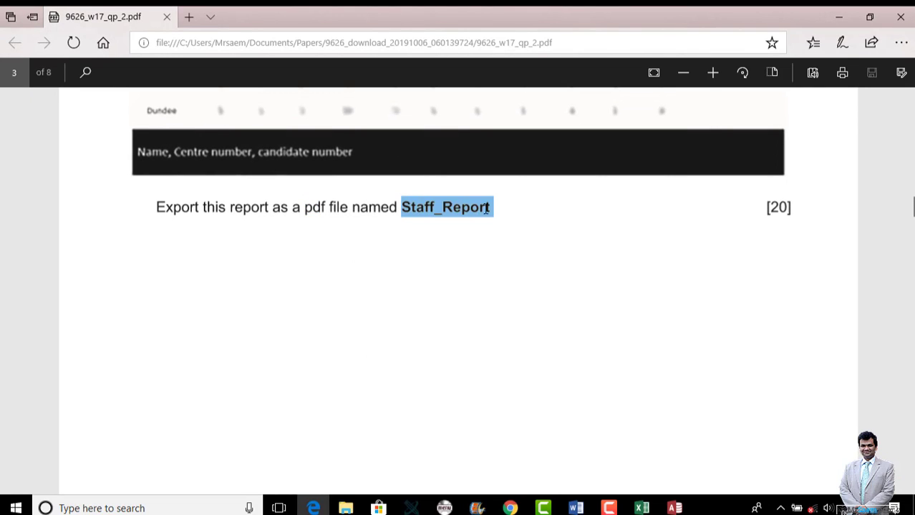
{"action": "left_click", "coordinate": [673, 508]}
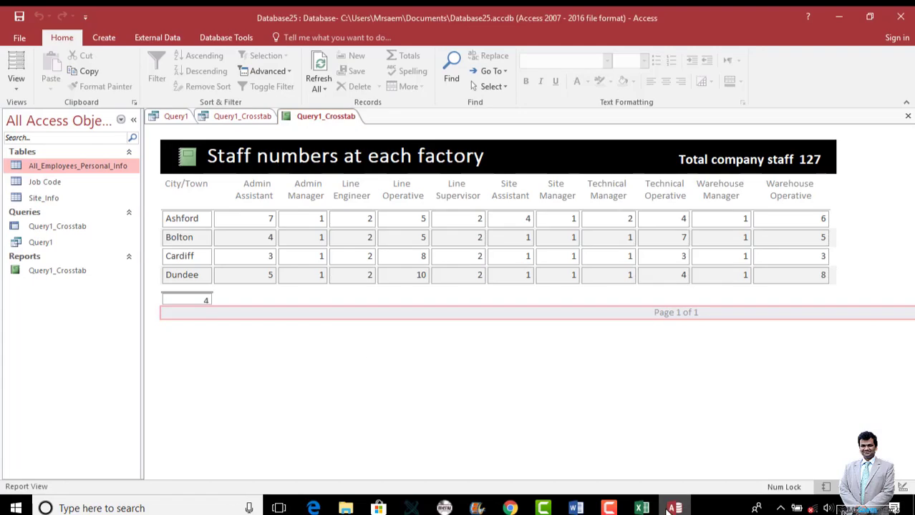
{"action": "left_click", "coordinate": [15, 37]}
{"action": "left_click", "coordinate": [35, 172]}
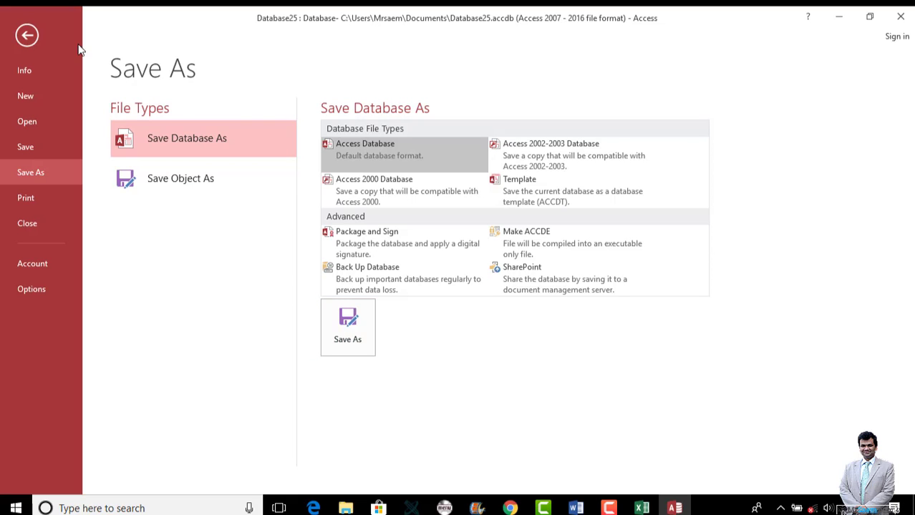
{"action": "left_click", "coordinate": [28, 35]}
{"action": "left_click", "coordinate": [223, 38]}
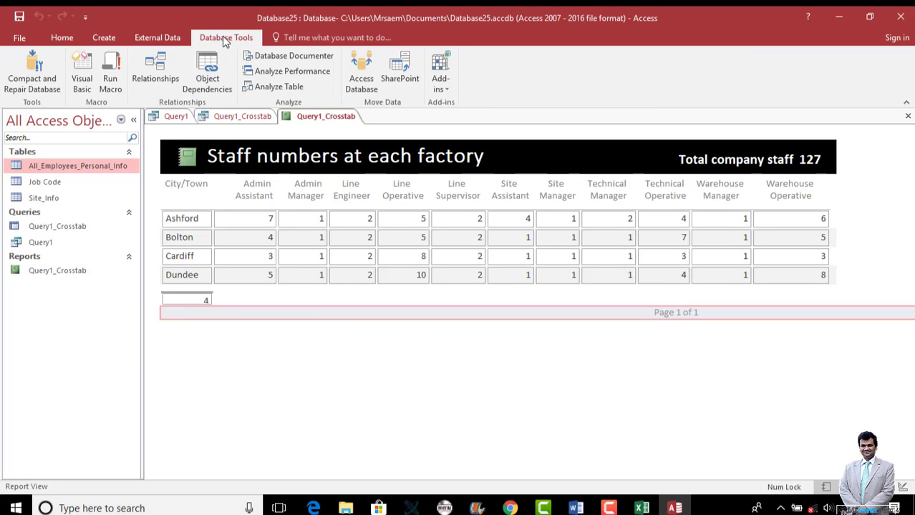
- Try to publish the report as a PDF named Query1_Crosstab in the Task 1 folder
{"action": "left_click", "coordinate": [158, 38]}
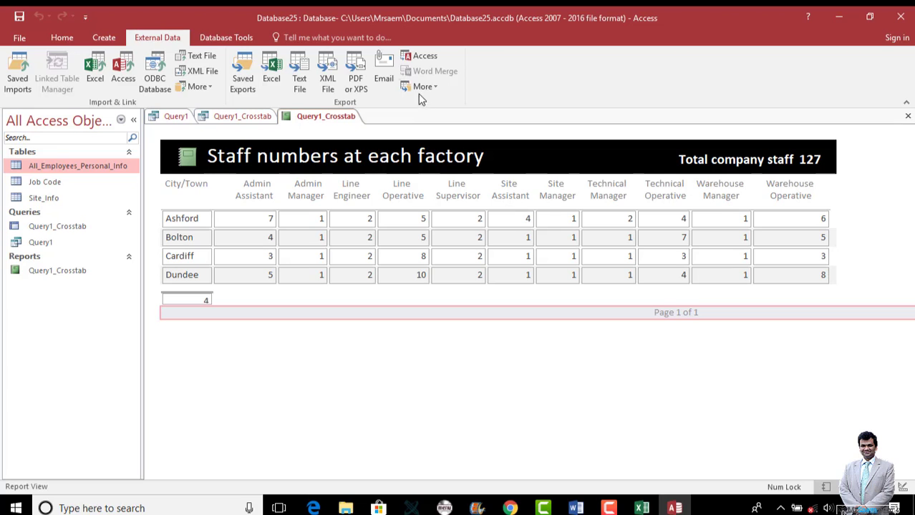
{"action": "left_click", "coordinate": [356, 79]}
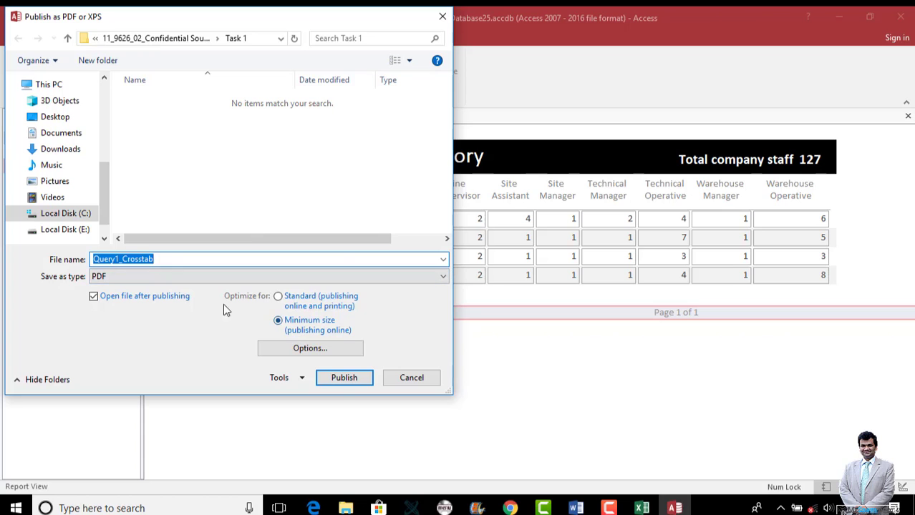
{"action": "left_click", "coordinate": [342, 377]}
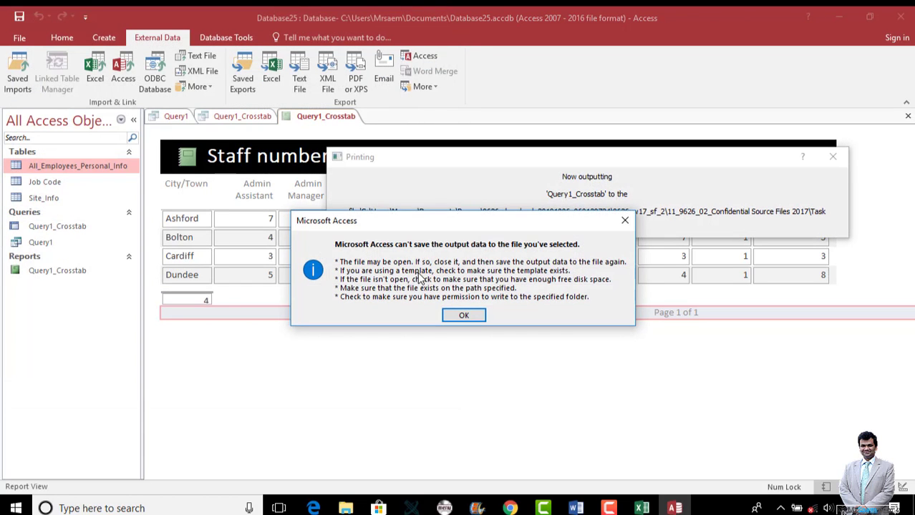
{"action": "left_click", "coordinate": [463, 317]}
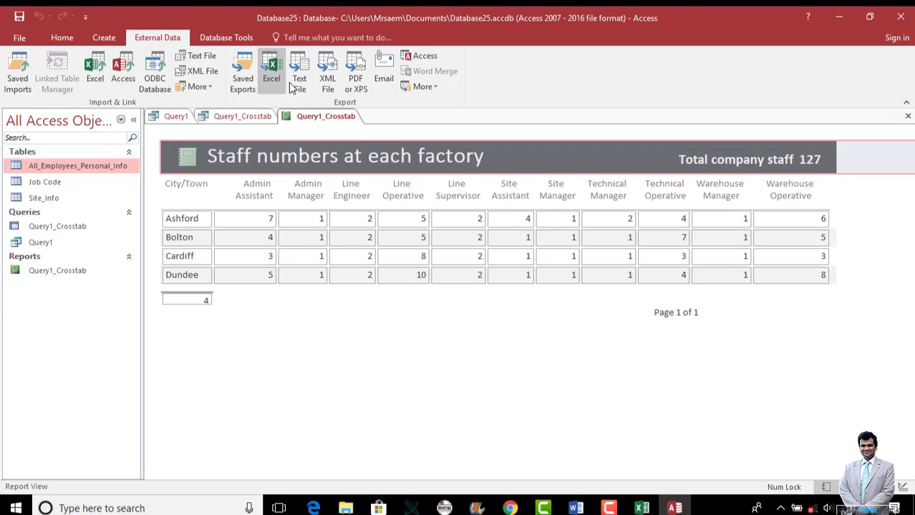
- Publish the report to the Task 1 folder as the minimum-size PDF Query1_Crosstab, and close the opened PDF
{"action": "left_click", "coordinate": [356, 81]}
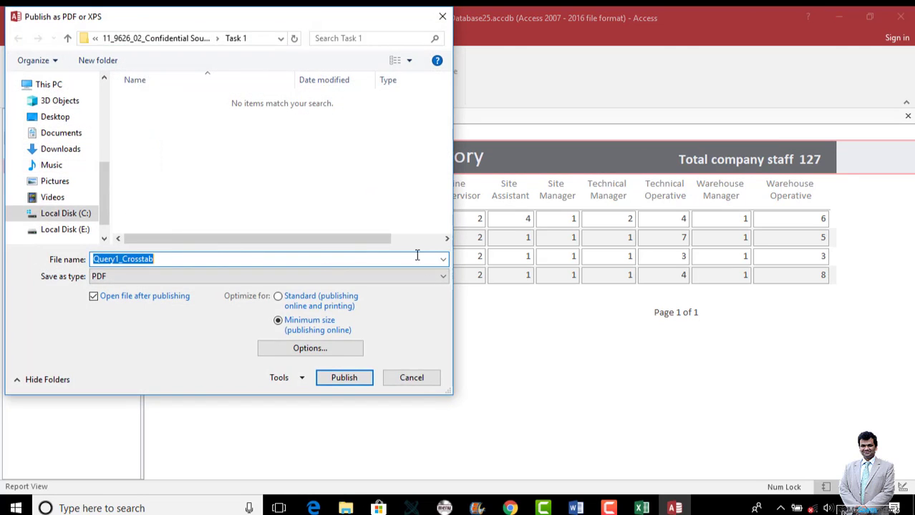
{"action": "left_click", "coordinate": [350, 380]}
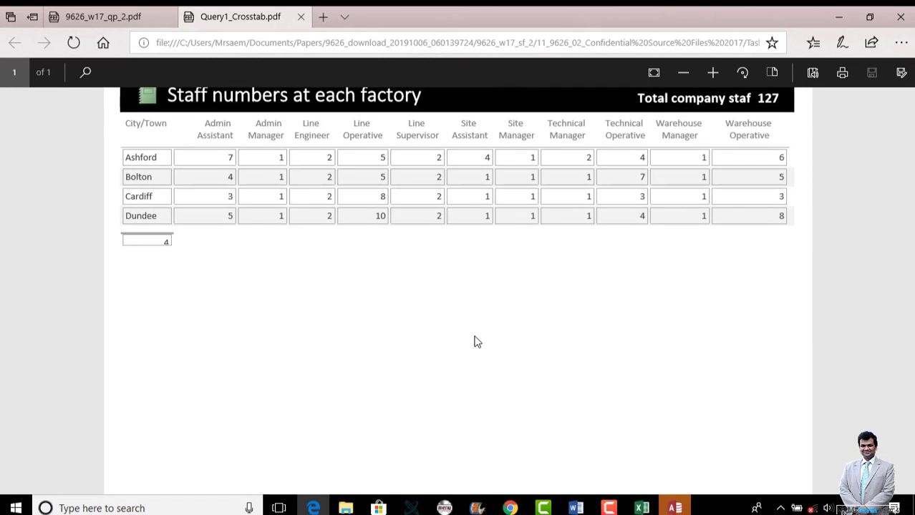
{"action": "left_click", "coordinate": [300, 16]}
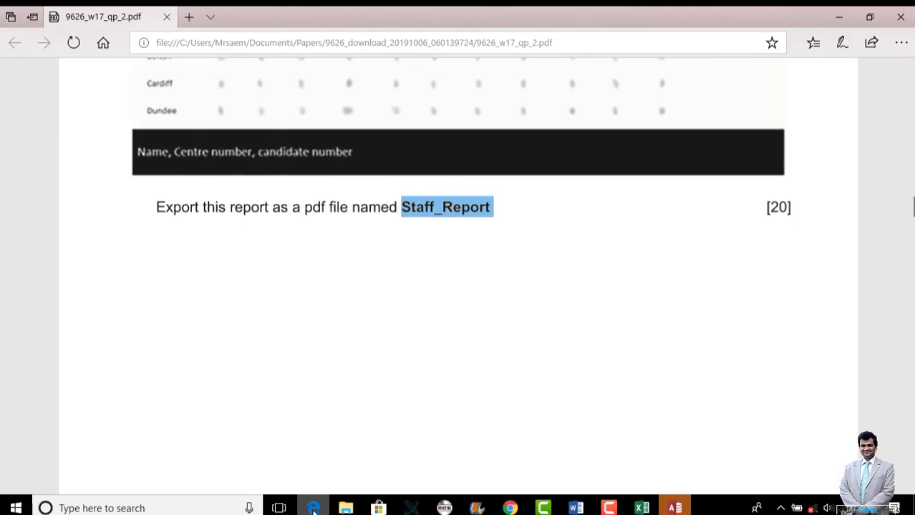
- Read question 5's Froztbite Tours video requirements on page 4 of the exam PDF, and start Movie Maker
{"action": "scroll", "coordinate": [340, 323], "scroll_direction": "down", "scroll_amount": 10}
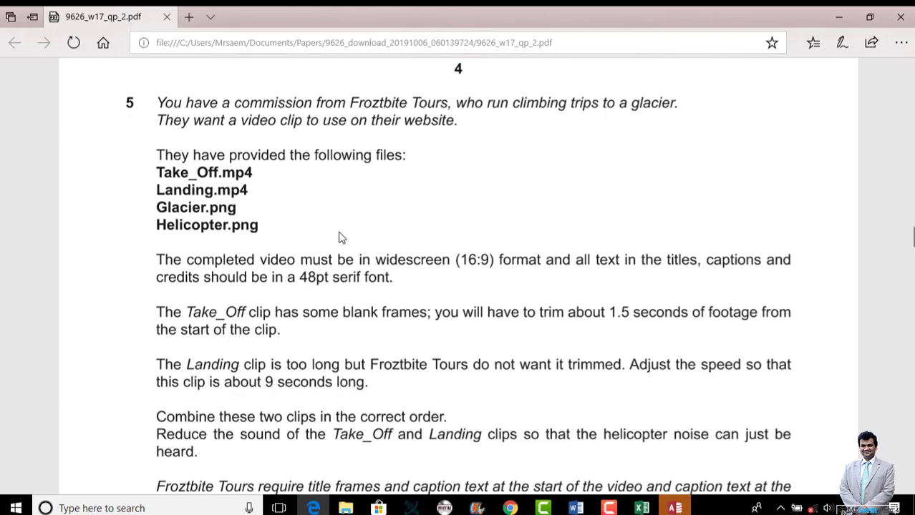
{"action": "left_click_drag", "start_coordinate": [271, 159], "coordinate": [327, 164]}
{"action": "left_click", "coordinate": [236, 291]}
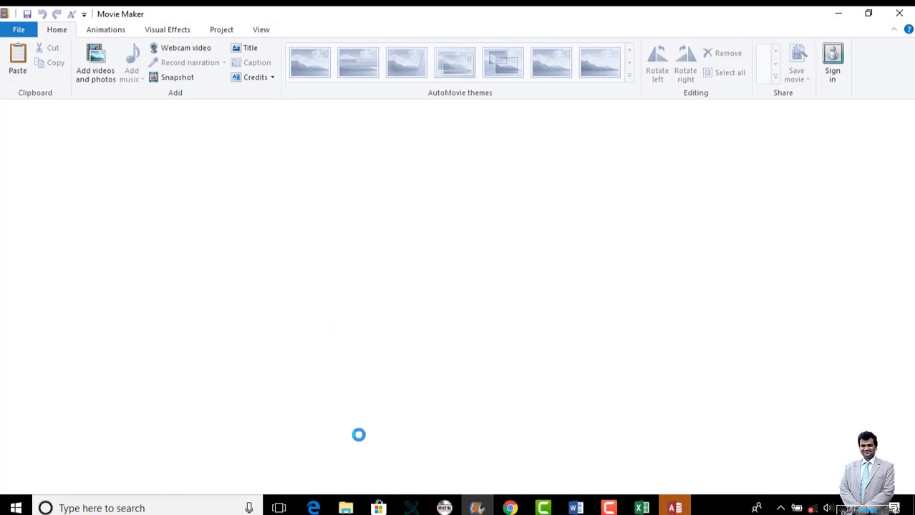
{"action": "left_click", "coordinate": [347, 509]}
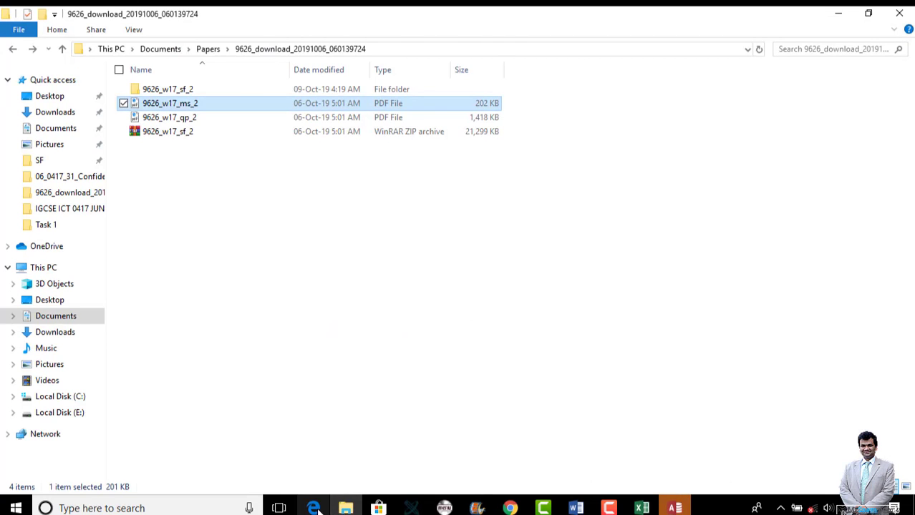
{"action": "left_click", "coordinate": [315, 509]}
{"action": "scroll", "coordinate": [320, 328], "scroll_direction": "down", "scroll_amount": 1}
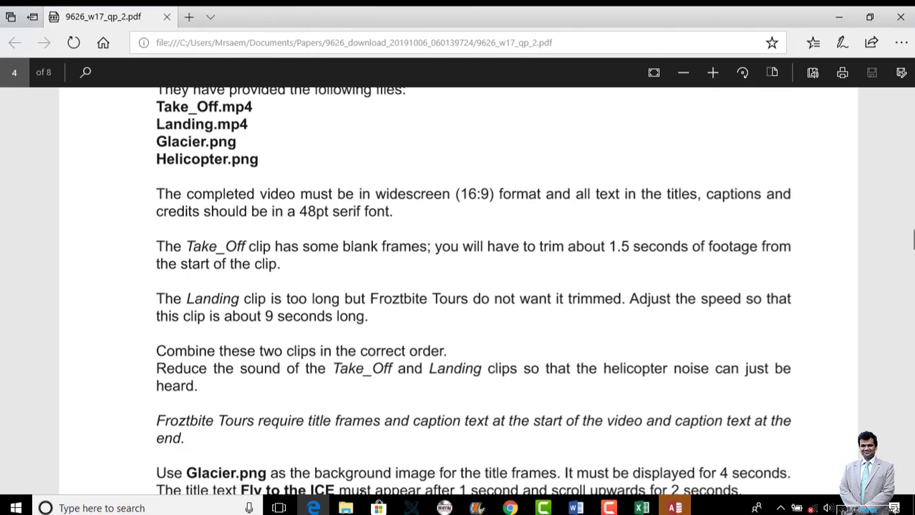
- In File Explorer, open the 11_9626_02_Confidential Source Files 2017 folder inside 9626_w17_sf_2
{"action": "left_click", "coordinate": [345, 508]}
{"action": "double_click", "coordinate": [208, 90]}
{"action": "left_click", "coordinate": [210, 91]}
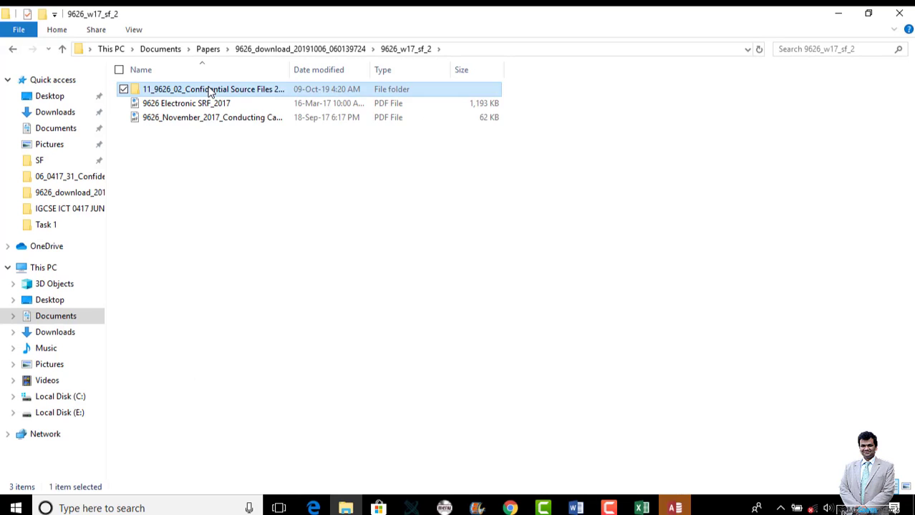
{"action": "double_click", "coordinate": [209, 91]}
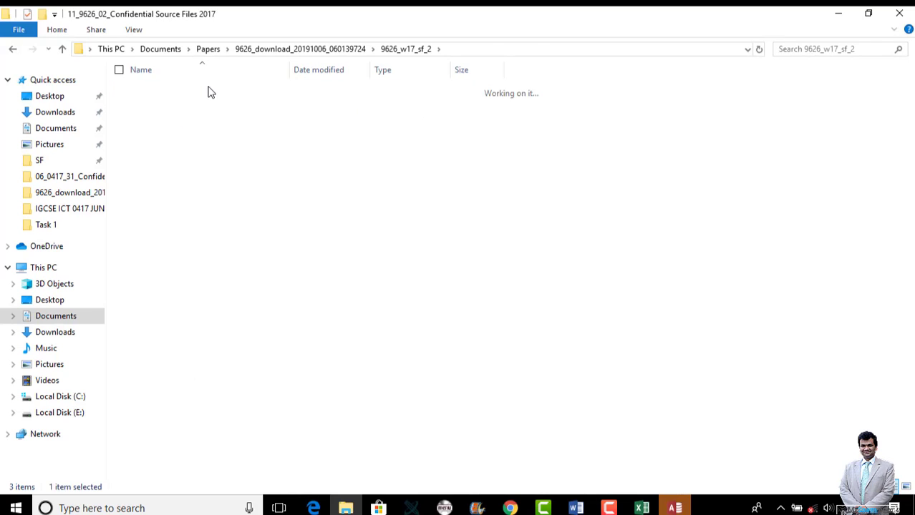
- Close the Database25 database in Access and dismiss the Windows Essentials 2012 settings window
{"action": "left_click", "coordinate": [674, 508]}
{"action": "left_click", "coordinate": [662, 425]}
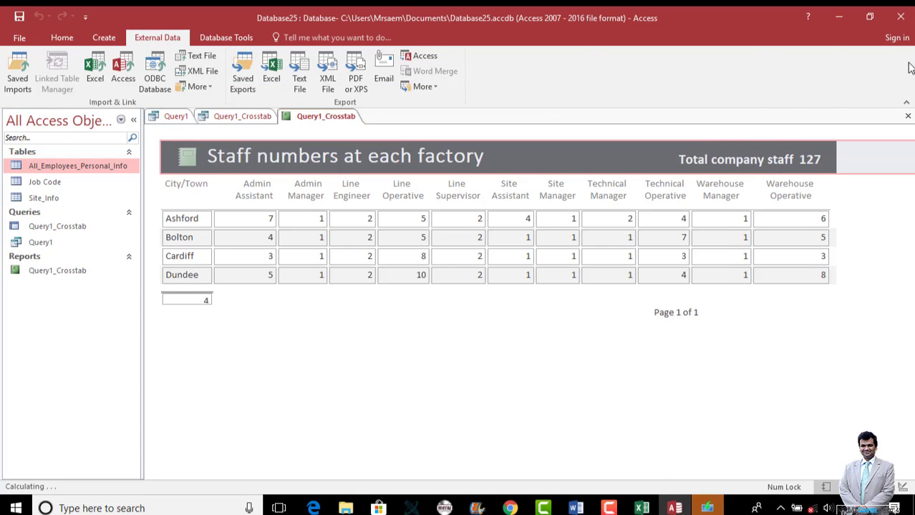
{"action": "left_click", "coordinate": [901, 21]}
{"action": "left_click", "coordinate": [408, 295]}
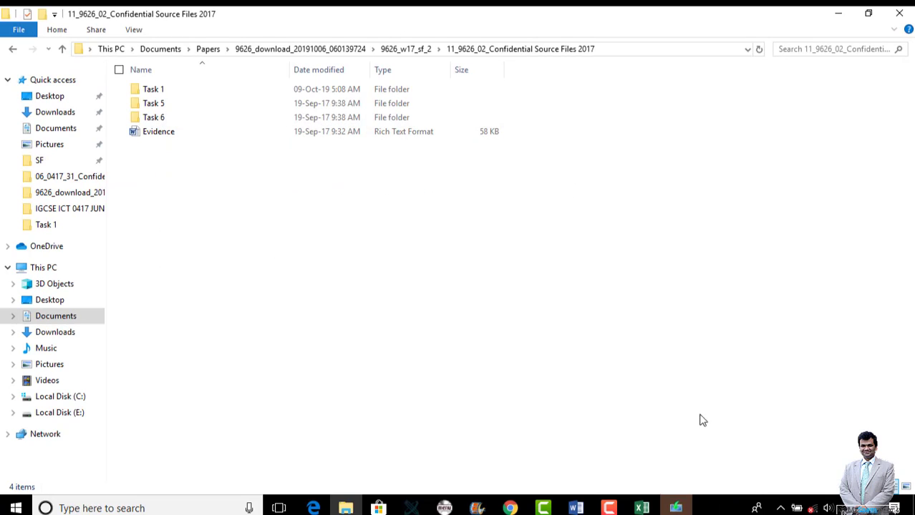
{"action": "left_click", "coordinate": [673, 508]}
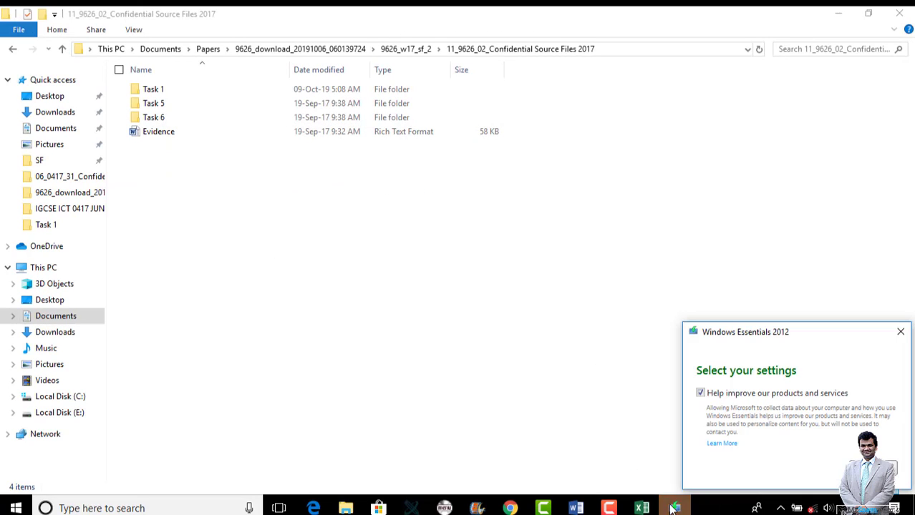
{"action": "left_click", "coordinate": [901, 332]}
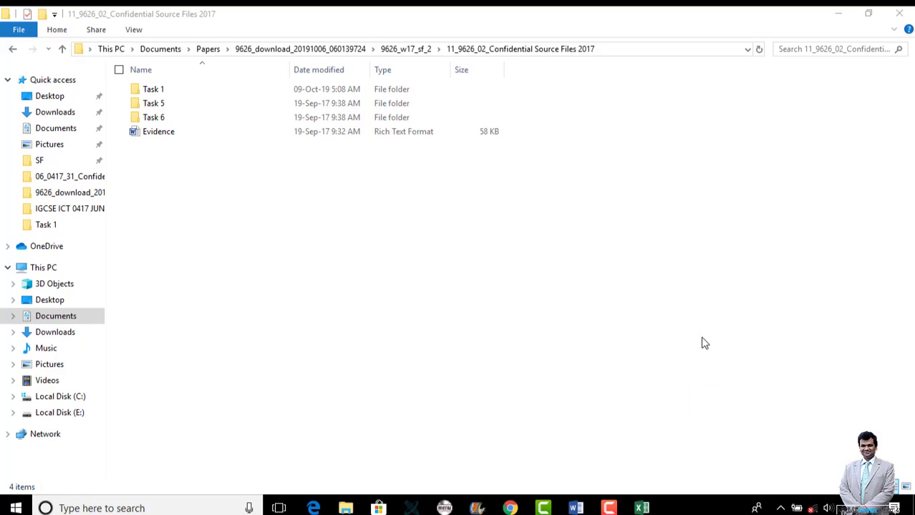
- Add the Take_Off clip from the Task 5 source folder to the Movie Maker project
{"action": "mouse_move", "coordinate": [482, 509]}
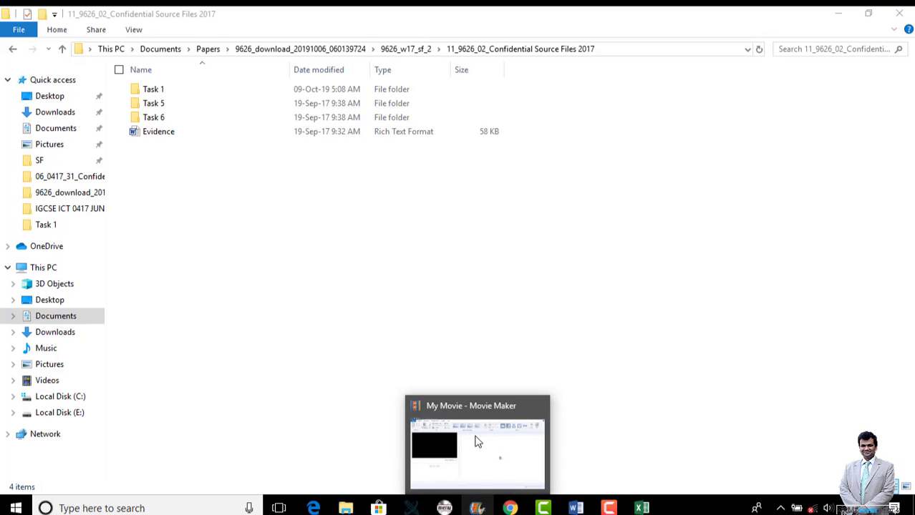
{"action": "left_click", "coordinate": [476, 437]}
{"action": "left_click", "coordinate": [347, 508]}
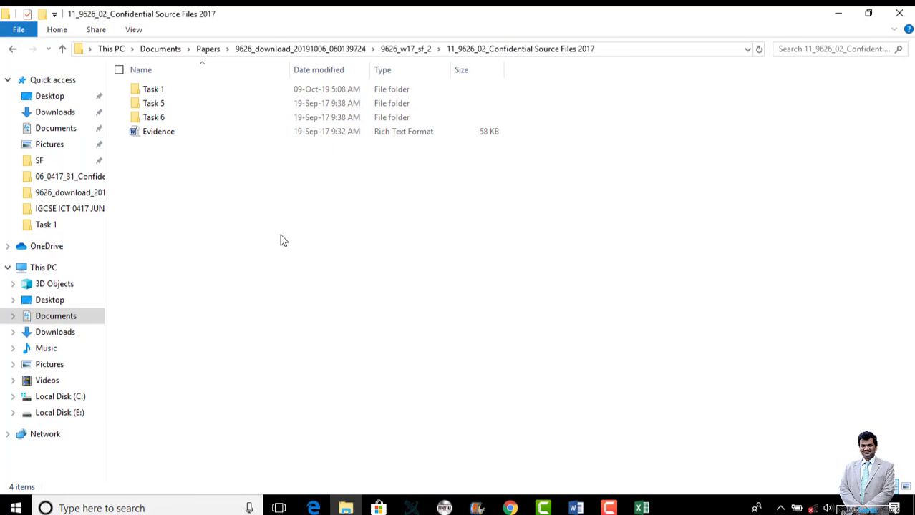
{"action": "double_click", "coordinate": [202, 103]}
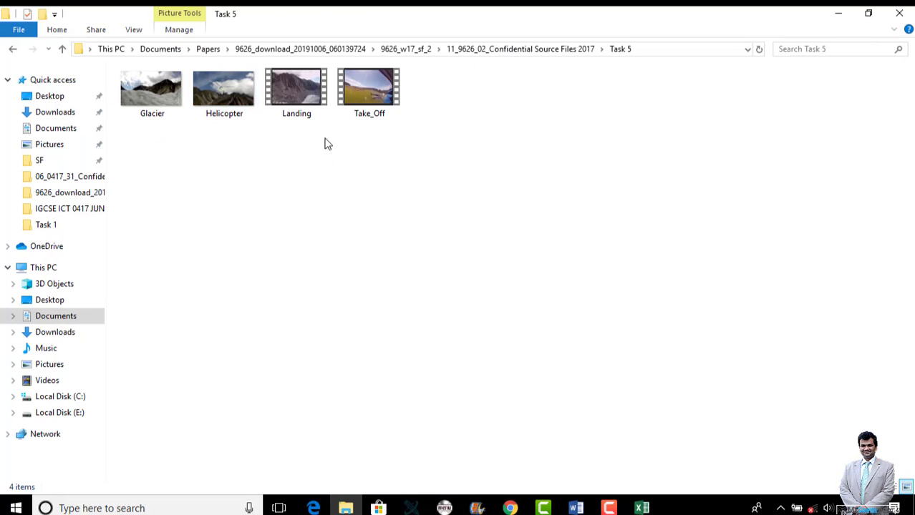
{"action": "left_click_drag", "start_coordinate": [369, 92], "coordinate": [400, 327]}
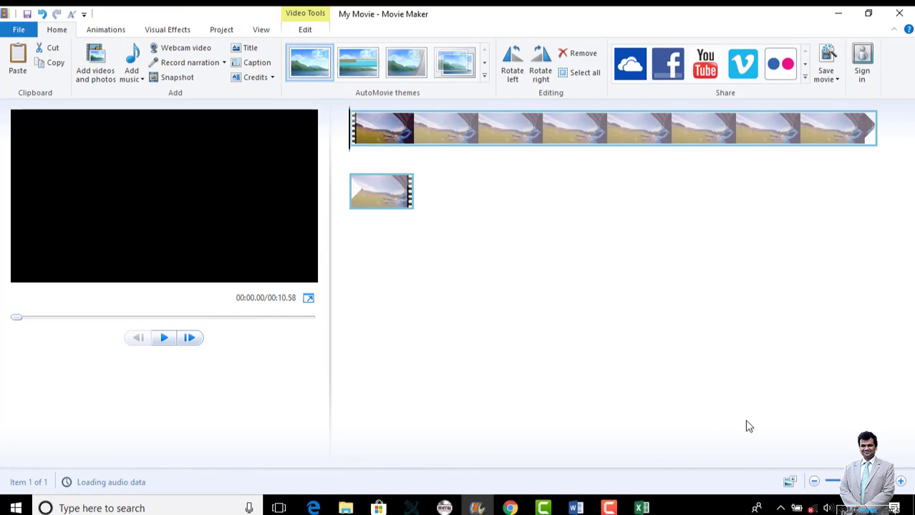
- Preview the start of the Take_Off clip and place the playhead at about 1.57 seconds, past the blank frames
{"action": "left_click", "coordinate": [900, 483]}
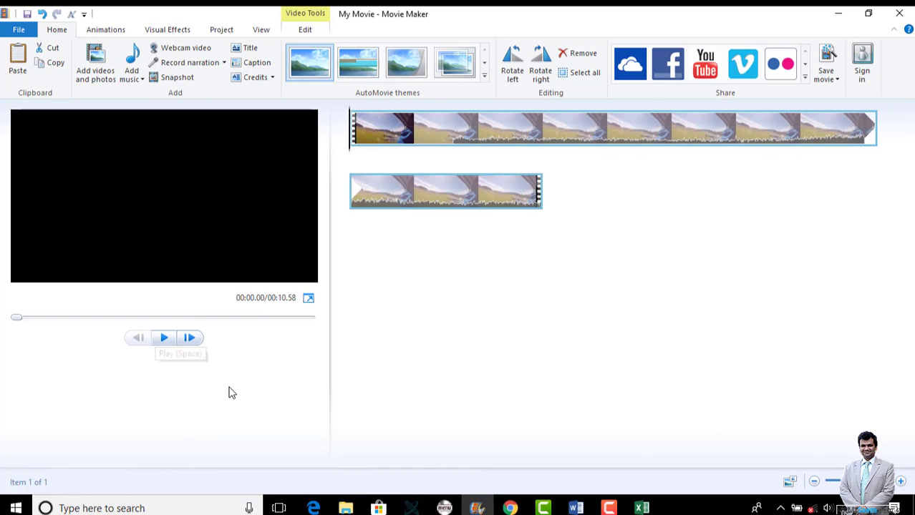
{"action": "left_click", "coordinate": [163, 338]}
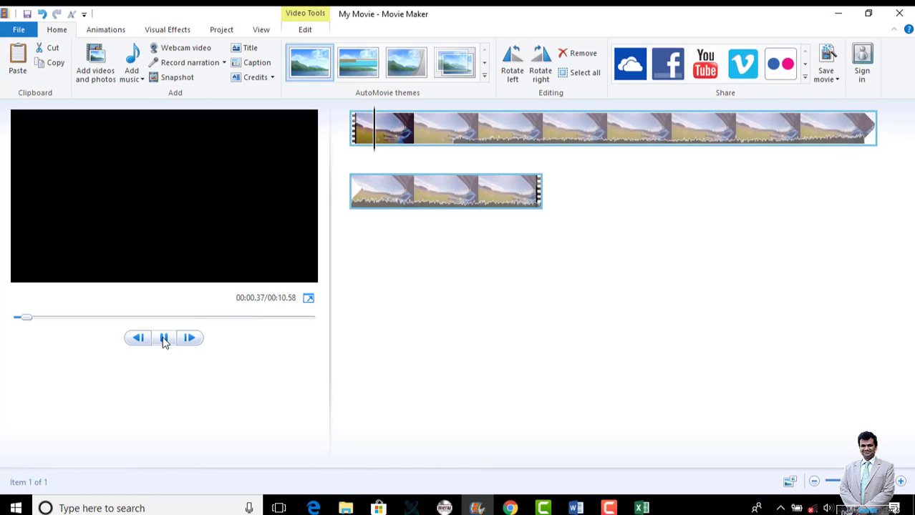
{"action": "left_click", "coordinate": [163, 337]}
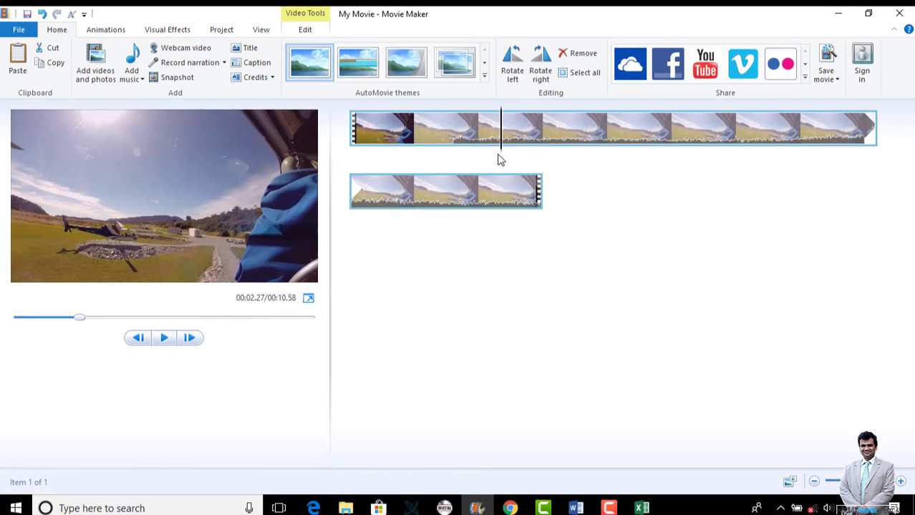
{"action": "left_click_drag", "start_coordinate": [502, 154], "coordinate": [454, 155]}
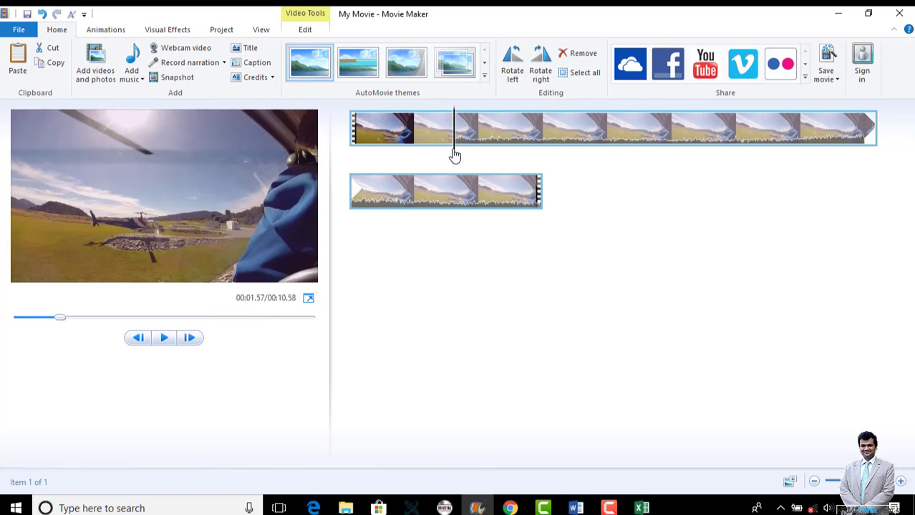
- Split the Take_Off clip at the playhead and delete the short opening segment containing the blank frames
{"action": "left_click", "coordinate": [262, 33]}
{"action": "left_click", "coordinate": [306, 31]}
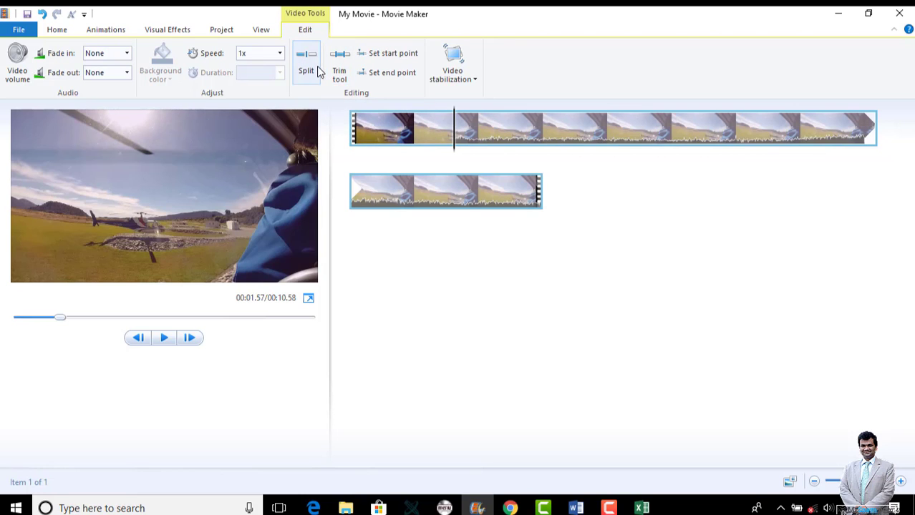
{"action": "left_click", "coordinate": [306, 65]}
{"action": "left_click", "coordinate": [444, 217]}
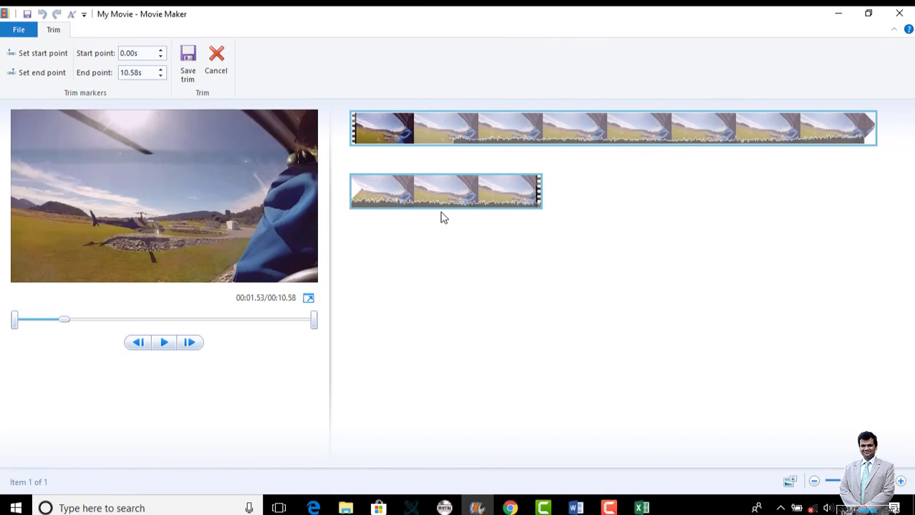
{"action": "left_click", "coordinate": [216, 63]}
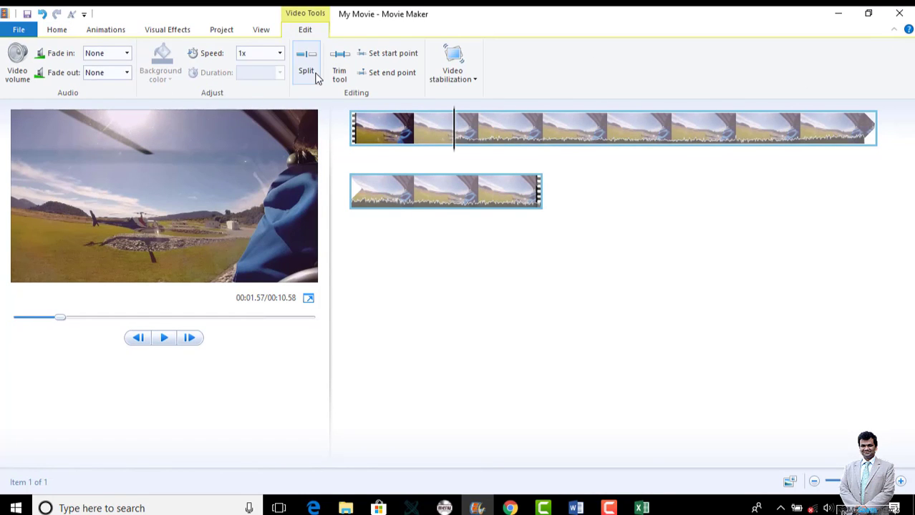
{"action": "left_click", "coordinate": [307, 65]}
{"action": "left_click", "coordinate": [429, 128]}
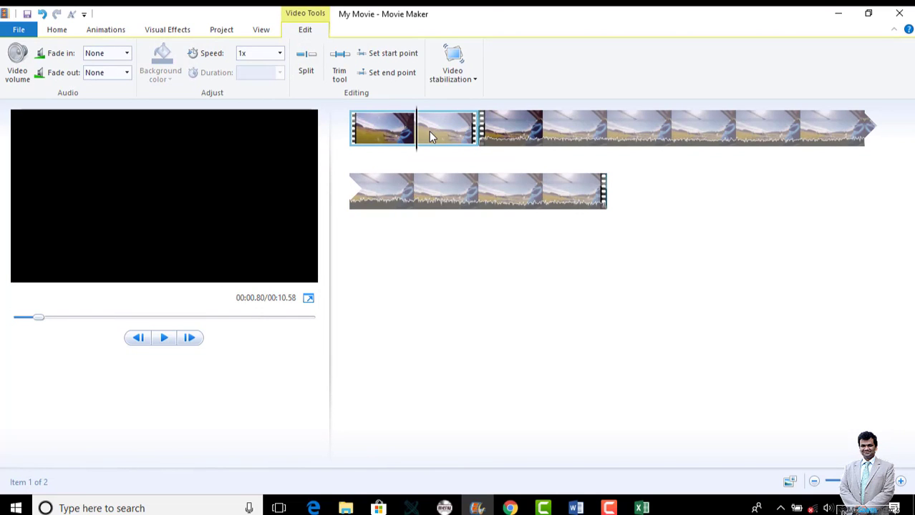
{"action": "key", "text": "Delete"}
- Check the clip requirements in the 9626_w17_qp_2 exam paper and add the Landing clip from the Task 5 folder after Take_Off
{"action": "left_click", "coordinate": [314, 508]}
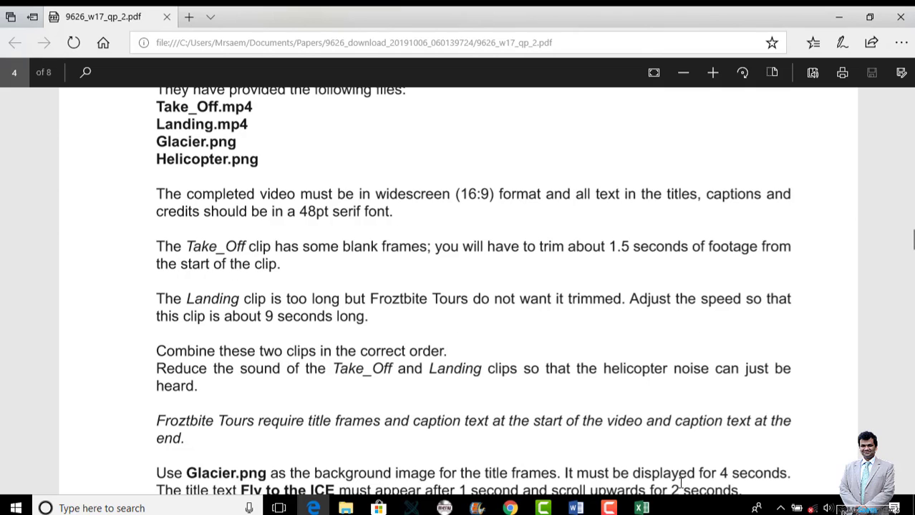
{"action": "left_click", "coordinate": [477, 509]}
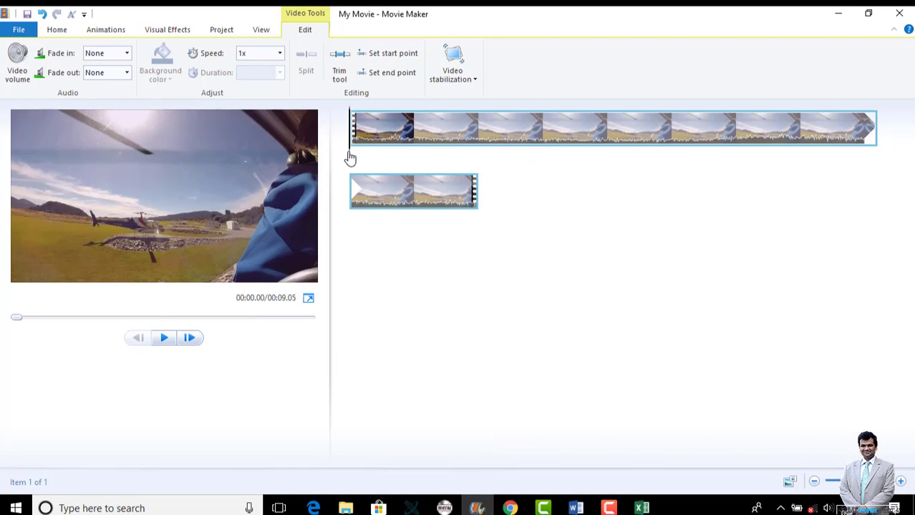
{"action": "key", "text": "alt+Tab"}
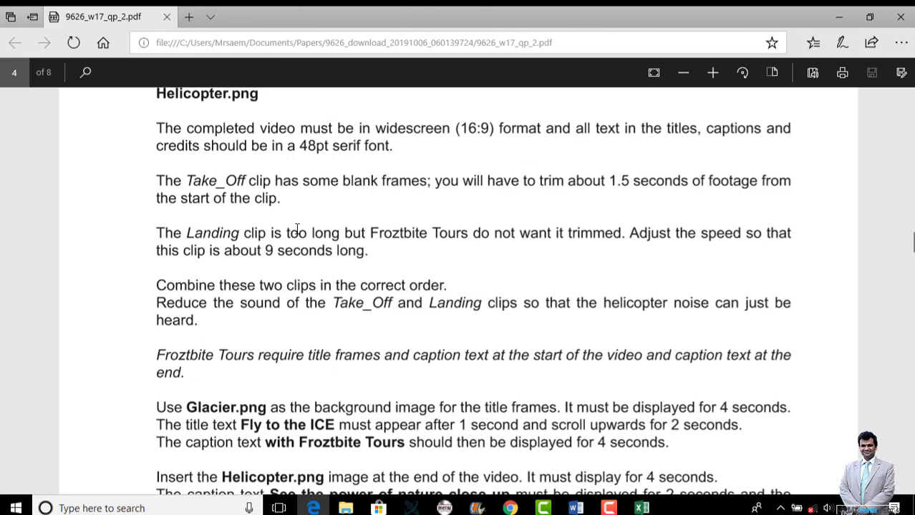
{"action": "left_click", "coordinate": [477, 508]}
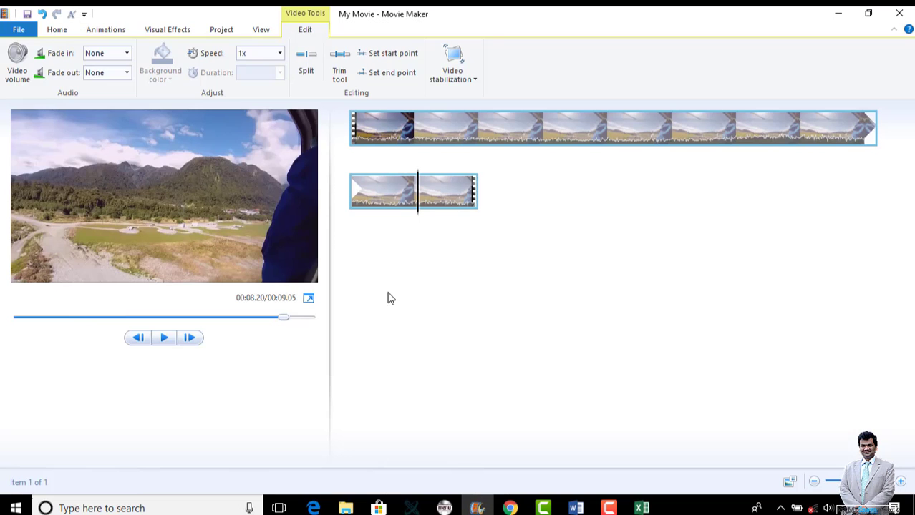
{"action": "left_click", "coordinate": [345, 509]}
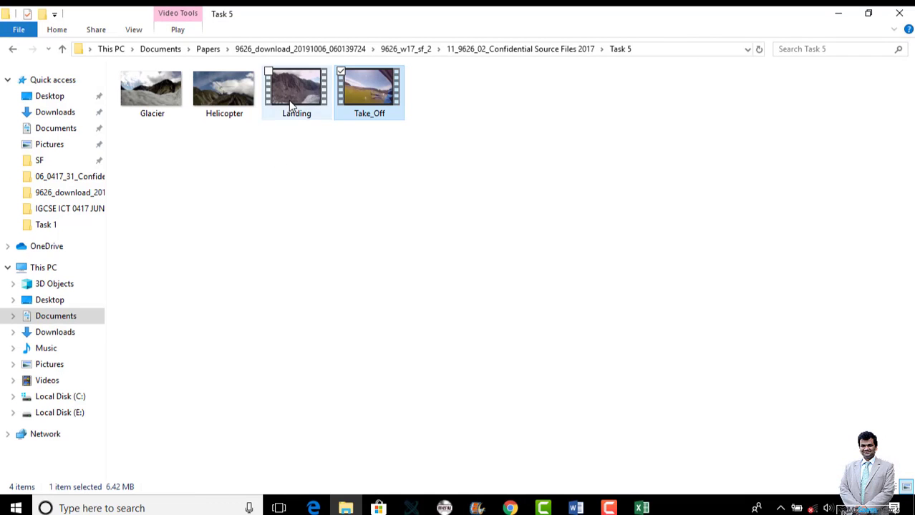
{"action": "left_click_drag", "start_coordinate": [293, 100], "coordinate": [469, 334]}
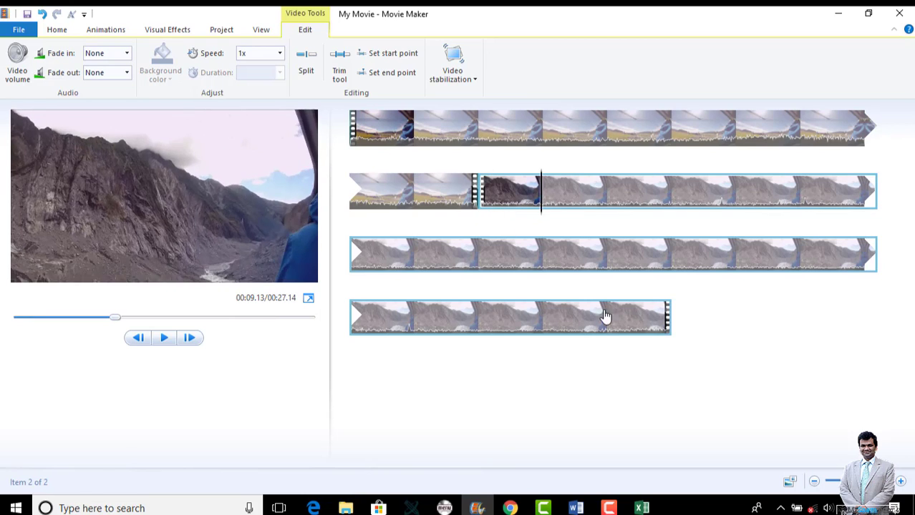
- Skim the Landing clip, set its playback speed to 1.5x, and check the resulting length at its end
{"action": "left_click", "coordinate": [655, 320]}
{"action": "left_click", "coordinate": [665, 352]}
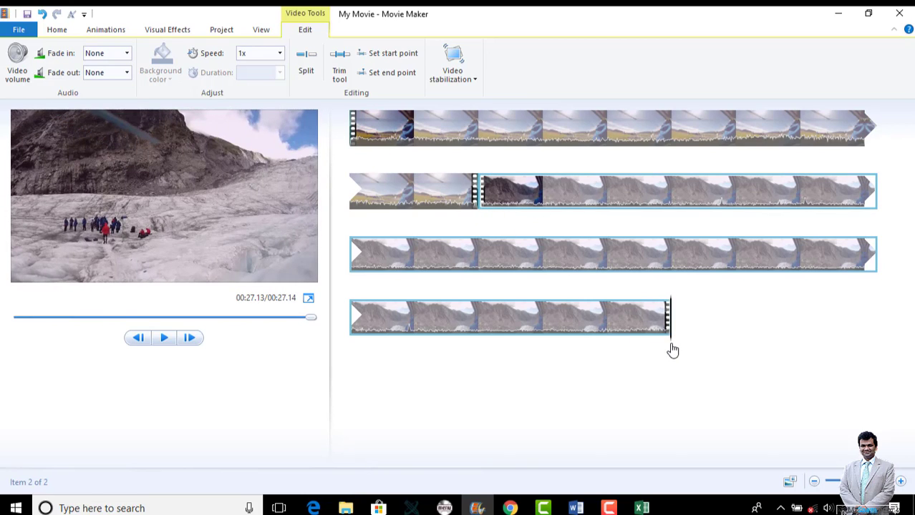
{"action": "left_click", "coordinate": [588, 315]}
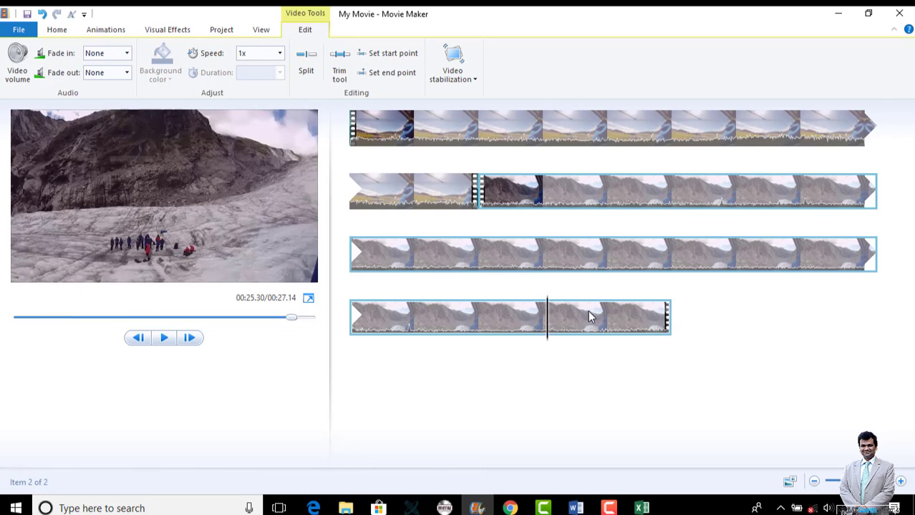
{"action": "left_click", "coordinate": [599, 260]}
{"action": "left_click", "coordinate": [665, 262]}
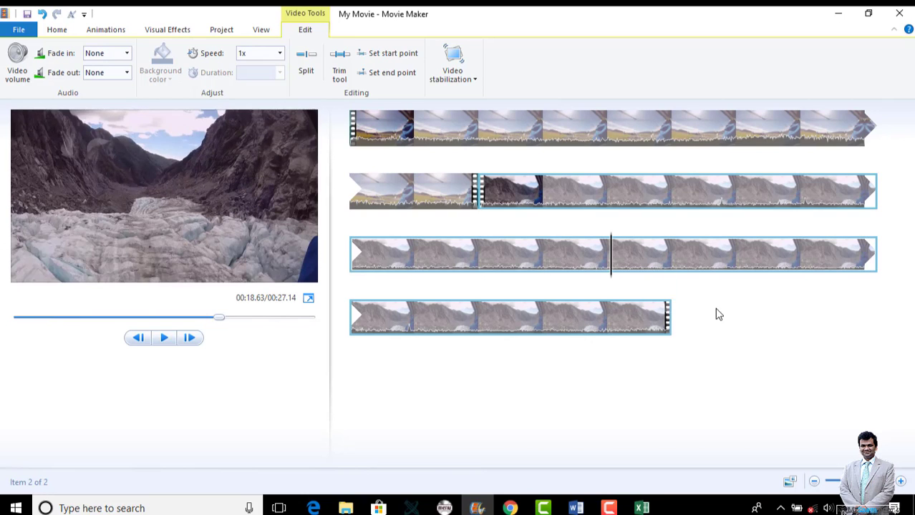
{"action": "left_click", "coordinate": [446, 188]}
{"action": "left_click", "coordinate": [506, 191]}
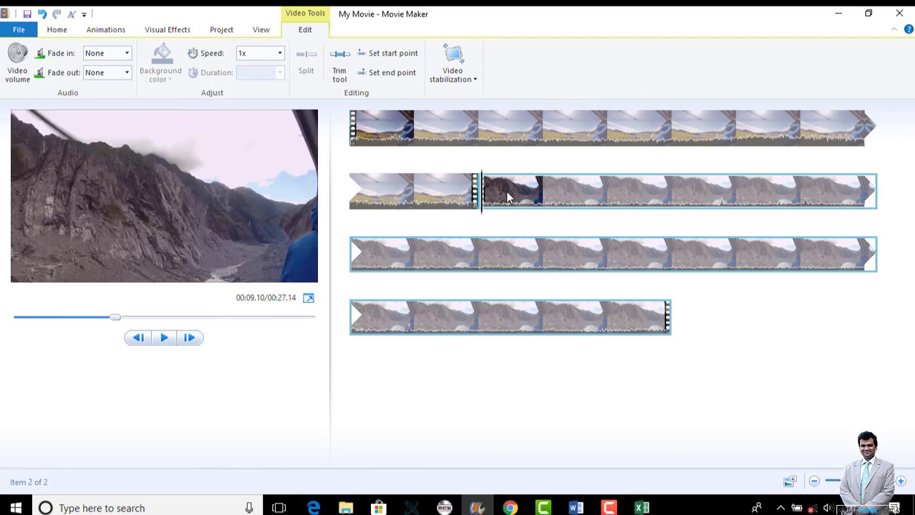
{"action": "left_click", "coordinate": [279, 56]}
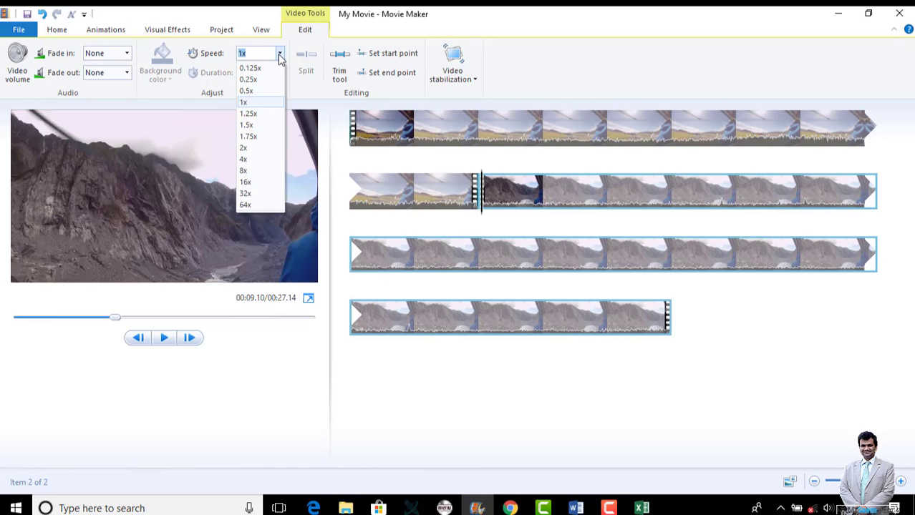
{"action": "left_click", "coordinate": [247, 125]}
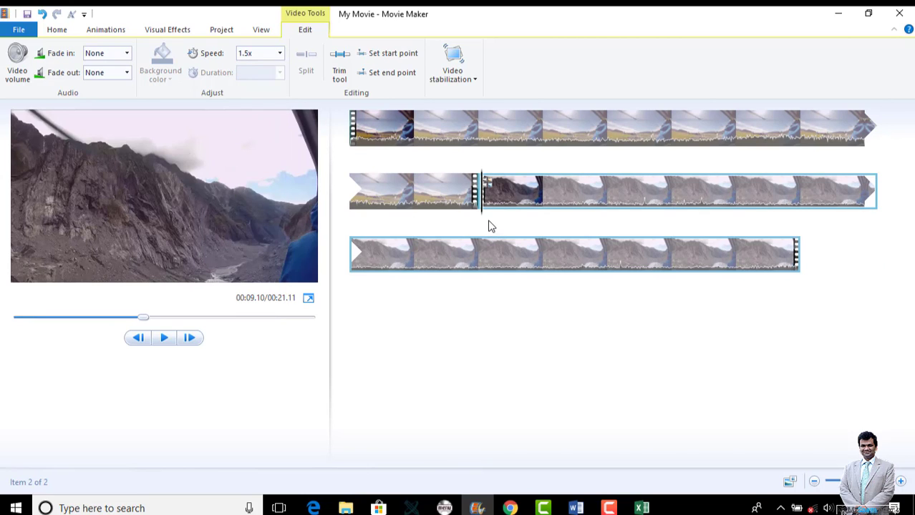
{"action": "left_click_drag", "start_coordinate": [483, 222], "coordinate": [800, 289]}
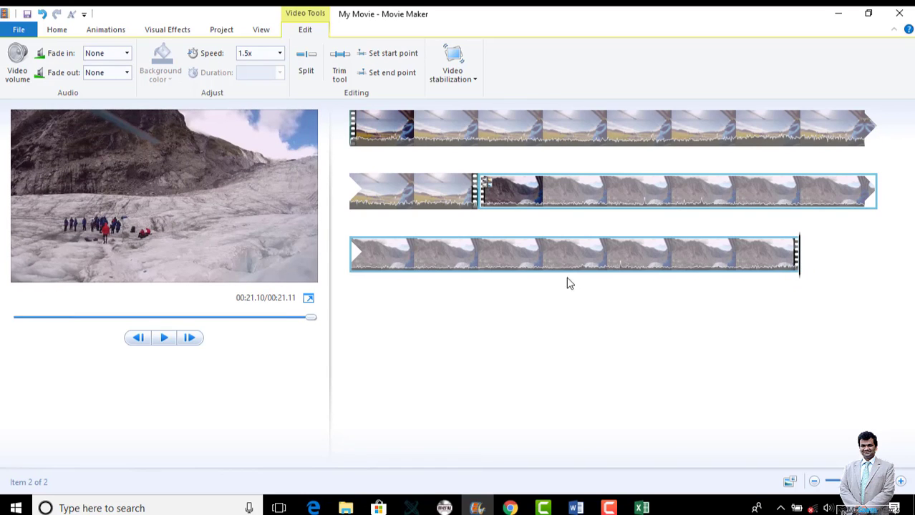
- Set the Landing clip's playback speed to 1.75x and check the resulting length by moving through the clip
{"action": "left_click", "coordinate": [509, 259]}
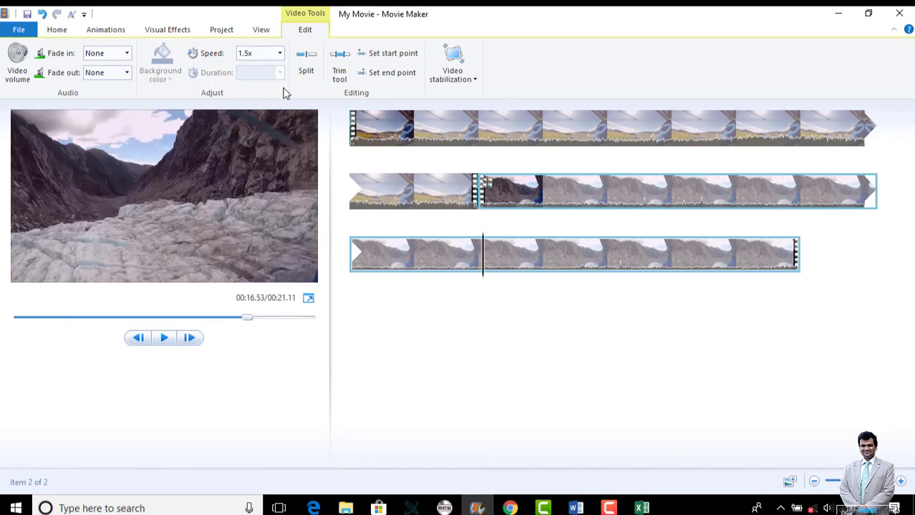
{"action": "left_click", "coordinate": [279, 53]}
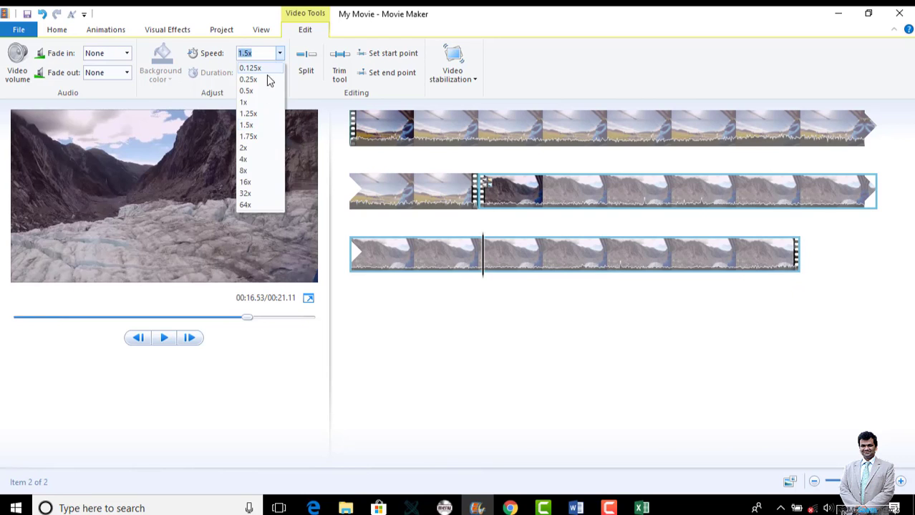
{"action": "left_click", "coordinate": [254, 132]}
{"action": "left_click", "coordinate": [479, 203]}
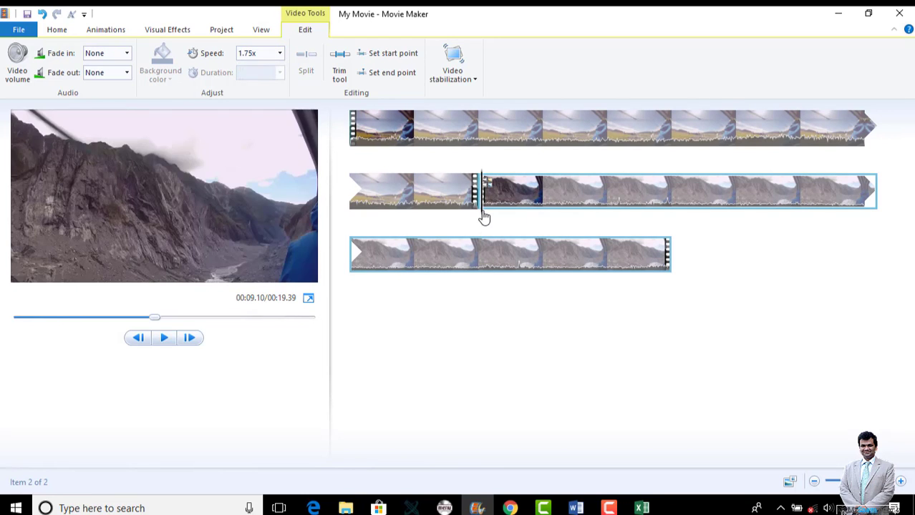
{"action": "left_click", "coordinate": [672, 285]}
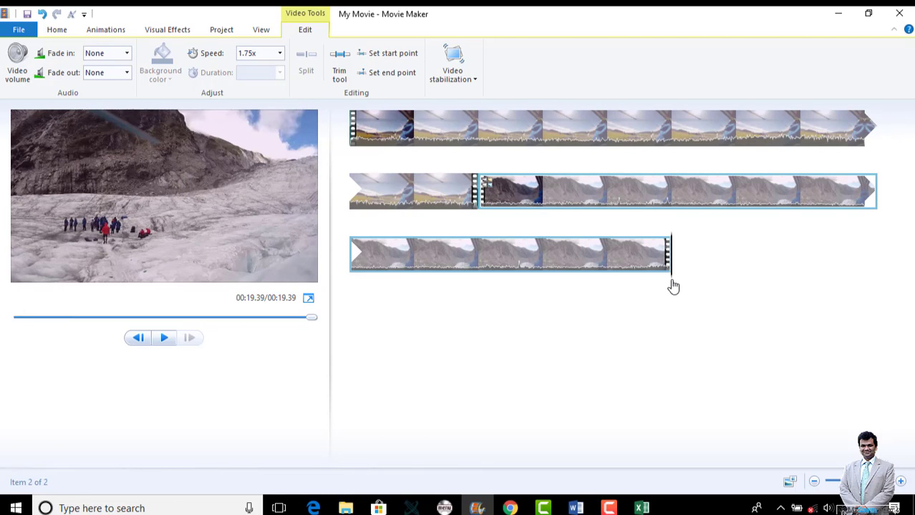
{"action": "left_click", "coordinate": [611, 261]}
{"action": "left_click", "coordinate": [546, 252]}
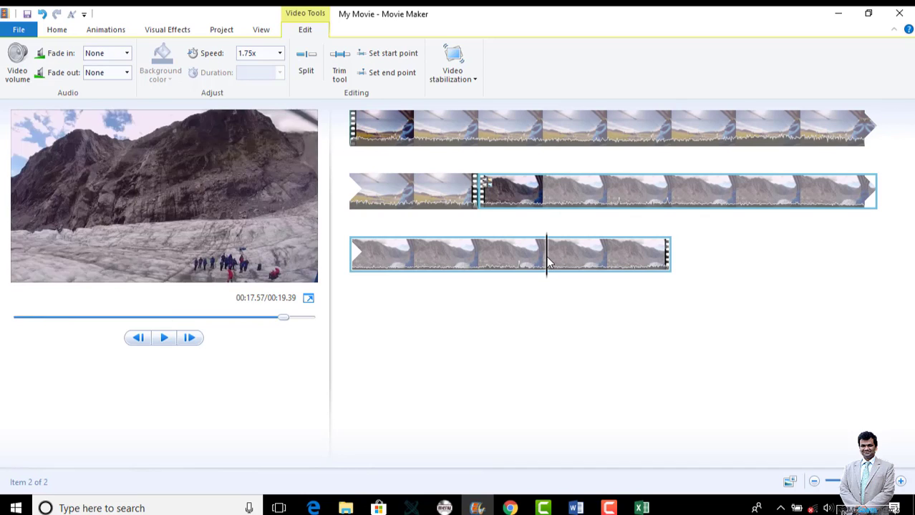
{"action": "left_click", "coordinate": [481, 256]}
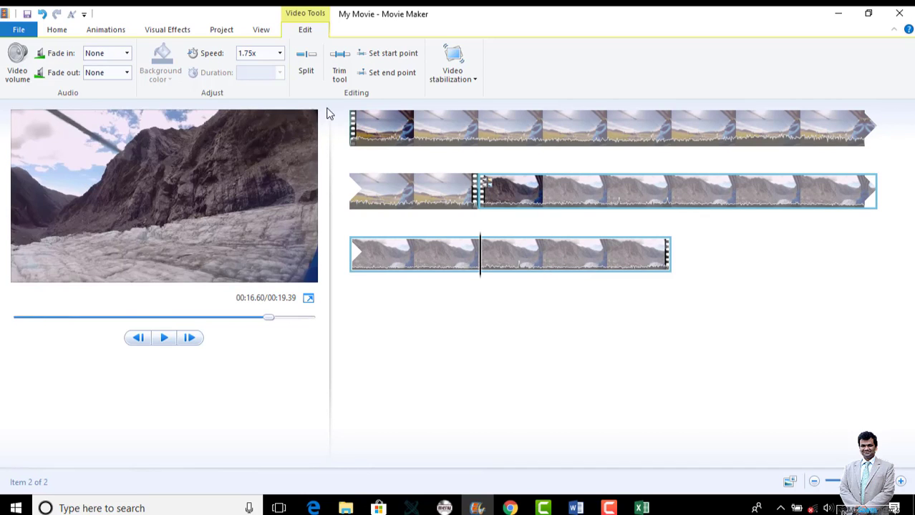
- Set the Landing clip's playback speed to 2x and check the resulting length at its end
{"action": "left_click", "coordinate": [279, 54]}
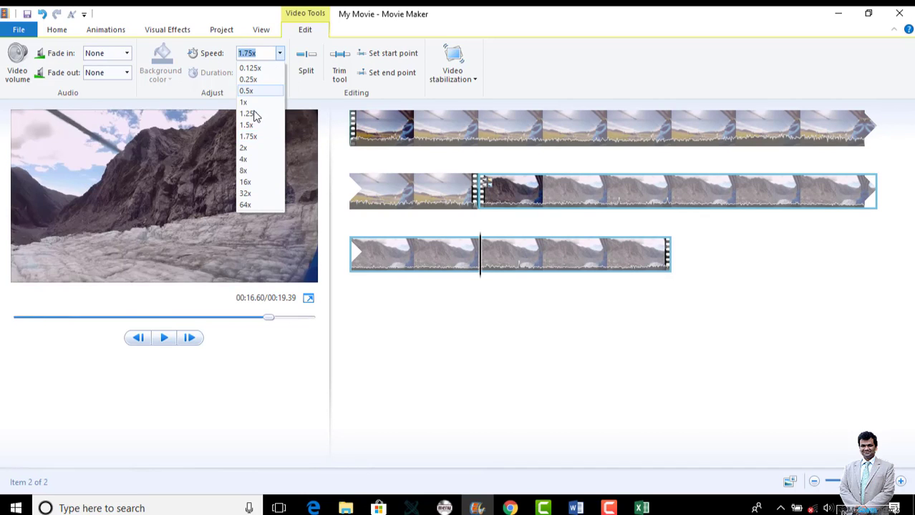
{"action": "left_click", "coordinate": [247, 147]}
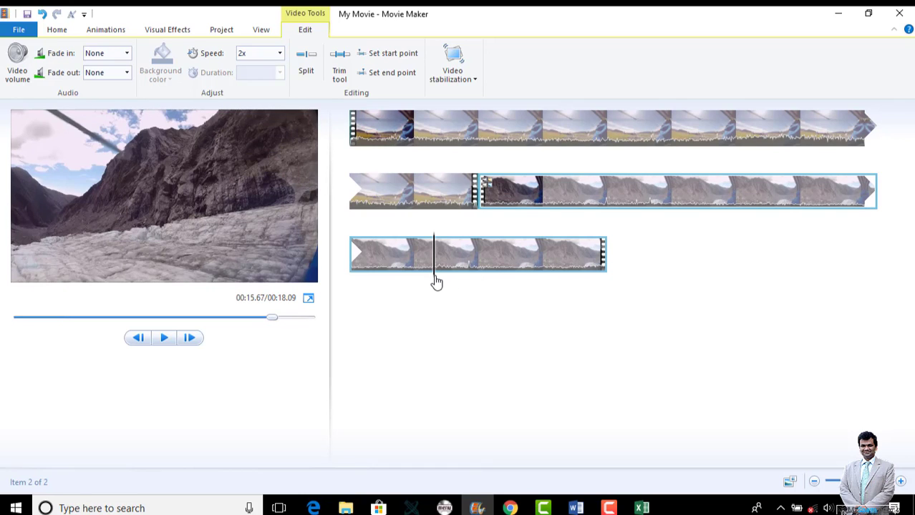
{"action": "left_click_drag", "start_coordinate": [435, 279], "coordinate": [610, 299]}
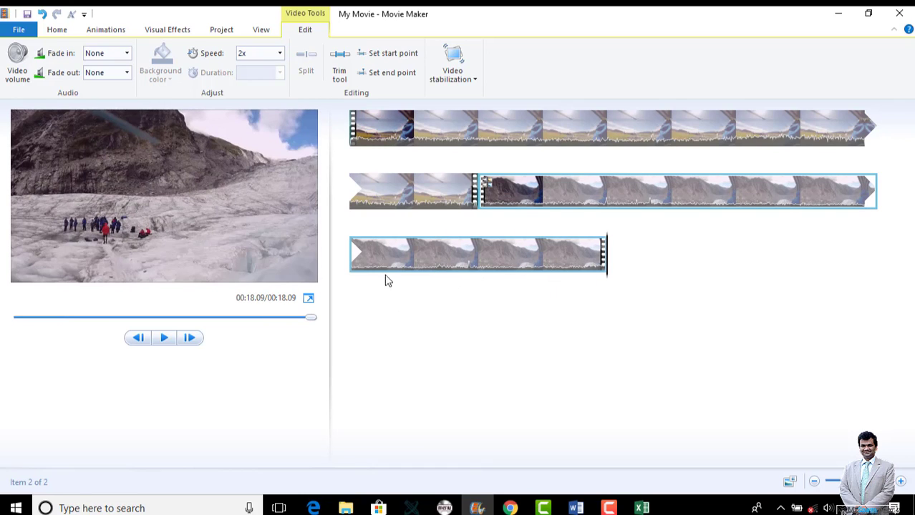
{"action": "left_click", "coordinate": [353, 266]}
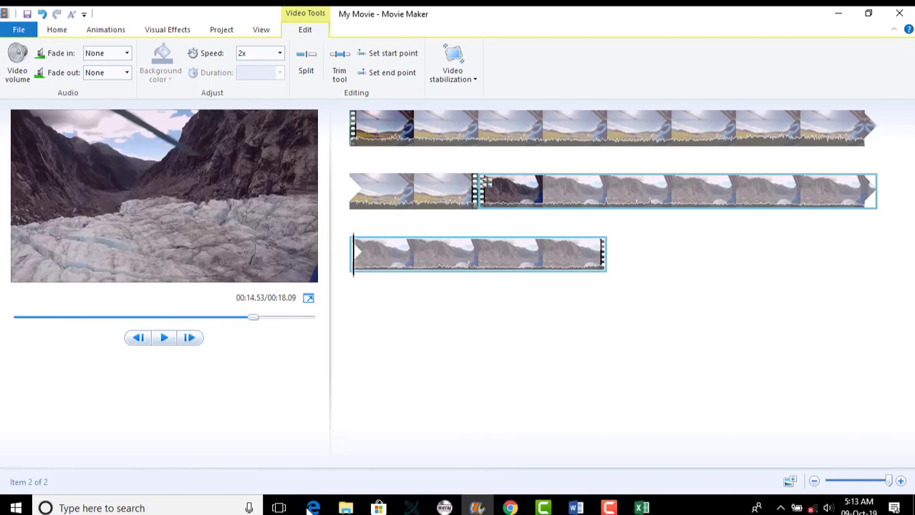
- Review the sound and title instructions in the exam paper and play the movie from the start with the speaker volume at 87
{"action": "left_click", "coordinate": [313, 509]}
{"action": "scroll", "coordinate": [299, 320], "scroll_direction": "down", "scroll_amount": 2}
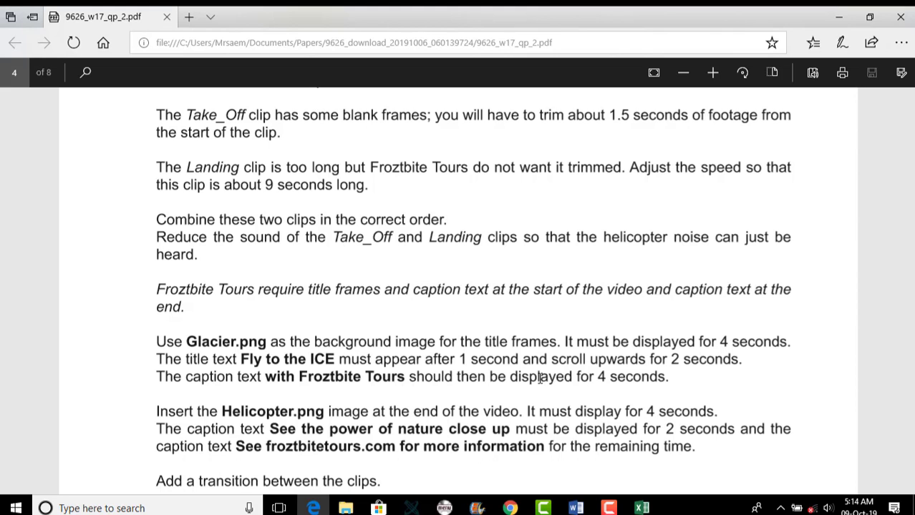
{"action": "left_click", "coordinate": [477, 508]}
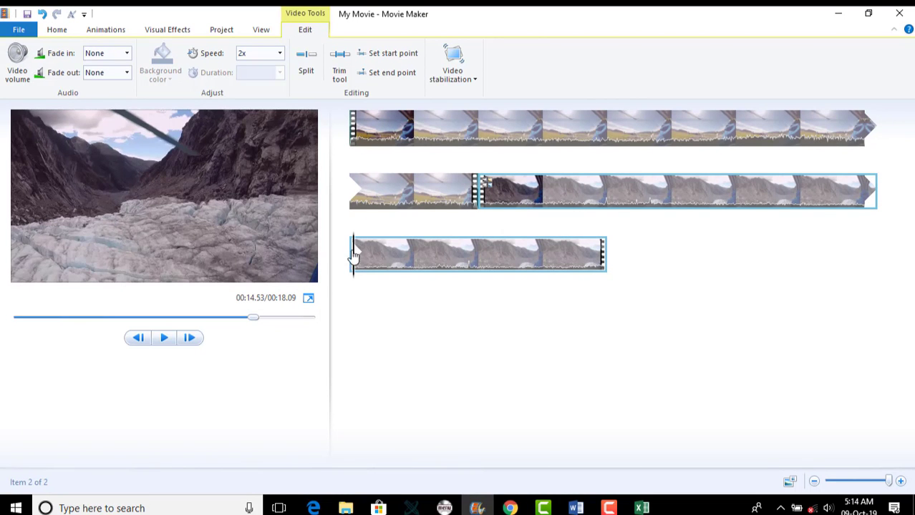
{"action": "left_click", "coordinate": [354, 139]}
{"action": "key", "text": "space"}
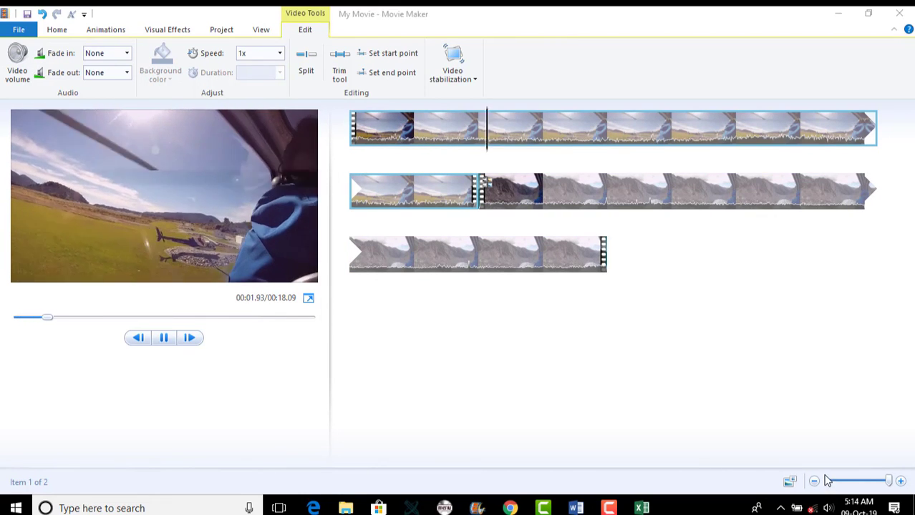
{"action": "left_click", "coordinate": [828, 508]}
{"action": "left_click_drag", "start_coordinate": [793, 480], "coordinate": [850, 476]}
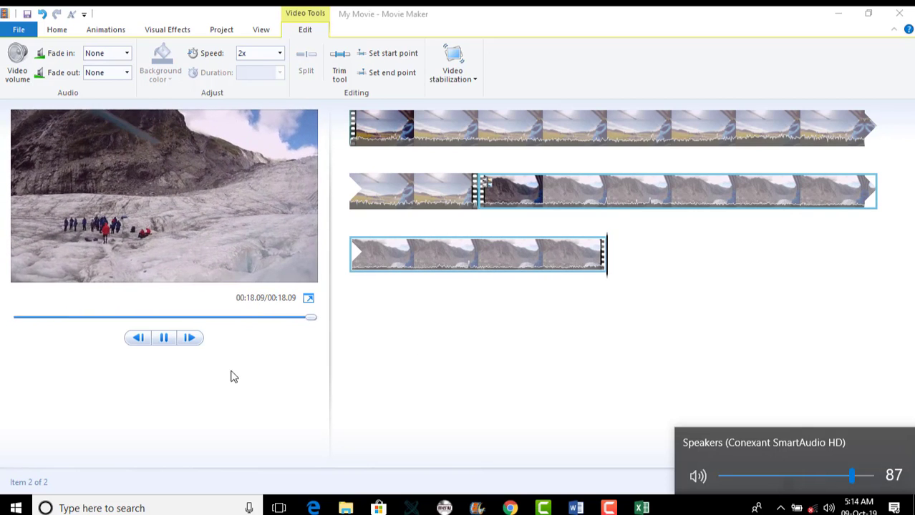
- Replay part of the movie to judge the helicopter noise, pause it in the Landing clip, and recheck the exam paper's instructions
{"action": "left_click", "coordinate": [164, 338]}
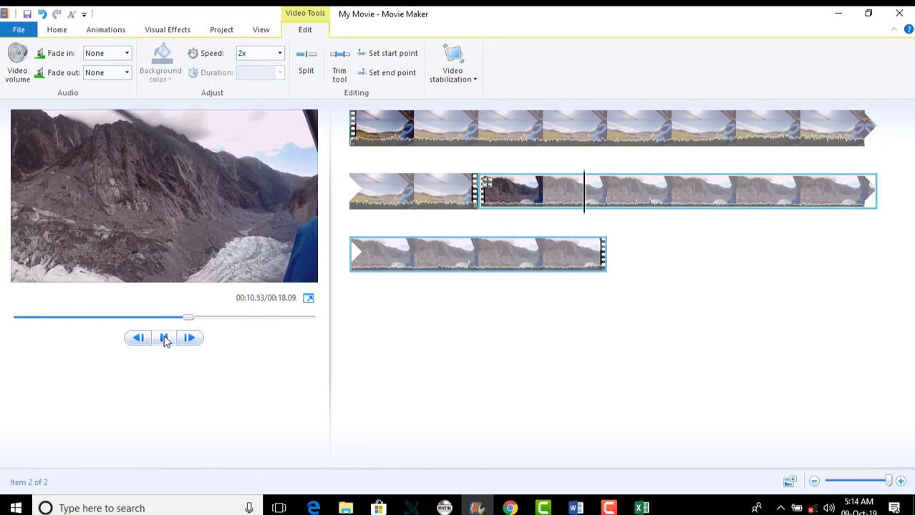
{"action": "left_click", "coordinate": [165, 339]}
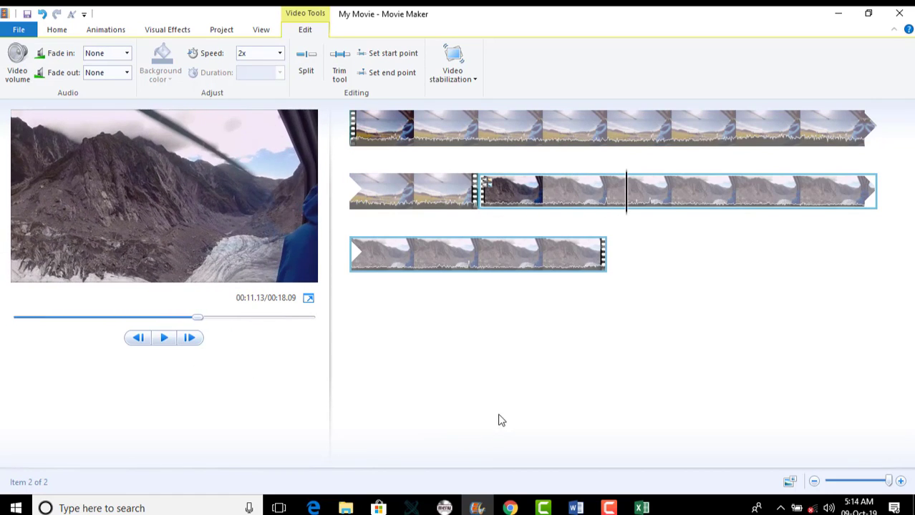
{"action": "left_click", "coordinate": [312, 508]}
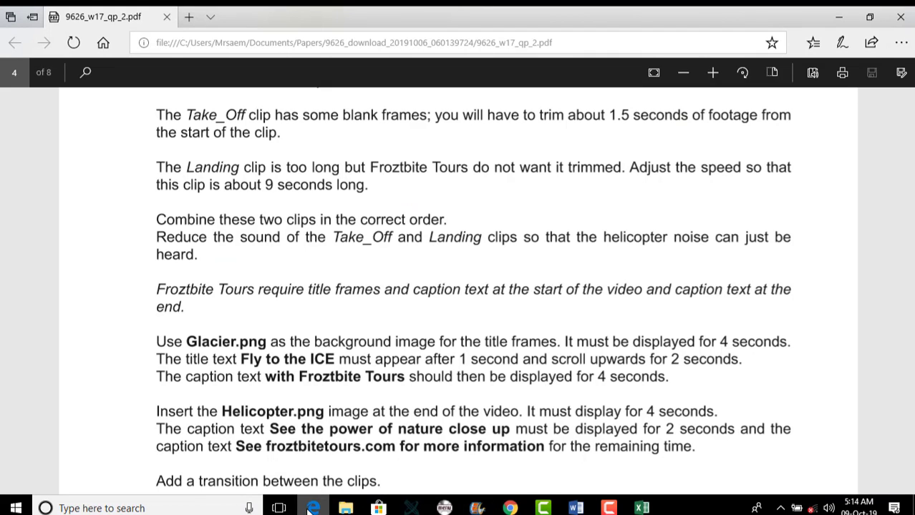
{"action": "left_click", "coordinate": [312, 508]}
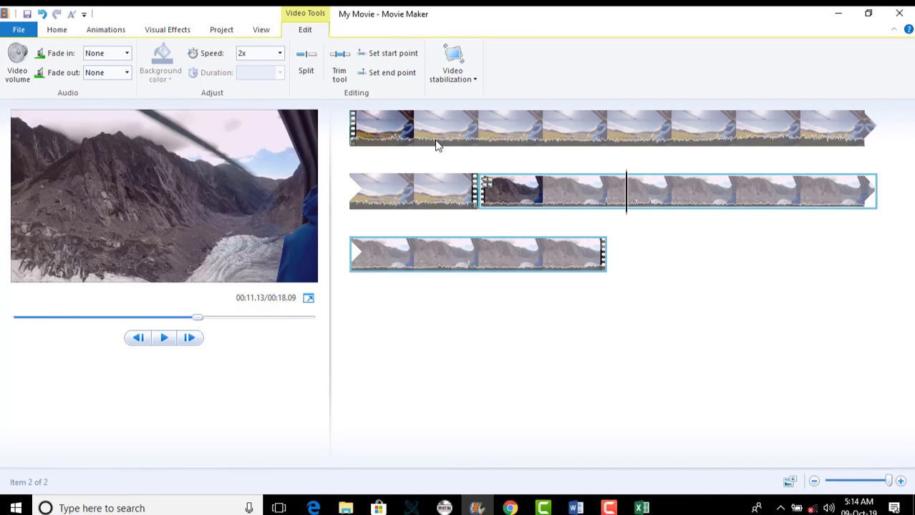
- Lower the Take_Off clip's video volume to near the minimum and play part of the clip to check the sound
{"action": "left_click", "coordinate": [419, 129]}
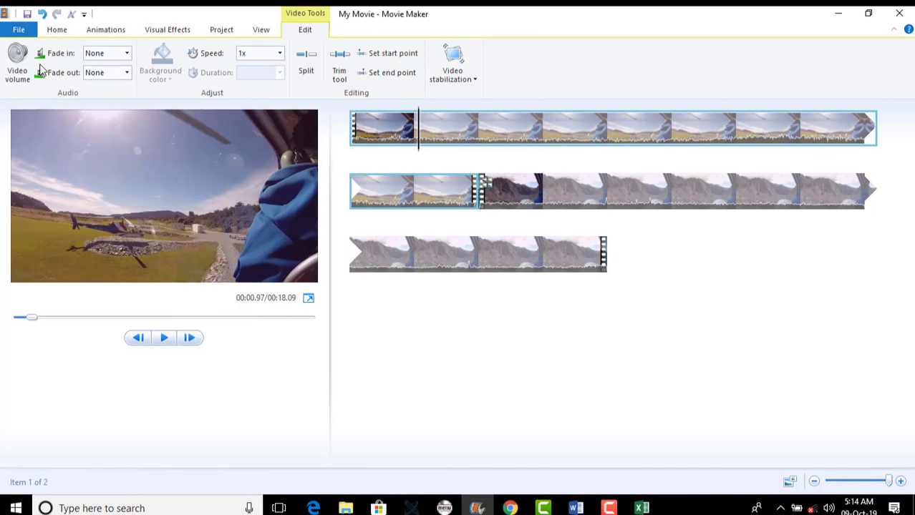
{"action": "left_click", "coordinate": [17, 77]}
{"action": "left_click_drag", "start_coordinate": [48, 101], "coordinate": [29, 100]}
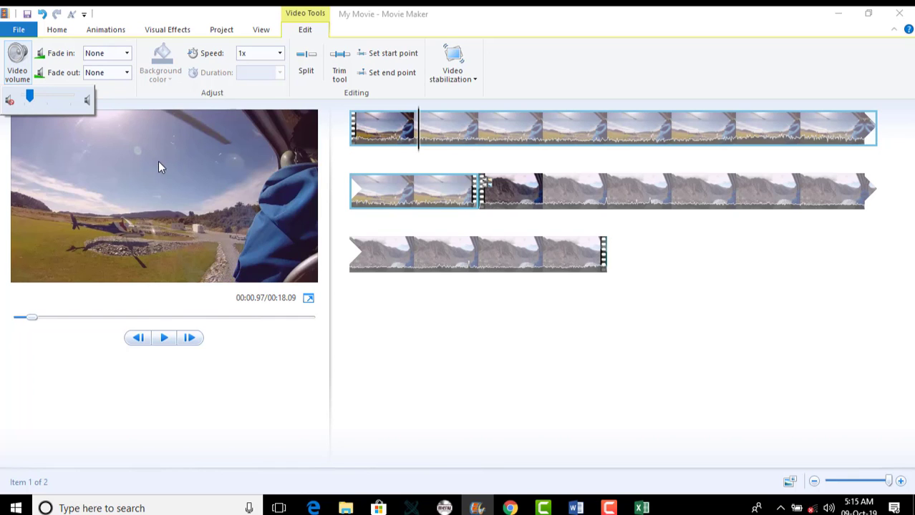
{"action": "left_click", "coordinate": [166, 339]}
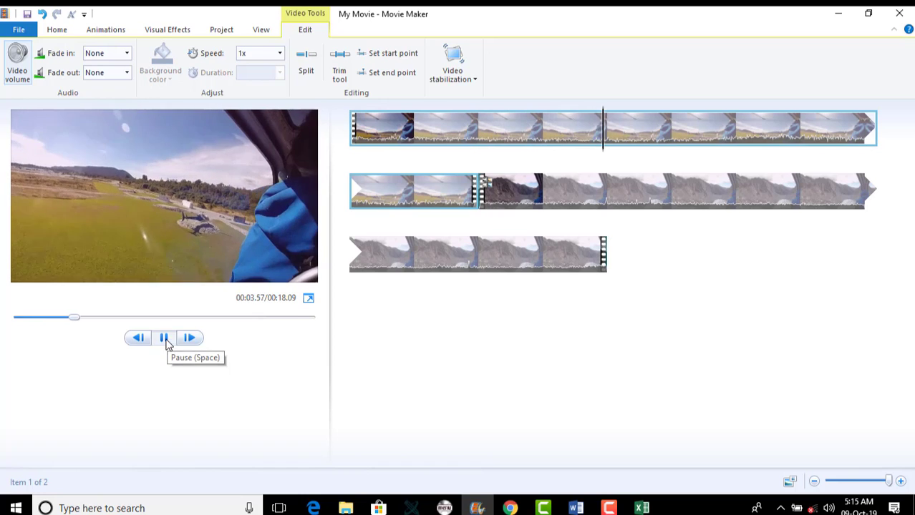
{"action": "left_click", "coordinate": [164, 339]}
- Lower the Landing clip's video volume to near the minimum and play part of the clip to check the sound
{"action": "left_click", "coordinate": [417, 204]}
{"action": "left_click", "coordinate": [546, 204]}
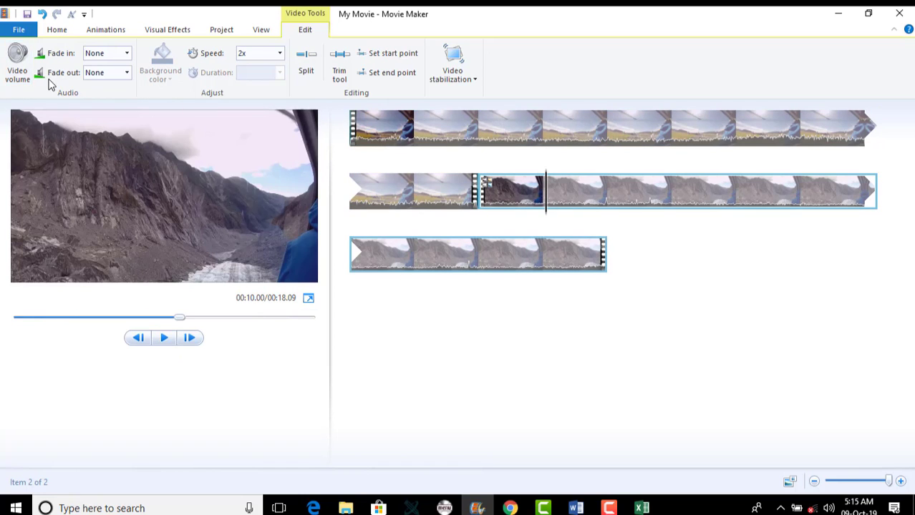
{"action": "left_click", "coordinate": [18, 70]}
{"action": "left_click_drag", "start_coordinate": [48, 101], "coordinate": [37, 105]}
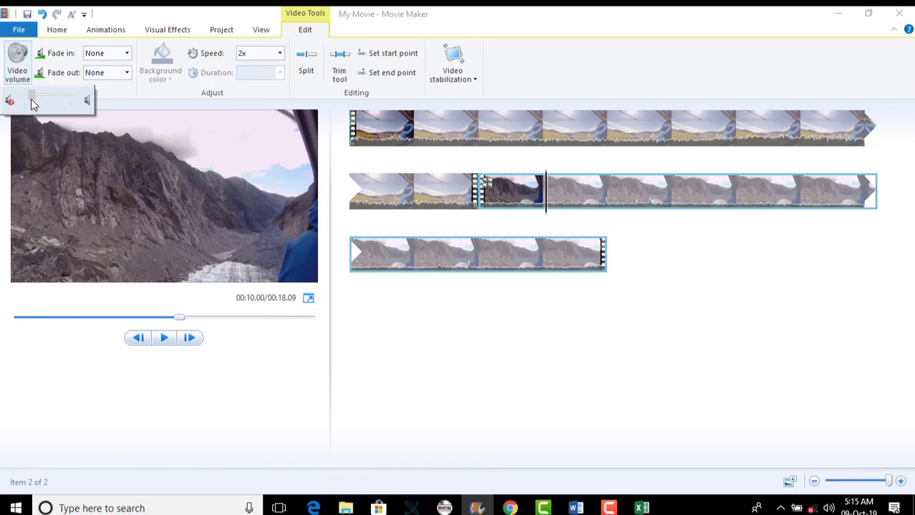
{"action": "left_click", "coordinate": [164, 338]}
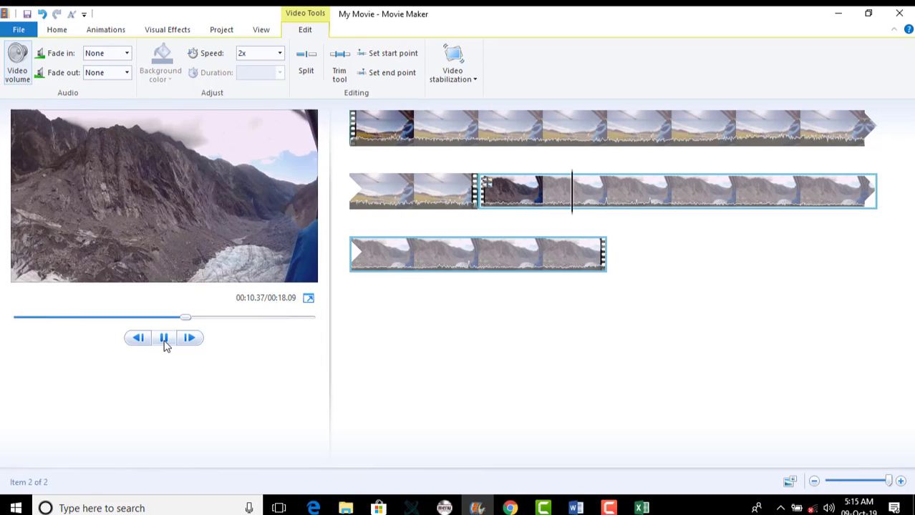
{"action": "left_click", "coordinate": [165, 339]}
- Read the title frame instructions in the exam paper and add Glacier.png from the Task 5 folder at the start of the movie
{"action": "left_click", "coordinate": [312, 508]}
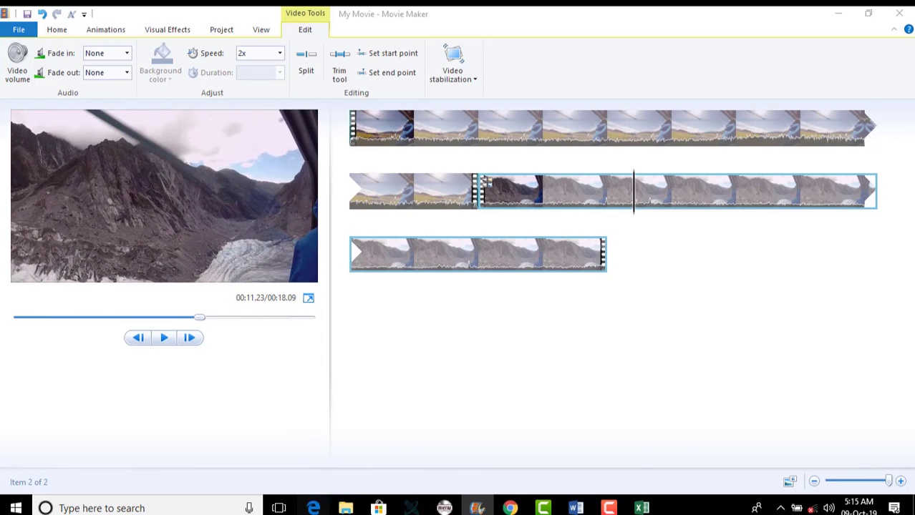
{"action": "scroll", "coordinate": [295, 327], "scroll_direction": "down", "scroll_amount": 2}
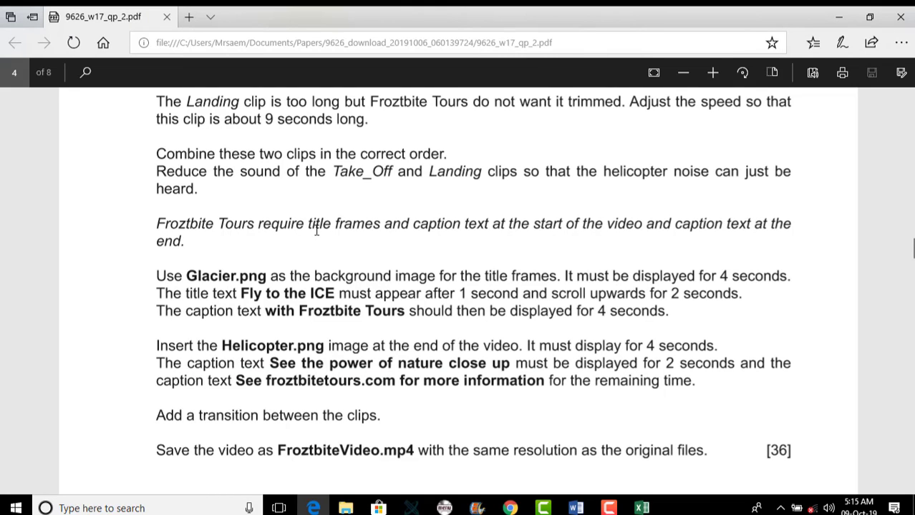
{"action": "scroll", "coordinate": [316, 231], "scroll_direction": "down", "scroll_amount": 2}
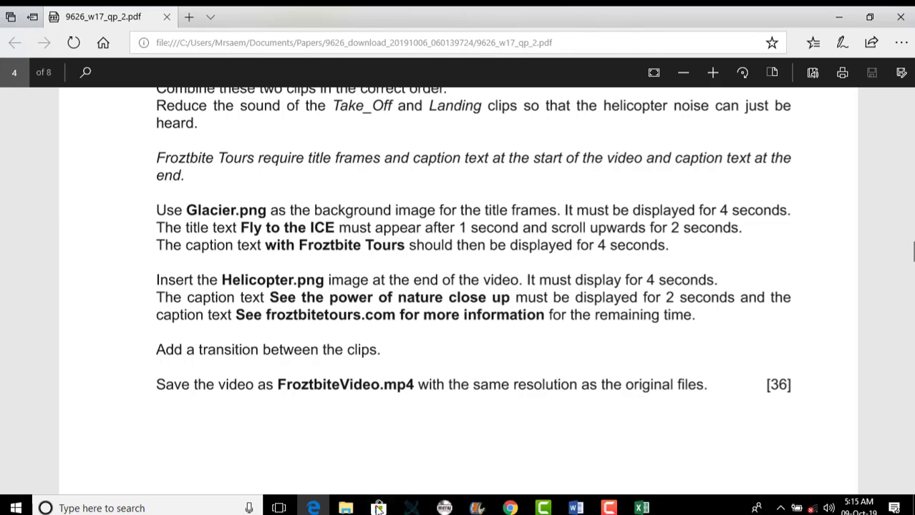
{"action": "left_click", "coordinate": [346, 509]}
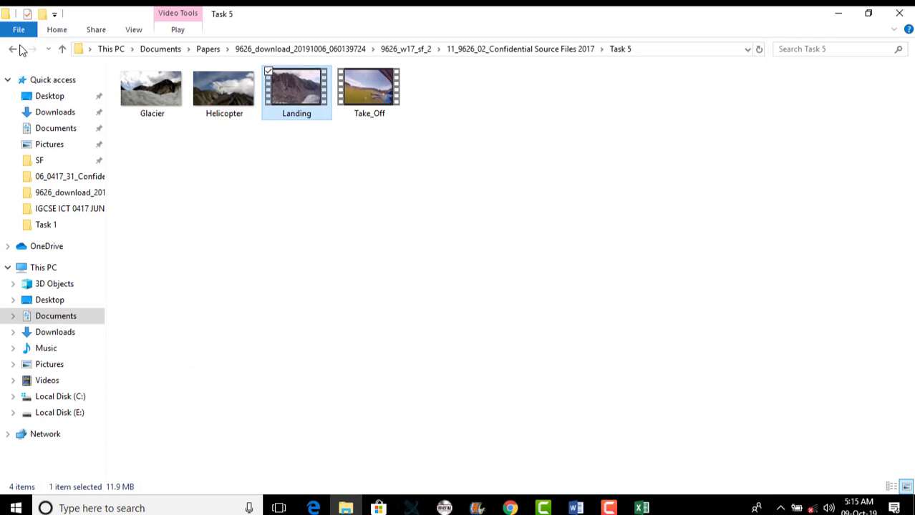
{"action": "left_click", "coordinate": [152, 97]}
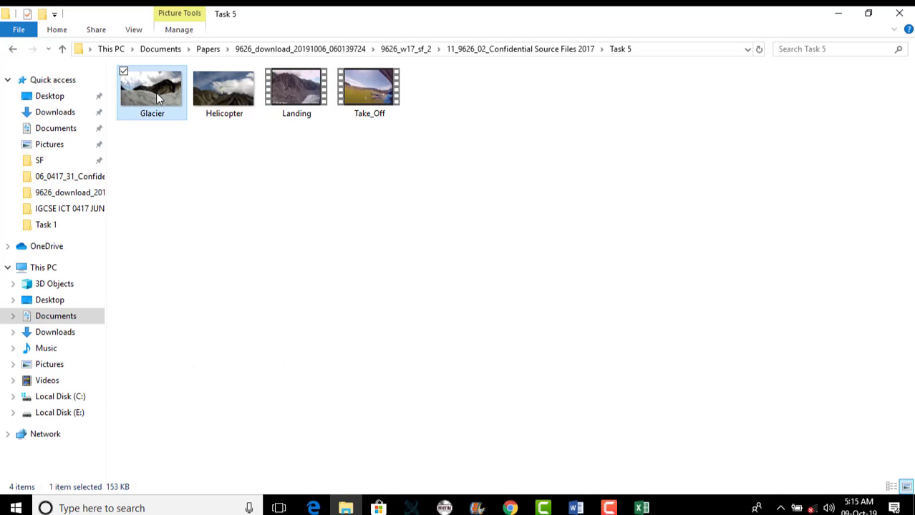
{"action": "left_click_drag", "start_coordinate": [156, 93], "coordinate": [524, 333]}
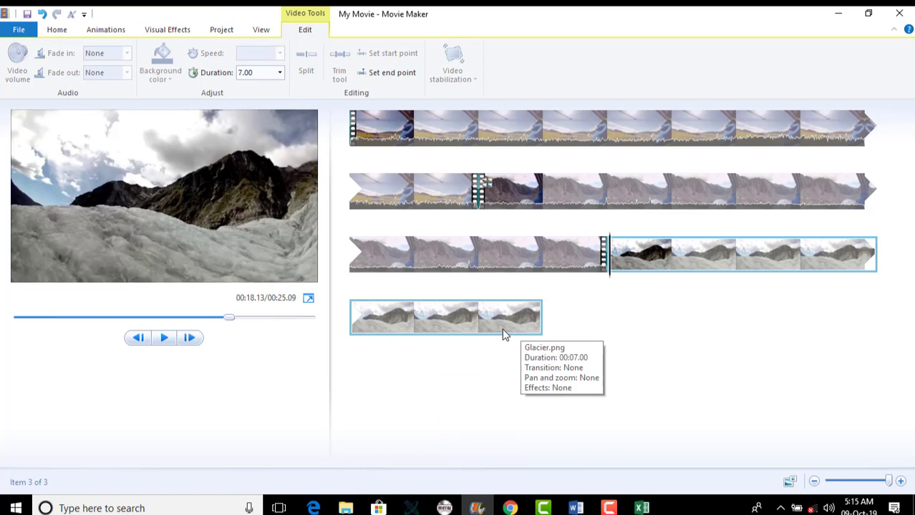
{"action": "left_click_drag", "start_coordinate": [655, 258], "coordinate": [345, 132]}
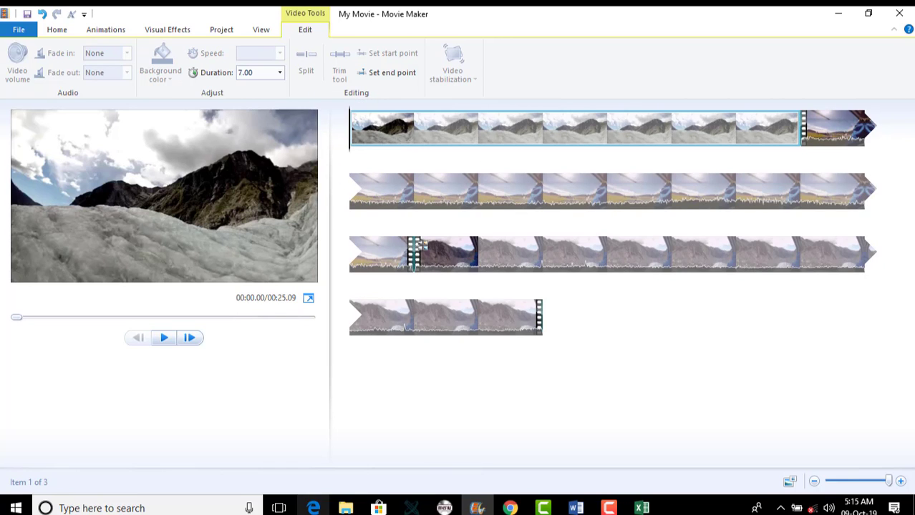
- Check the required display time in the exam paper and set the Glacier image's duration to 4.00 seconds
{"action": "left_click", "coordinate": [320, 509]}
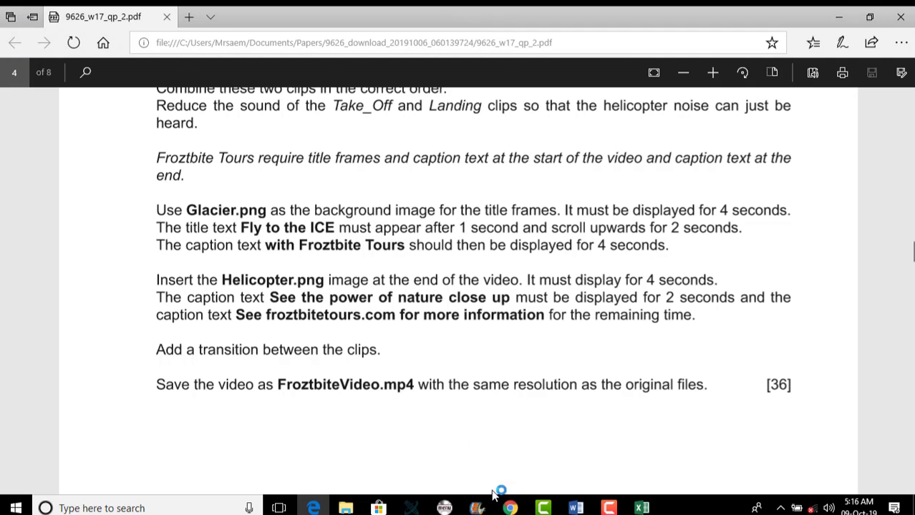
{"action": "left_click", "coordinate": [477, 508]}
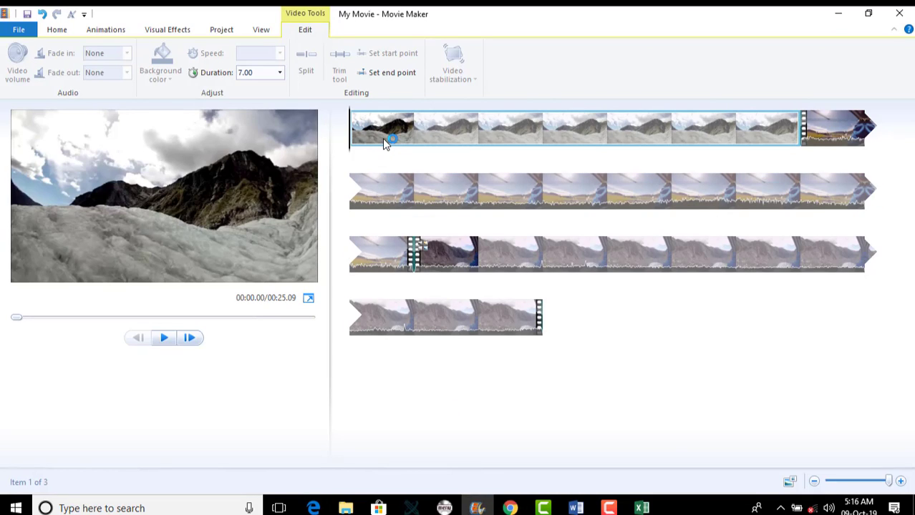
{"action": "left_click", "coordinate": [280, 73]}
{"action": "left_click", "coordinate": [256, 121]}
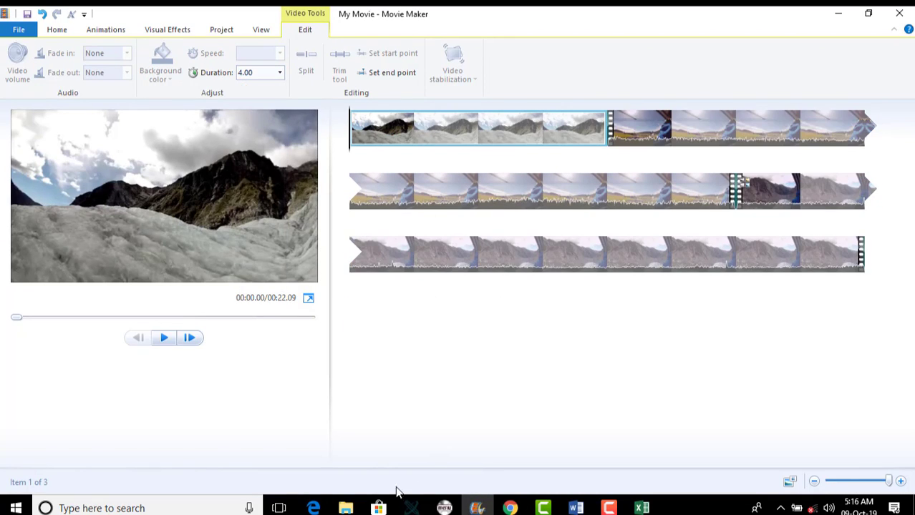
- Copy the title text "Fly to the ICE" from the exam paper
{"action": "key", "text": "alt+Tab"}
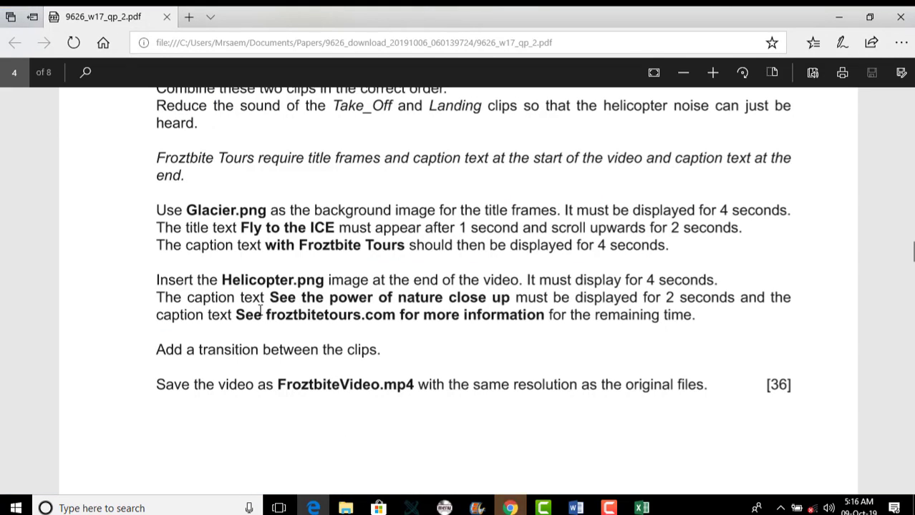
{"action": "left_click_drag", "start_coordinate": [239, 228], "coordinate": [327, 229]}
{"action": "right_click", "coordinate": [327, 229]}
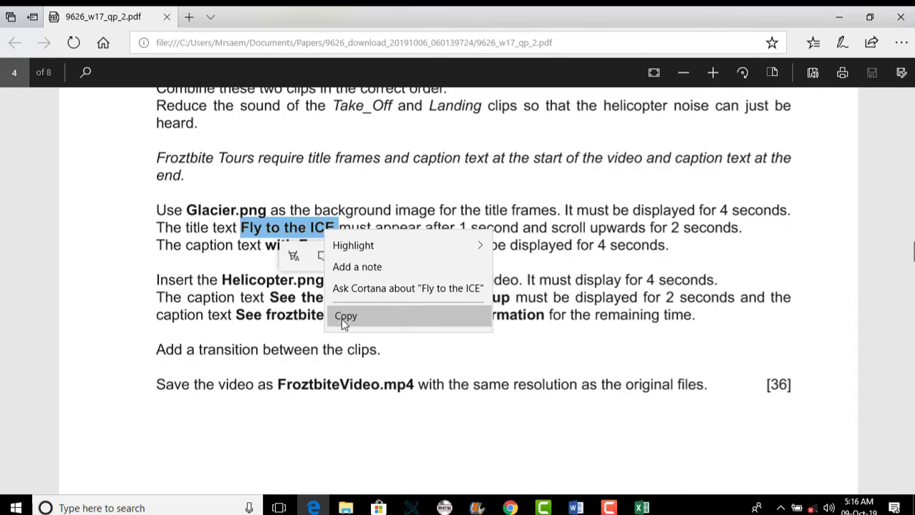
{"action": "left_click", "coordinate": [294, 317]}
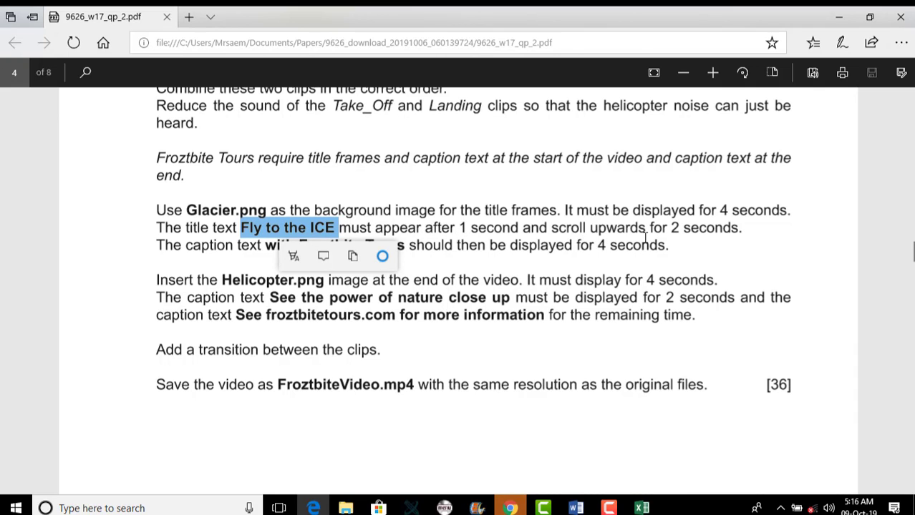
- Insert a caption on the Glacier image at the 1-second mark, rechecking the title instructions in the exam paper
{"action": "left_click", "coordinate": [481, 508]}
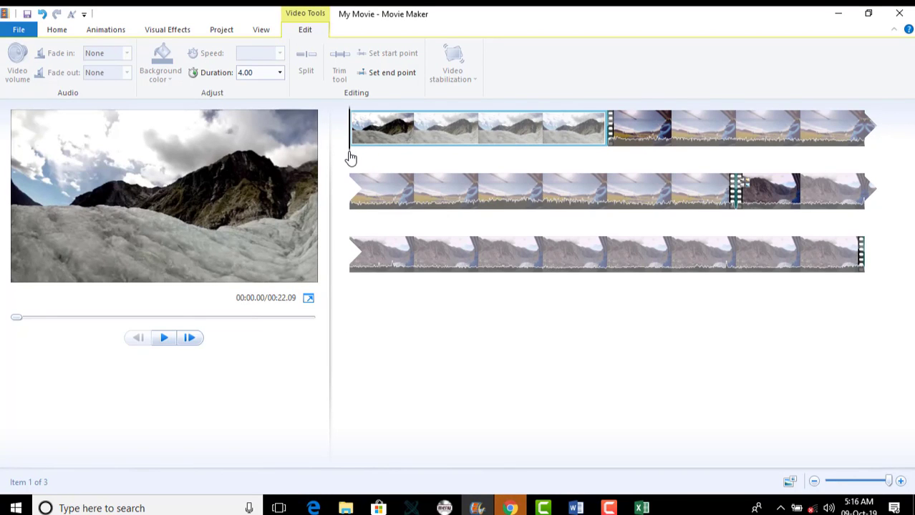
{"action": "left_click_drag", "start_coordinate": [351, 158], "coordinate": [411, 162]}
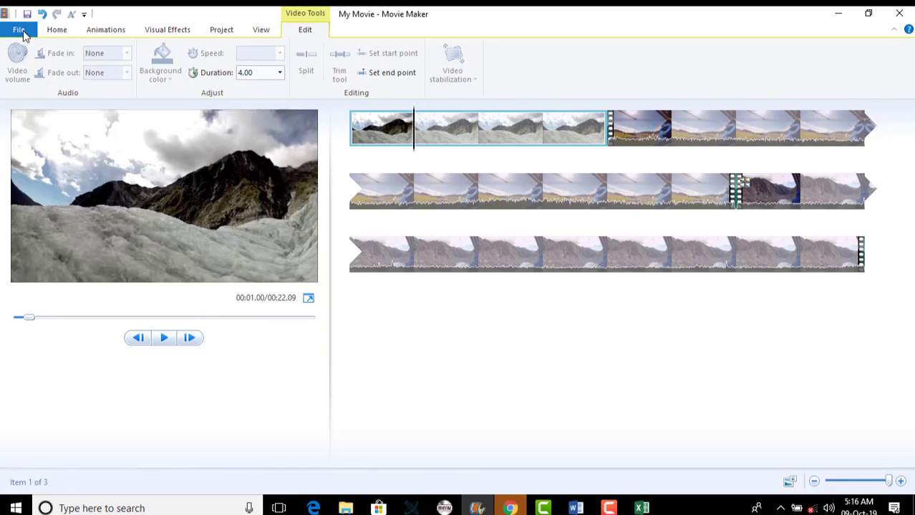
{"action": "left_click", "coordinate": [60, 31]}
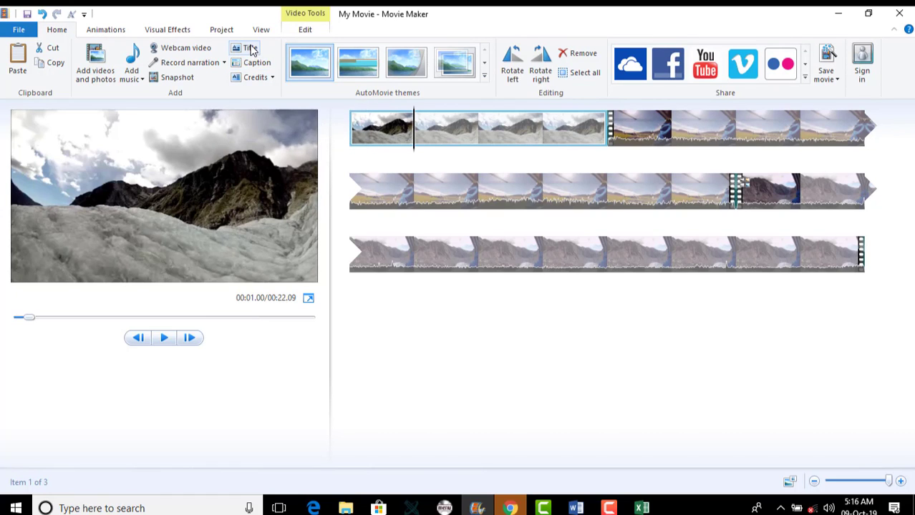
{"action": "left_click", "coordinate": [313, 508]}
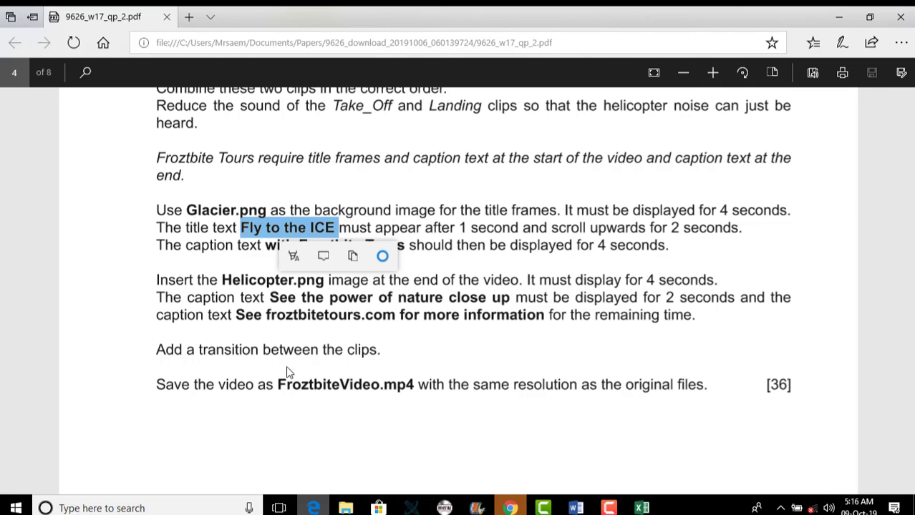
{"action": "key", "text": "alt+Tab"}
{"action": "left_click", "coordinate": [241, 65]}
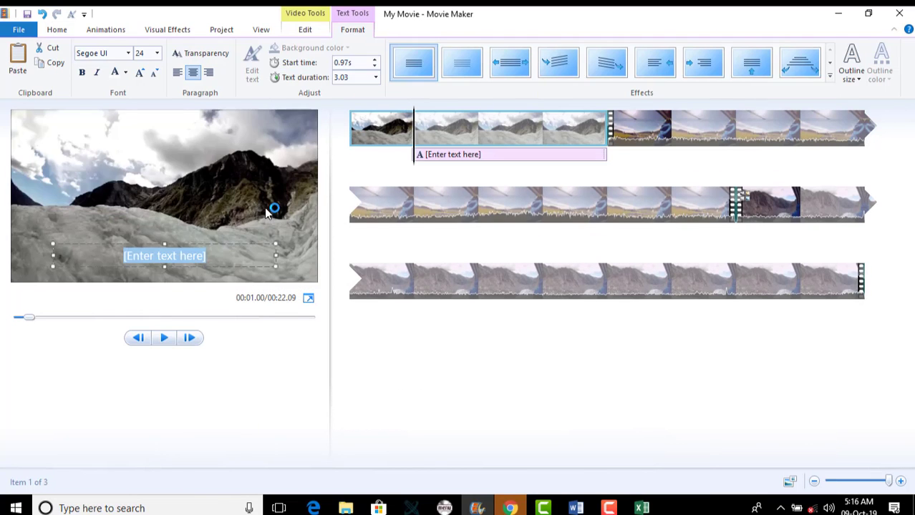
- Replace the new caption's placeholder text with "Fly to the ICE"
{"action": "left_click", "coordinate": [188, 259]}
{"action": "left_click_drag", "start_coordinate": [208, 256], "coordinate": [132, 253]}
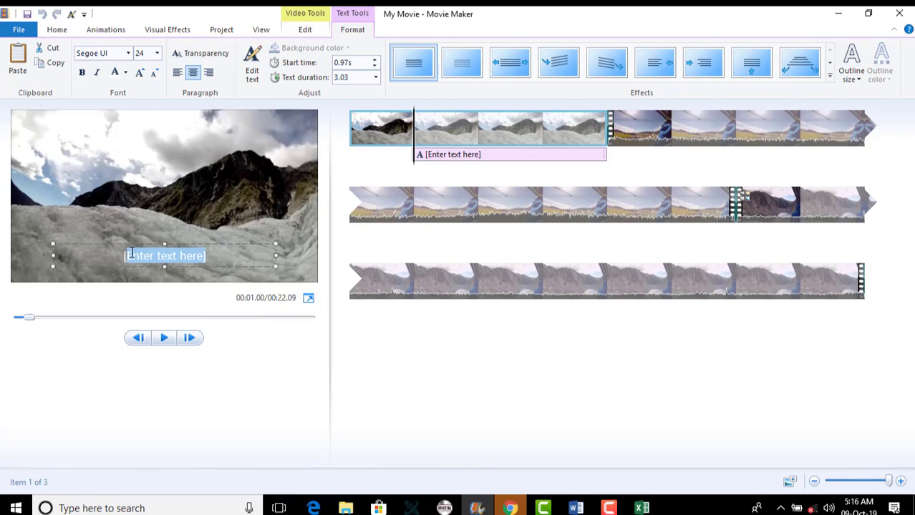
{"action": "left_click_drag", "start_coordinate": [208, 257], "coordinate": [119, 256]}
{"action": "type", "text": "Fly to the ICE"}
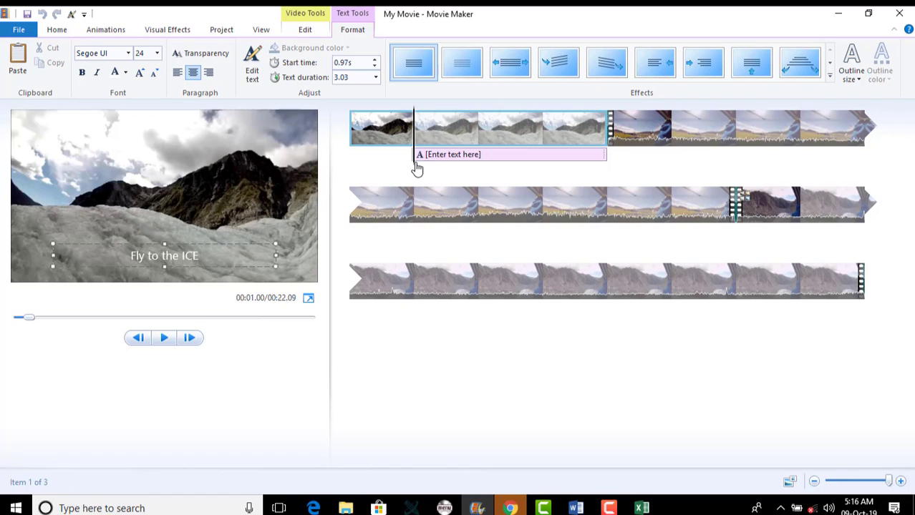
- Apply the upward scroll effect to the "Fly to the ICE" caption
{"action": "mouse_move", "coordinate": [421, 167]}
{"action": "left_mouse_down"}
{"action": "mouse_move", "coordinate": [609, 167]}
{"action": "mouse_move", "coordinate": [416, 170]}
{"action": "left_mouse_up"}
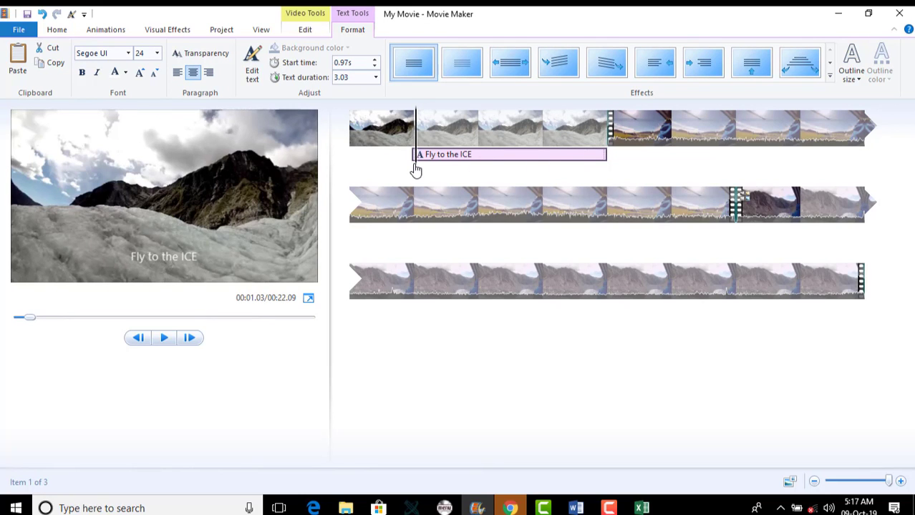
{"action": "left_click", "coordinate": [449, 156]}
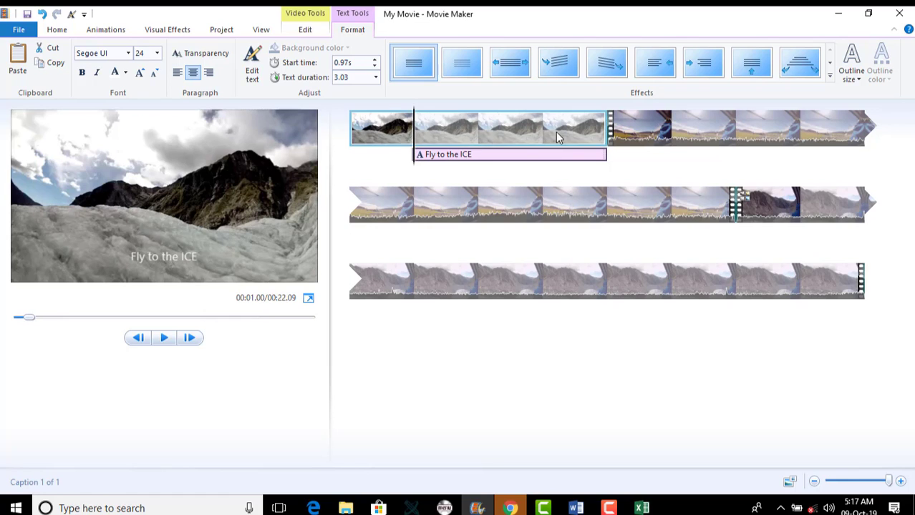
{"action": "left_click", "coordinate": [753, 66]}
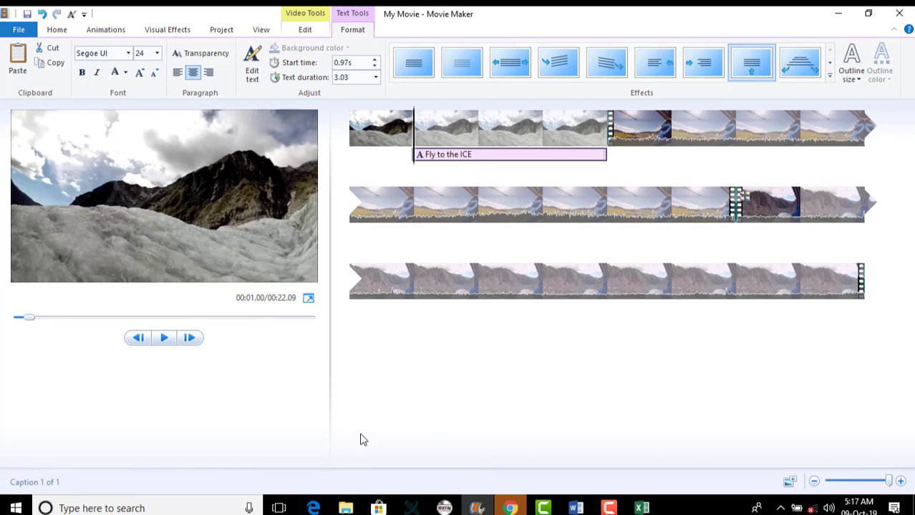
- Copy the caption text "with Froztbite Tours" from the exam paper
{"action": "left_click", "coordinate": [313, 508]}
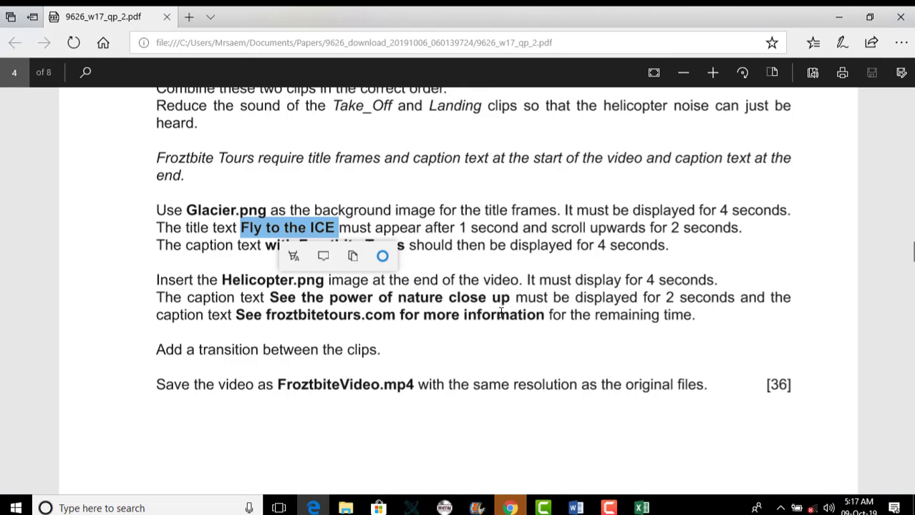
{"action": "left_click", "coordinate": [315, 316]}
{"action": "left_click_drag", "start_coordinate": [266, 246], "coordinate": [391, 247]}
{"action": "right_click", "coordinate": [391, 246]}
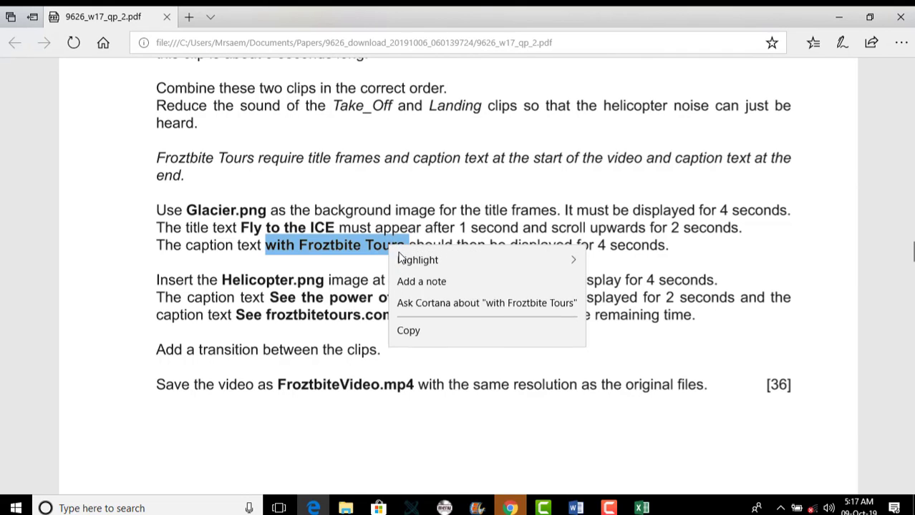
{"action": "left_click", "coordinate": [411, 331]}
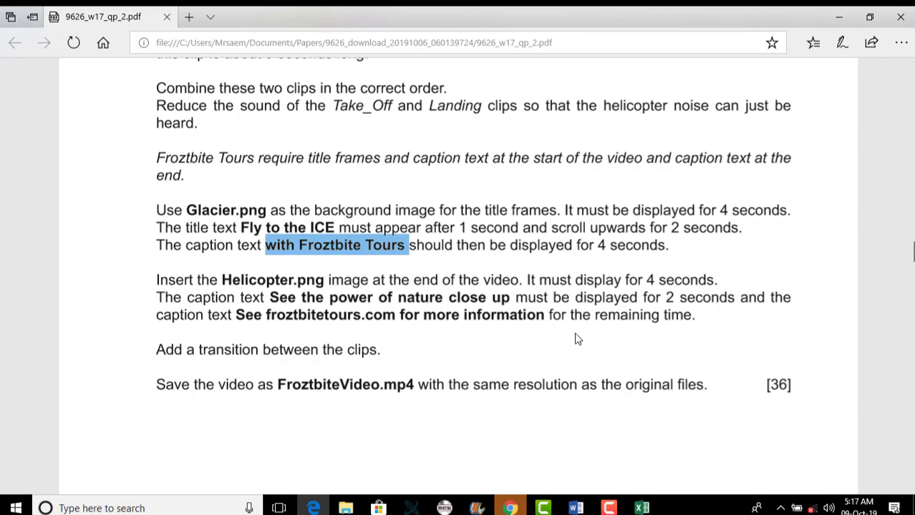
- Back in Movie Maker, insert a caption reading "with Froztbite Tours" directly after the Glacier image, at the start of the following clip
{"action": "key", "text": "alt+Tab"}
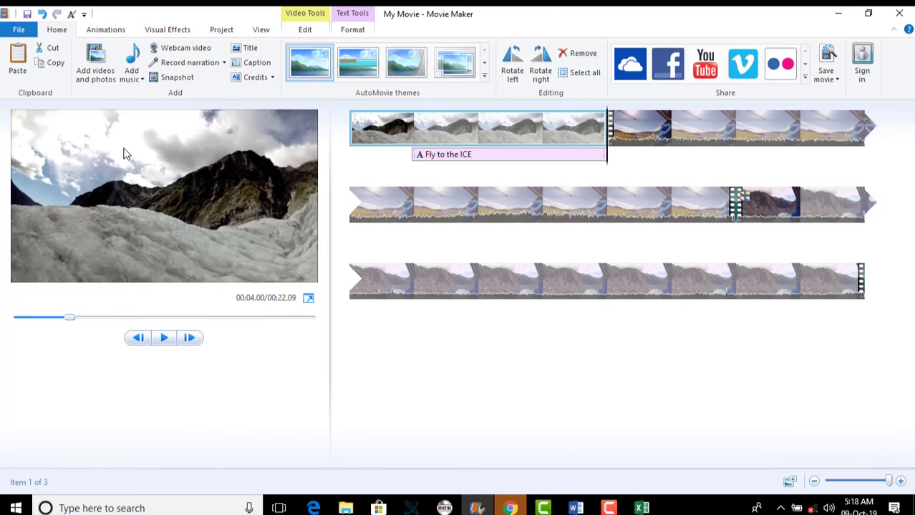
{"action": "left_click", "coordinate": [247, 67]}
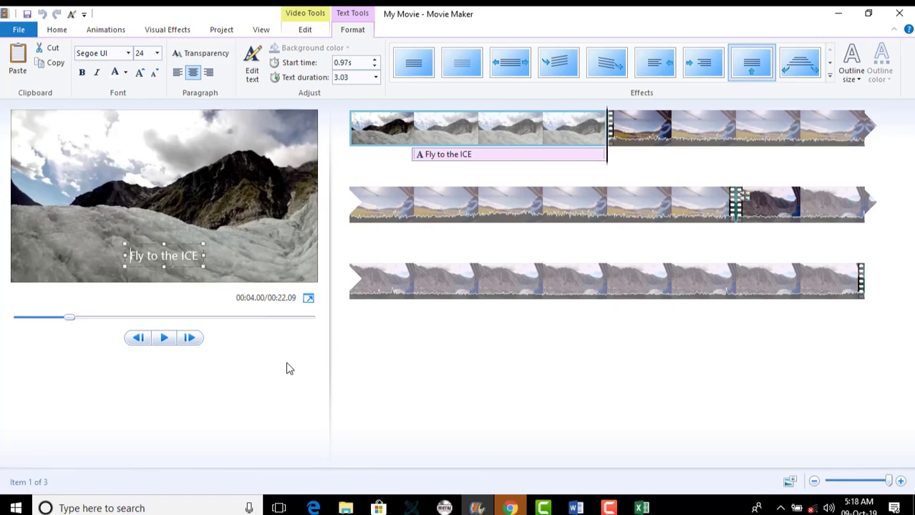
{"action": "left_click", "coordinate": [198, 259]}
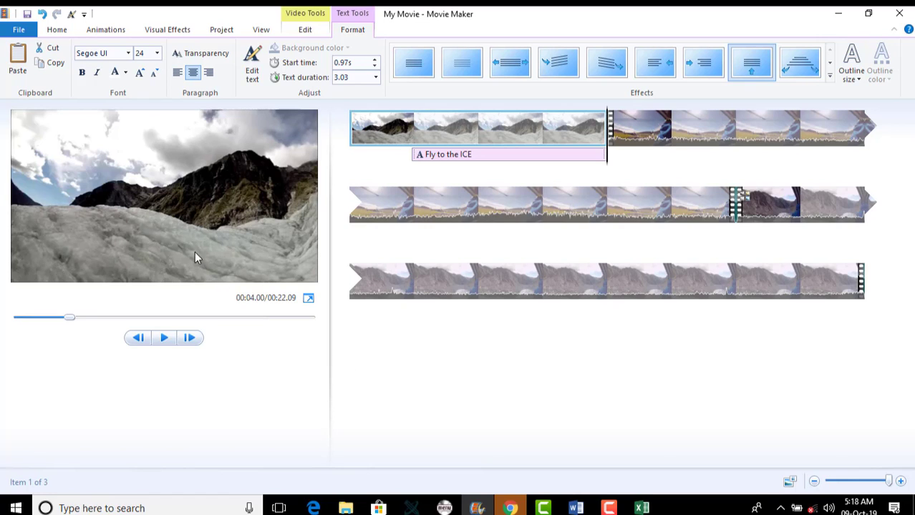
{"action": "left_click", "coordinate": [608, 166]}
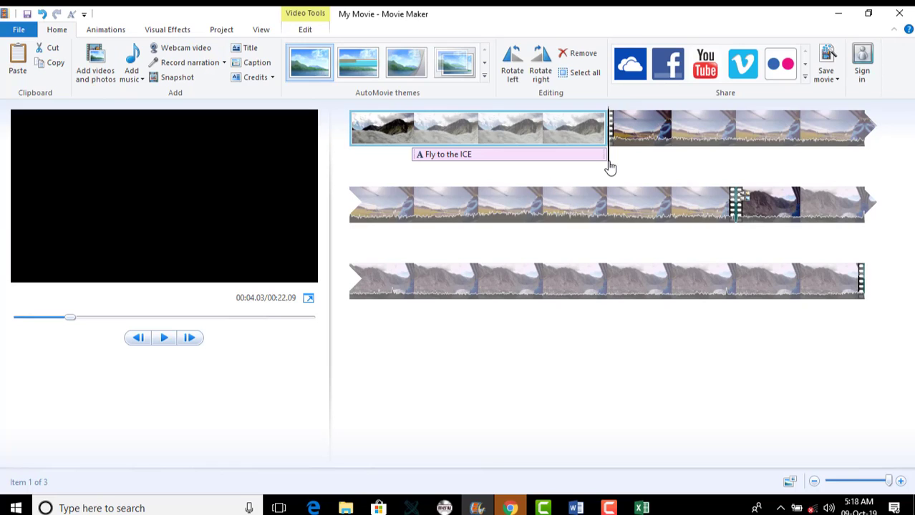
{"action": "left_click", "coordinate": [245, 62]}
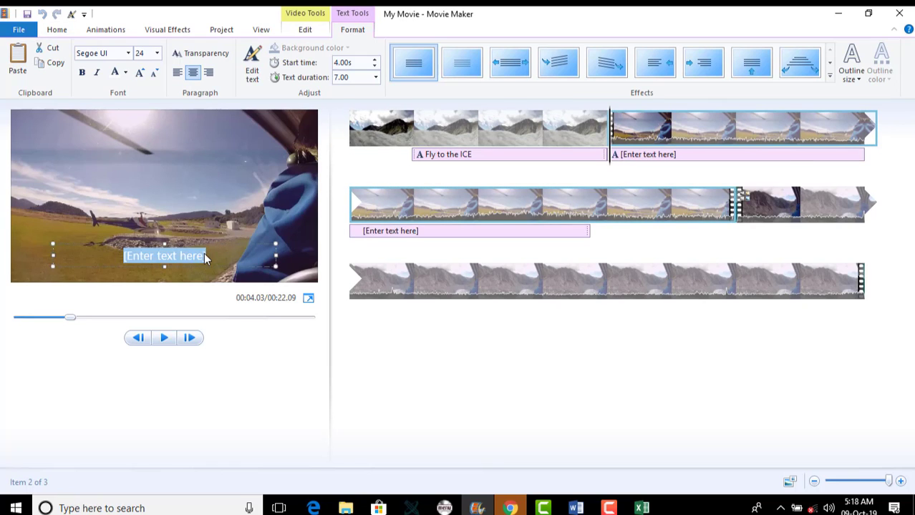
{"action": "key", "text": "ctrl+v"}
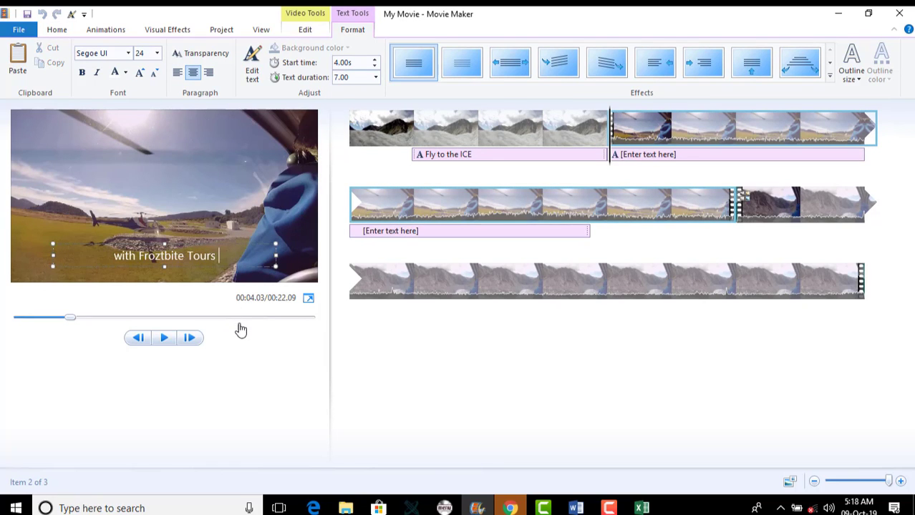
{"action": "left_click", "coordinate": [222, 279]}
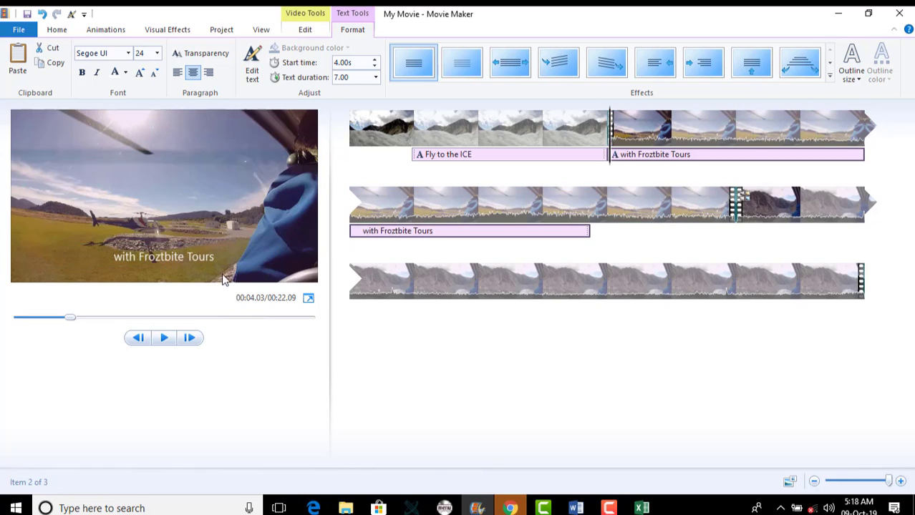
- Set the text duration of the "with Froztbite Tours" caption to 4.00 seconds
{"action": "left_click", "coordinate": [207, 257]}
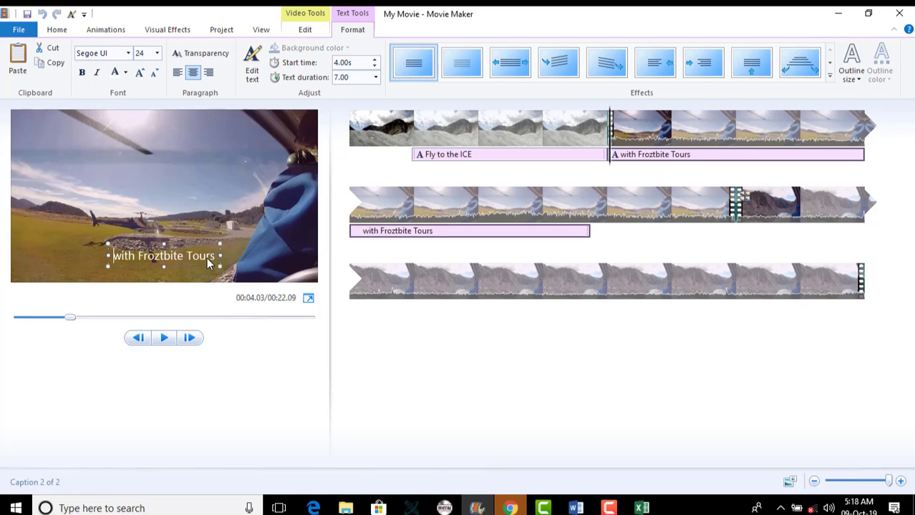
{"action": "left_click", "coordinate": [373, 78]}
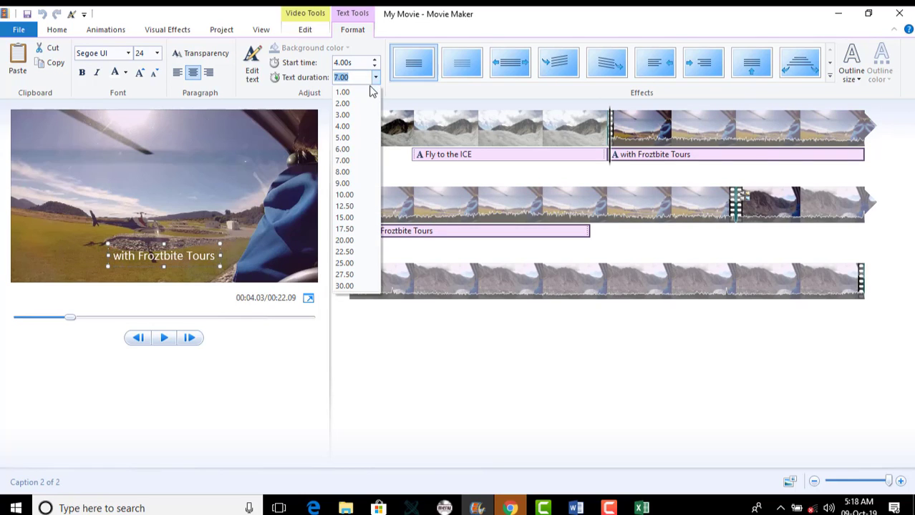
{"action": "left_click", "coordinate": [353, 136]}
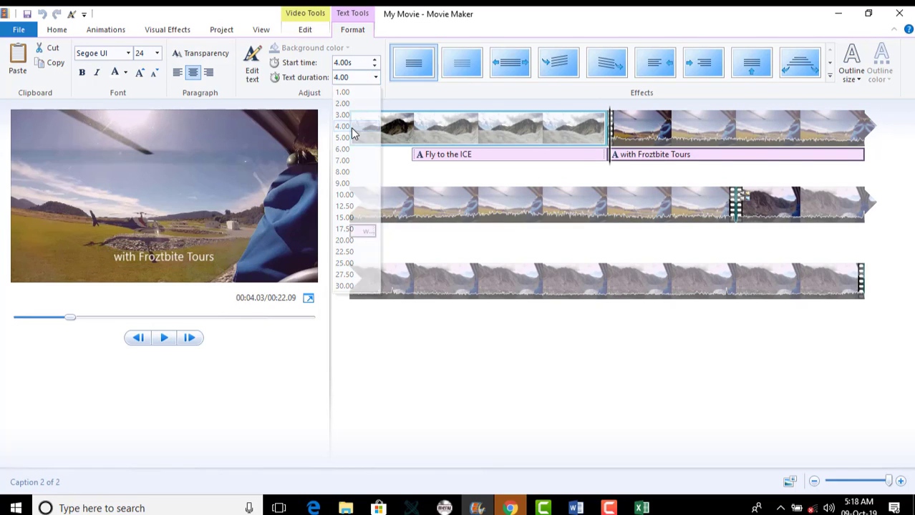
- Check the exam paper's closing image instructions and add Helicopter.png from the file folder at the end of the video
{"action": "left_click", "coordinate": [312, 508]}
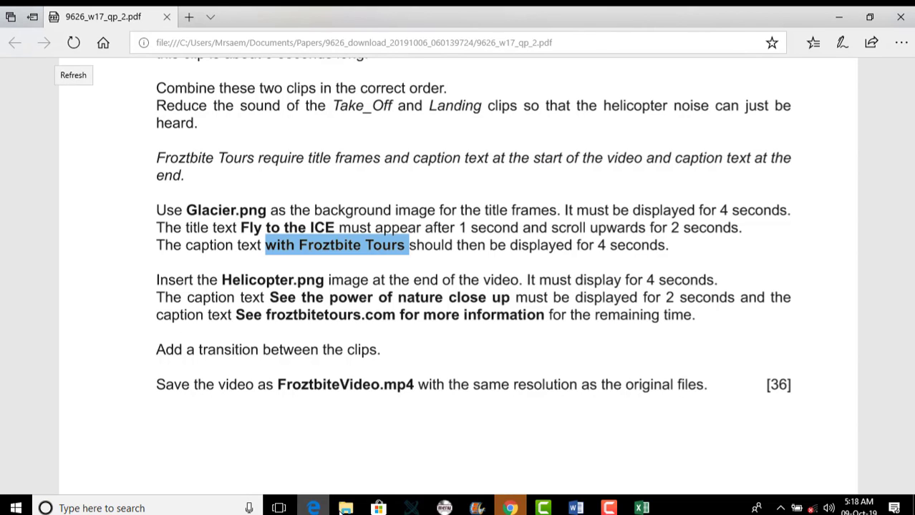
{"action": "left_click", "coordinate": [345, 508]}
{"action": "left_click_drag", "start_coordinate": [246, 124], "coordinate": [592, 439]}
{"action": "left_click", "coordinate": [314, 509]}
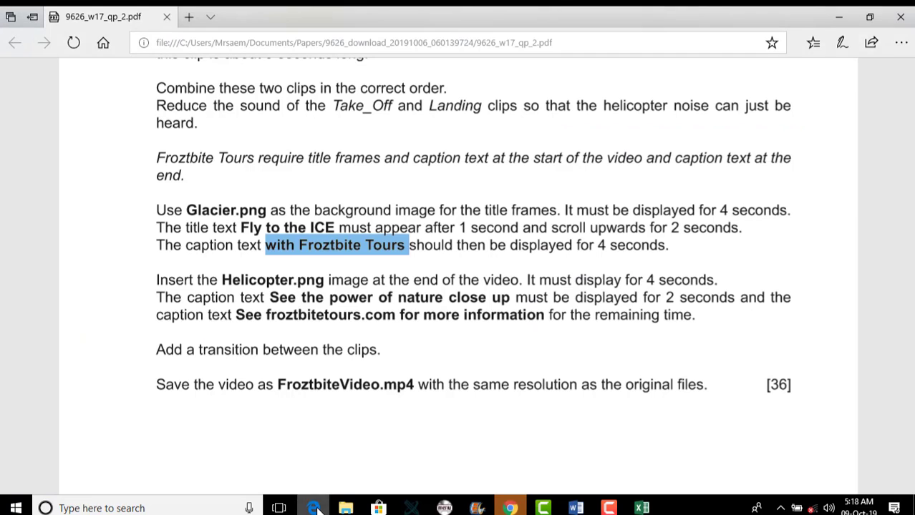
{"action": "left_click", "coordinate": [313, 508]}
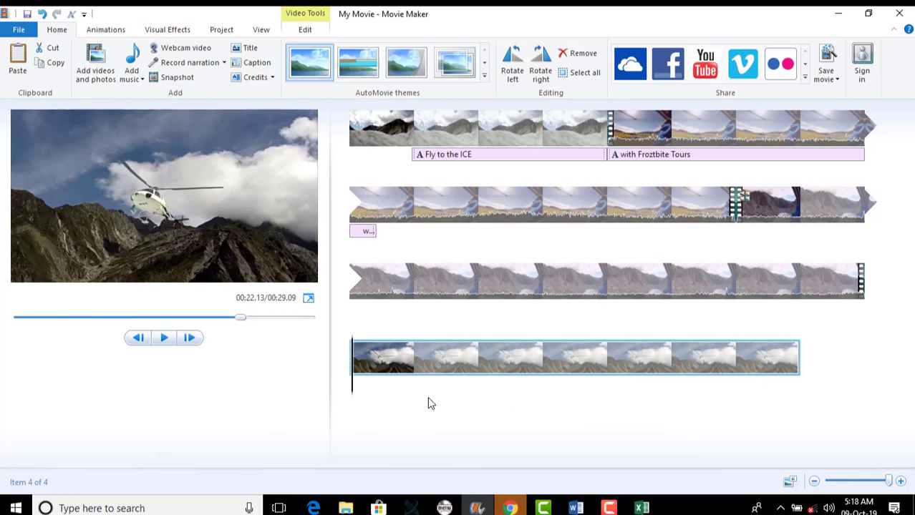
- Set the display duration of the Helicopter image to 4.00 seconds
{"action": "left_click", "coordinate": [306, 14]}
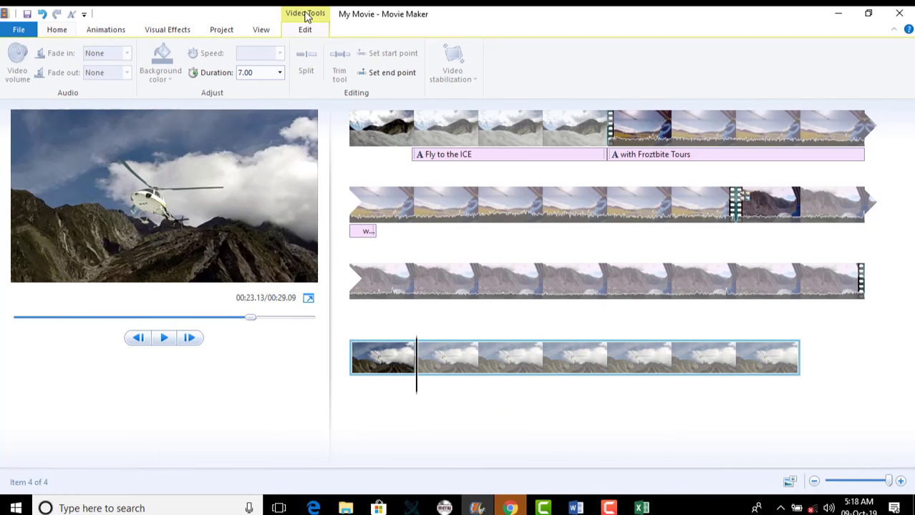
{"action": "left_click", "coordinate": [279, 73]}
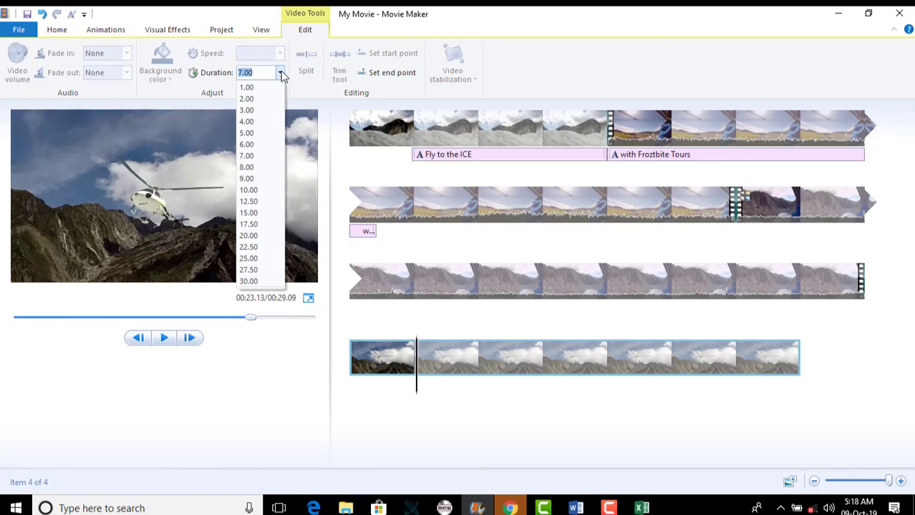
{"action": "left_click", "coordinate": [251, 120]}
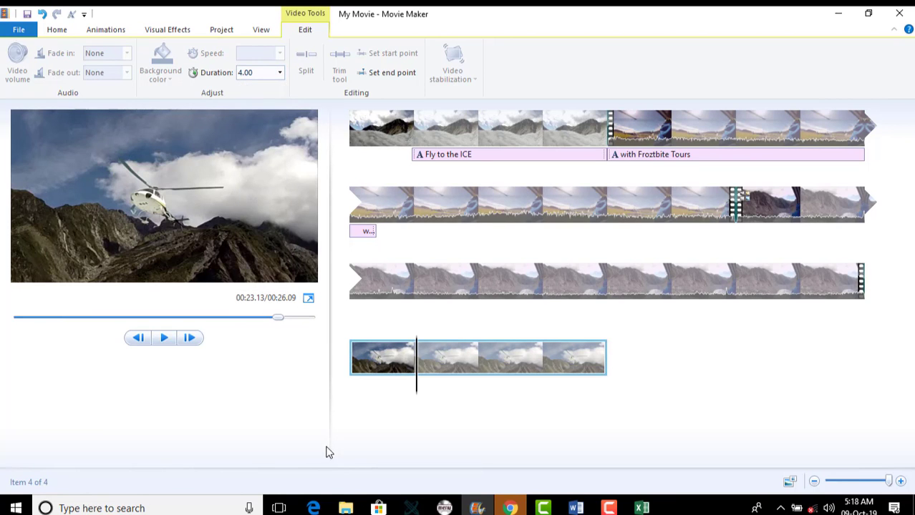
- Copy the caption text "See the power of nature close up" from the exam paper
{"action": "left_click", "coordinate": [315, 508]}
{"action": "scroll", "coordinate": [369, 320], "scroll_direction": "down", "scroll_amount": 2}
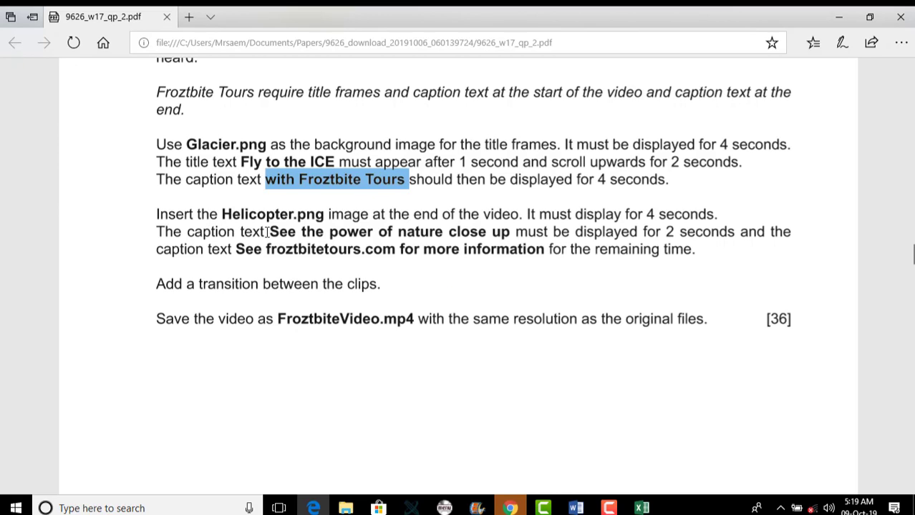
{"action": "left_click_drag", "start_coordinate": [266, 232], "coordinate": [509, 232]}
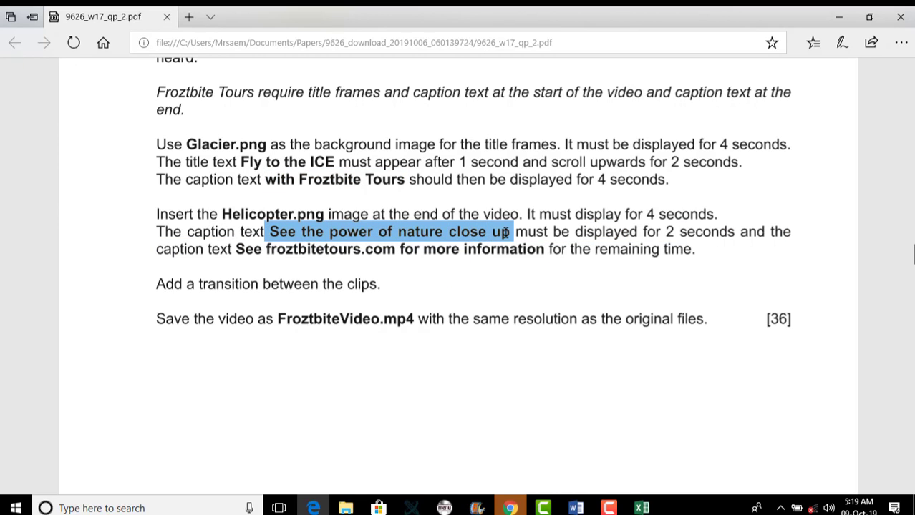
{"action": "right_click", "coordinate": [508, 232]}
{"action": "left_click", "coordinate": [533, 319]}
- Back in Movie Maker, insert a caption reading "See the power of nature close up" at the start of the Helicopter image
{"action": "left_click", "coordinate": [476, 508]}
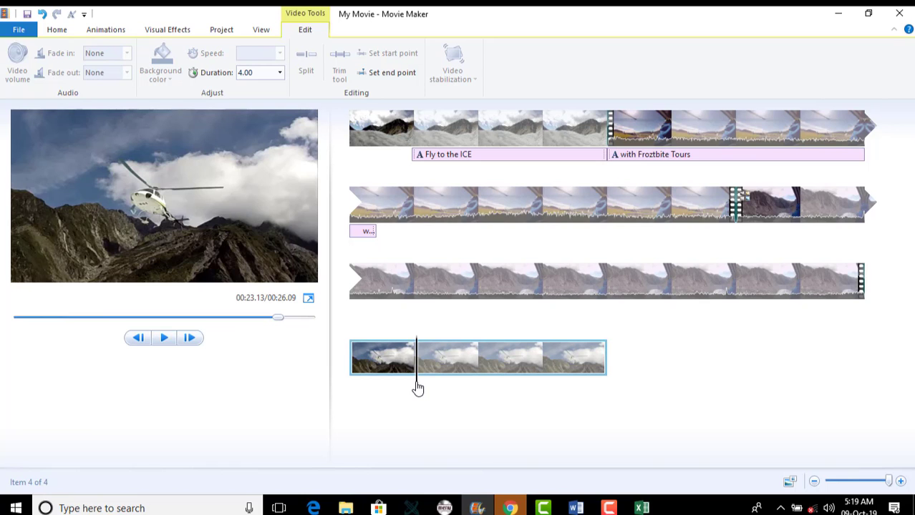
{"action": "left_click_drag", "start_coordinate": [418, 388], "coordinate": [344, 385]}
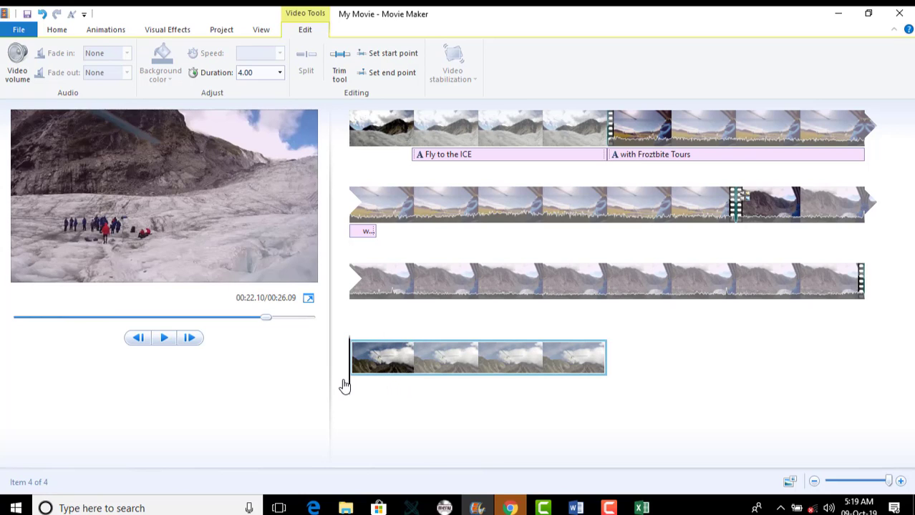
{"action": "left_click", "coordinate": [351, 387]}
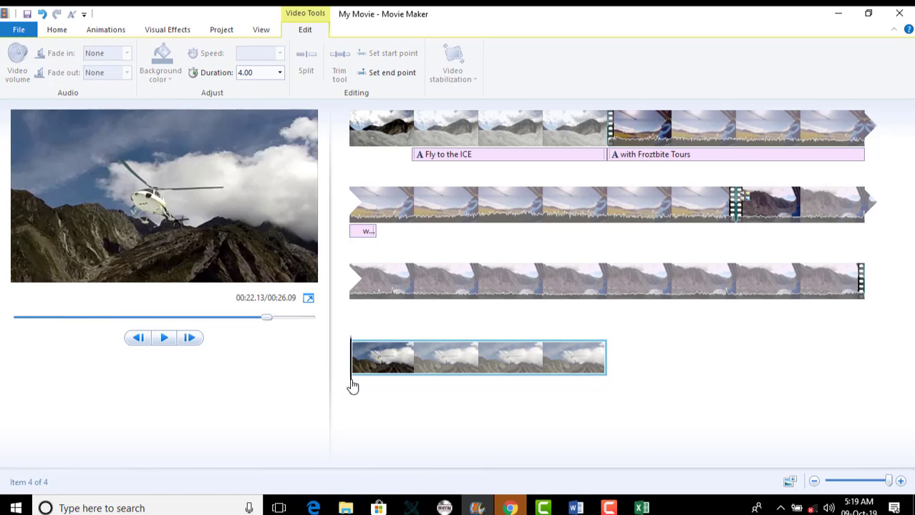
{"action": "left_click", "coordinate": [56, 29]}
{"action": "left_click", "coordinate": [255, 63]}
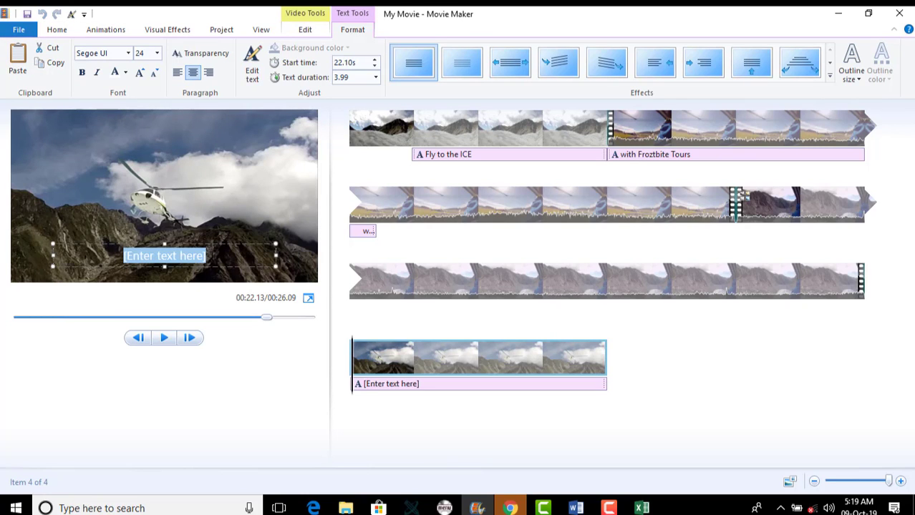
{"action": "key", "text": "ctrl+v"}
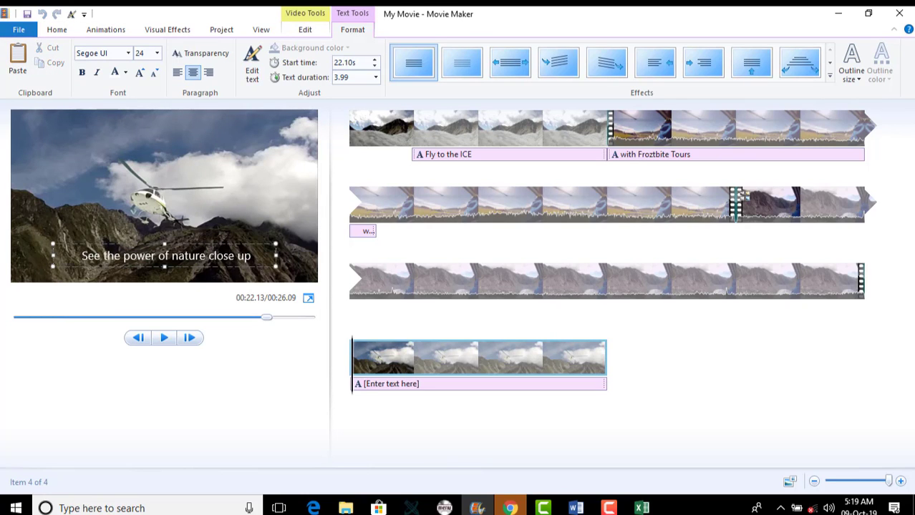
- Set the text duration of the "See the power of nature close up" caption to 2.00 seconds
{"action": "left_click", "coordinate": [242, 273]}
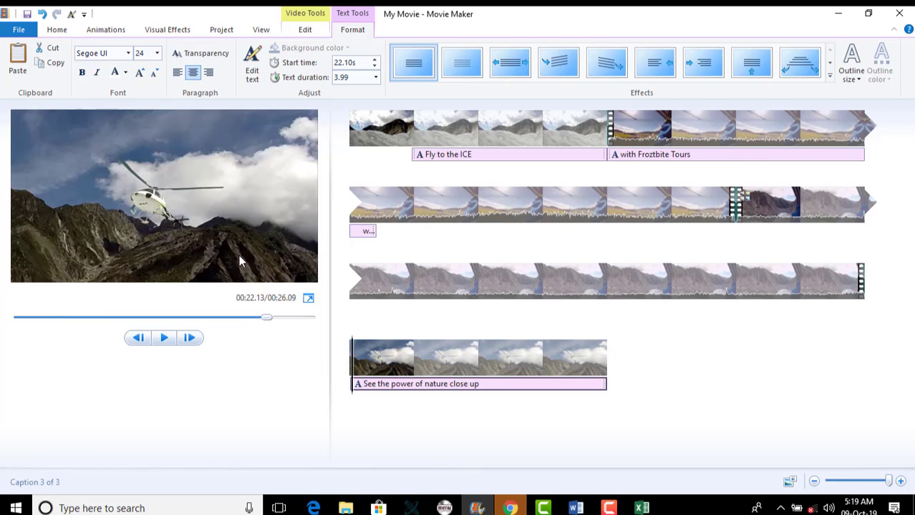
{"action": "left_click", "coordinate": [375, 77]}
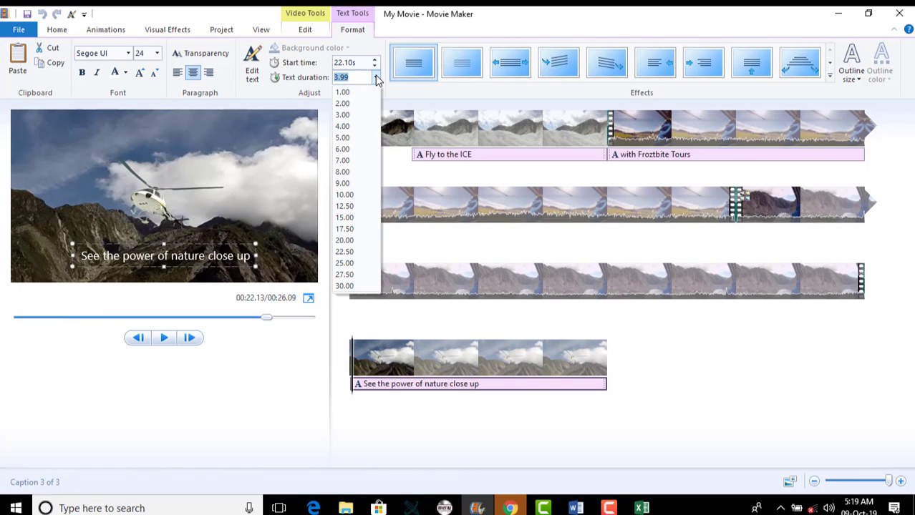
{"action": "left_click", "coordinate": [343, 104]}
- Copy the caption text "See froztbitetours.com for more information" from the exam paper
{"action": "left_click", "coordinate": [313, 508]}
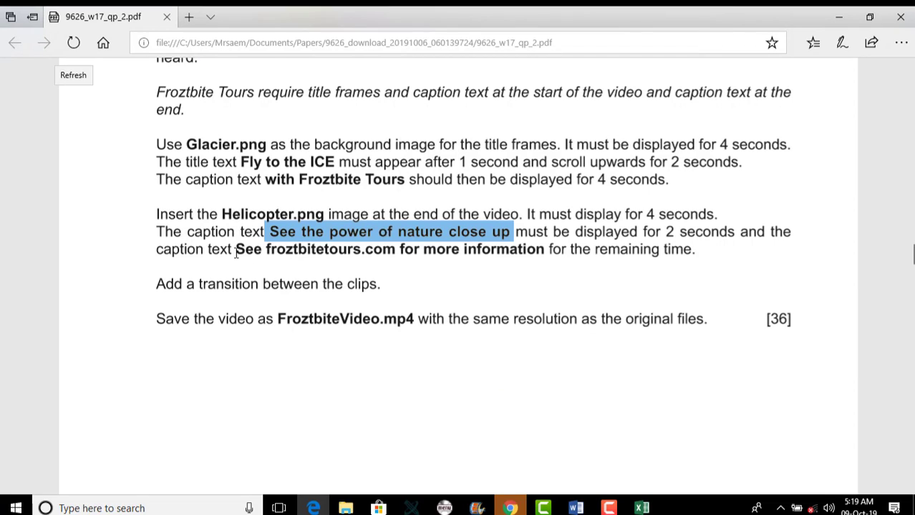
{"action": "left_click_drag", "start_coordinate": [236, 252], "coordinate": [518, 246]}
{"action": "right_click", "coordinate": [518, 247]}
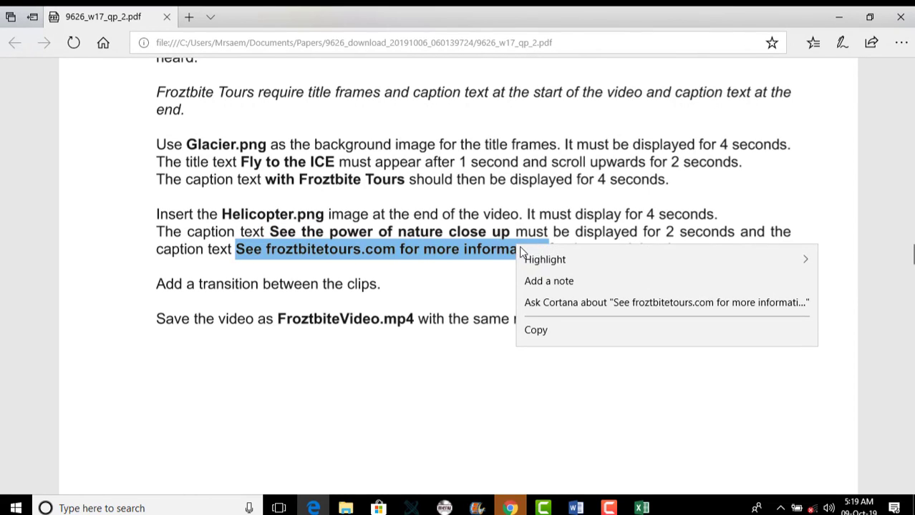
{"action": "left_click", "coordinate": [535, 328]}
- Back in Movie Maker, insert a caption reading "See froztbitetours.com for more information" on the Helicopter image, right after its first caption ends
{"action": "left_click", "coordinate": [510, 508]}
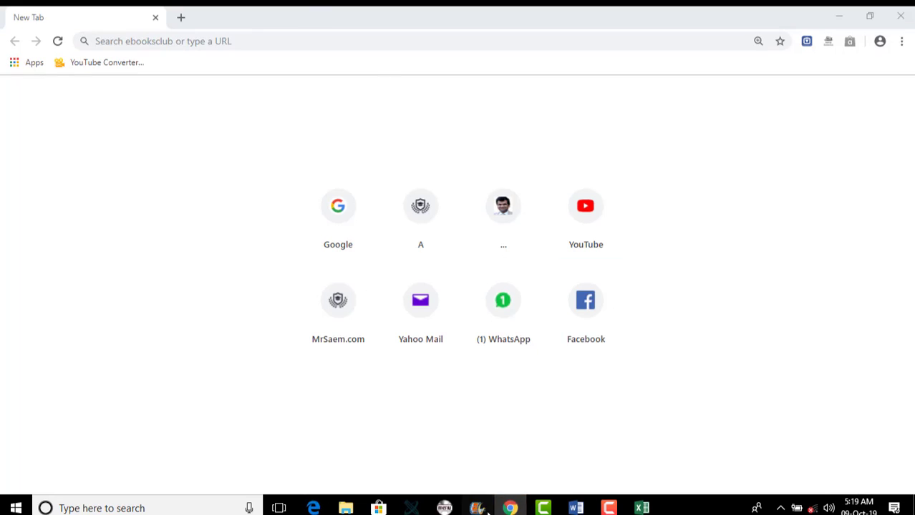
{"action": "left_click", "coordinate": [477, 508]}
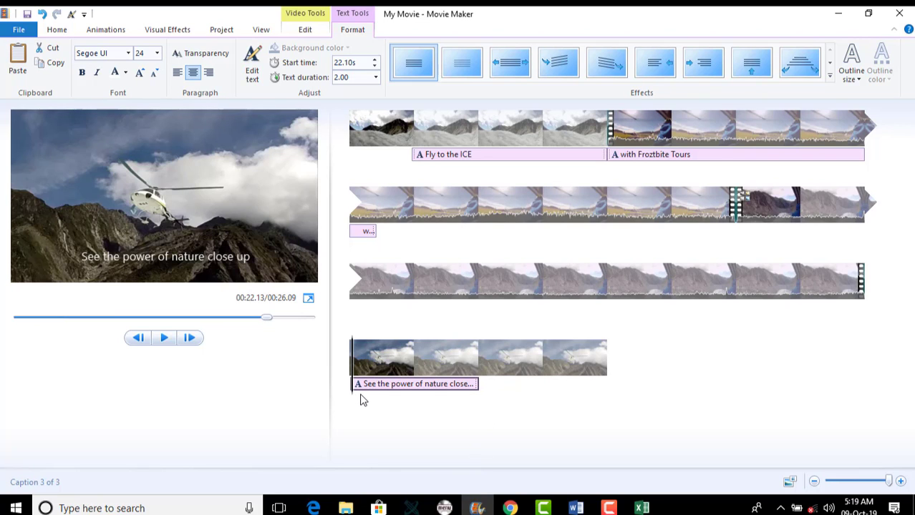
{"action": "left_click_drag", "start_coordinate": [353, 393], "coordinate": [480, 408]}
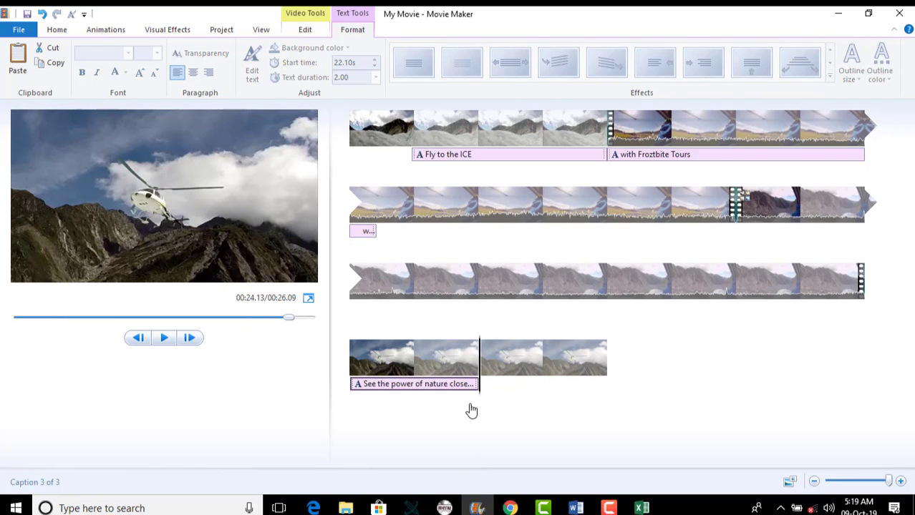
{"action": "left_click", "coordinate": [474, 411]}
{"action": "left_click", "coordinate": [243, 63]}
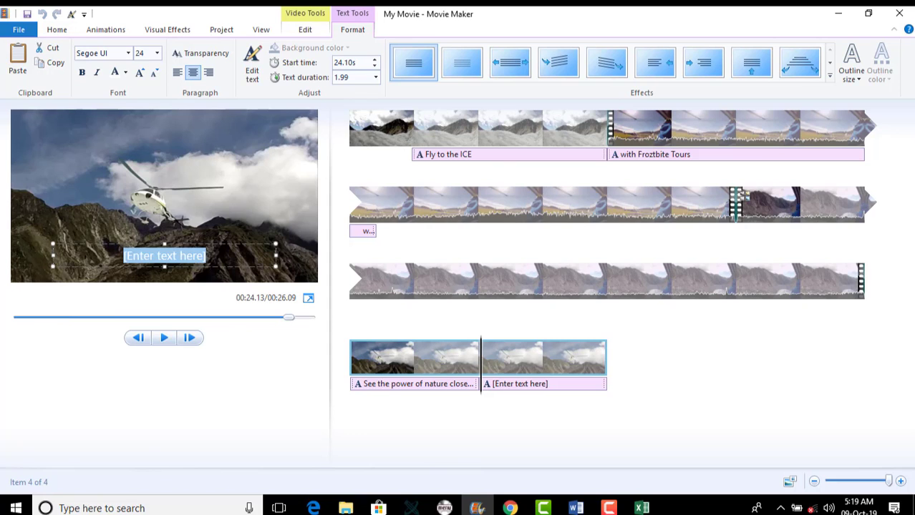
{"action": "key", "text": "ctrl+v"}
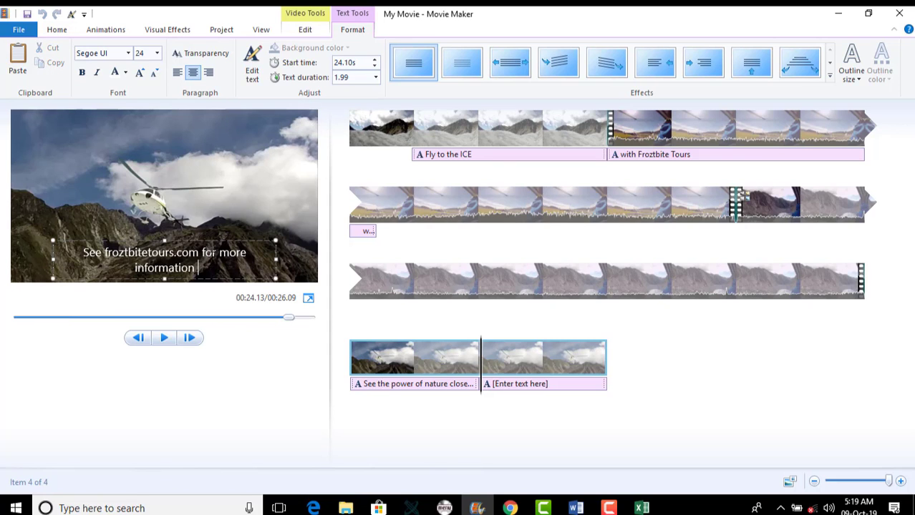
{"action": "left_click", "coordinate": [257, 388]}
{"action": "left_click", "coordinate": [214, 256]}
- Recheck the exam paper and move the "See froztbitetours.com for more information" caption slightly higher on the Helicopter image
{"action": "left_click", "coordinate": [313, 510]}
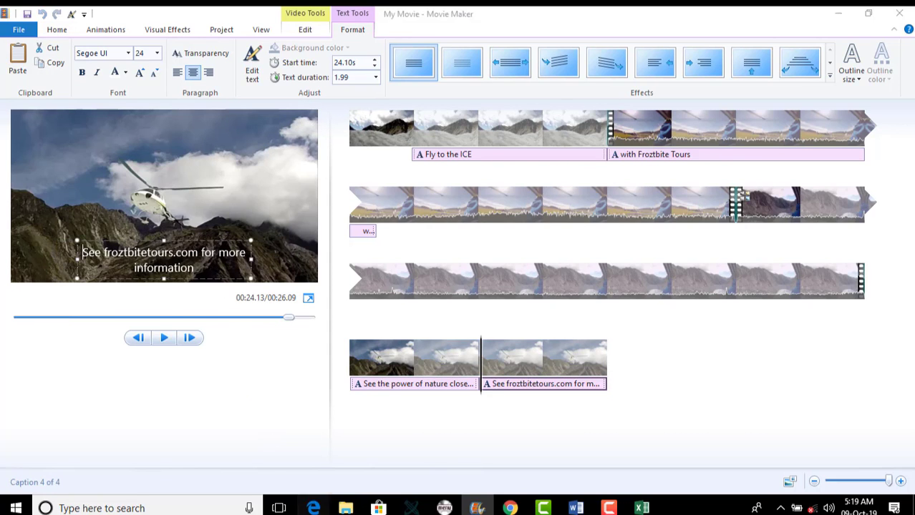
{"action": "left_click", "coordinate": [313, 509]}
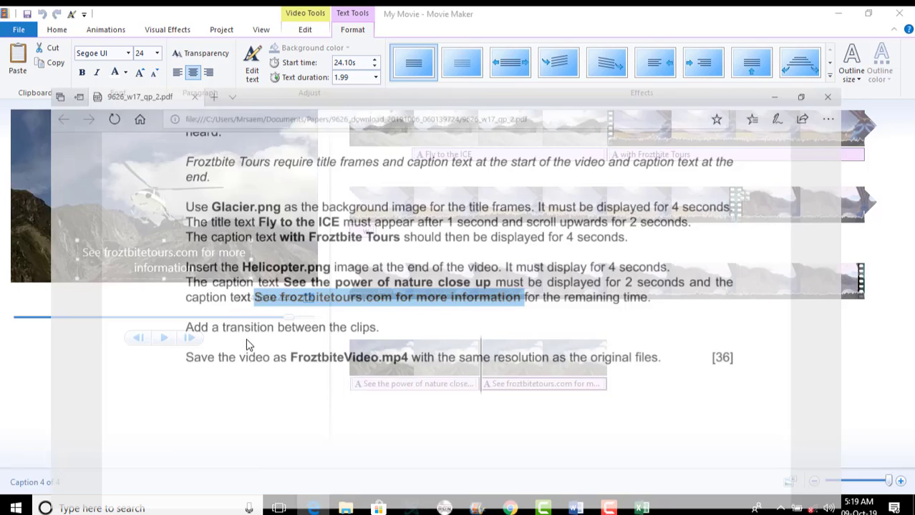
{"action": "left_click_drag", "start_coordinate": [213, 239], "coordinate": [214, 236]}
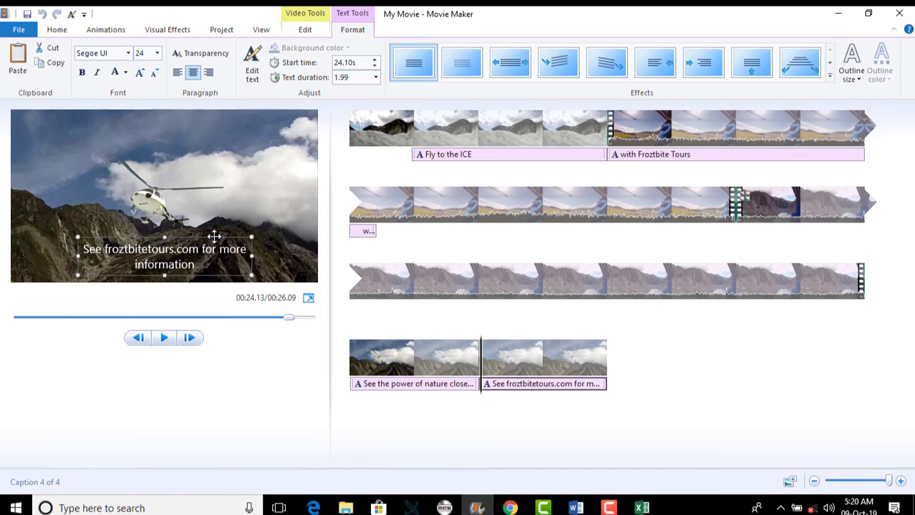
- Widen the "See froztbitetours.com for more information" caption box on both sides, and check the transition requirement in the exam paper
{"action": "left_click_drag", "start_coordinate": [262, 254], "coordinate": [306, 255]}
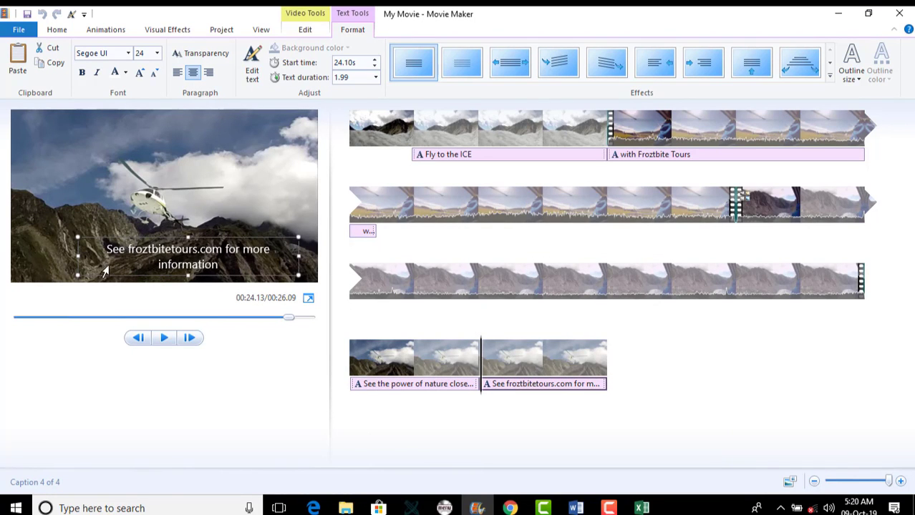
{"action": "left_click_drag", "start_coordinate": [76, 254], "coordinate": [36, 254]}
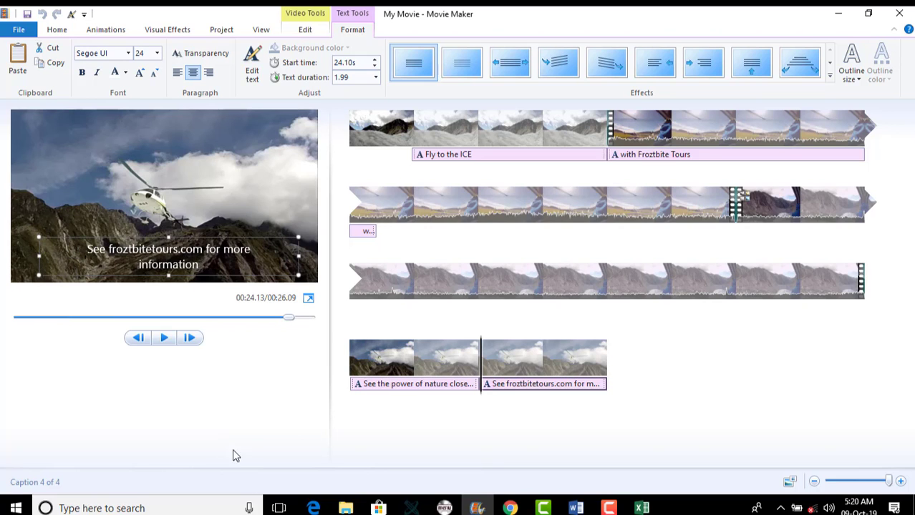
{"action": "left_click", "coordinate": [313, 509]}
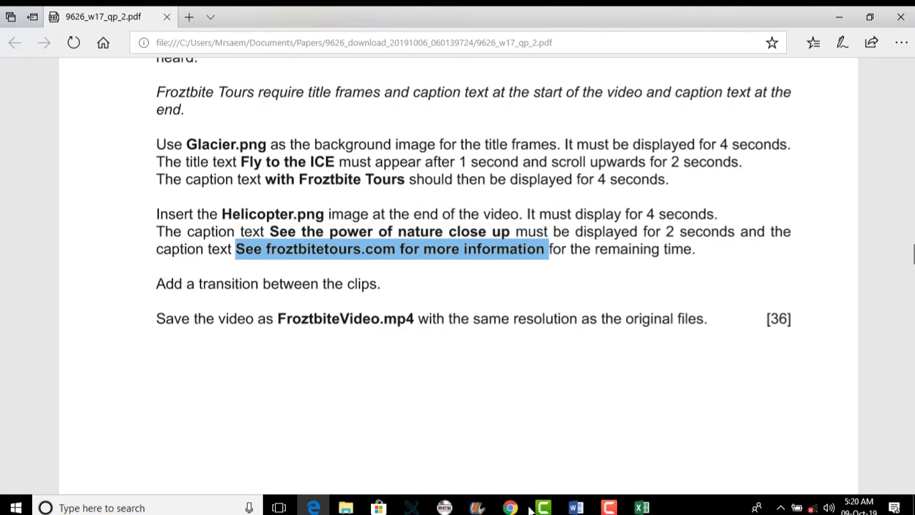
{"action": "left_click", "coordinate": [477, 508]}
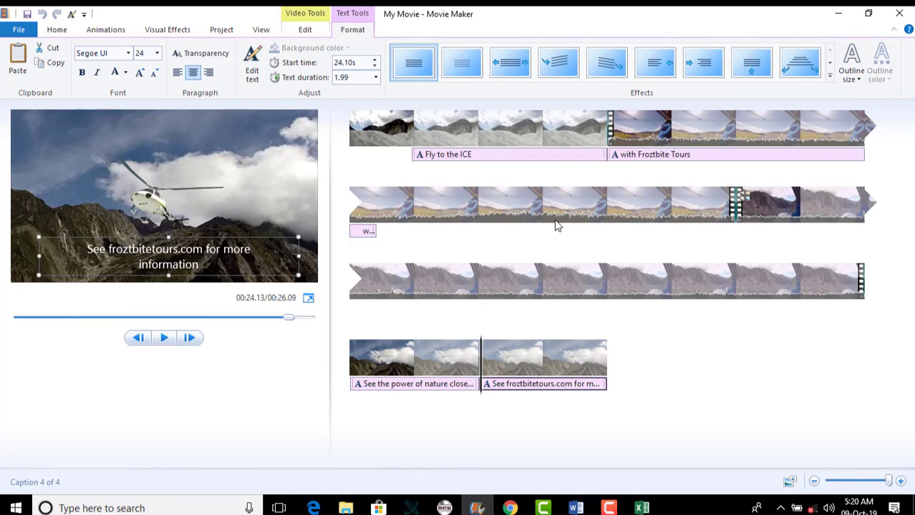
- In Movie Maker, apply the Diagonal - box out transition to the Take_Off clip and preview the playback up to the Landing clip
{"action": "left_click", "coordinate": [610, 215]}
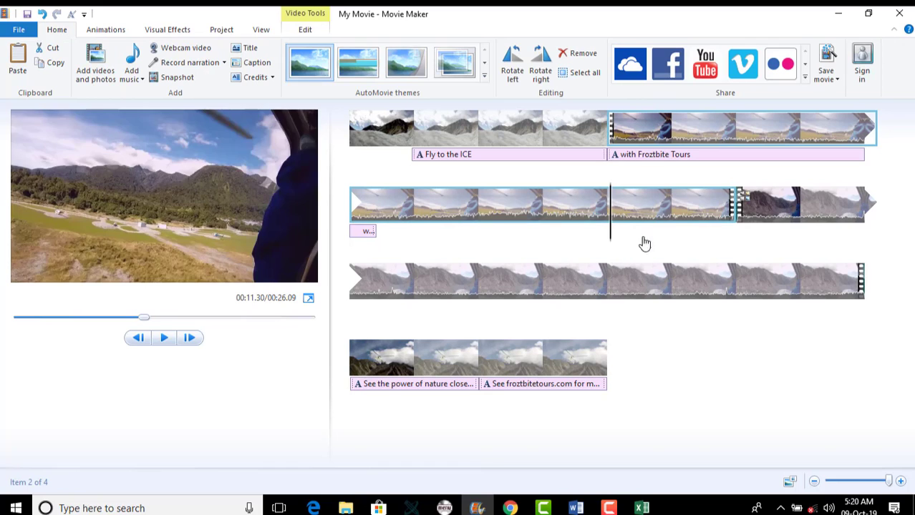
{"action": "left_click_drag", "start_coordinate": [645, 244], "coordinate": [736, 248]}
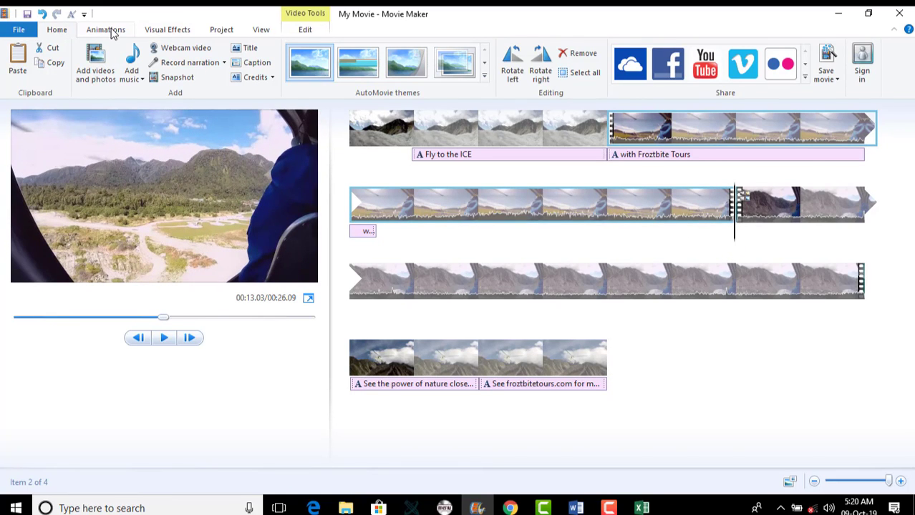
{"action": "left_click", "coordinate": [107, 30]}
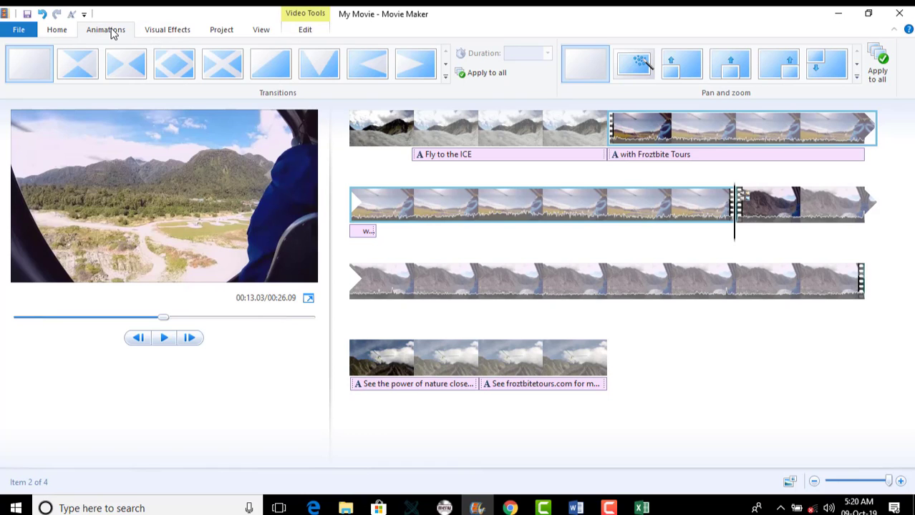
{"action": "left_click", "coordinate": [183, 64]}
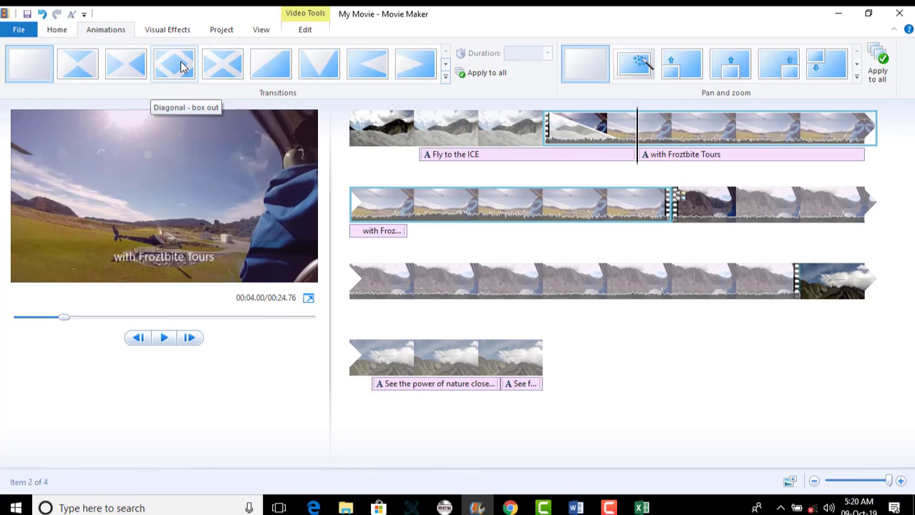
{"action": "left_click", "coordinate": [181, 66]}
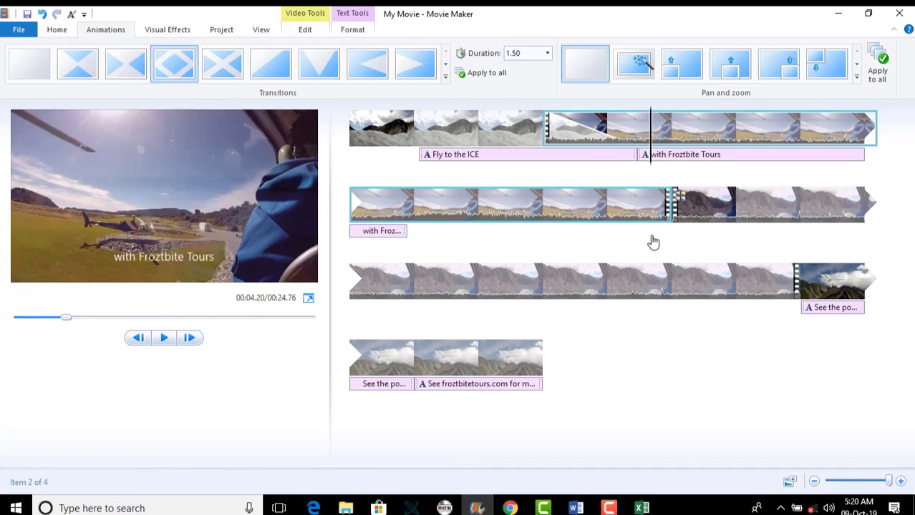
{"action": "left_click", "coordinate": [653, 242]}
{"action": "left_click", "coordinate": [165, 339]}
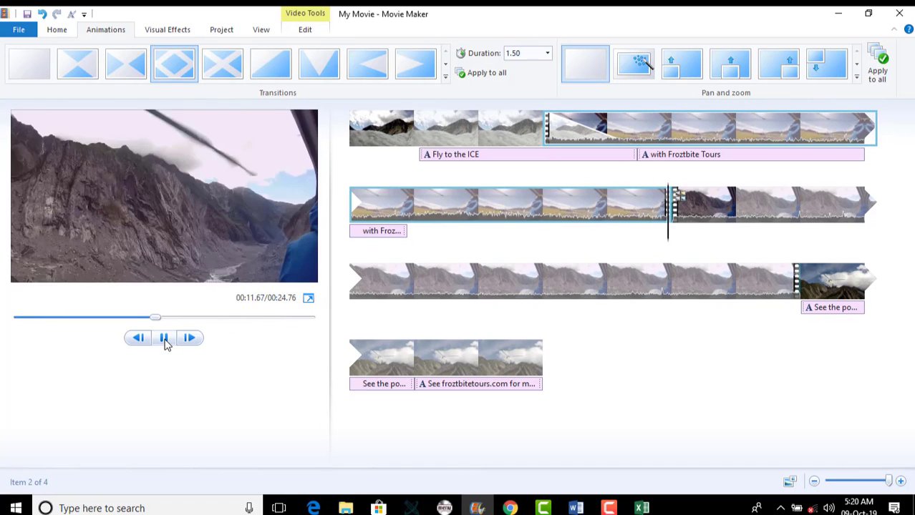
{"action": "left_click", "coordinate": [165, 340]}
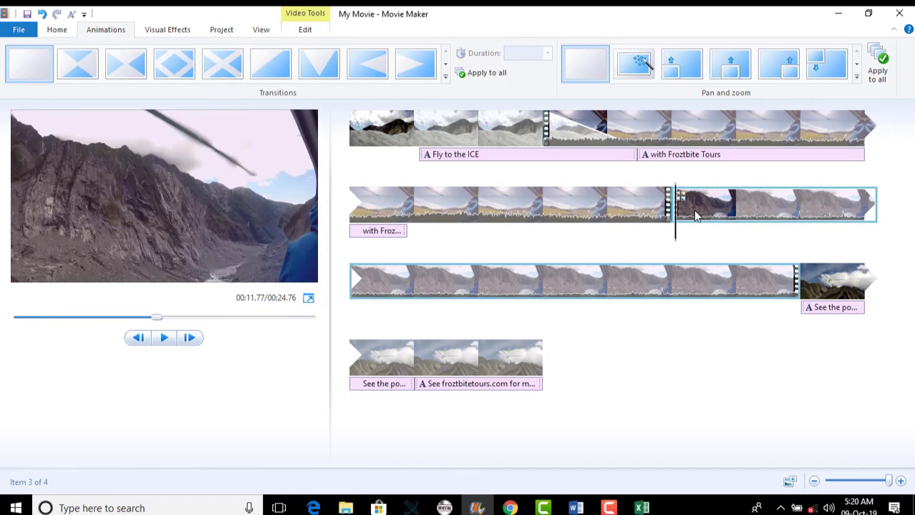
- Apply the X-shaped diagonal transition to the Landing clip and preview the change from the Take_Off clip
{"action": "left_click", "coordinate": [222, 63]}
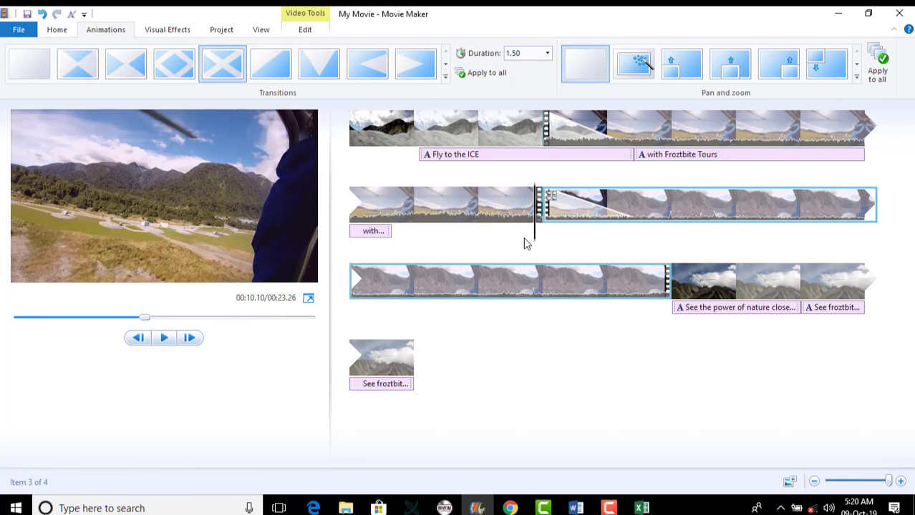
{"action": "left_click", "coordinate": [166, 339]}
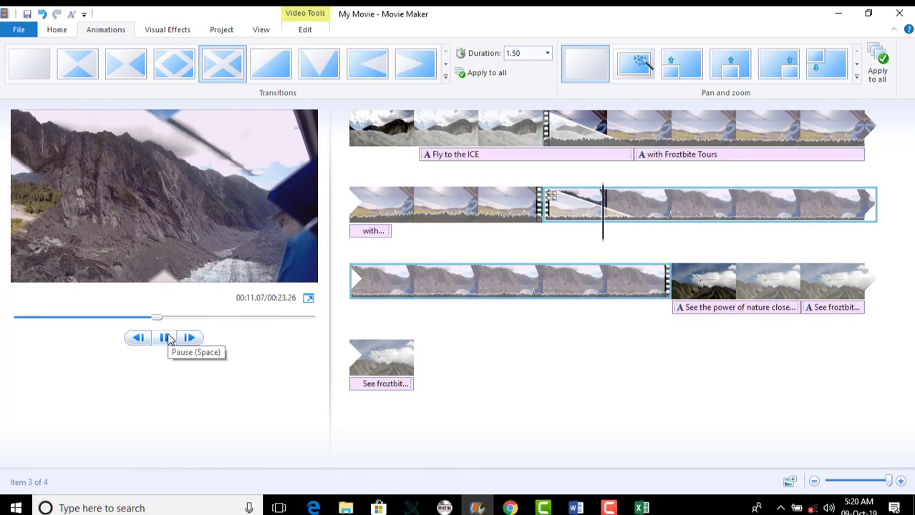
{"action": "left_click", "coordinate": [166, 338]}
- Copy the file name "FroztbiteVideo" from the save instruction in the exam paper
{"action": "left_click", "coordinate": [313, 508]}
{"action": "scroll", "coordinate": [352, 386], "scroll_direction": "down", "scroll_amount": 1}
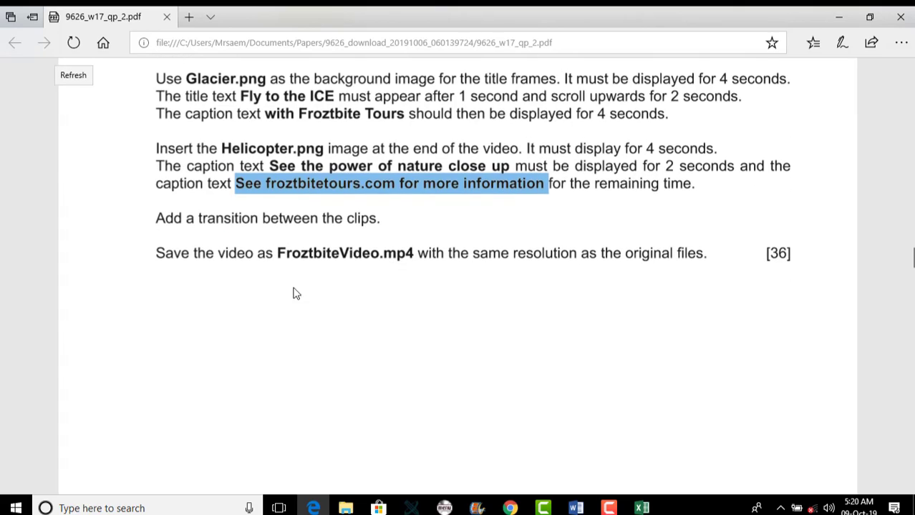
{"action": "double_click", "coordinate": [279, 255]}
{"action": "right_click", "coordinate": [349, 256]}
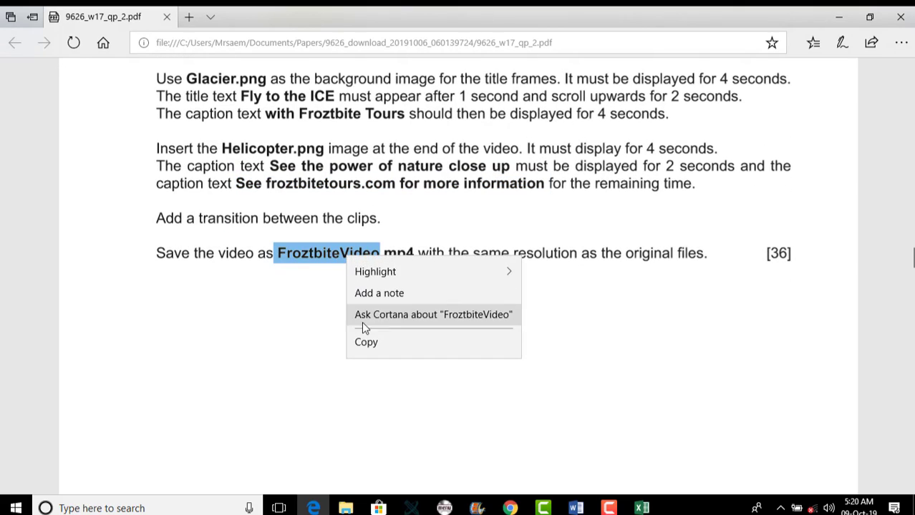
{"action": "left_click", "coordinate": [430, 342]}
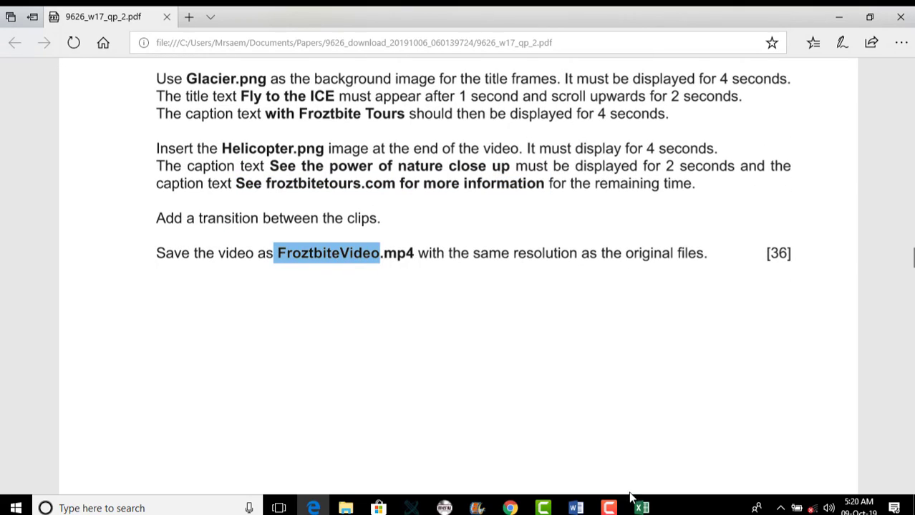
- Back in Movie Maker, export the finished movie as FroztbiteVideo in MPEG-4/H.264 Video File format
{"action": "left_click", "coordinate": [477, 508]}
{"action": "left_click", "coordinate": [18, 30]}
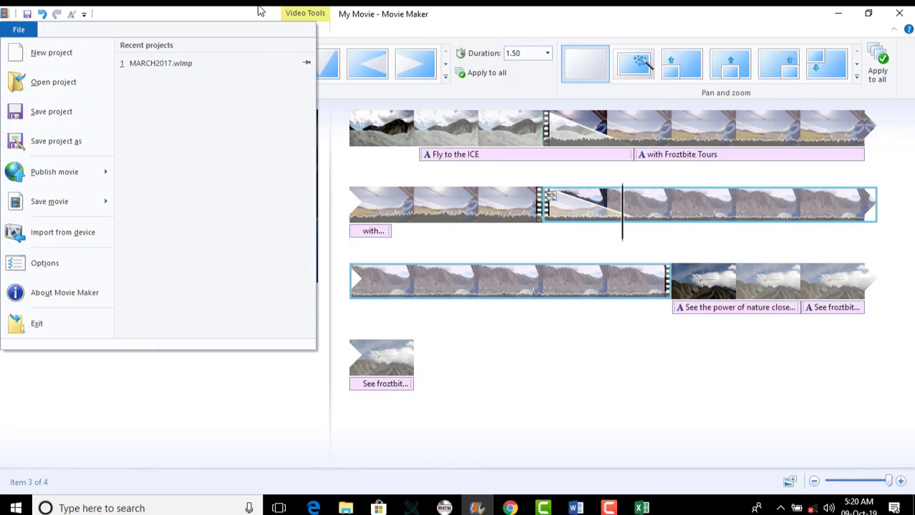
{"action": "left_click", "coordinate": [211, 10]}
{"action": "left_click", "coordinate": [64, 32]}
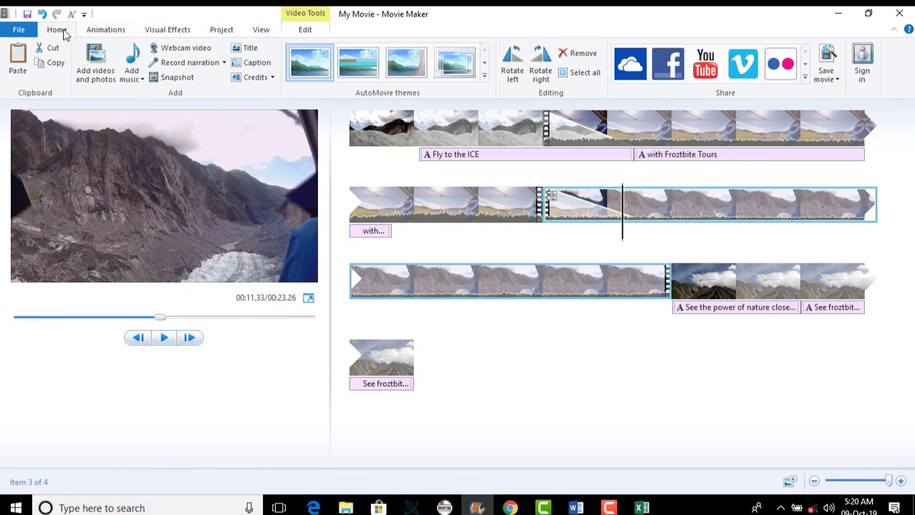
{"action": "left_click", "coordinate": [831, 80]}
{"action": "left_click", "coordinate": [824, 114]}
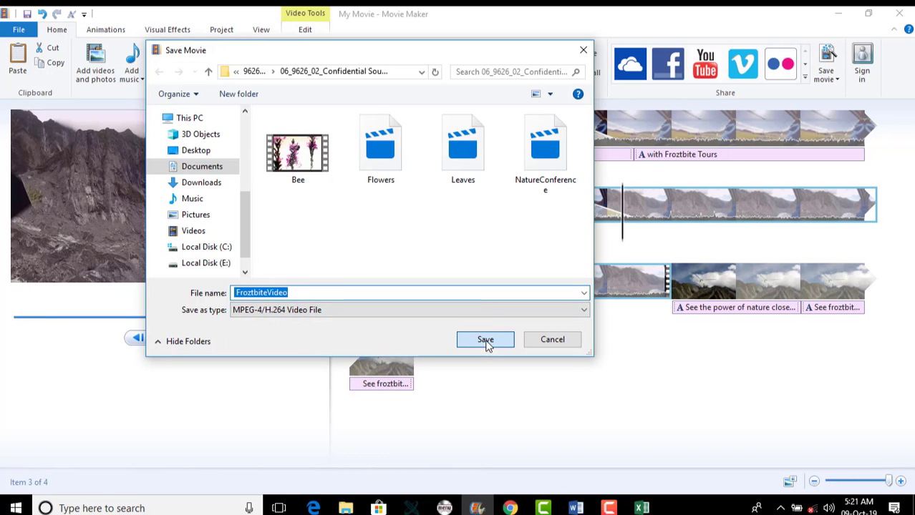
{"action": "left_click", "coordinate": [486, 340]}
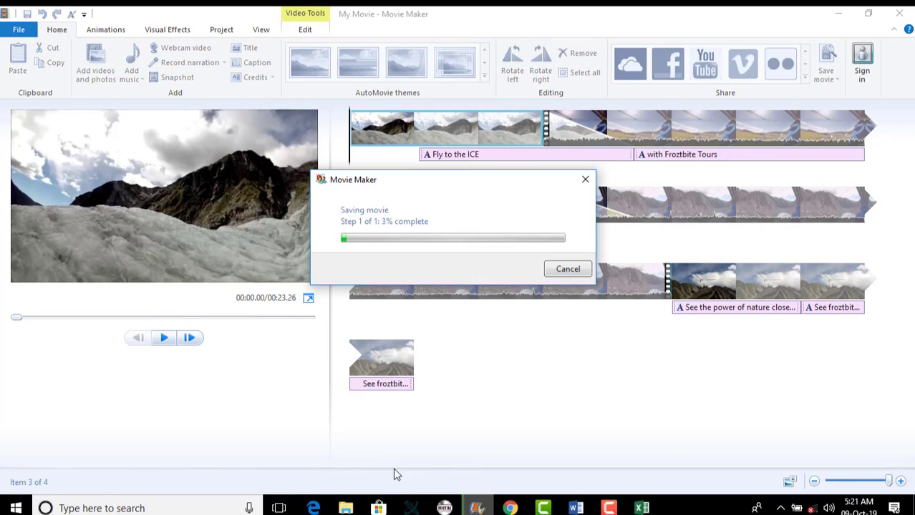
- Read Task 6 of the exam paper for how the voice-over sound clips must be edited, renamed and placed in the video
{"action": "left_click", "coordinate": [313, 508]}
{"action": "scroll", "coordinate": [353, 376], "scroll_direction": "down", "scroll_amount": 6}
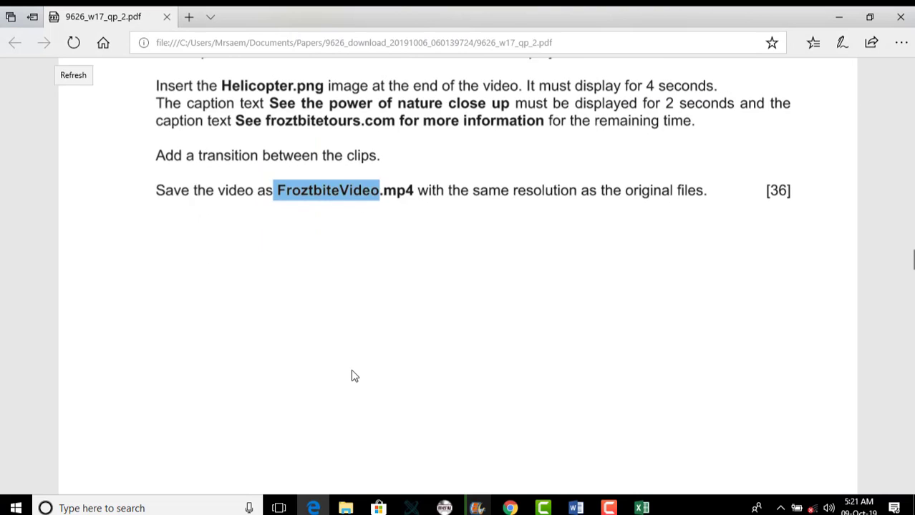
{"action": "scroll", "coordinate": [352, 370], "scroll_direction": "up", "scroll_amount": 4}
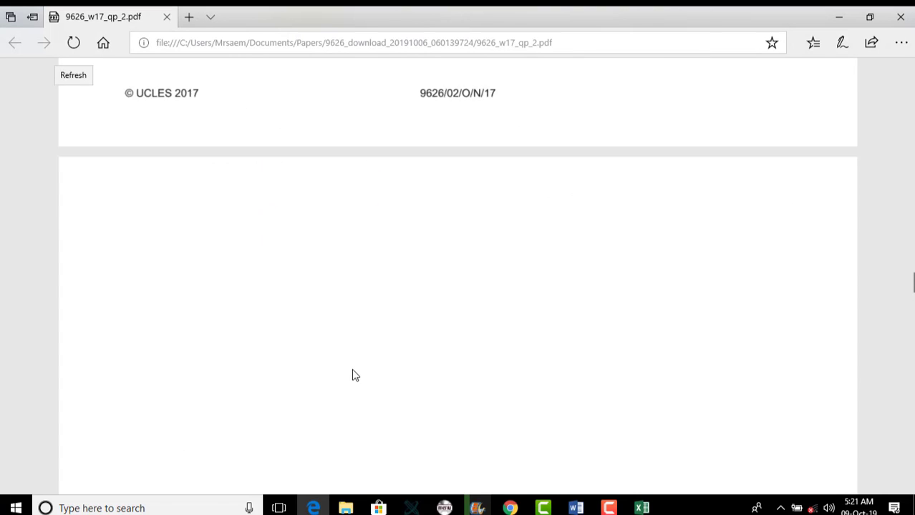
{"action": "scroll", "coordinate": [352, 370], "scroll_direction": "down", "scroll_amount": 3}
{"action": "scroll", "coordinate": [351, 373], "scroll_direction": "down", "scroll_amount": 4}
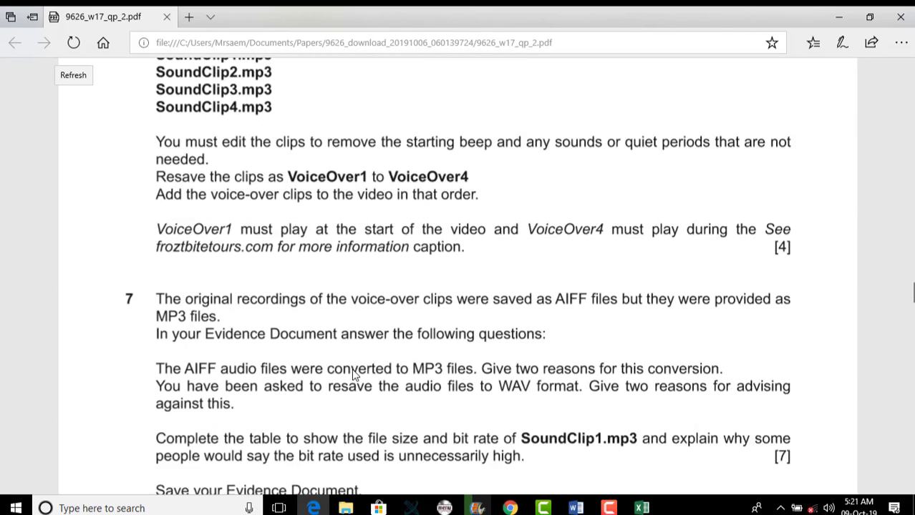
{"action": "scroll", "coordinate": [351, 373], "scroll_direction": "up", "scroll_amount": 4}
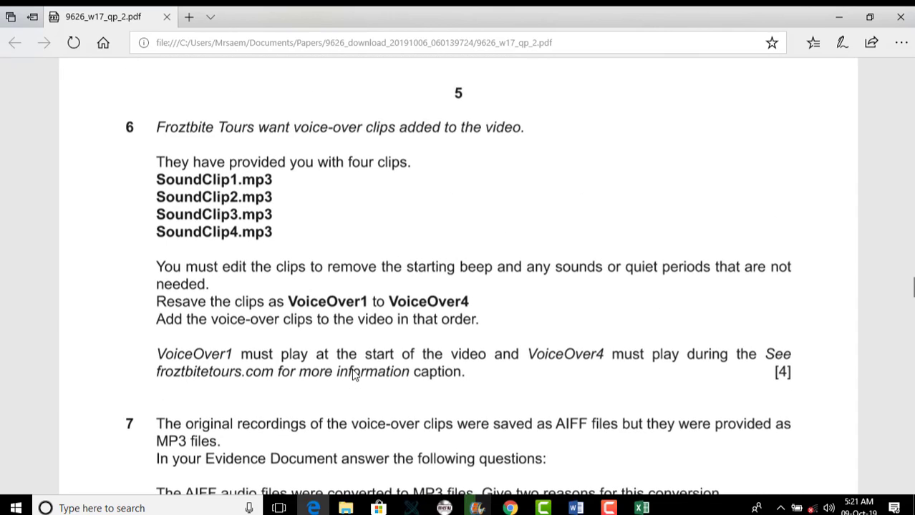
{"action": "scroll", "coordinate": [352, 373], "scroll_direction": "up", "scroll_amount": 2}
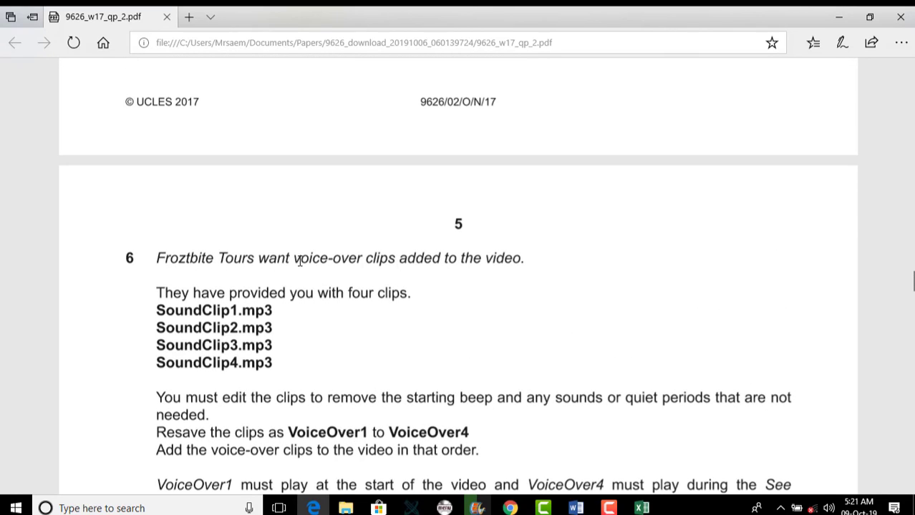
{"action": "left_click_drag", "start_coordinate": [293, 262], "coordinate": [365, 262]}
{"action": "left_click", "coordinate": [472, 303]}
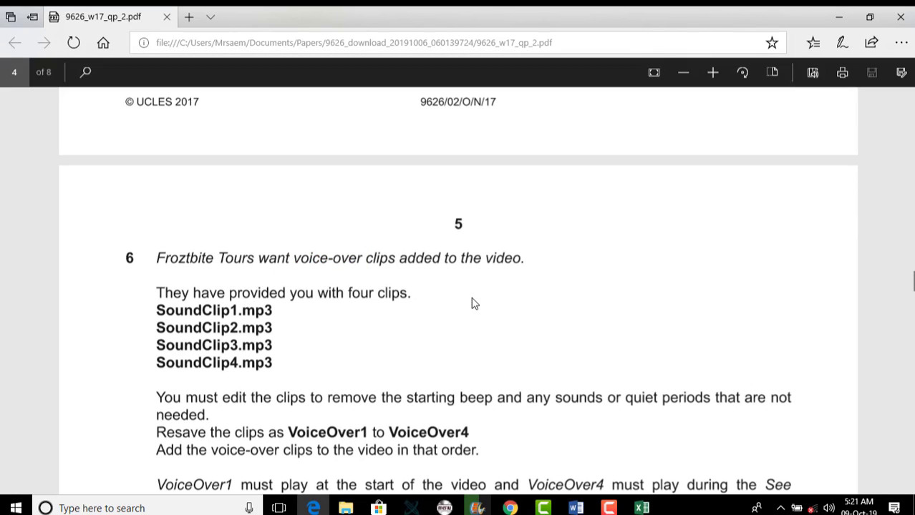
{"action": "scroll", "coordinate": [464, 322], "scroll_direction": "down", "scroll_amount": 1}
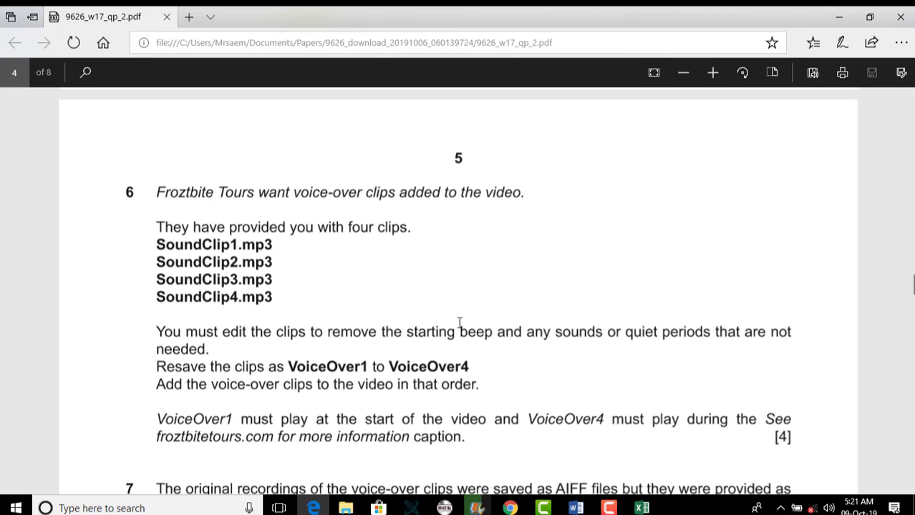
{"action": "scroll", "coordinate": [460, 323], "scroll_direction": "down", "scroll_amount": 1}
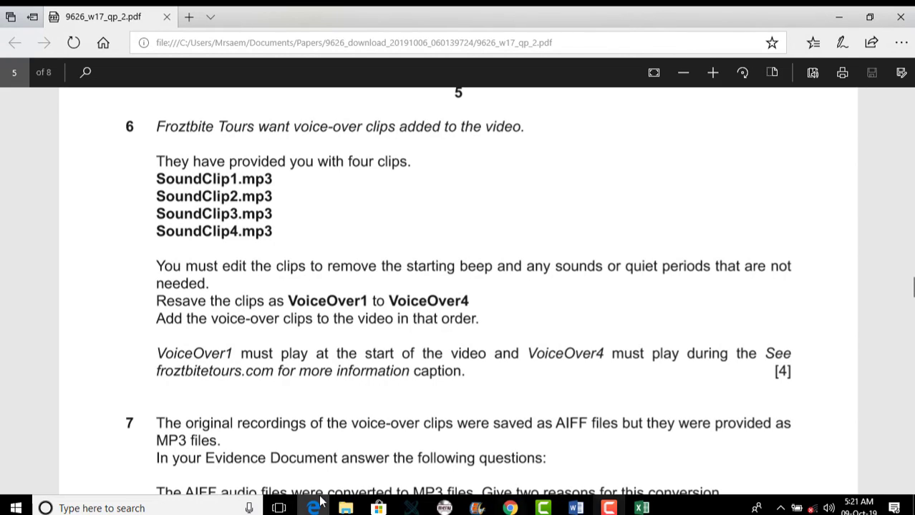
- Find and launch Audacity, and dismiss Movie Maker's completed-export dialog
{"action": "left_click", "coordinate": [134, 504]}
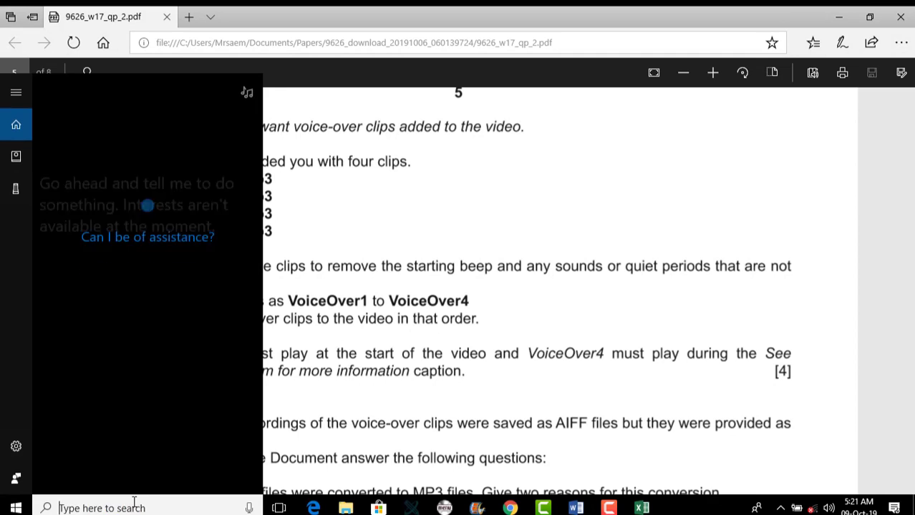
{"action": "type", "text": "audac"}
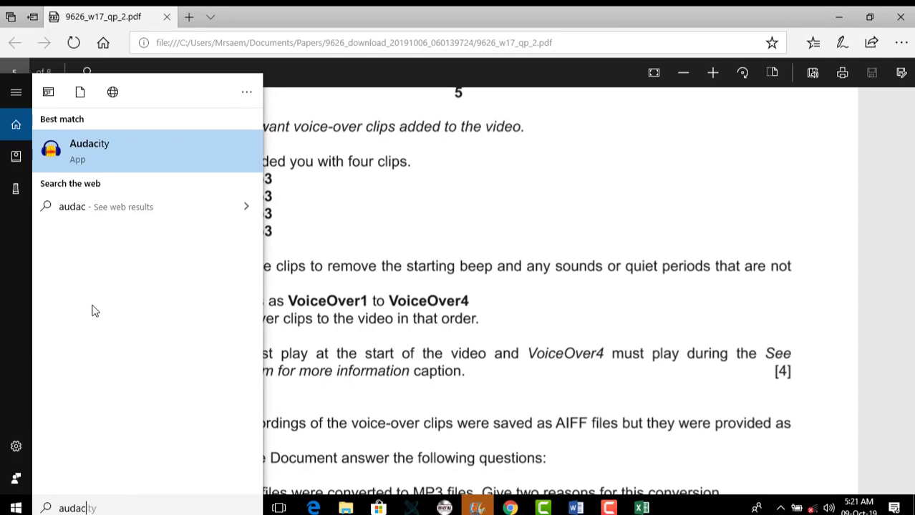
{"action": "left_click", "coordinate": [607, 509]}
{"action": "left_click", "coordinate": [607, 509]}
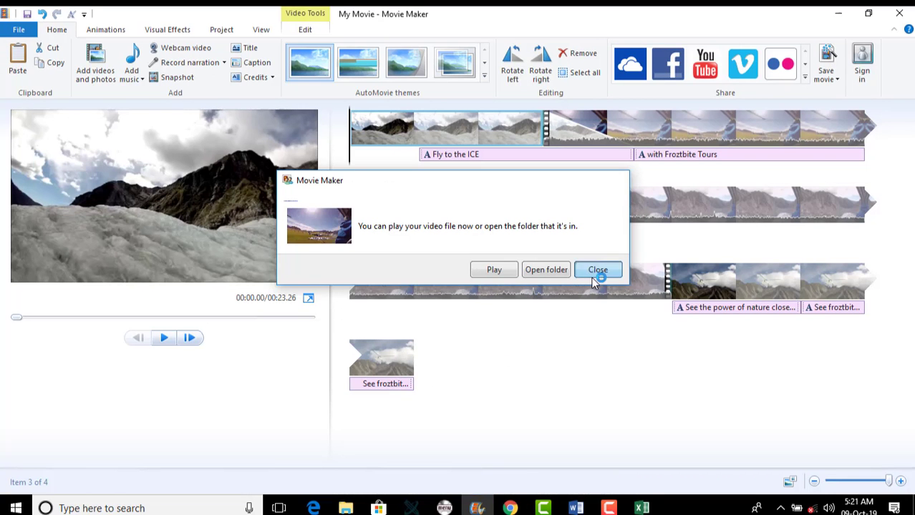
{"action": "left_click", "coordinate": [594, 278]}
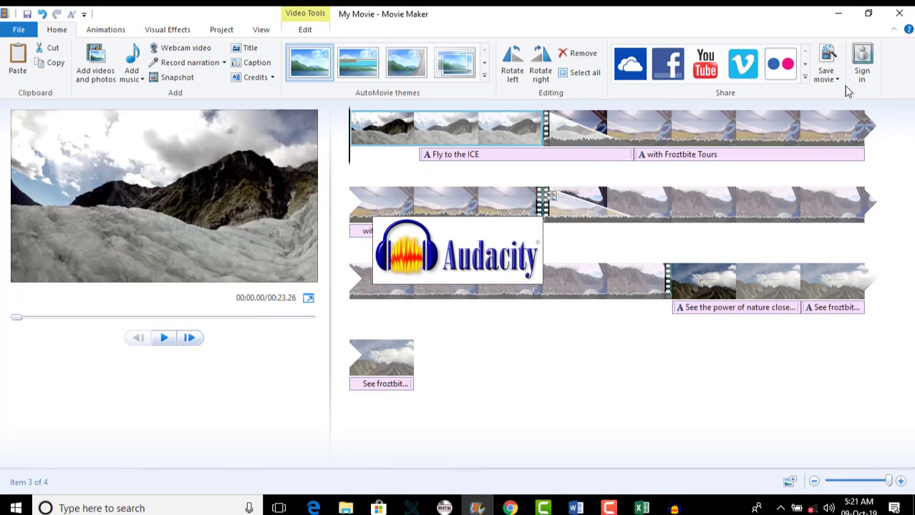
- In File Explorer, open the Task 6 folder of the 11_9626_02_Confidential Source Files 2017 folder
{"action": "left_click", "coordinate": [346, 508]}
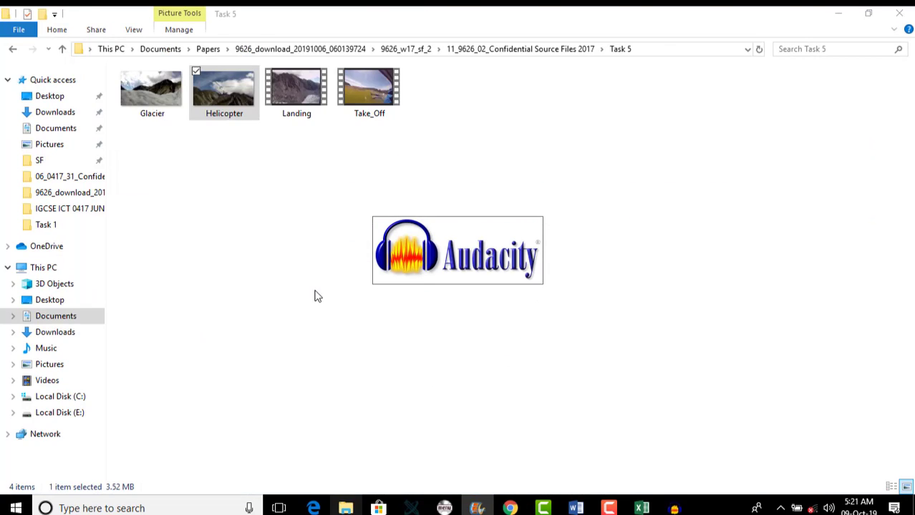
{"action": "left_click", "coordinate": [15, 49]}
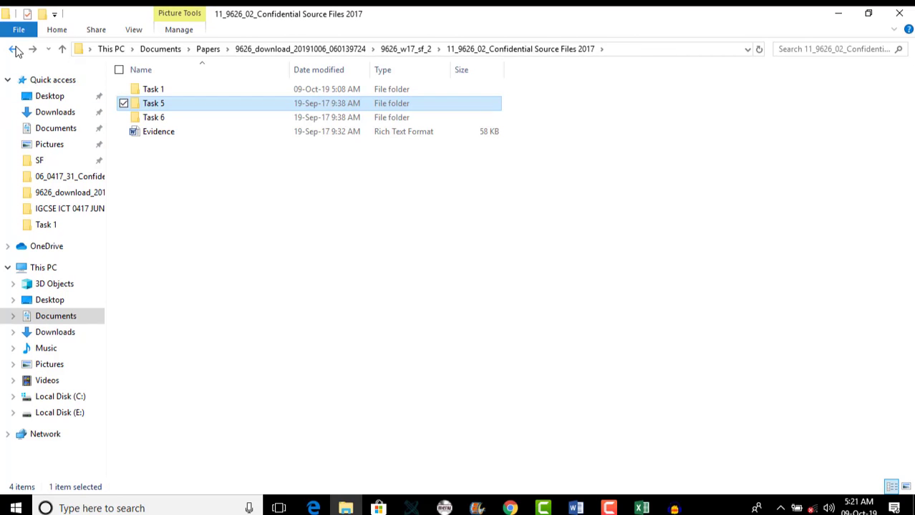
{"action": "double_click", "coordinate": [151, 118]}
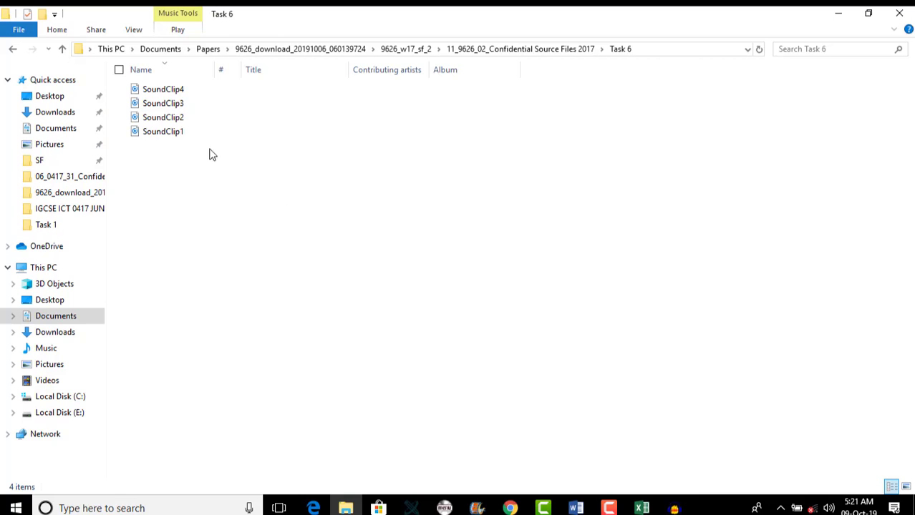
- Load SoundClip1 from the Task 6 folder into Audacity and play its beginning
{"action": "left_click_drag", "start_coordinate": [171, 131], "coordinate": [666, 509]}
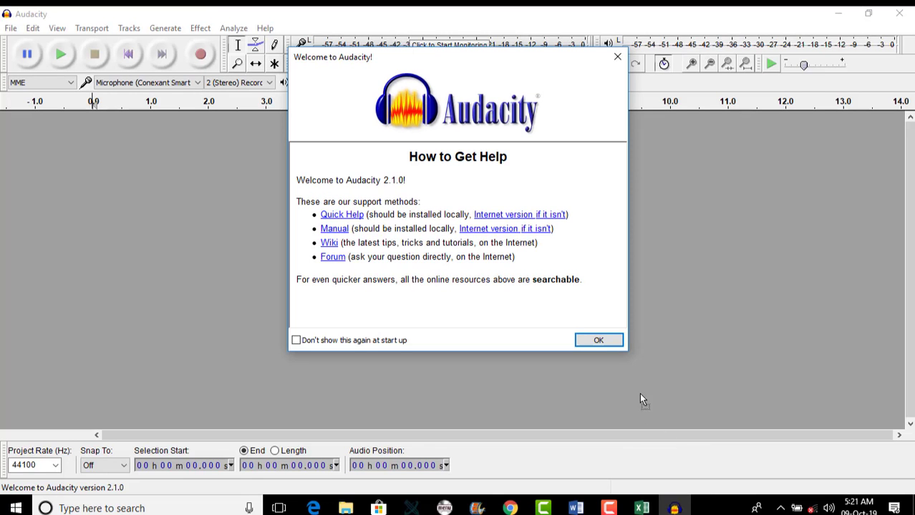
{"action": "left_click", "coordinate": [593, 336]}
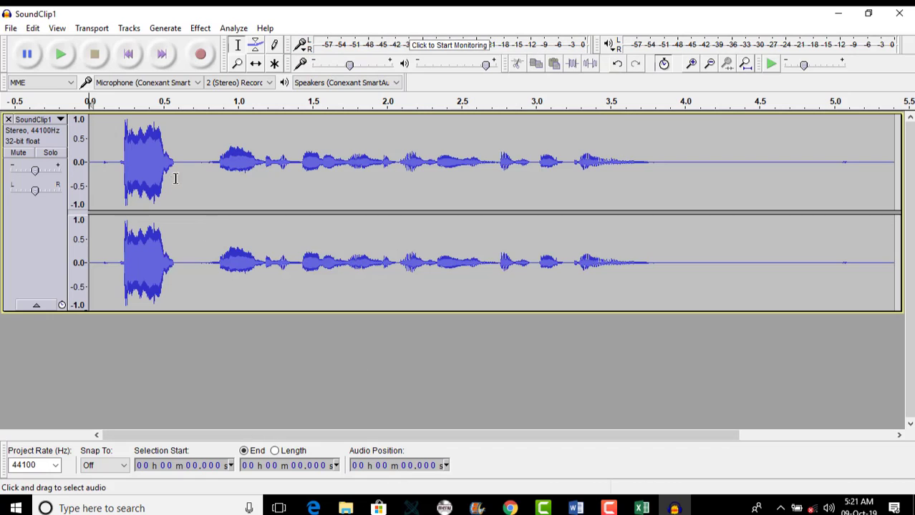
{"action": "left_click", "coordinate": [63, 56]}
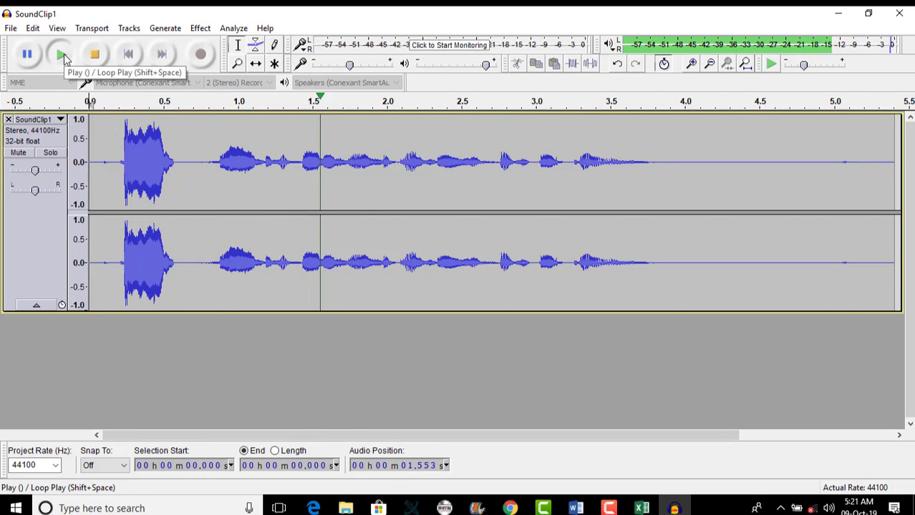
{"action": "left_click", "coordinate": [91, 58]}
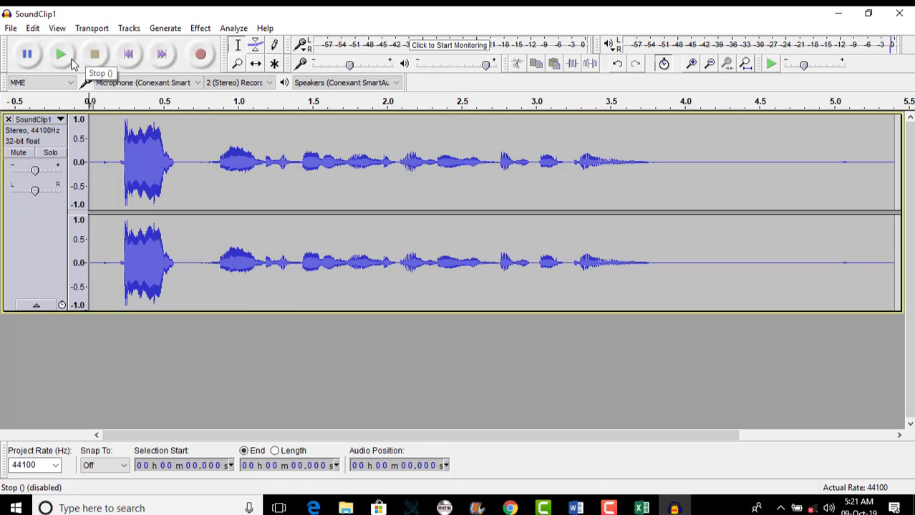
{"action": "left_click", "coordinate": [61, 57]}
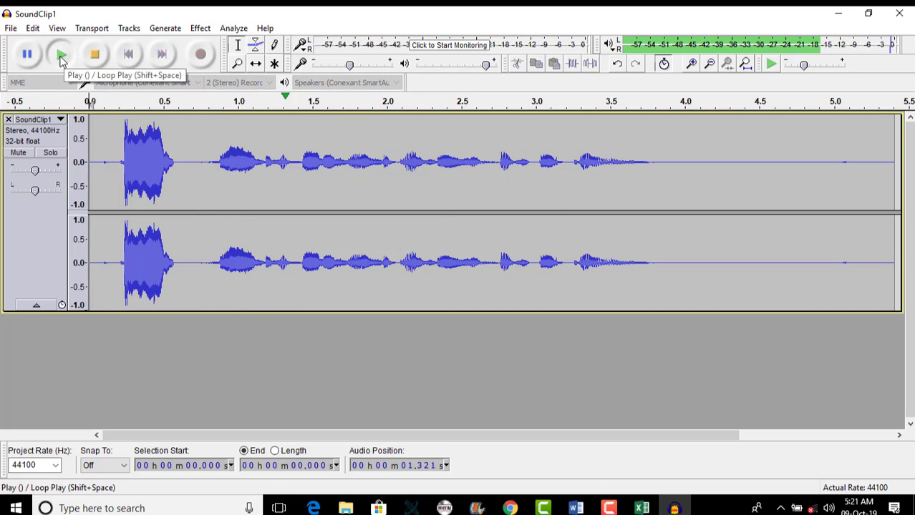
{"action": "left_click", "coordinate": [88, 101]}
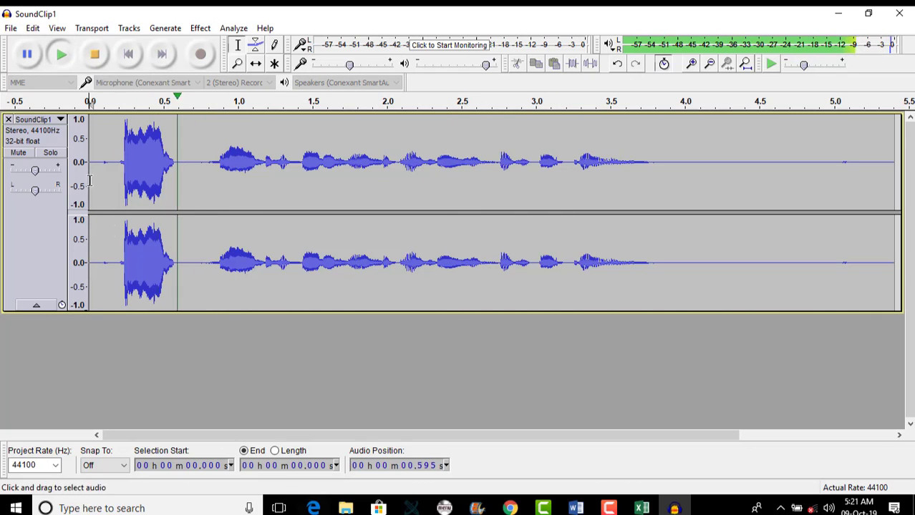
{"action": "left_click", "coordinate": [95, 55]}
- Delete the starting beep and silence from SoundClip1, about the first 0.88 s, and play back the shortened clip
{"action": "left_click", "coordinate": [313, 508]}
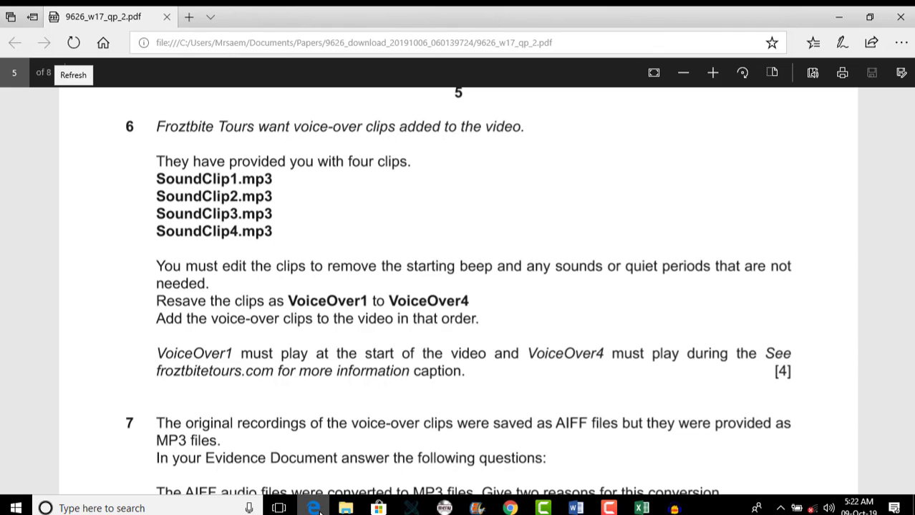
{"action": "left_click", "coordinate": [315, 508]}
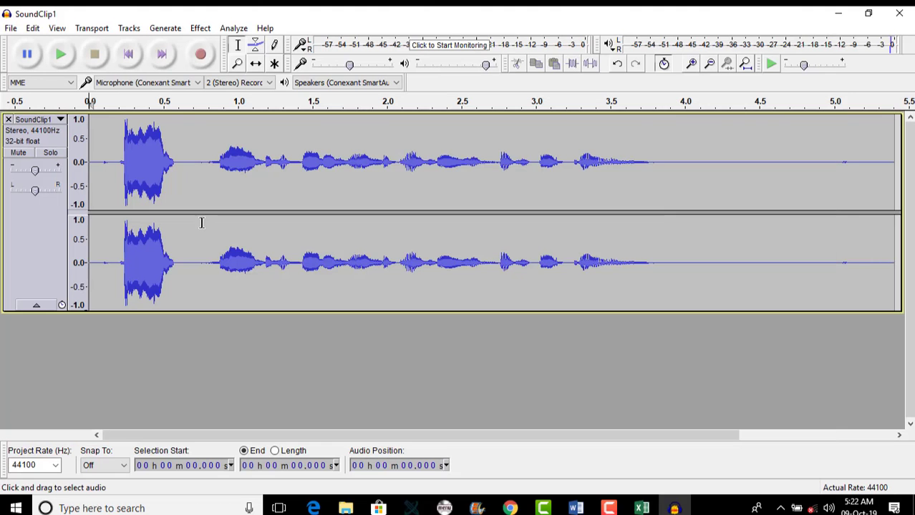
{"action": "left_click_drag", "start_coordinate": [209, 167], "coordinate": [88, 168]}
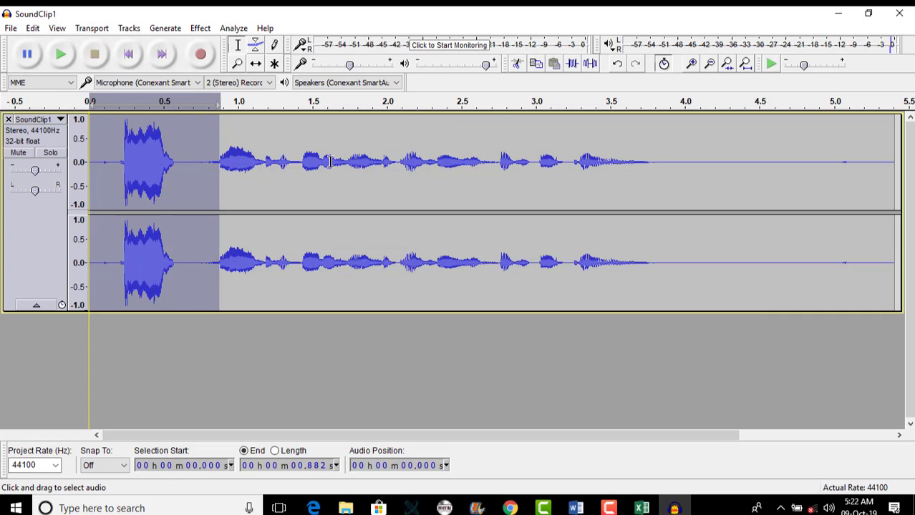
{"action": "key", "text": "Delete"}
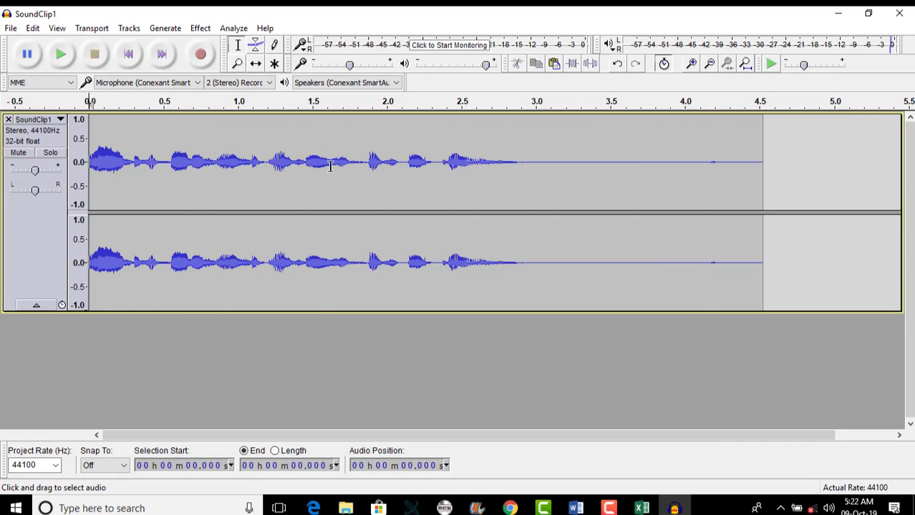
{"action": "left_click", "coordinate": [62, 55]}
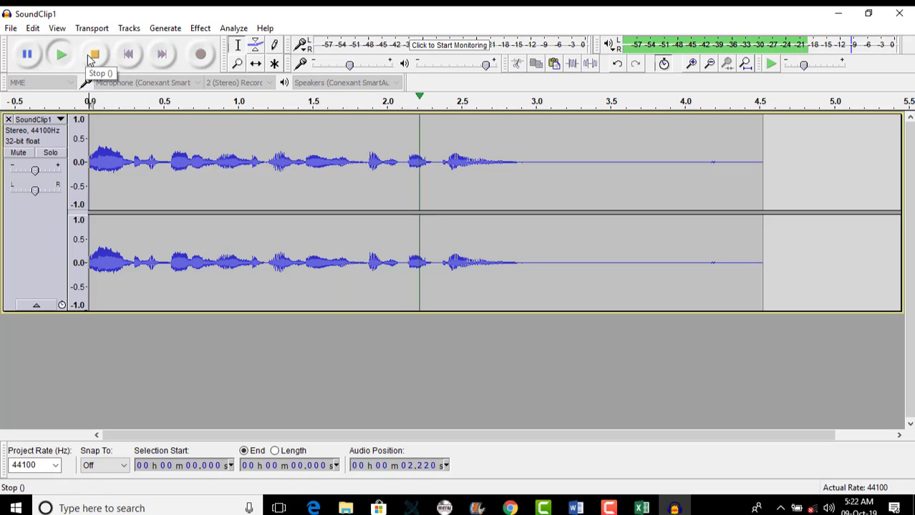
{"action": "left_click", "coordinate": [94, 55]}
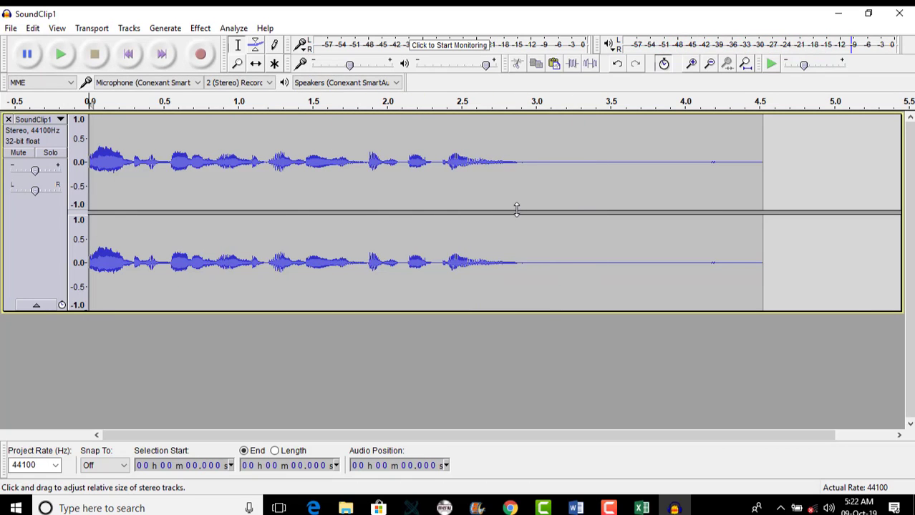
- Delete the quiet tail of SoundClip1 from about 2.79 s to the clip's end
{"action": "left_click_drag", "start_coordinate": [514, 209], "coordinate": [673, 230]}
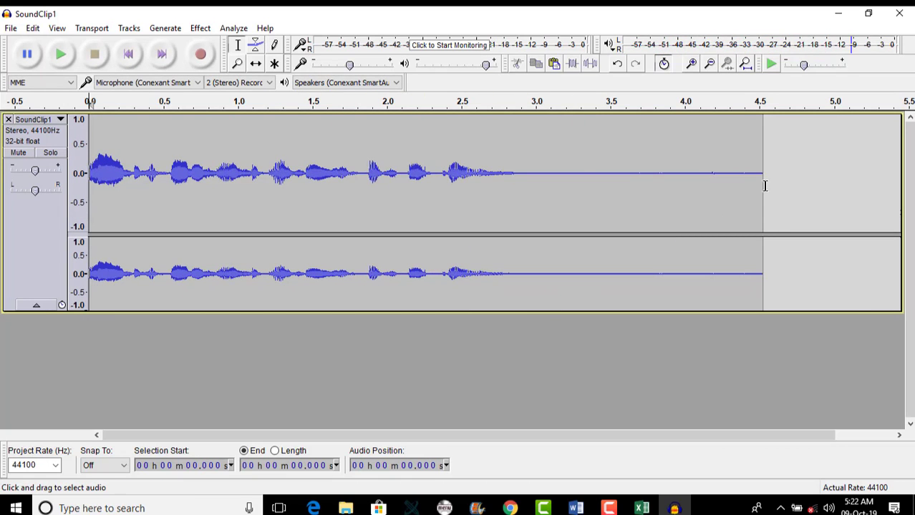
{"action": "left_click_drag", "start_coordinate": [764, 186], "coordinate": [505, 190]}
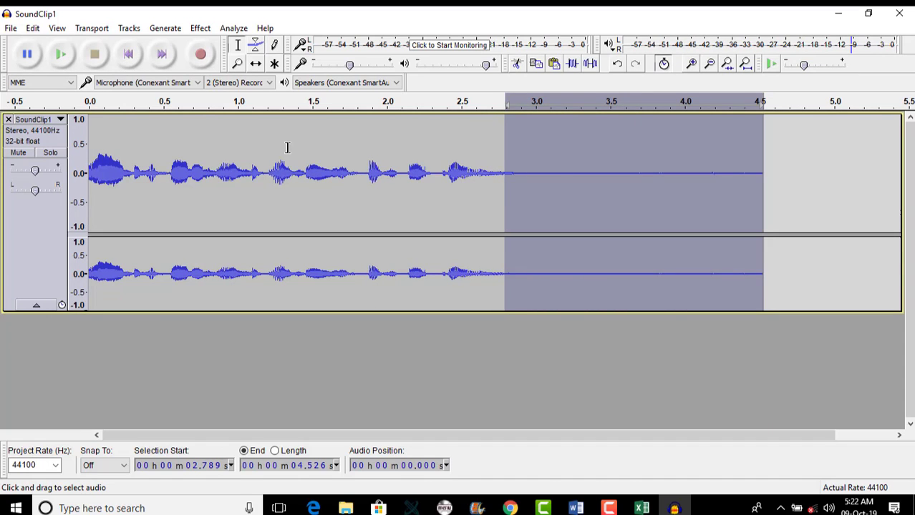
{"action": "key", "text": "Delete"}
- Try to export the trimmed clip as VoiceOver1 in MP3 format, keeping the metadata blank and declining to locate the LAME encoder
{"action": "left_click", "coordinate": [313, 509]}
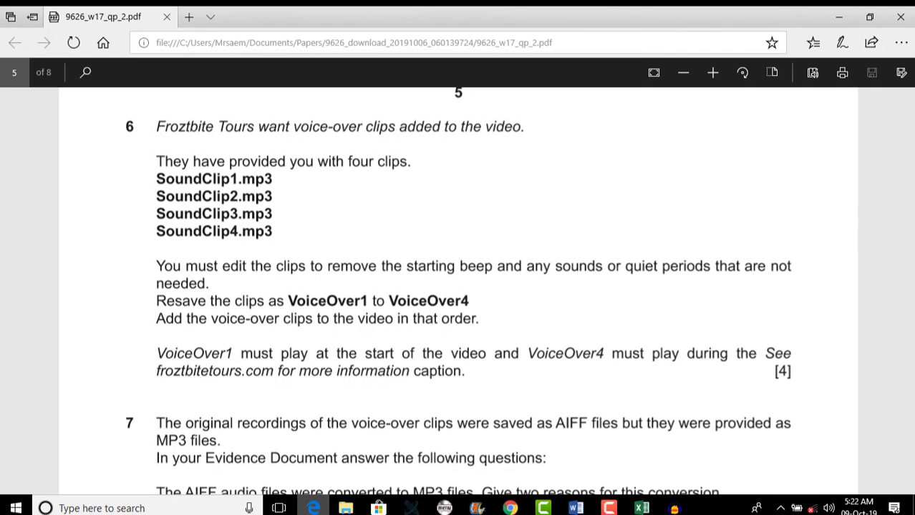
{"action": "key", "text": "alt+Tab"}
{"action": "left_click", "coordinate": [11, 28]}
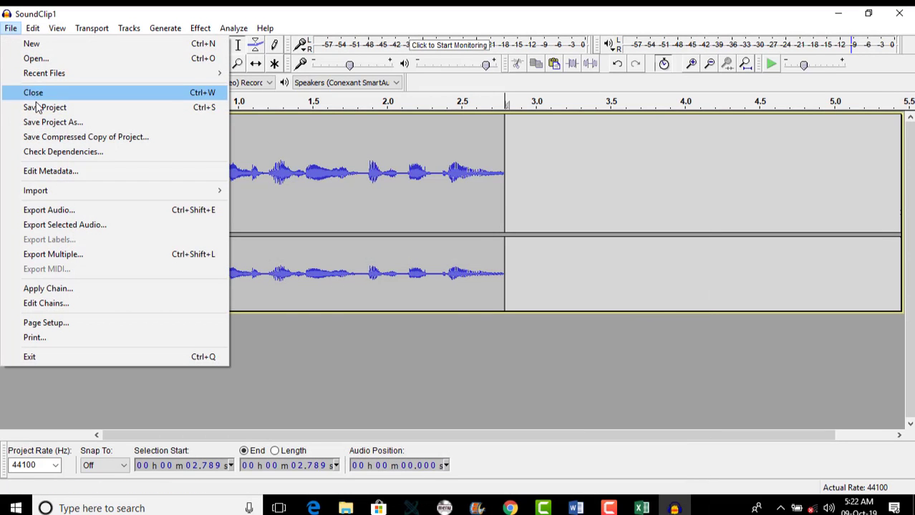
{"action": "left_click", "coordinate": [123, 216]}
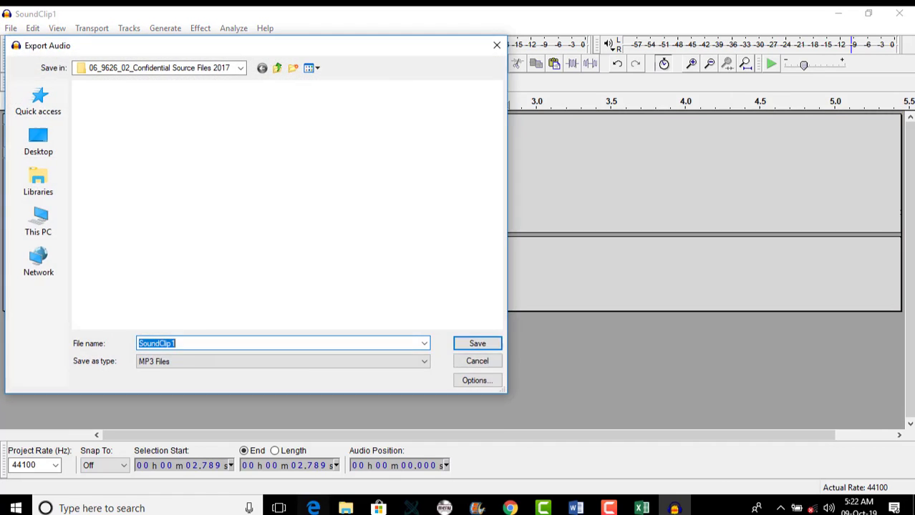
{"action": "left_click", "coordinate": [312, 508]}
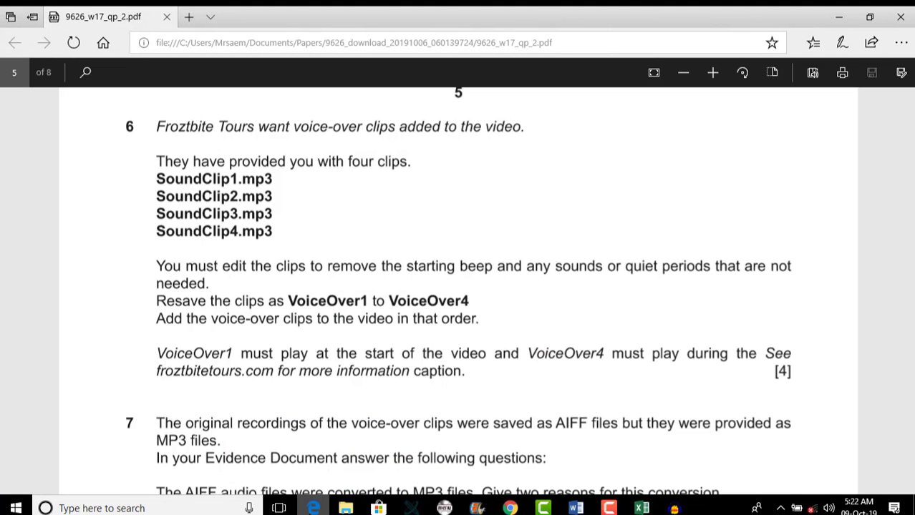
{"action": "left_click", "coordinate": [312, 510]}
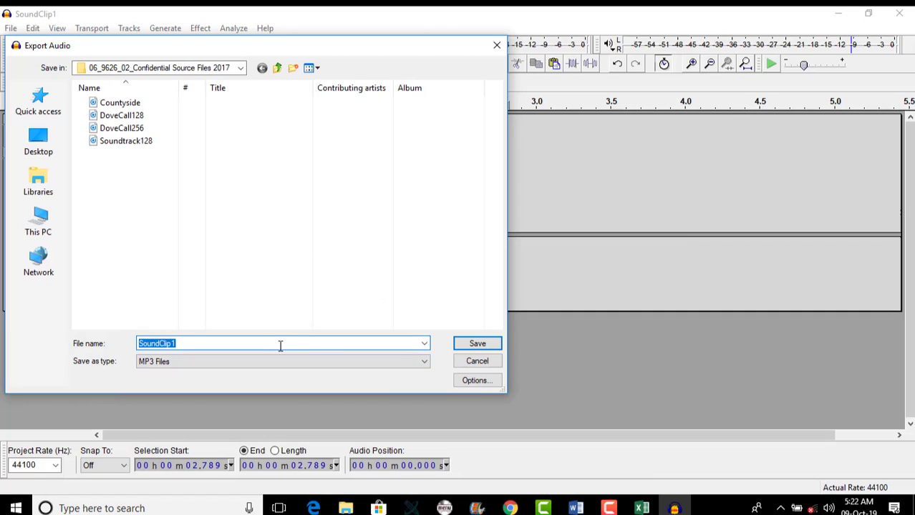
{"action": "type", "text": "VoiceOver1"}
{"action": "left_click", "coordinate": [472, 344]}
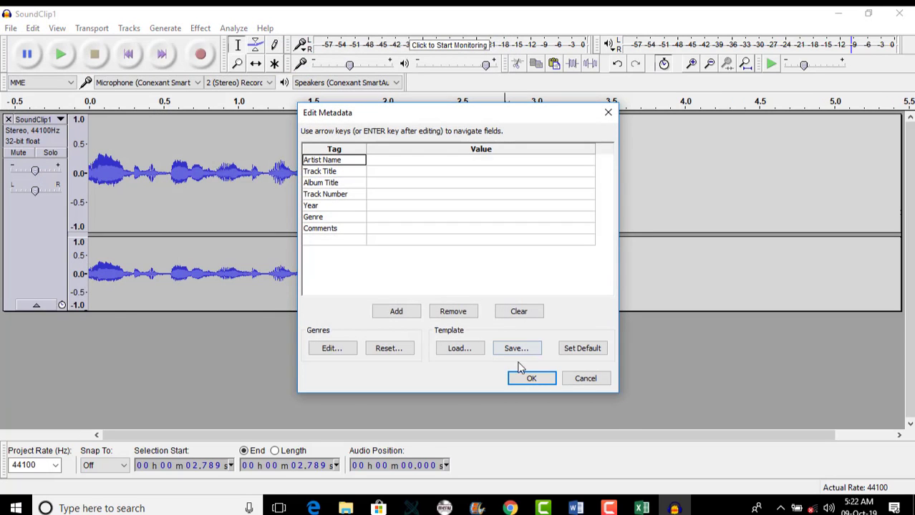
{"action": "left_click", "coordinate": [529, 376]}
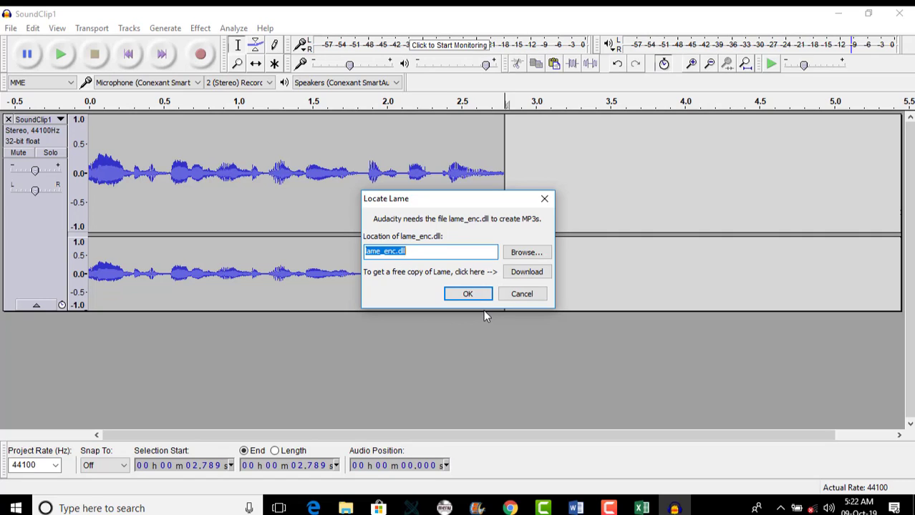
{"action": "left_click", "coordinate": [514, 296]}
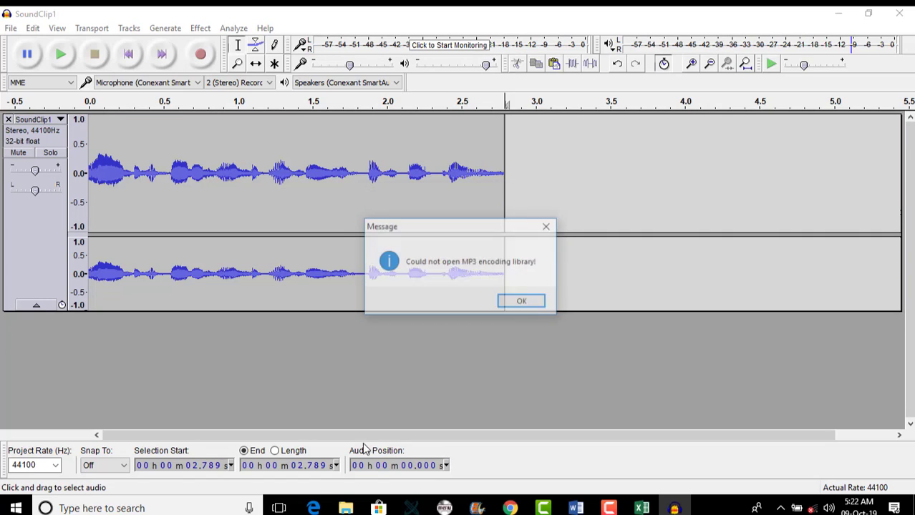
{"action": "left_click", "coordinate": [514, 302]}
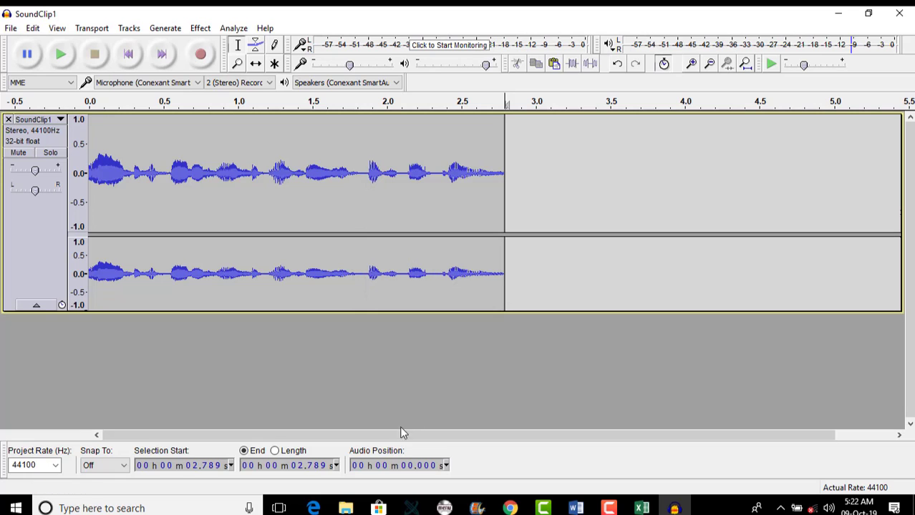
- Switch to the exam paper and reread the Task 6 requirements for the SoundClip and VoiceOver files
{"action": "left_click", "coordinate": [319, 507]}
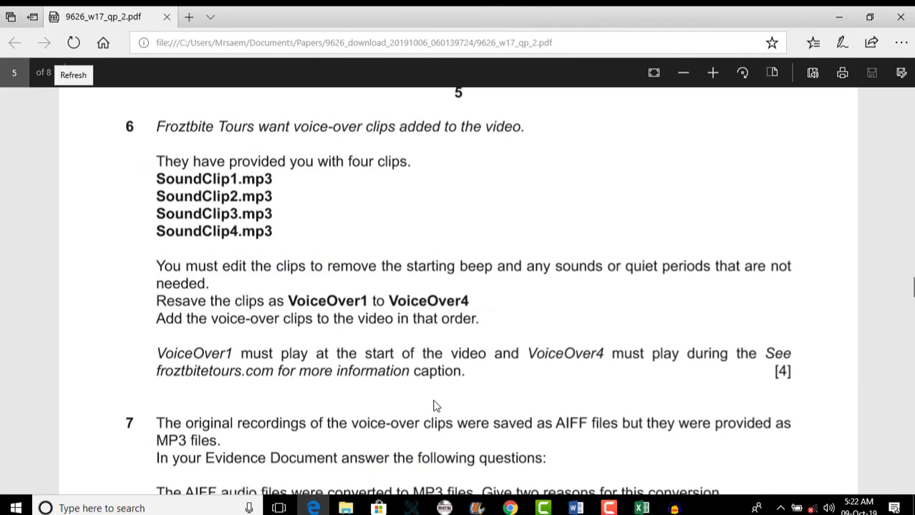
{"action": "scroll", "coordinate": [436, 406], "scroll_direction": "down", "scroll_amount": 2}
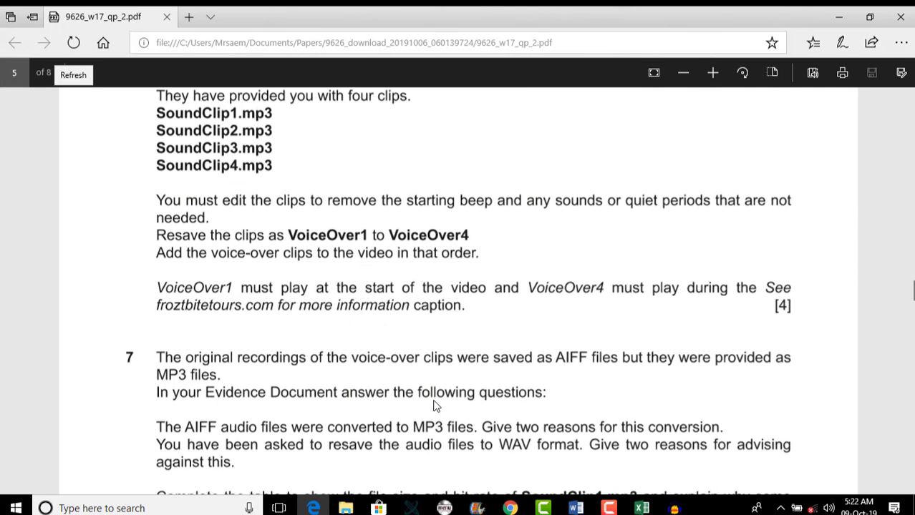
{"action": "scroll", "coordinate": [435, 406], "scroll_direction": "down", "scroll_amount": 2}
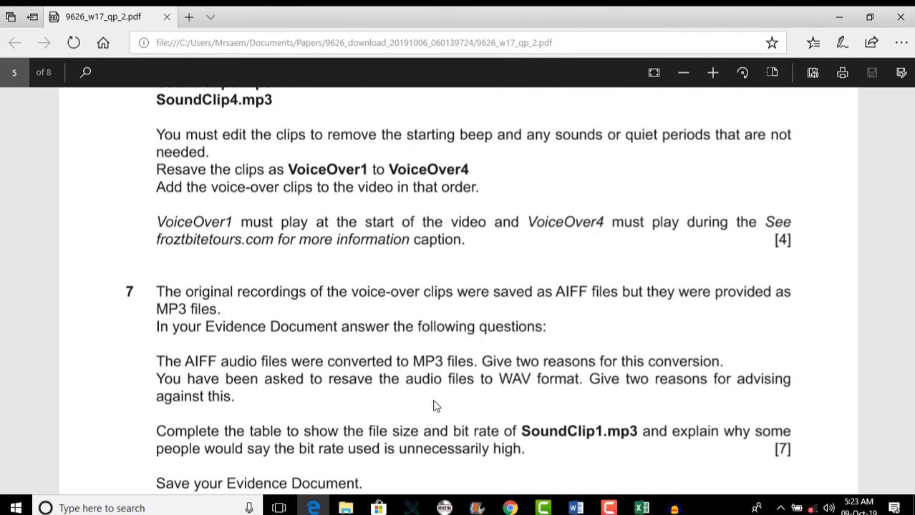
{"action": "scroll", "coordinate": [350, 271], "scroll_direction": "up", "scroll_amount": 2}
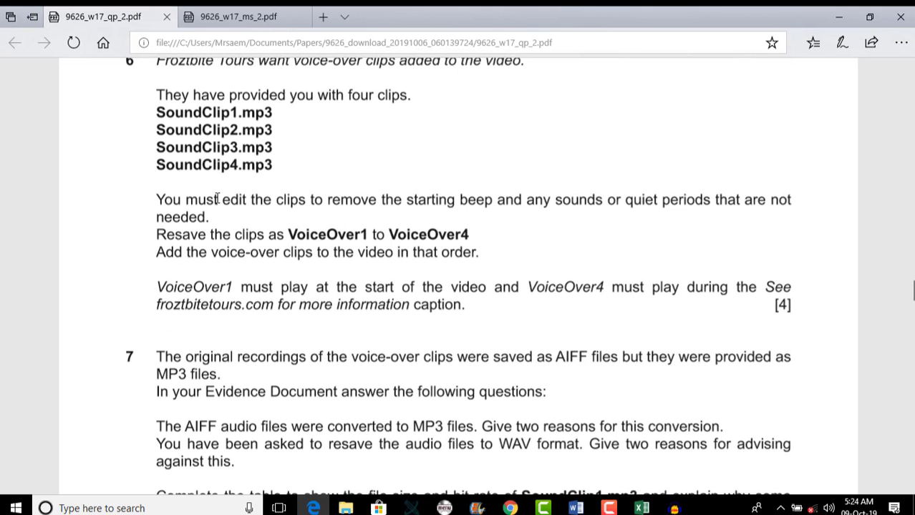
{"action": "left_click_drag", "start_coordinate": [166, 115], "coordinate": [238, 115]}
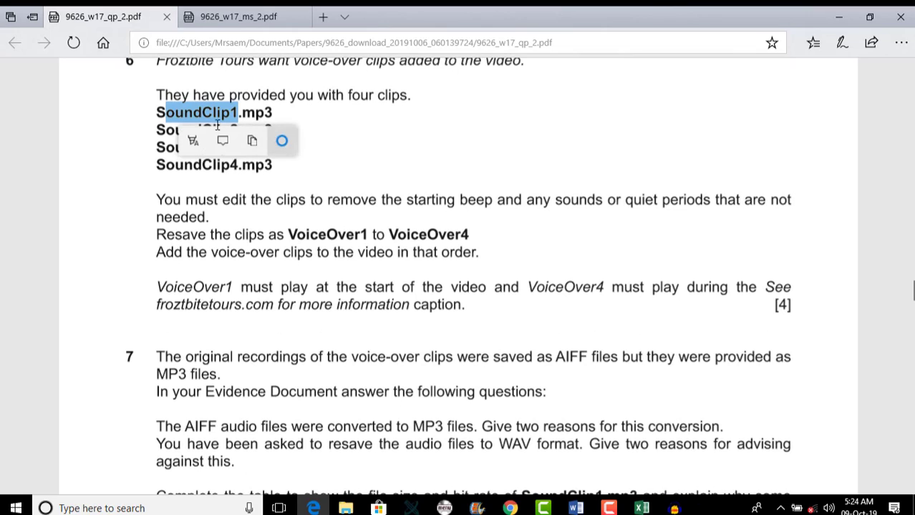
- Read Task 7's questions on converting AIFF to MP3, resaving as WAV, and the file size and bit rate of SoundClip1.mp3
{"action": "scroll", "coordinate": [320, 296], "scroll_direction": "down", "scroll_amount": 2}
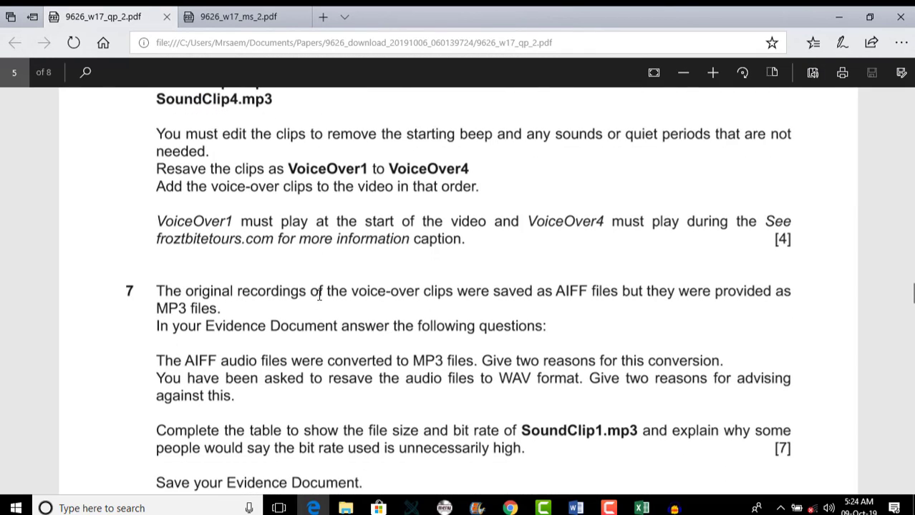
{"action": "scroll", "coordinate": [319, 295], "scroll_direction": "down", "scroll_amount": 2}
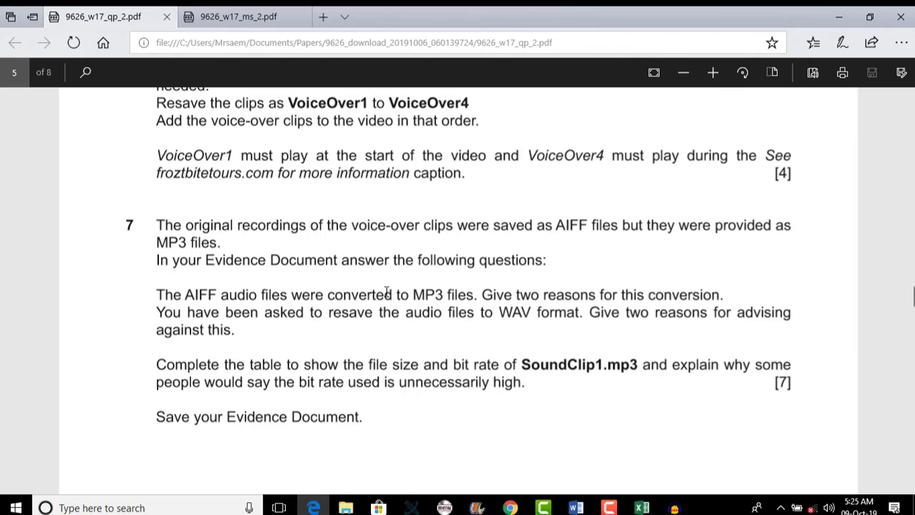
{"action": "left_click_drag", "start_coordinate": [219, 295], "coordinate": [183, 295]}
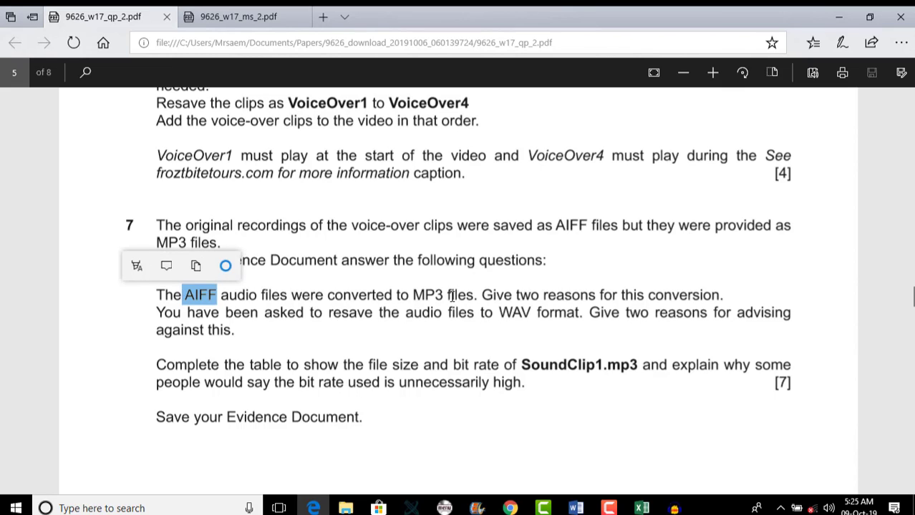
{"action": "double_click", "coordinate": [422, 295]}
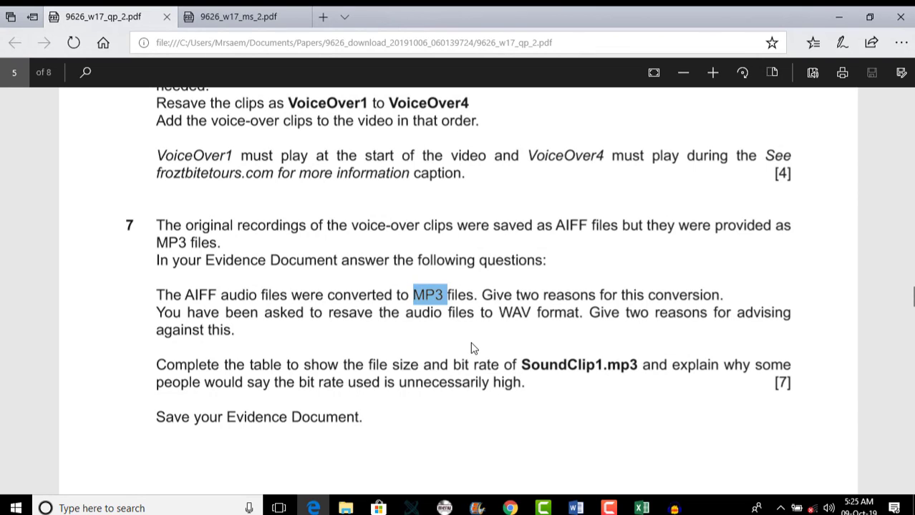
{"action": "scroll", "coordinate": [471, 349], "scroll_direction": "down", "scroll_amount": 1}
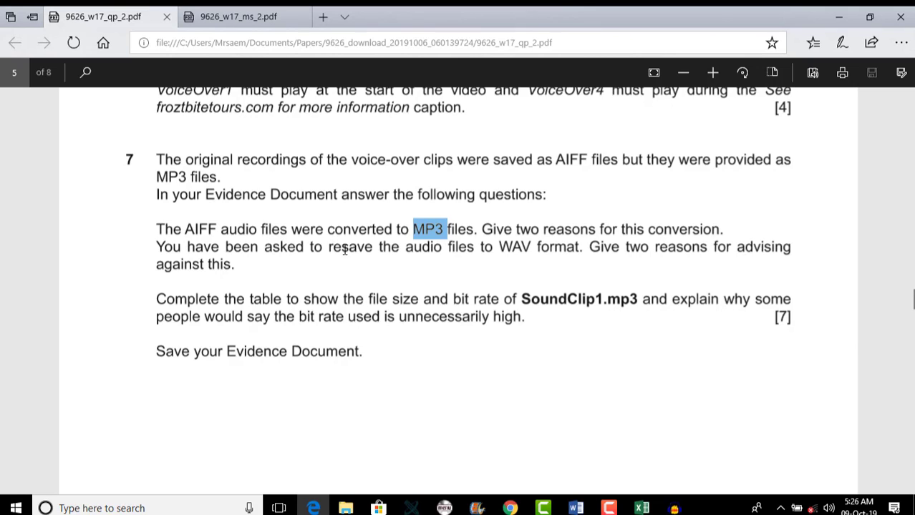
{"action": "left_click_drag", "start_coordinate": [345, 249], "coordinate": [520, 257]}
{"action": "left_click", "coordinate": [524, 248]}
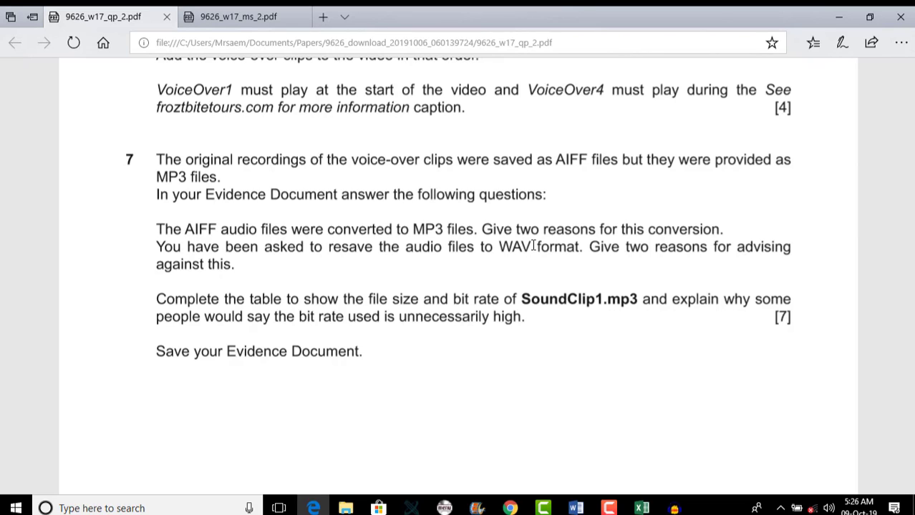
{"action": "double_click", "coordinate": [533, 246]}
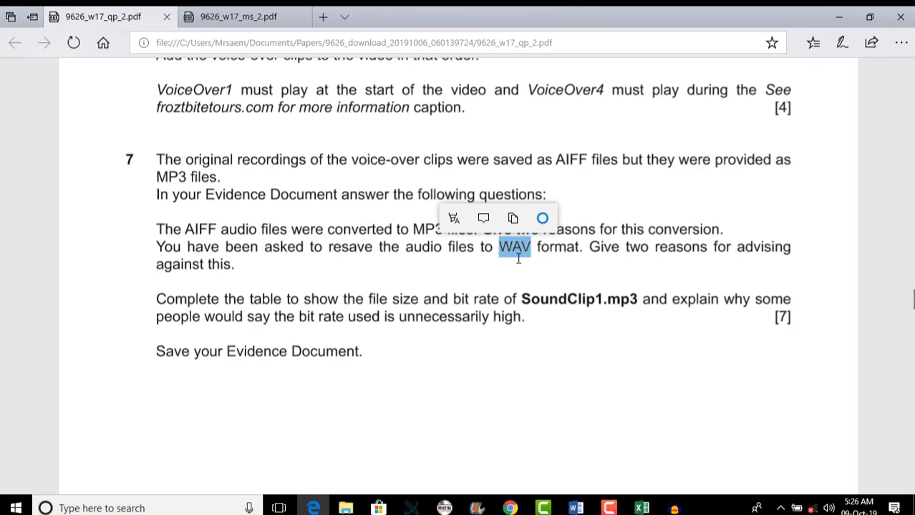
{"action": "left_click", "coordinate": [519, 260]}
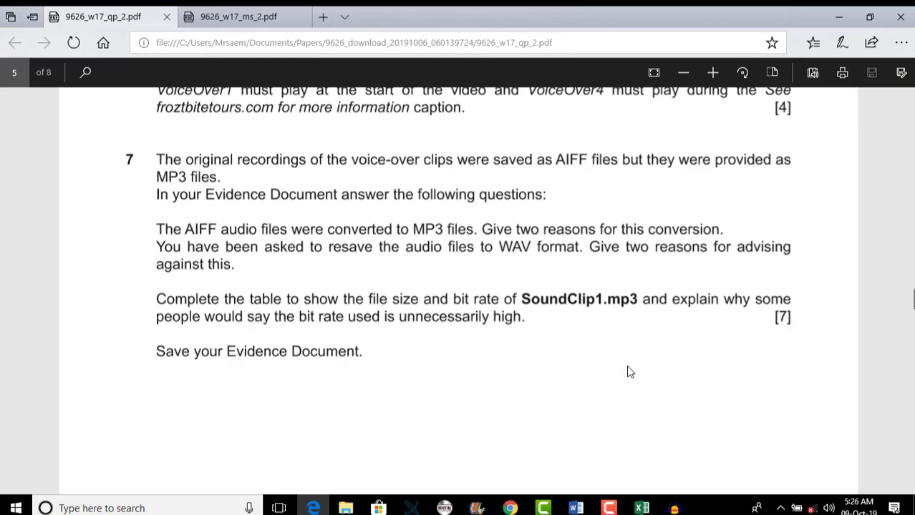